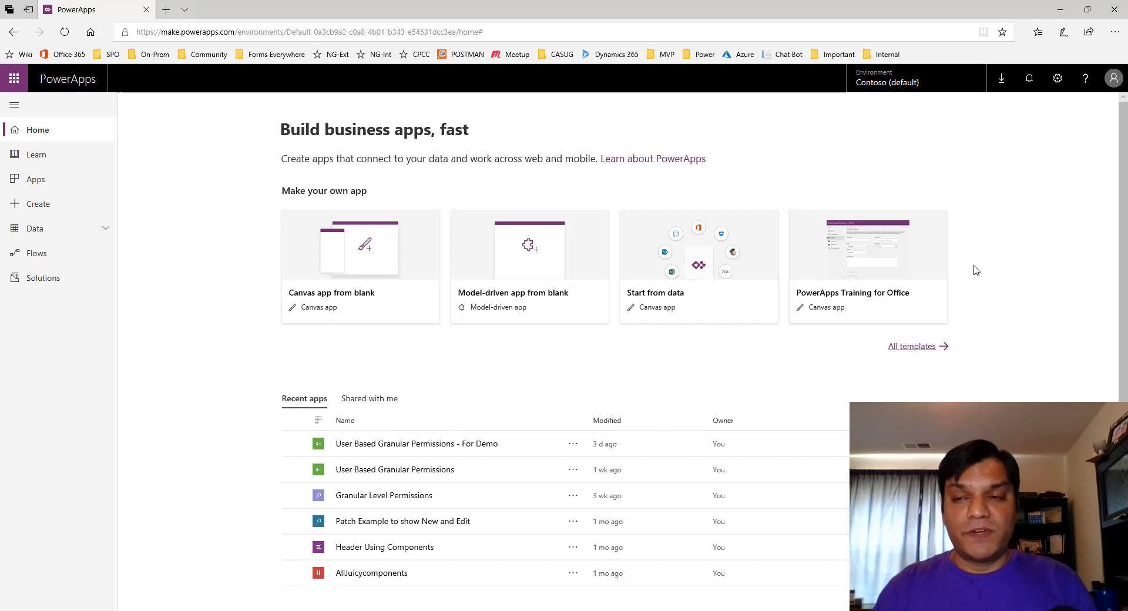
Check which account is signed in to PowerApps in the regular Edge window and in the Chrome Incognito window
left_click(1113, 82)
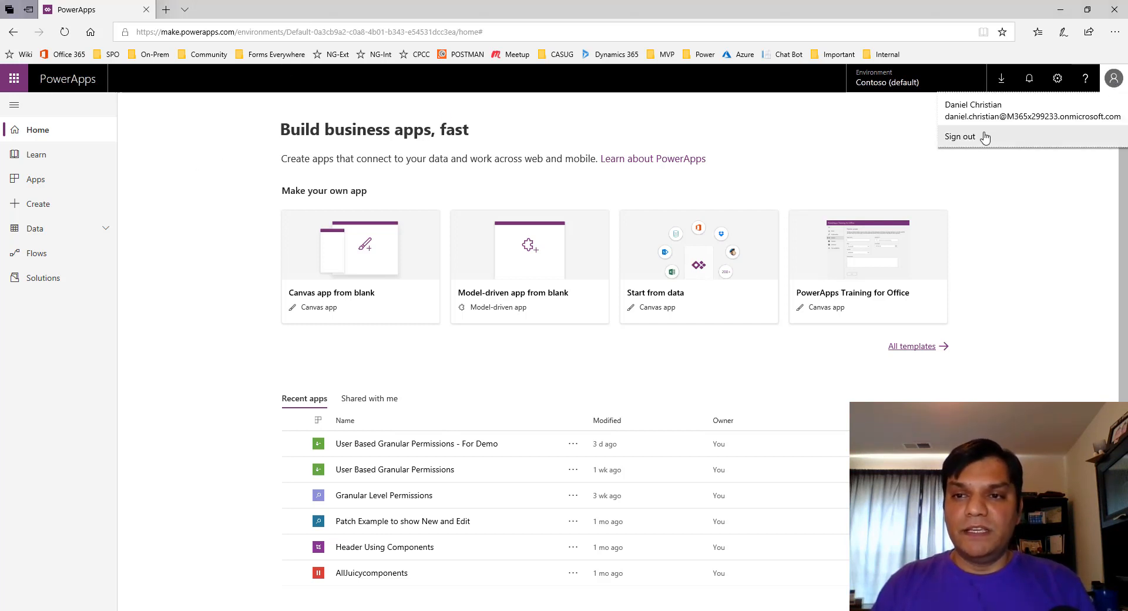
left_click(1028, 281)
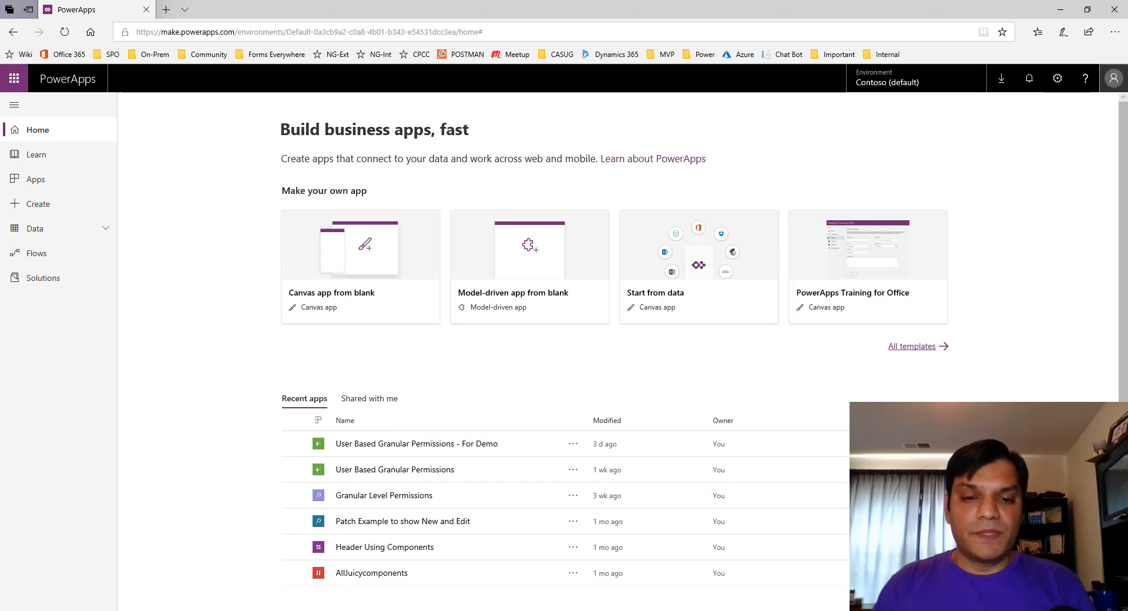
mouse_move(447, 610)
left_click(446, 573)
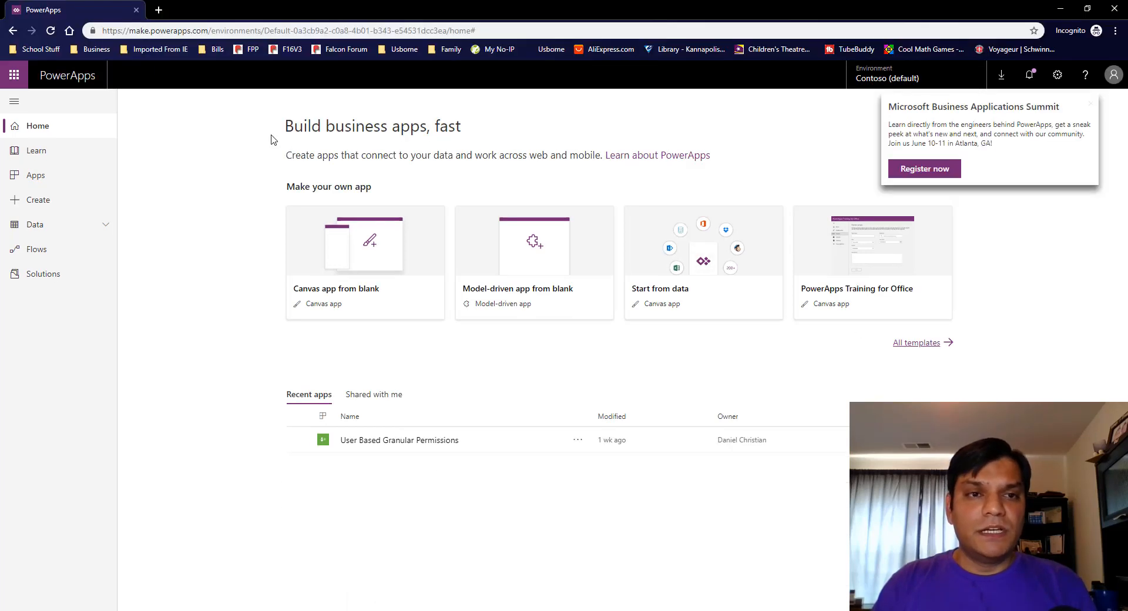
left_click(1090, 104)
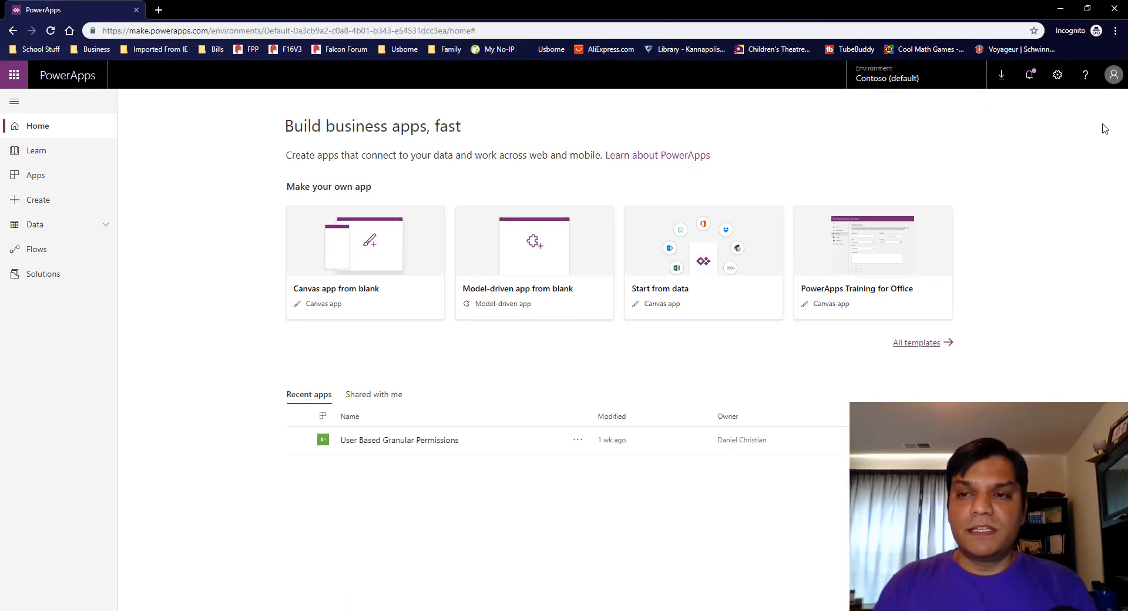
left_click(1119, 82)
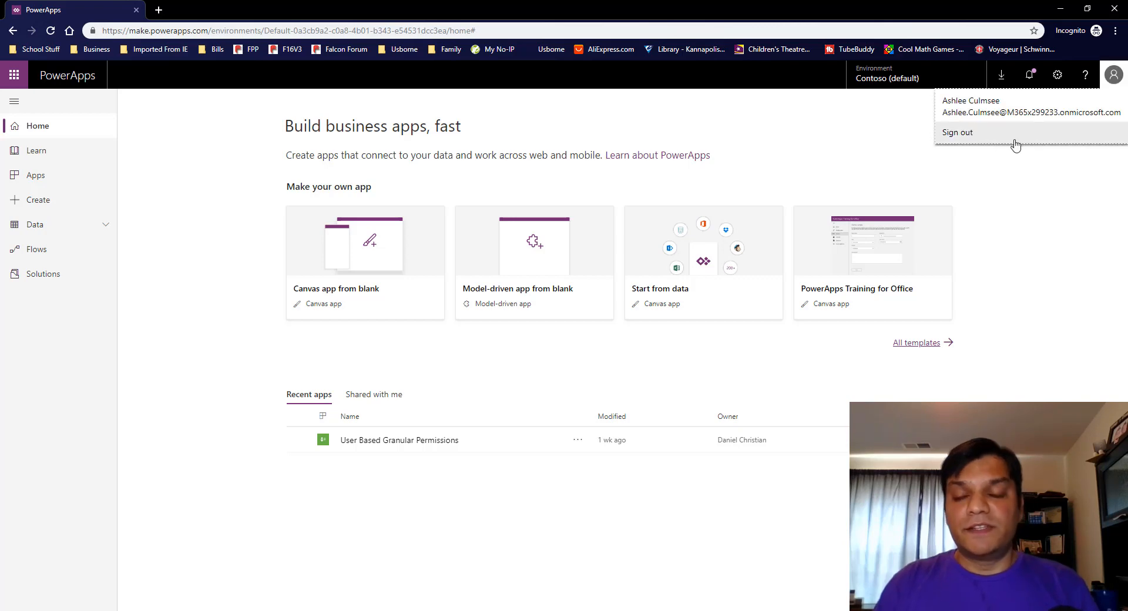
left_click(1045, 182)
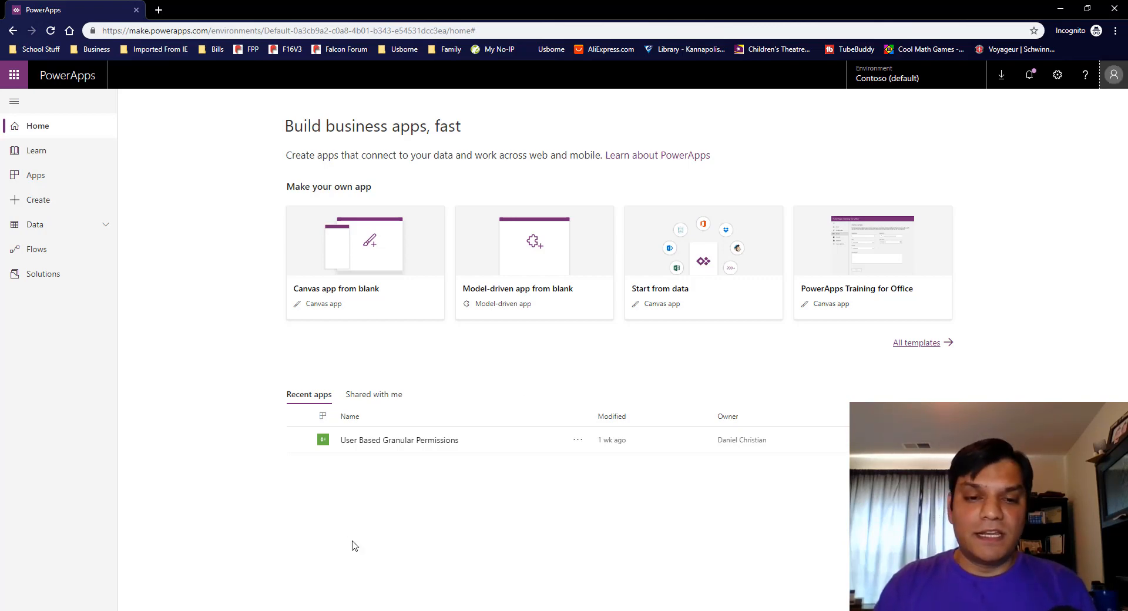
Switch to the Edge InPrivate window and check which account is signed in to PowerApps there
left_click(273, 609)
left_click(298, 599)
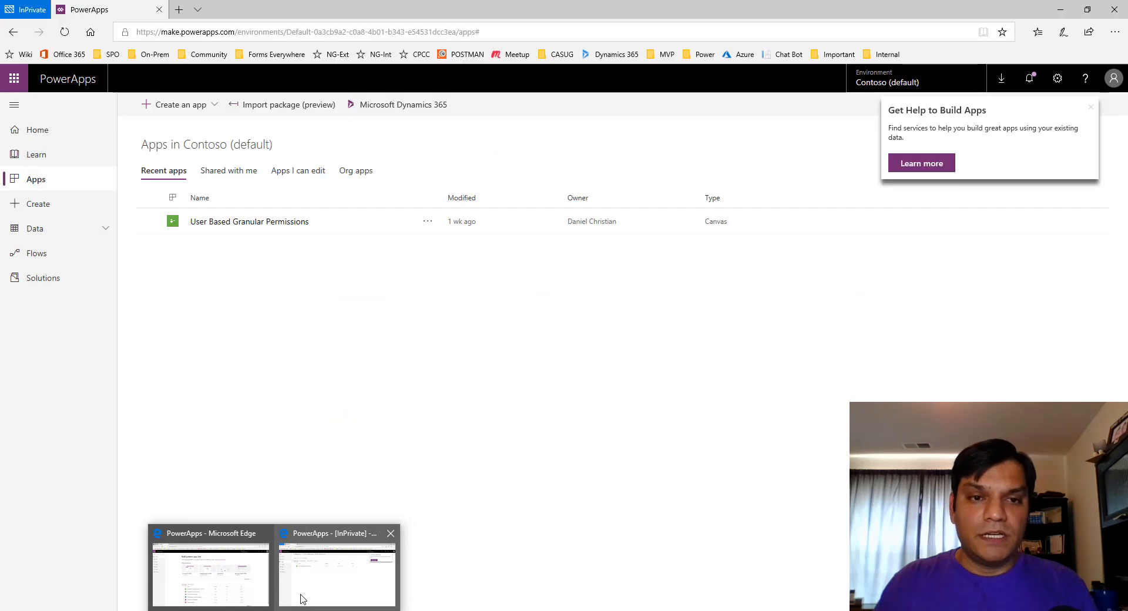
left_click(1090, 107)
left_click(1109, 90)
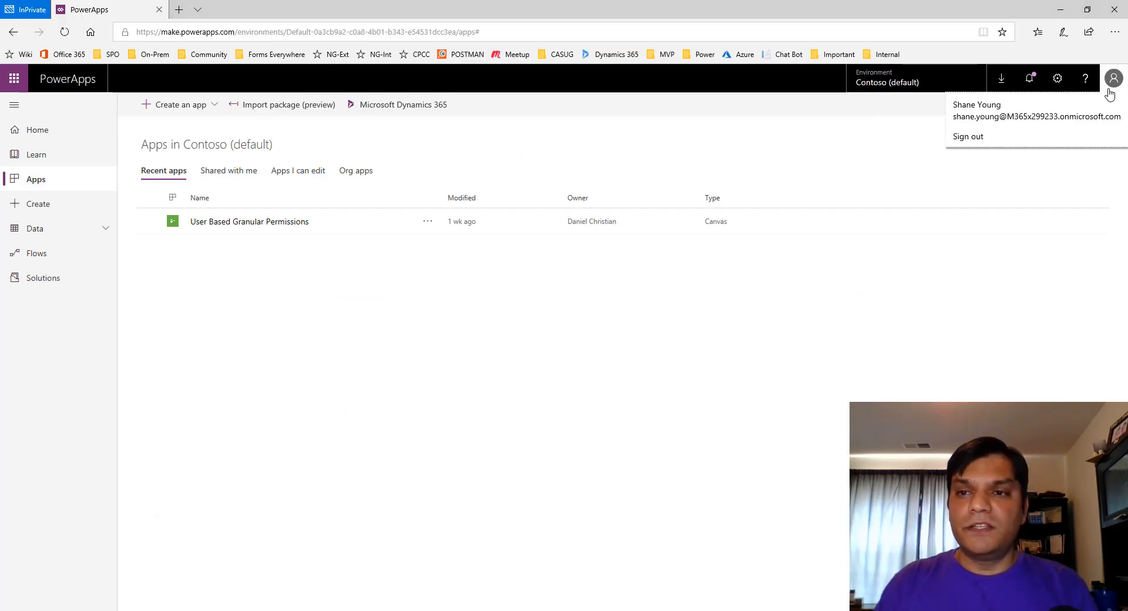
left_click(993, 289)
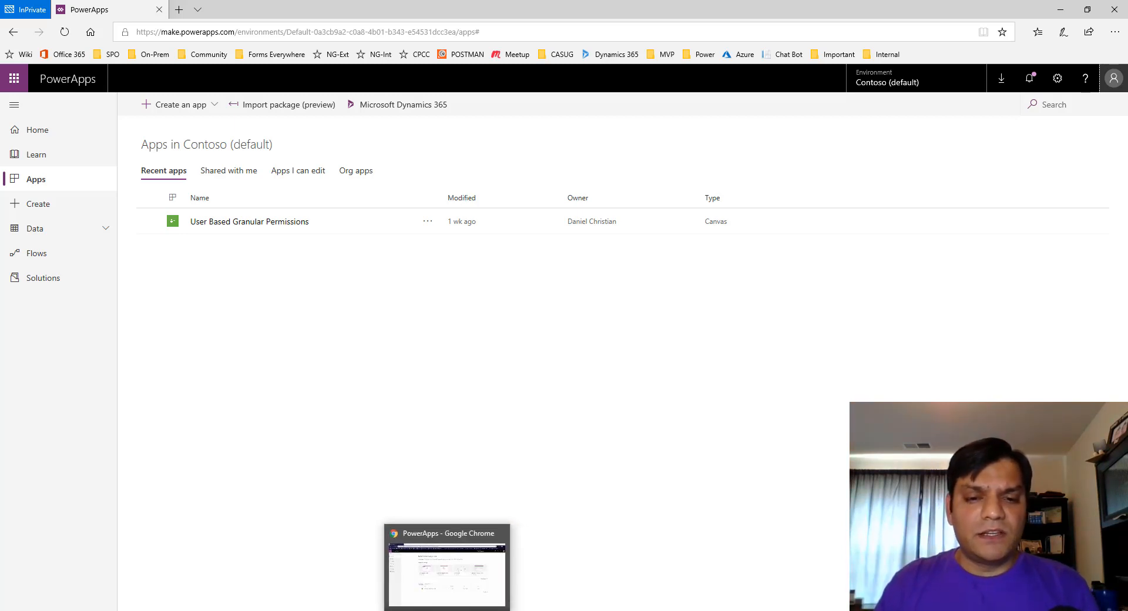
Return to the regular Edge window and launch the User Based Granular Permissions app
left_click(445, 604)
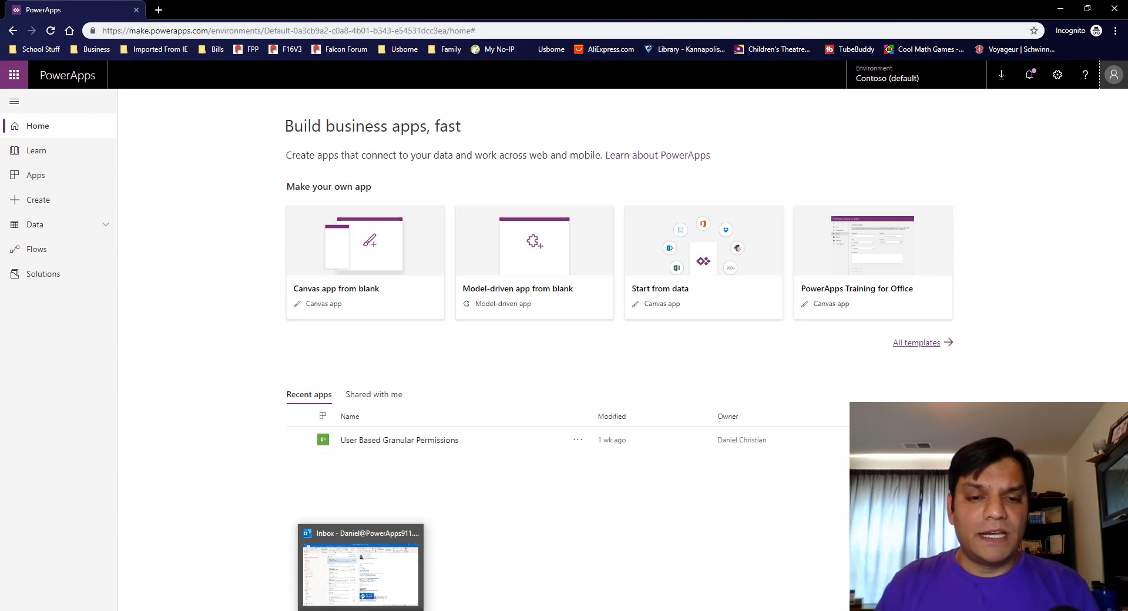
mouse_move(276, 608)
left_click(223, 561)
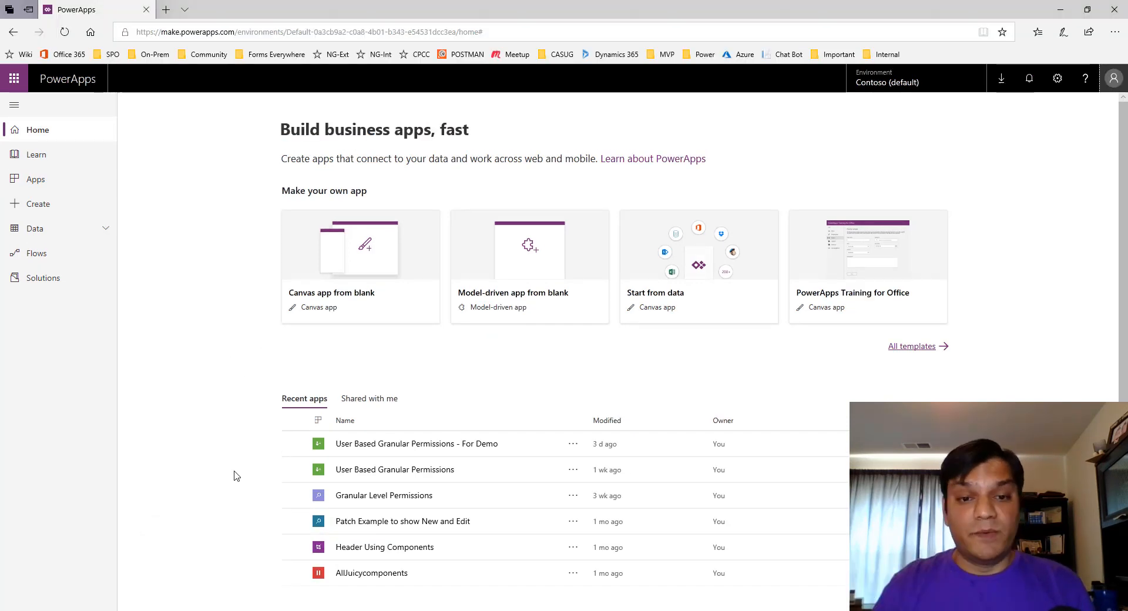
left_click(388, 470)
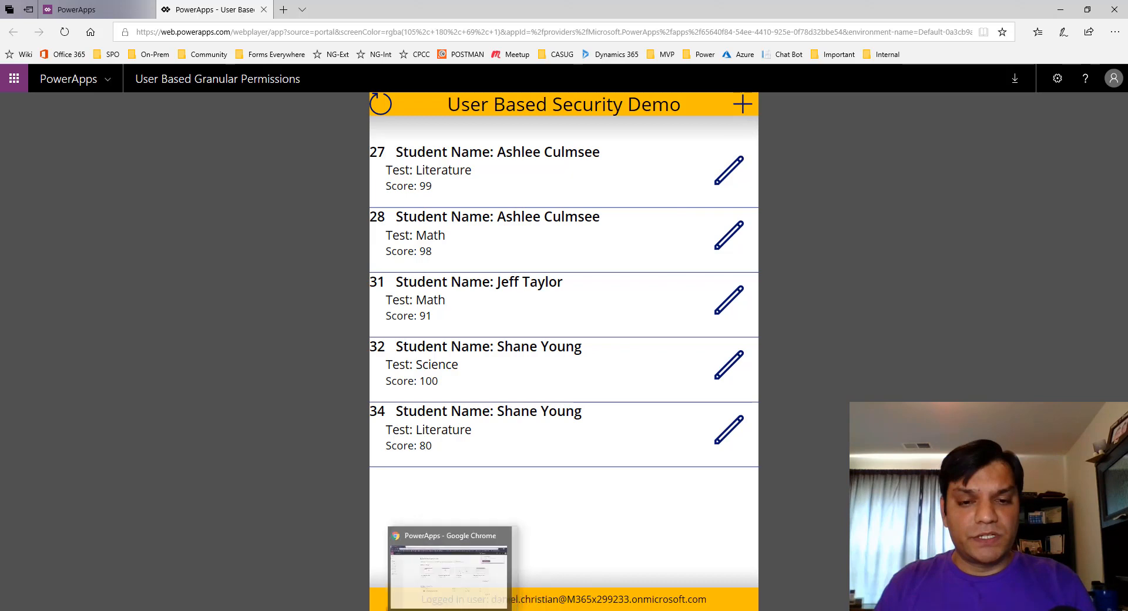
In the Edge InPrivate window, check the signed-in account and launch the User Based Granular Permissions app
left_click(290, 598)
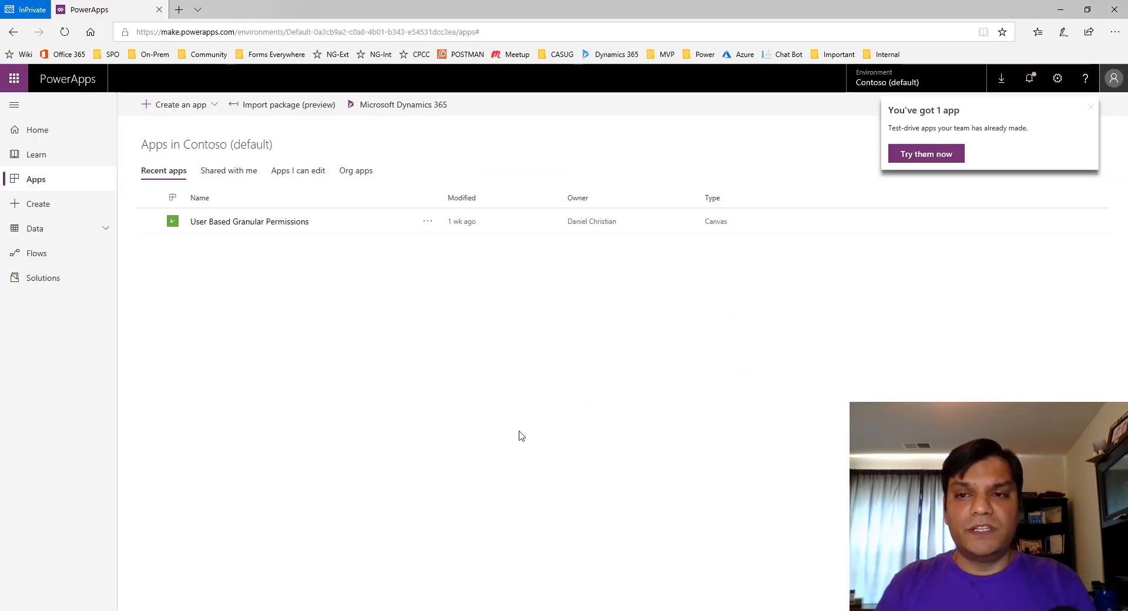
left_click(1091, 106)
left_click(1113, 78)
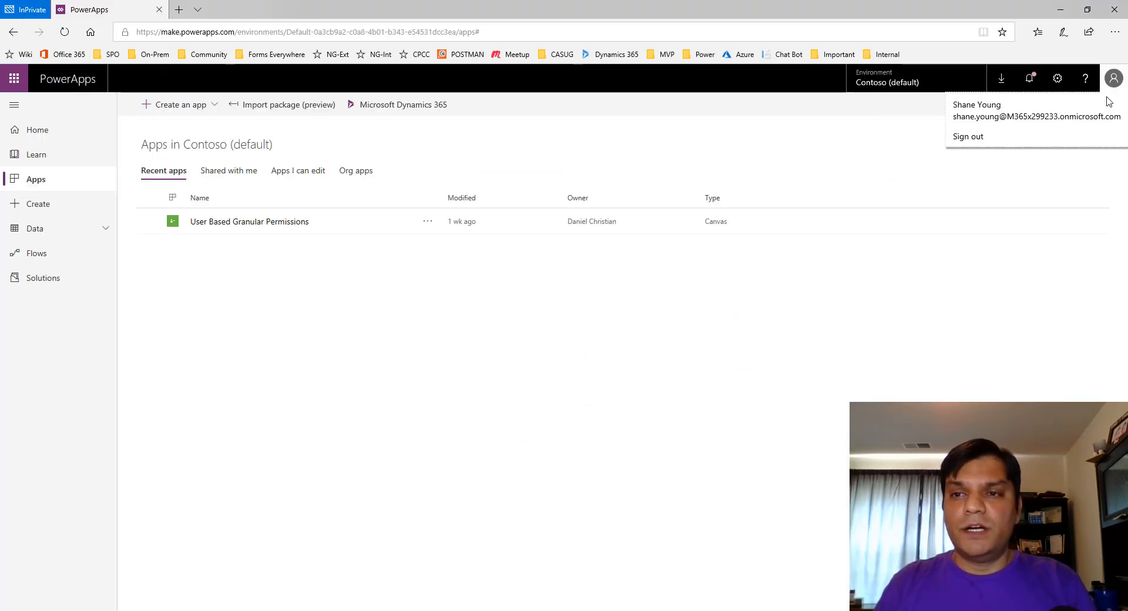
left_click(469, 245)
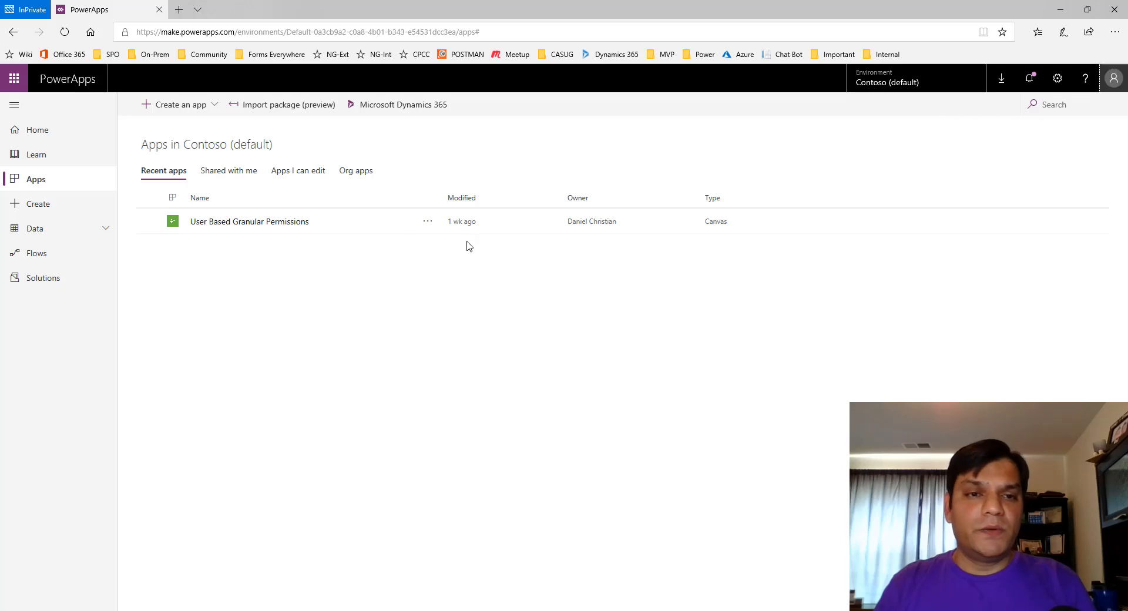
left_click(287, 222)
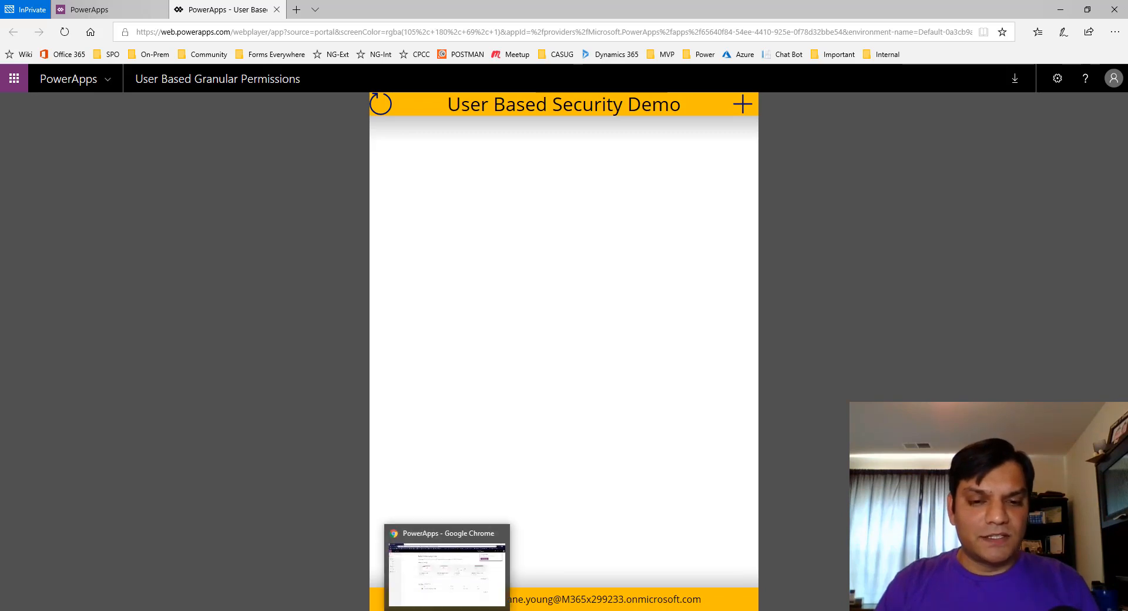
Launch the User Based Granular Permissions app in the Chrome Incognito window and check the logged-in user in its footer
left_click(448, 604)
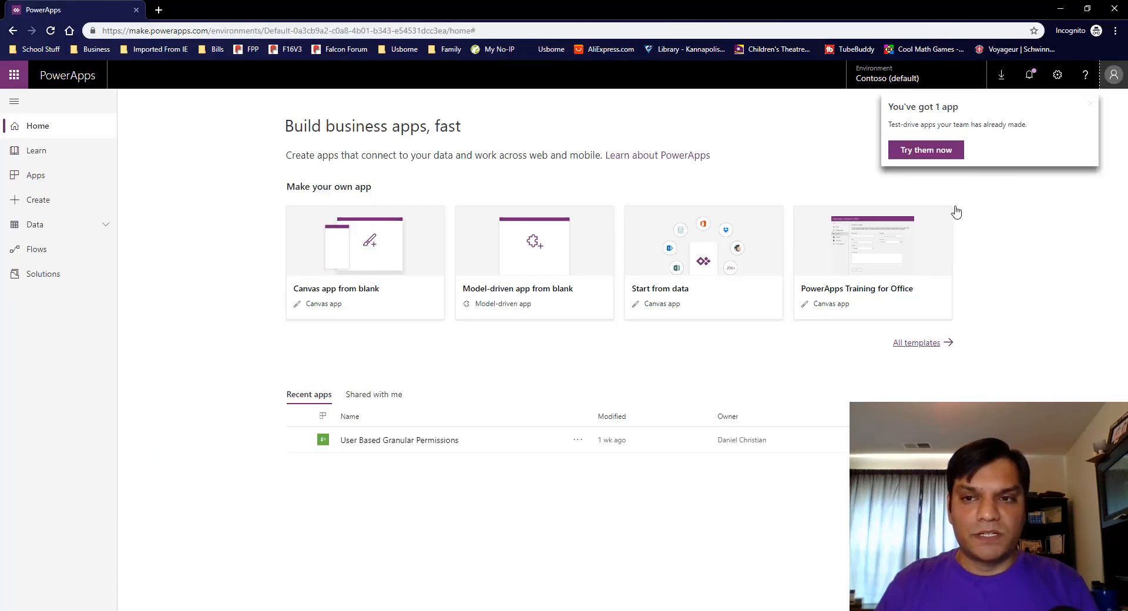
left_click(1090, 105)
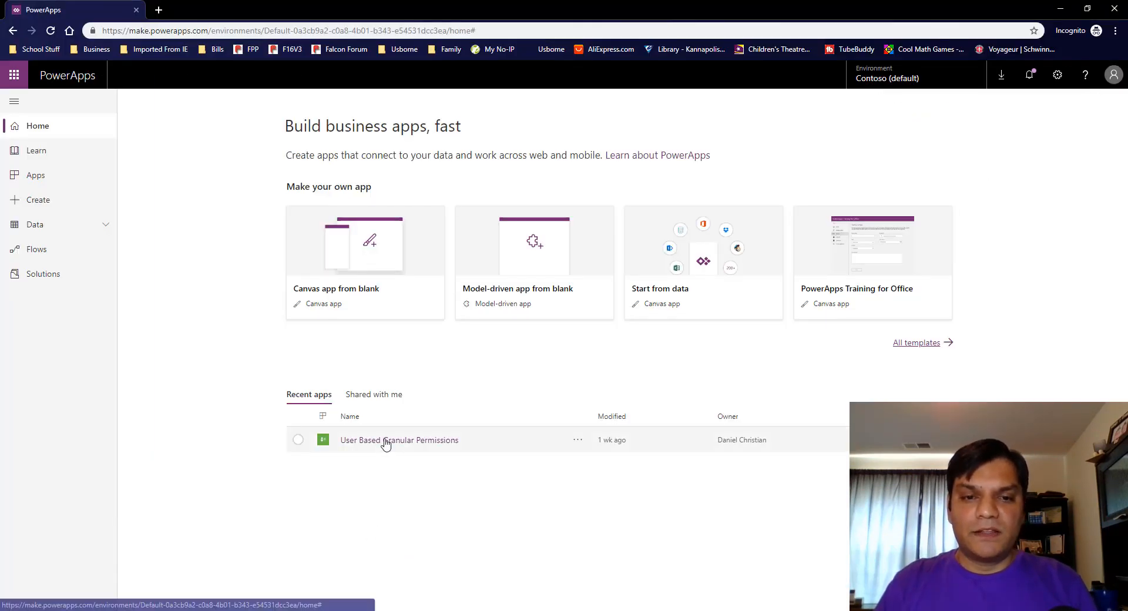
left_click(382, 442)
mouse_move(420, 569)
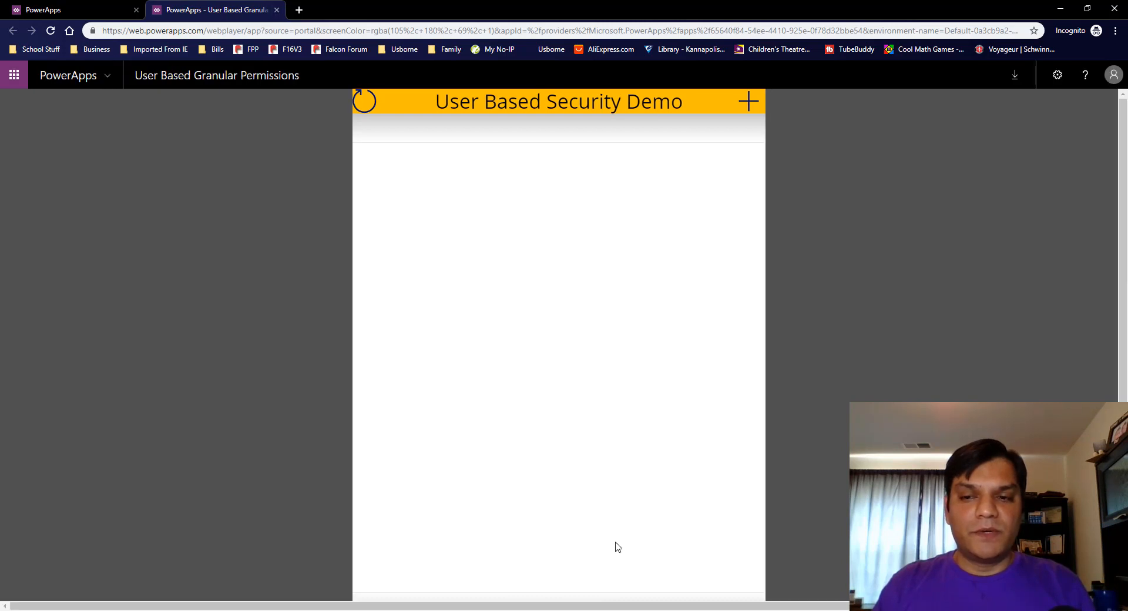
scroll(668, 529, "down", 1)
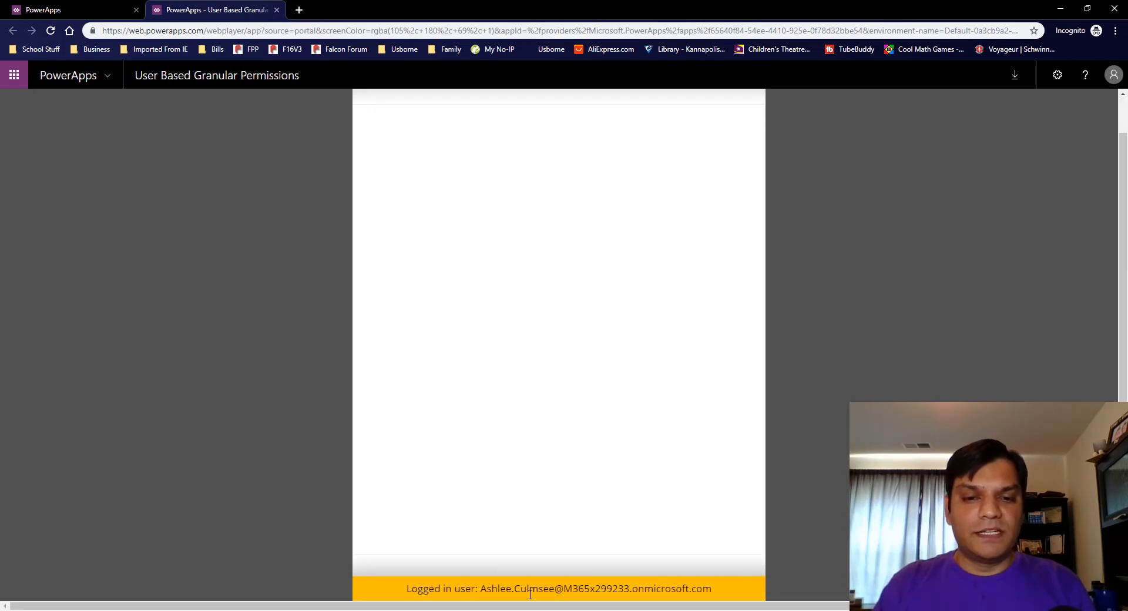
scroll(771, 546, "up", 1)
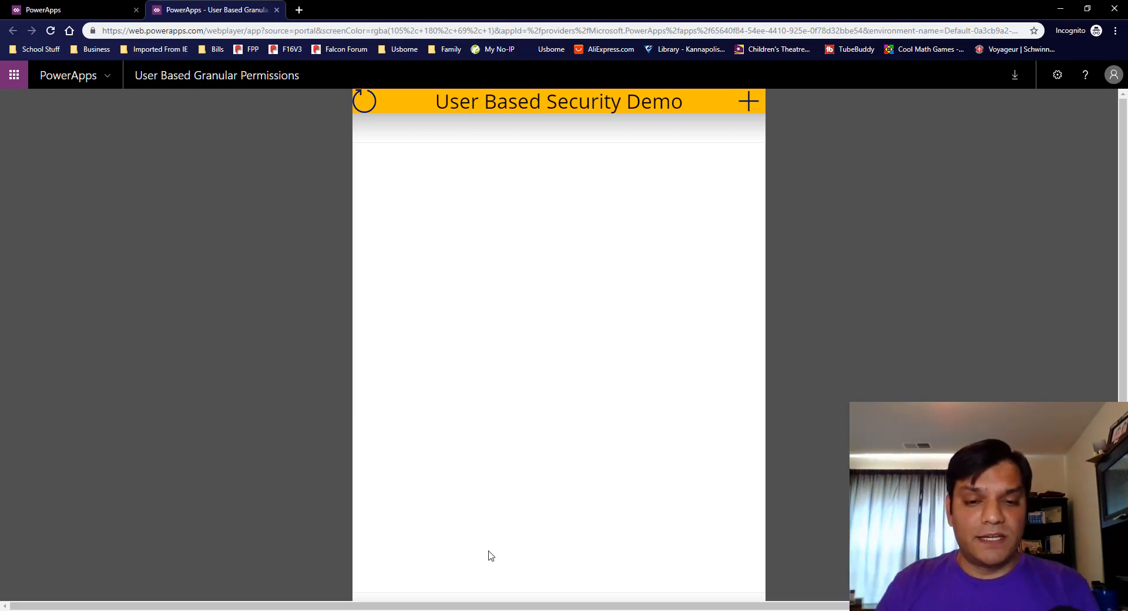
Switch to the app in the regular Edge window and open Literature test record 27 for editing
mouse_move(447, 609)
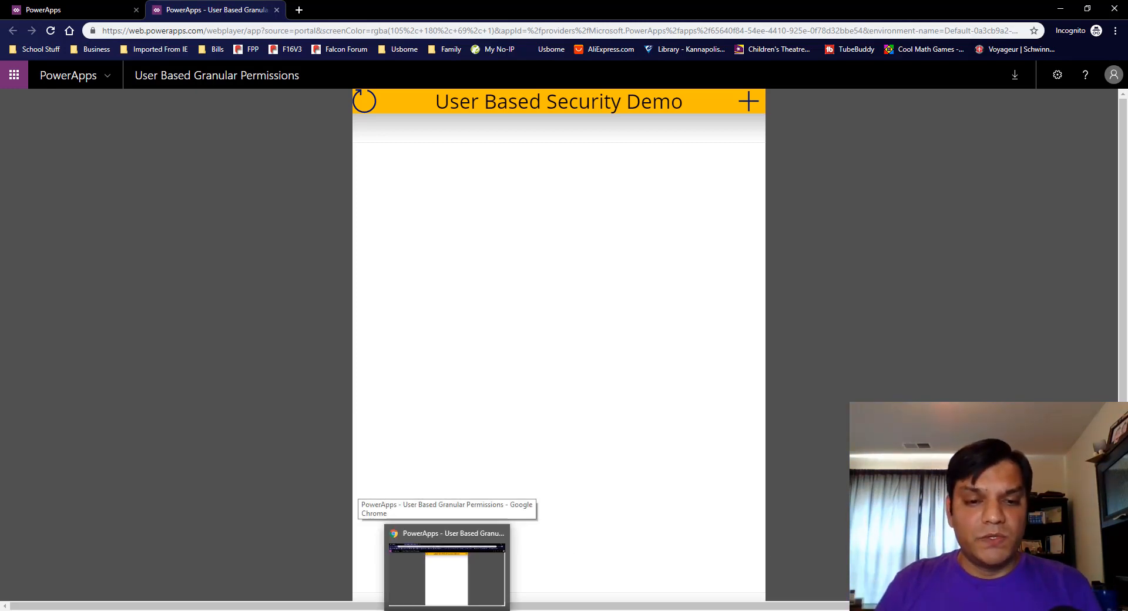
mouse_move(273, 608)
left_click(245, 580)
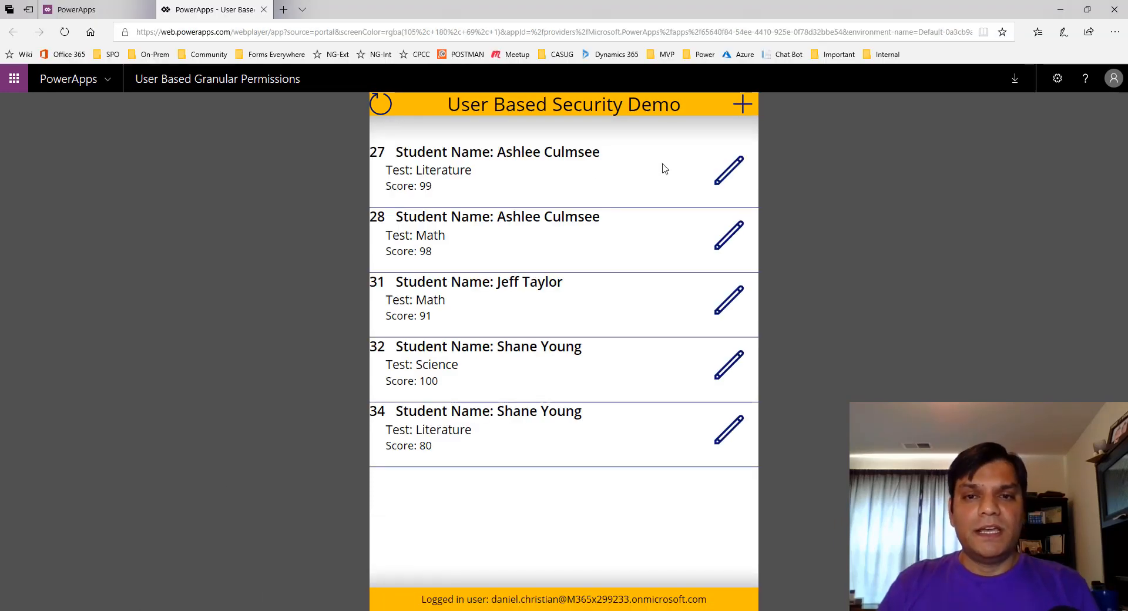
left_click(725, 179)
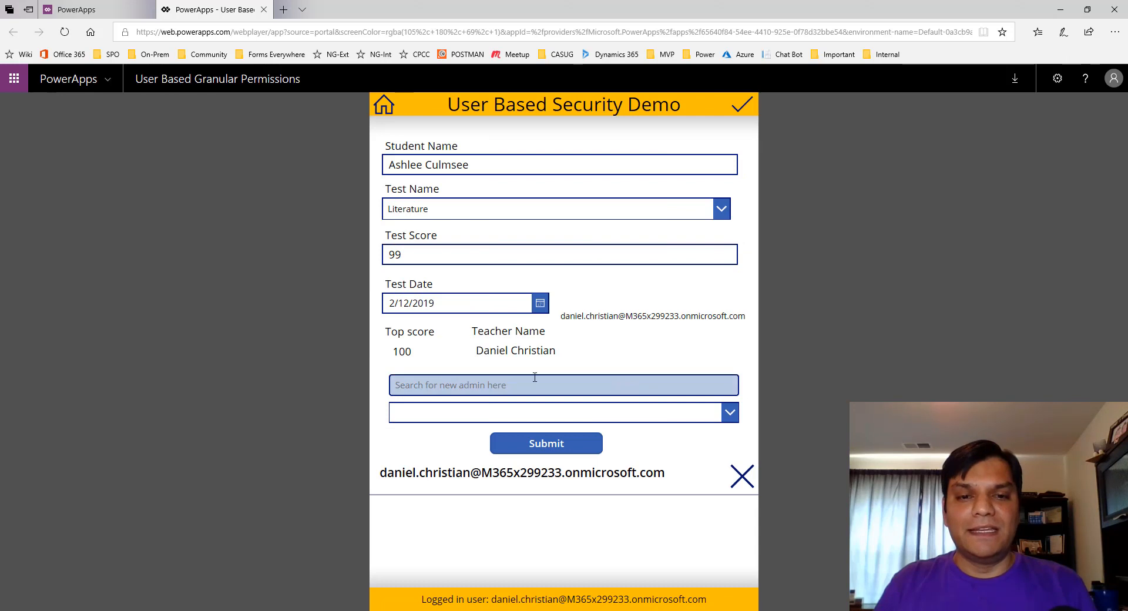
Search for the student by first name, add that account as a new admin of the record, and save it
left_click(532, 379)
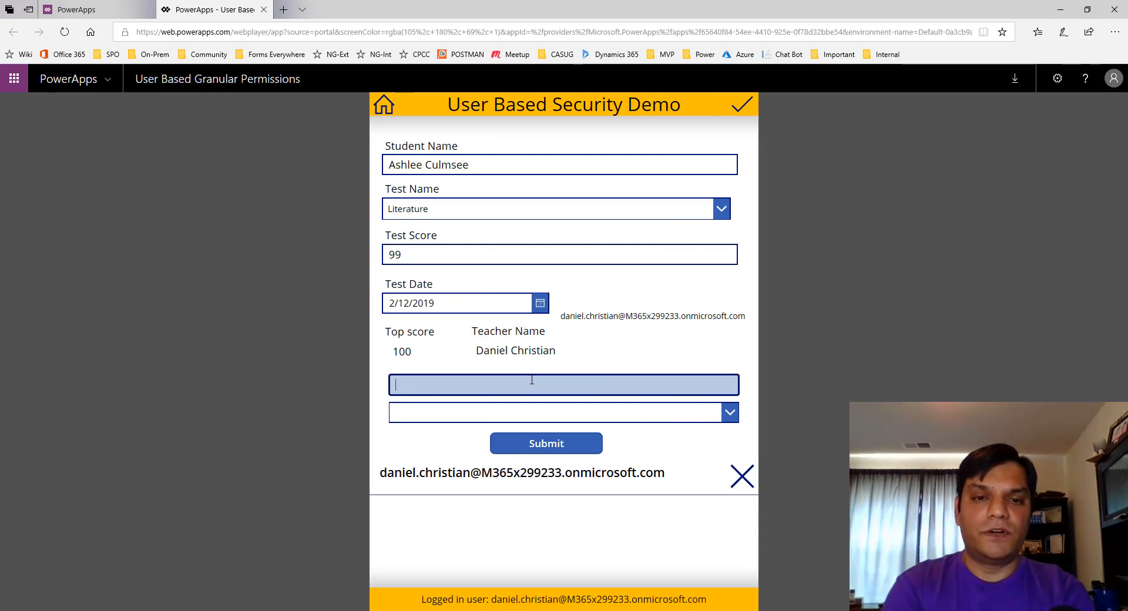
type("ashlee")
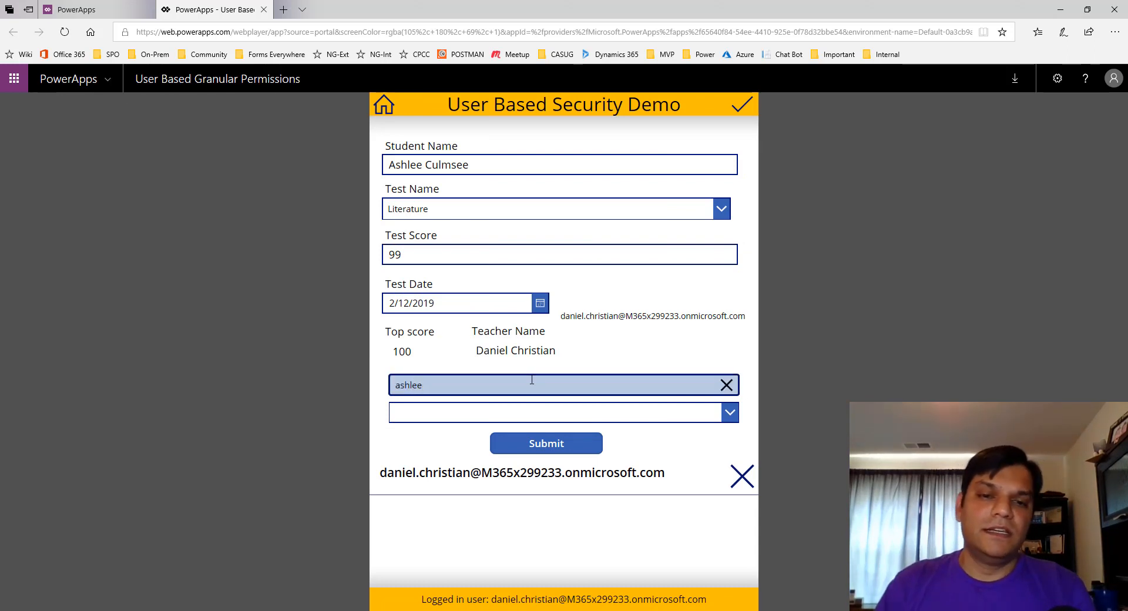
left_click(495, 414)
left_click(455, 422)
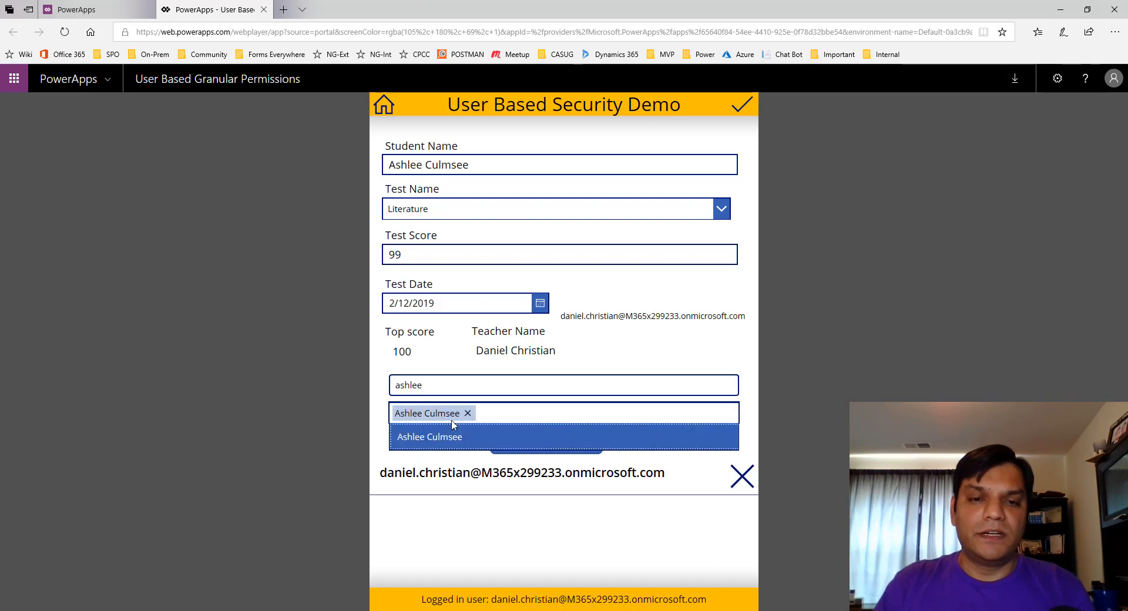
left_click(380, 413)
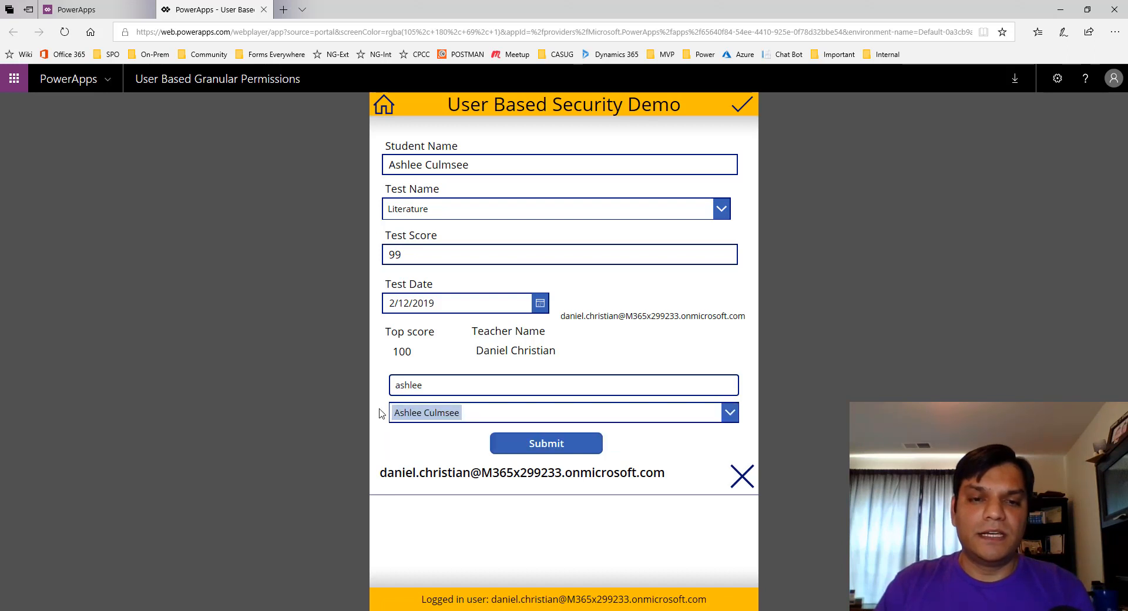
left_click(576, 443)
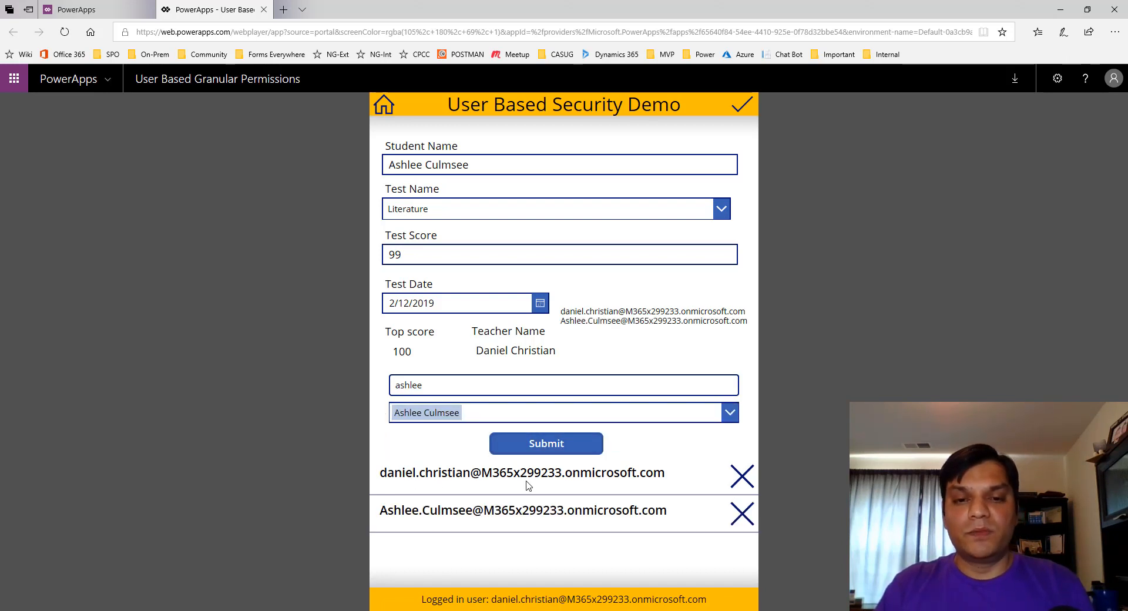
left_click(741, 106)
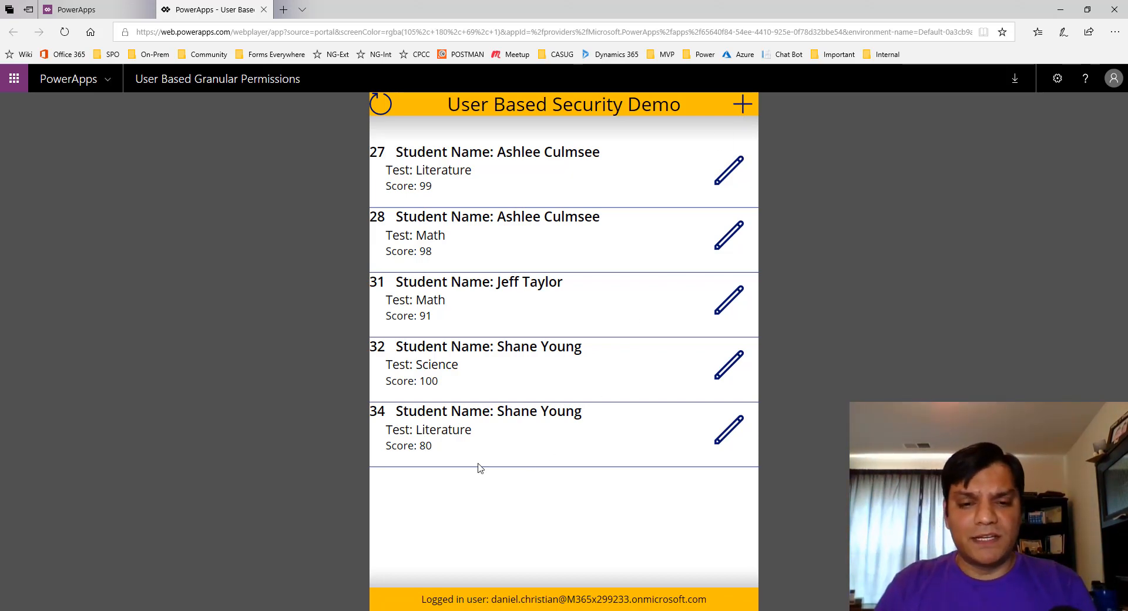
Switch to the app in the Chrome Incognito window and refresh its record list
mouse_move(446, 609)
left_click(479, 591)
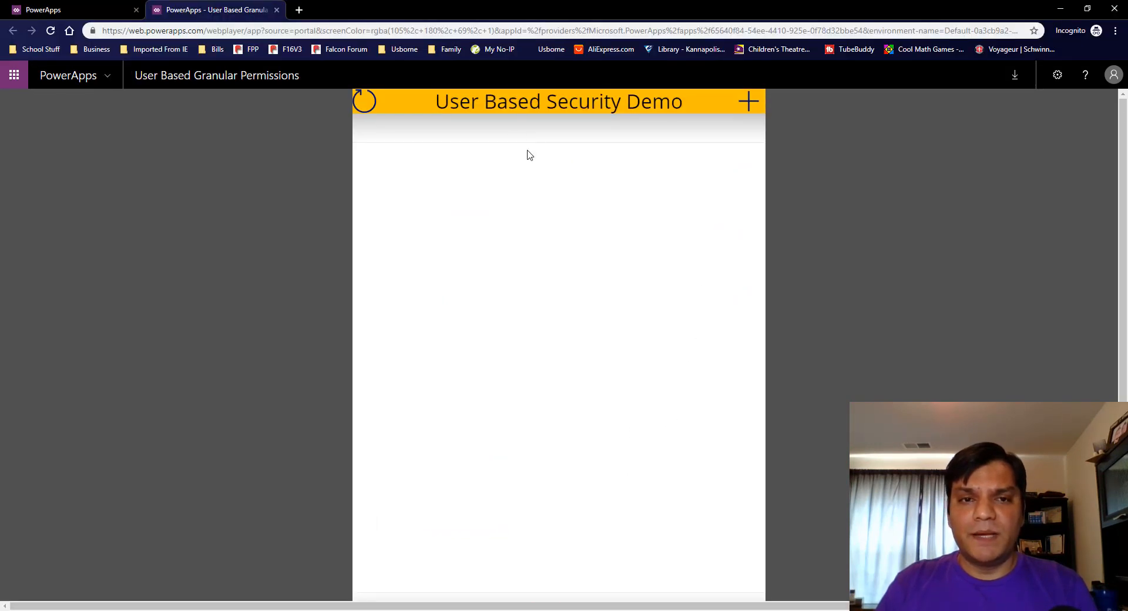
left_click(361, 106)
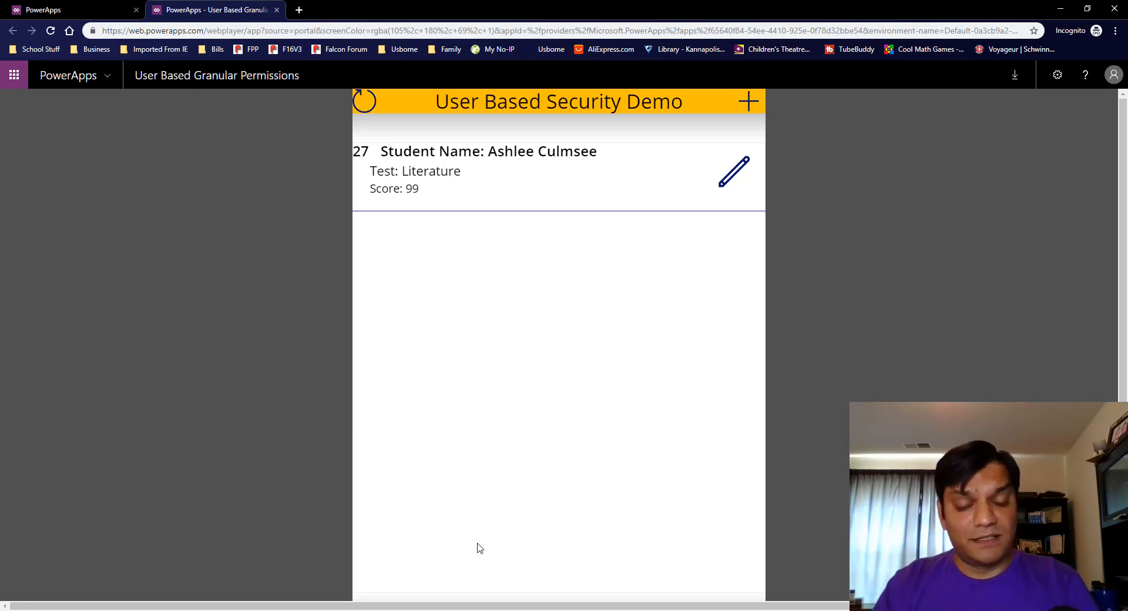
Switch to the app in the Edge InPrivate window and refresh its record list
mouse_move(273, 609)
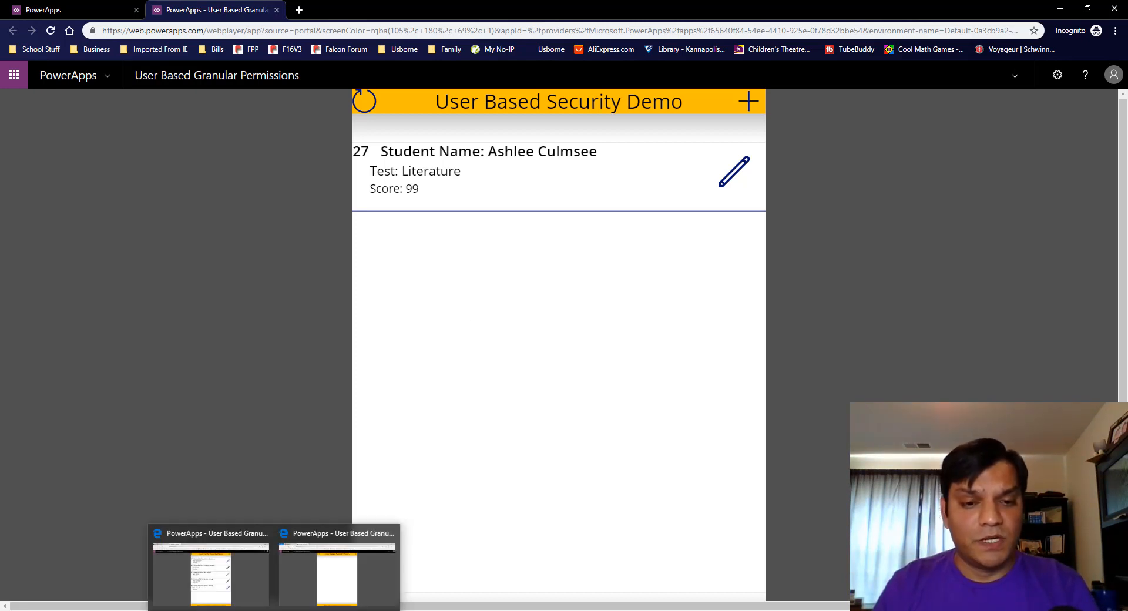
left_click(337, 567)
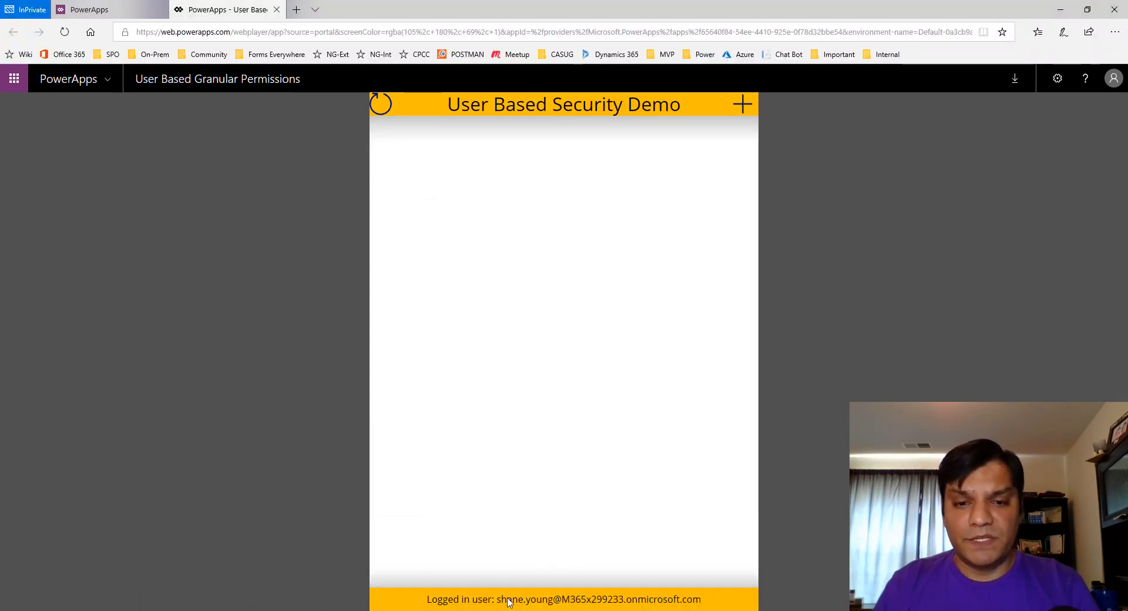
left_click(380, 106)
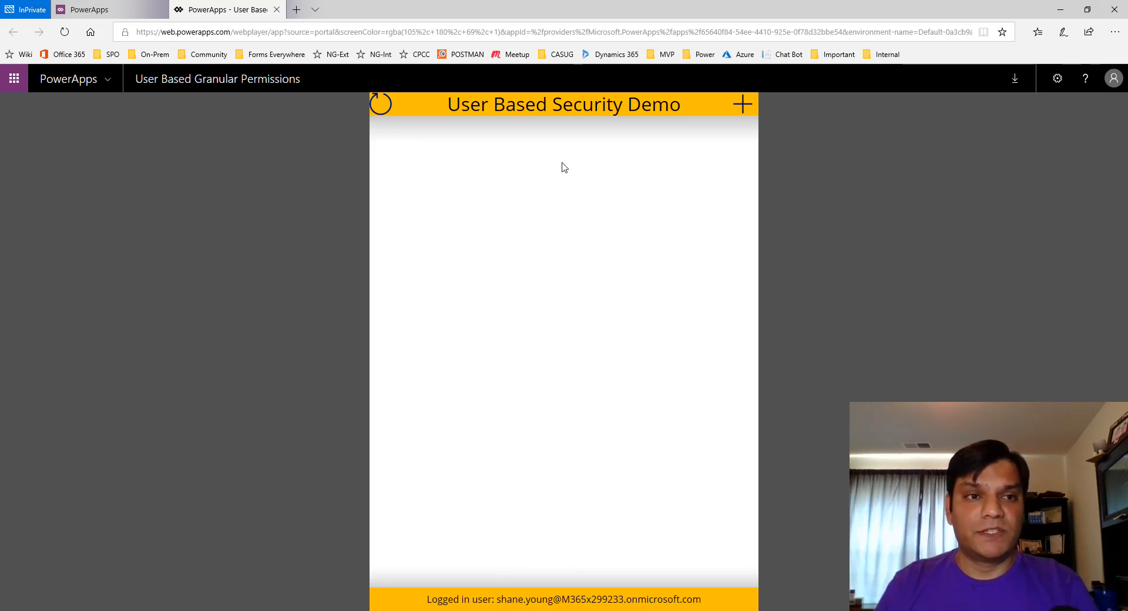
Switch to the app in the regular Edge window and open Literature test record 34 for editing
mouse_move(447, 610)
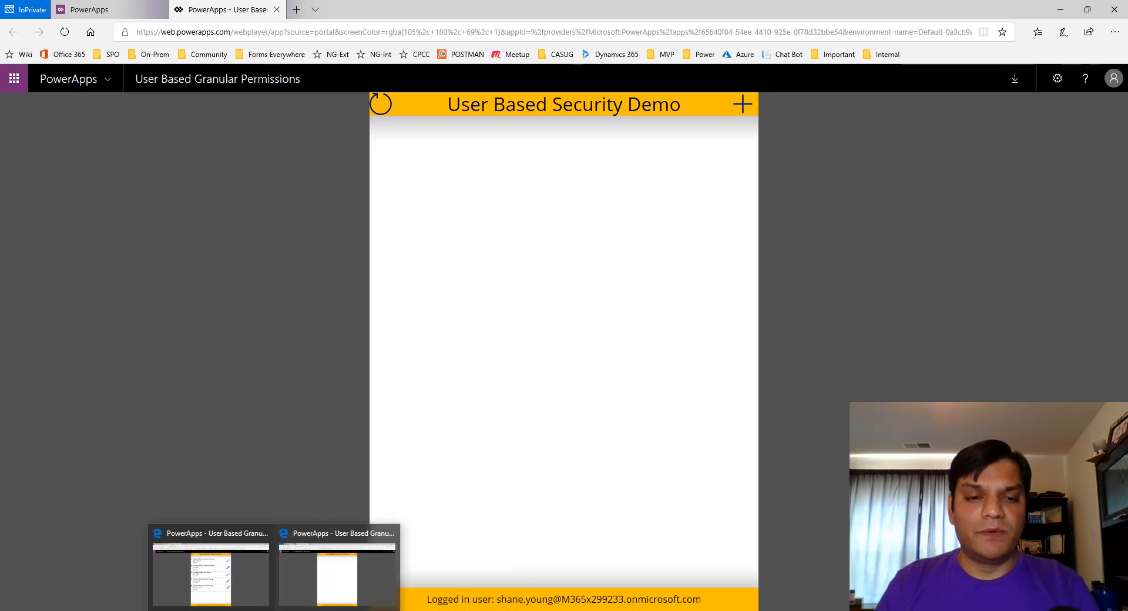
left_click(252, 593)
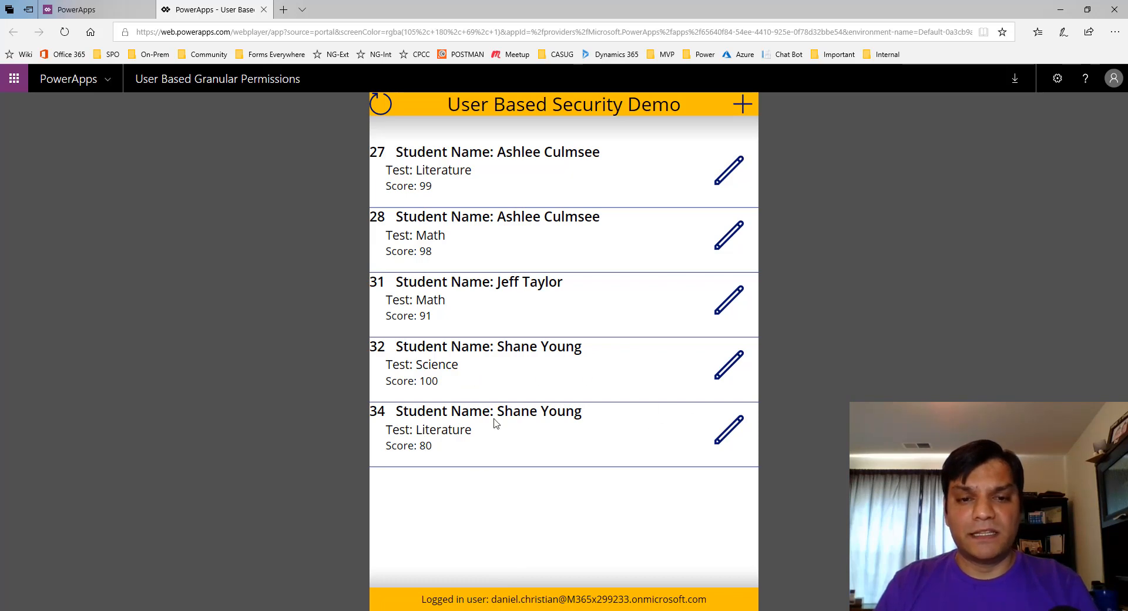
left_click(740, 447)
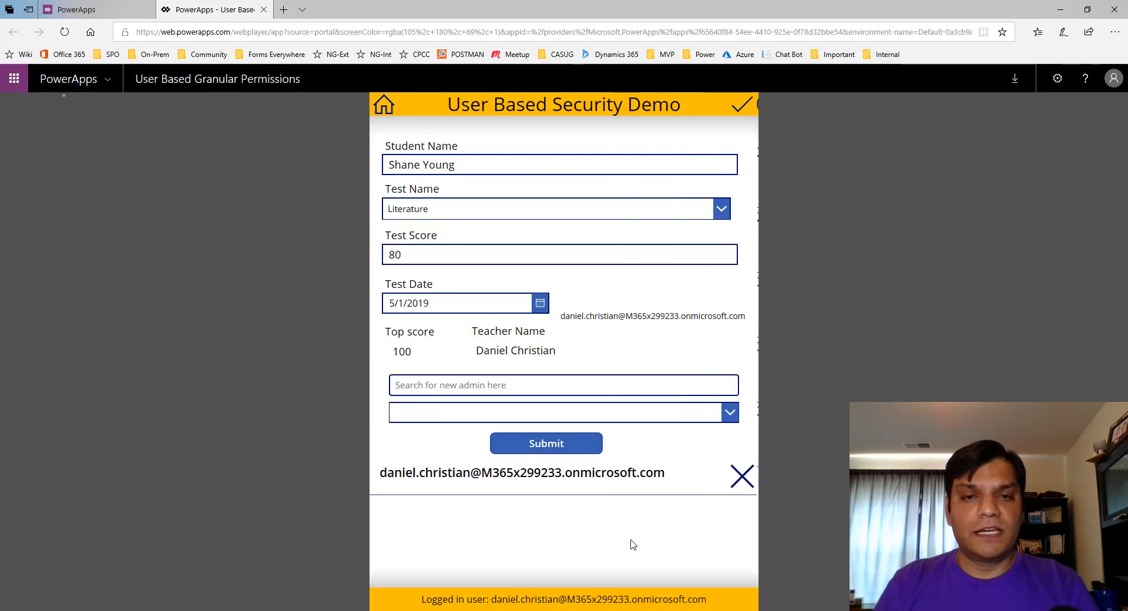
Find the student's account by first name, add it as a new admin of record 34, and save the record
left_click(566, 380)
type("sh")
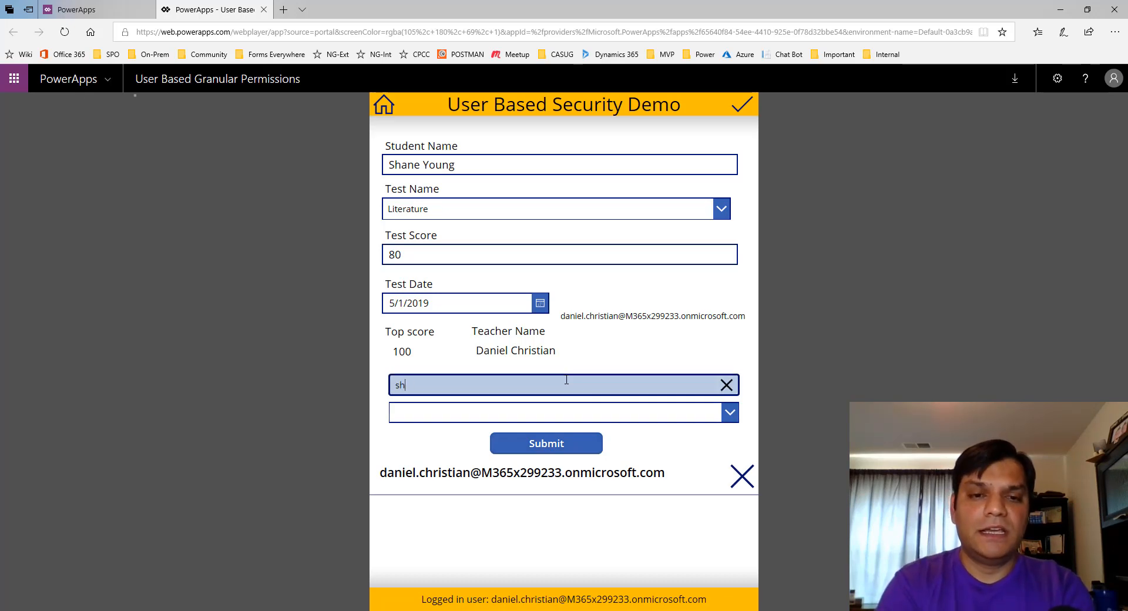
type("ane")
left_click(531, 419)
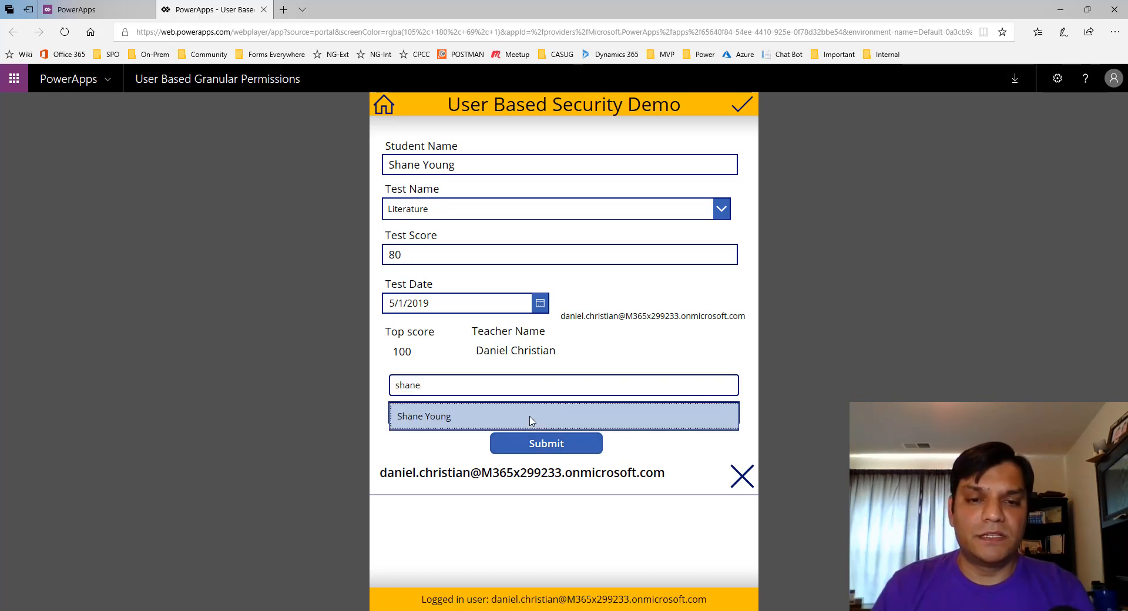
left_click(475, 418)
left_click(376, 428)
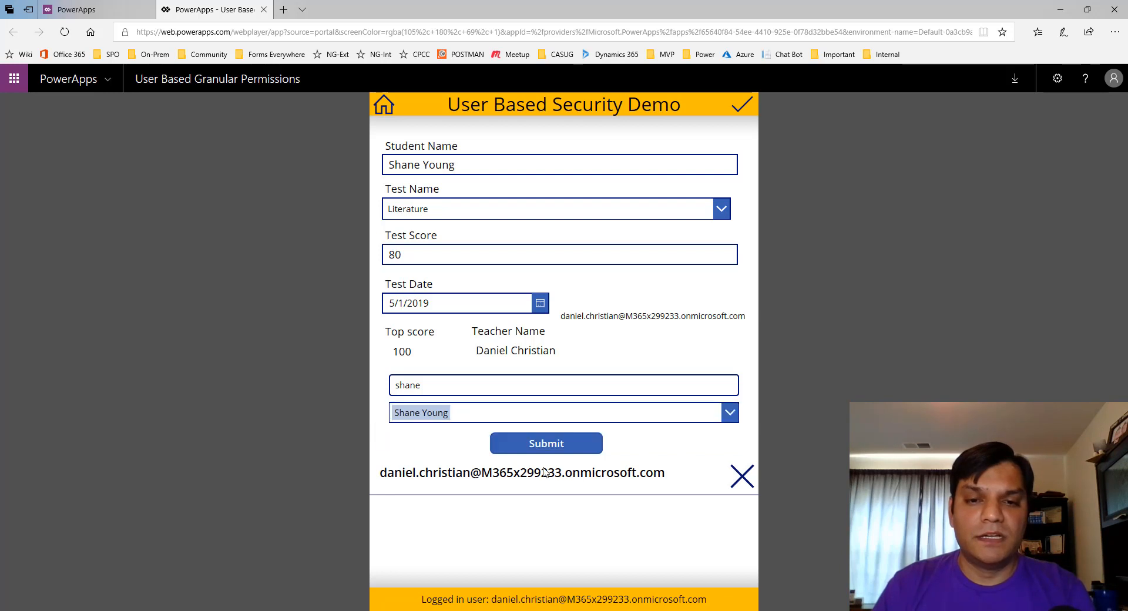
left_click(546, 443)
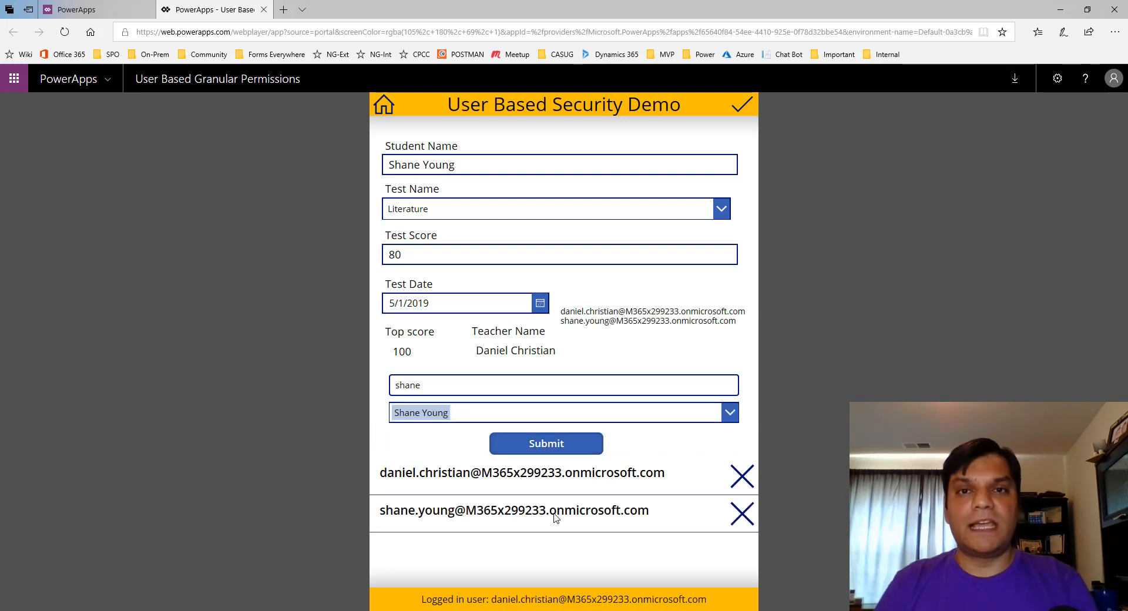
left_click(736, 113)
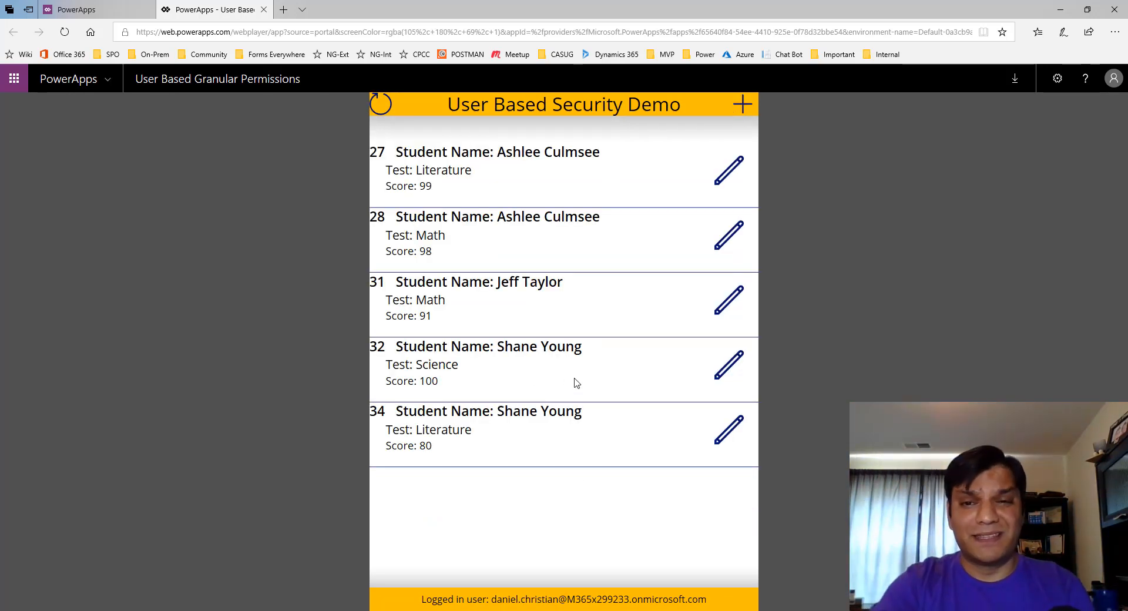
Return to the app in the Edge InPrivate window and refresh the record list for the newly added admin
mouse_move(499, 610)
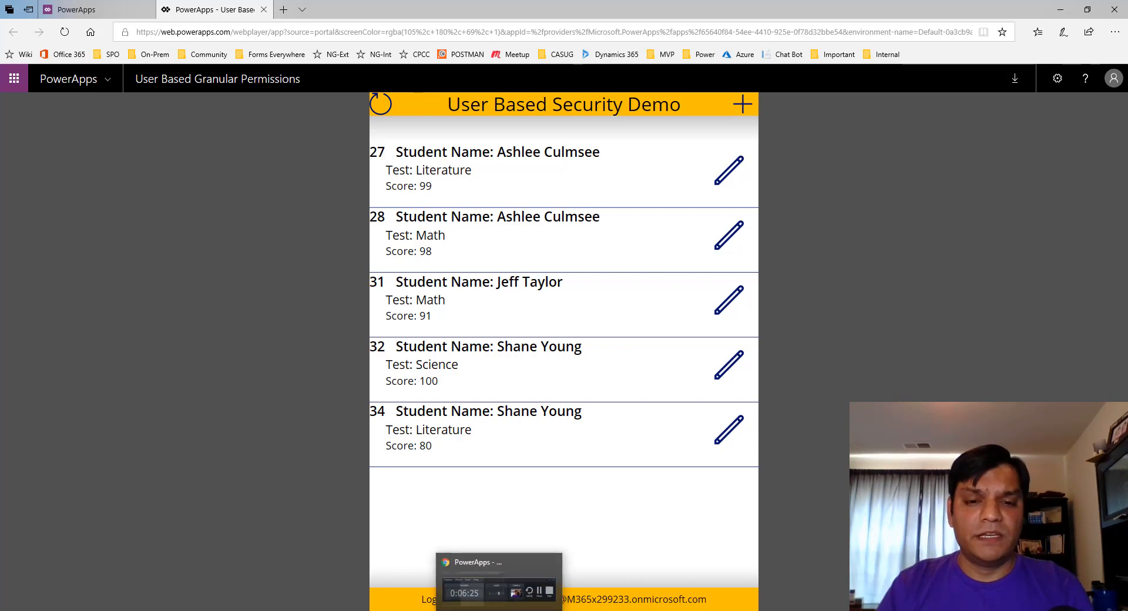
mouse_move(447, 610)
mouse_move(271, 610)
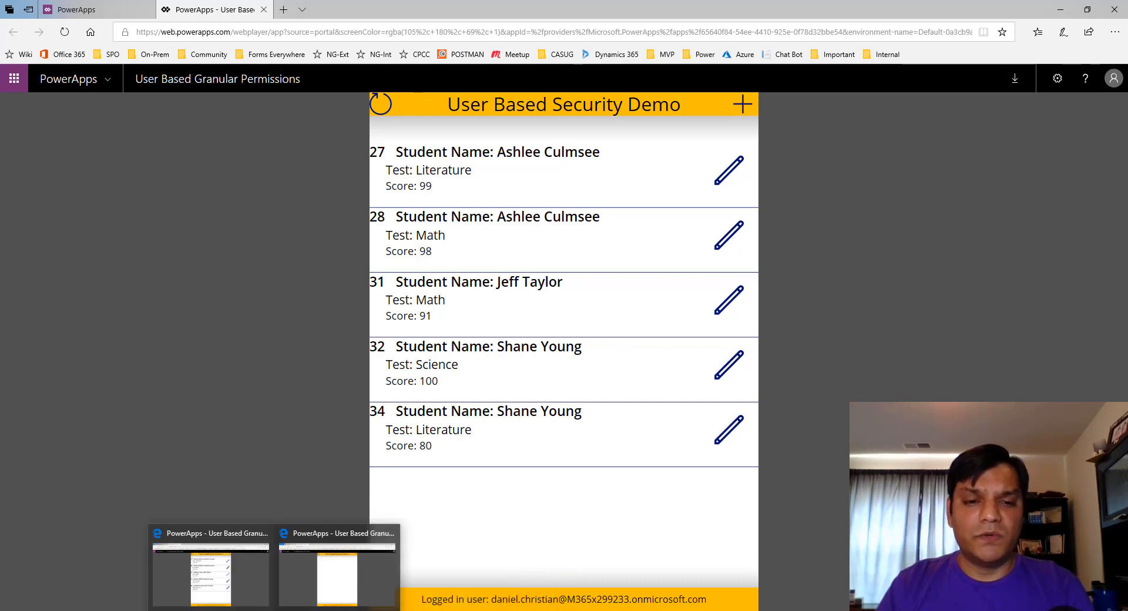
left_click(297, 582)
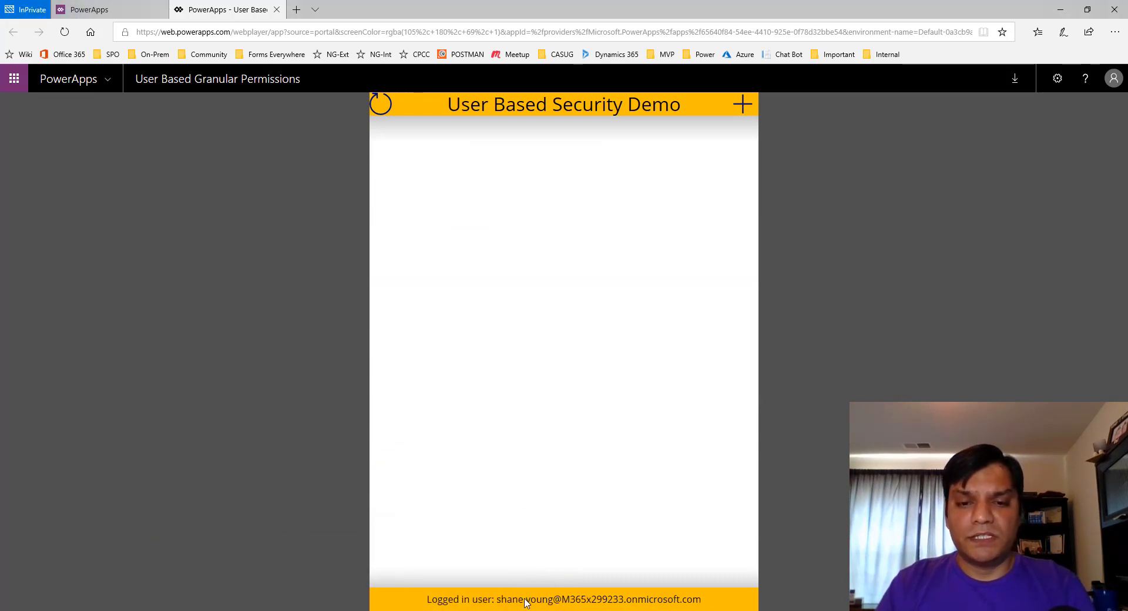
left_click(382, 113)
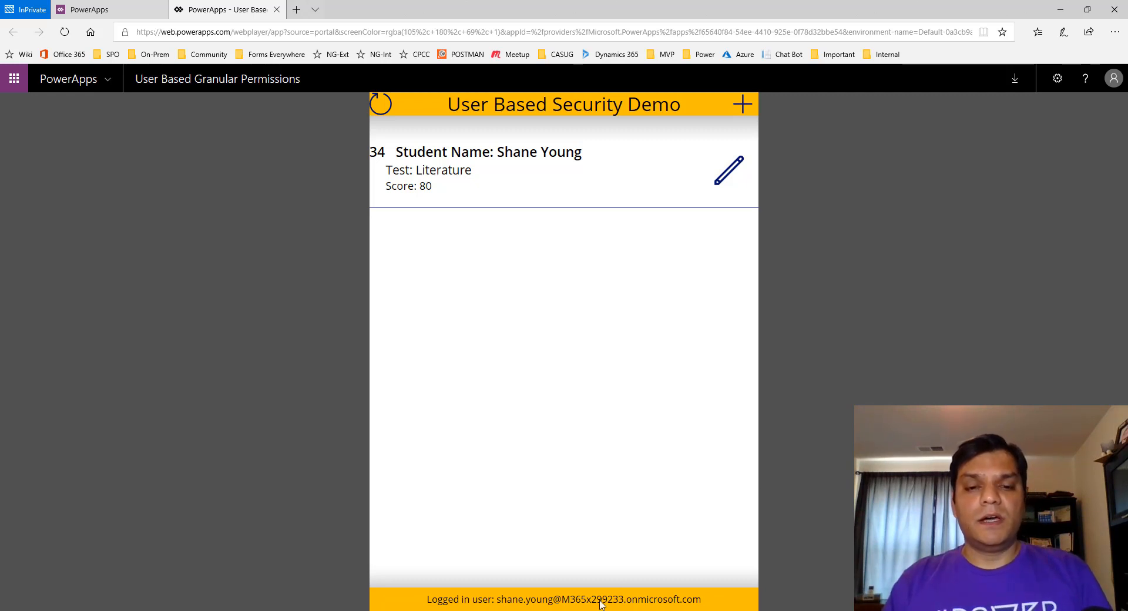
Switch to the SQLQuery1.sql window in SQL Server Management Studio
mouse_move(505, 610)
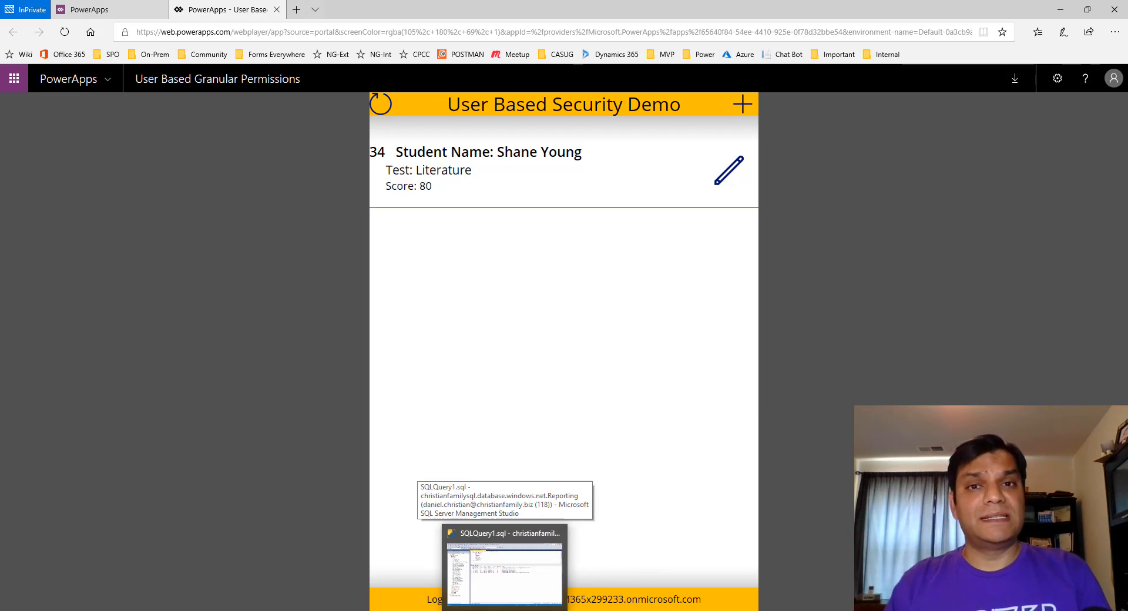
left_click(503, 598)
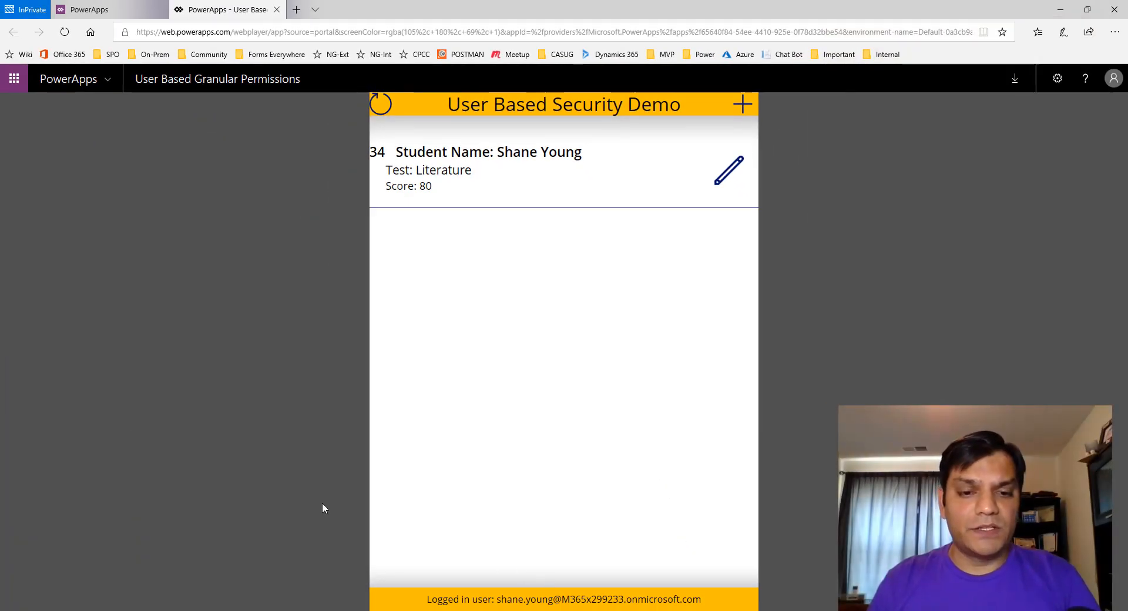
In the regular Edge window, close the running app and open User Based Granular Permissions - For Demo for editing at its AddEditScreen
mouse_move(419, 610)
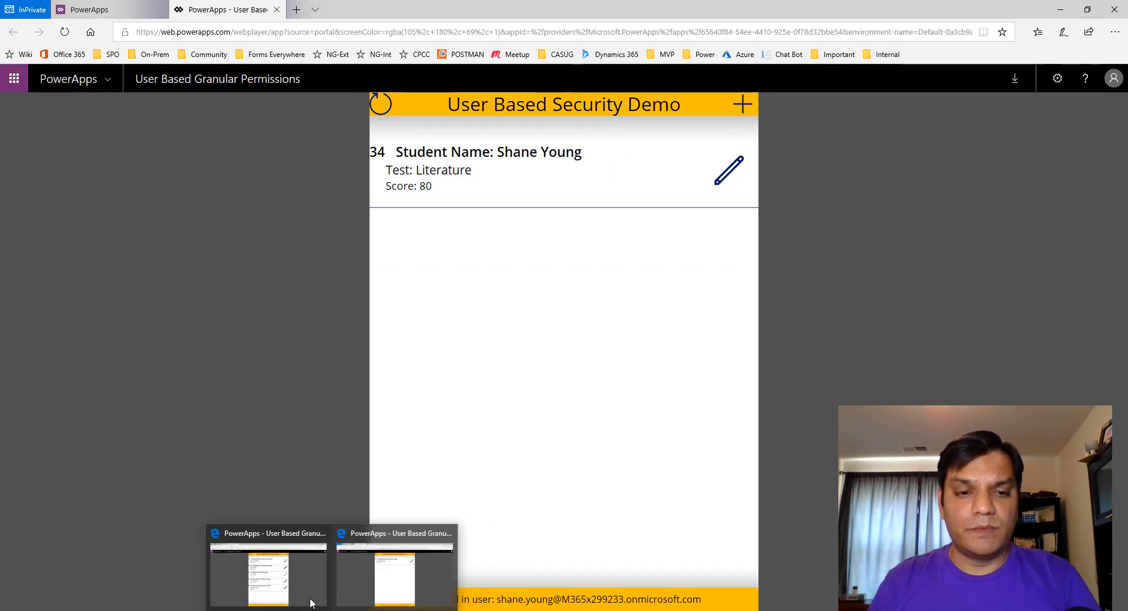
left_click(303, 585)
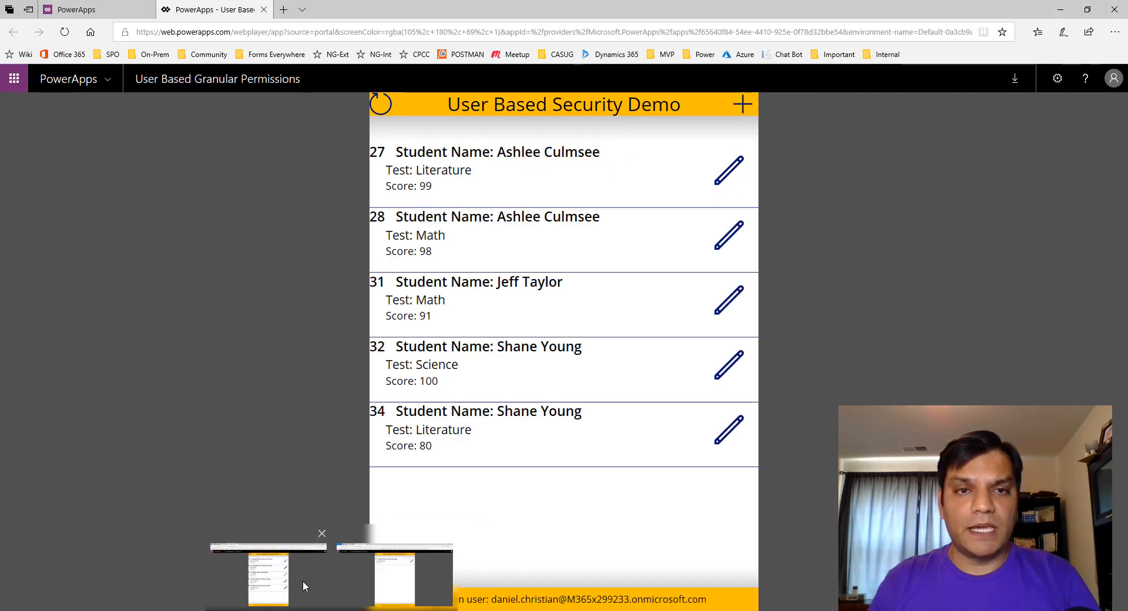
left_click(264, 10)
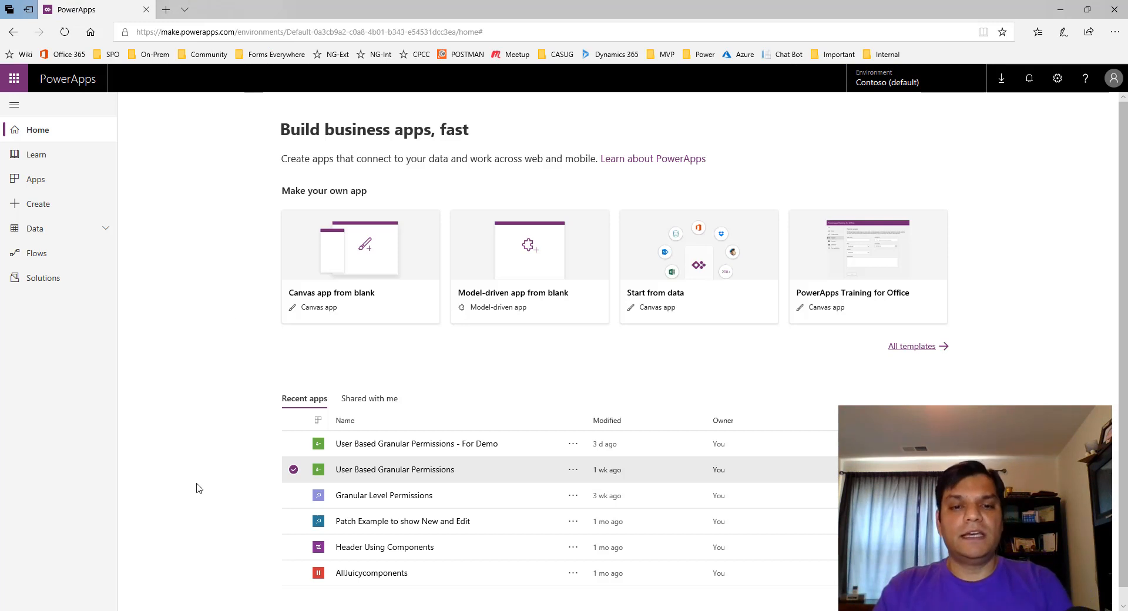
left_click(512, 449)
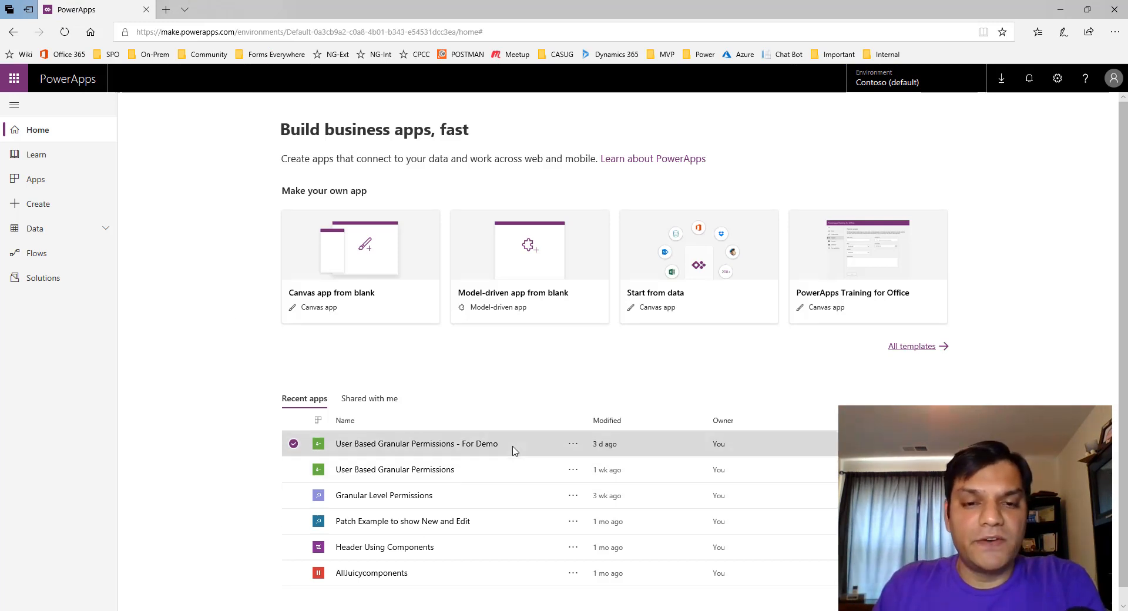
left_click(572, 445)
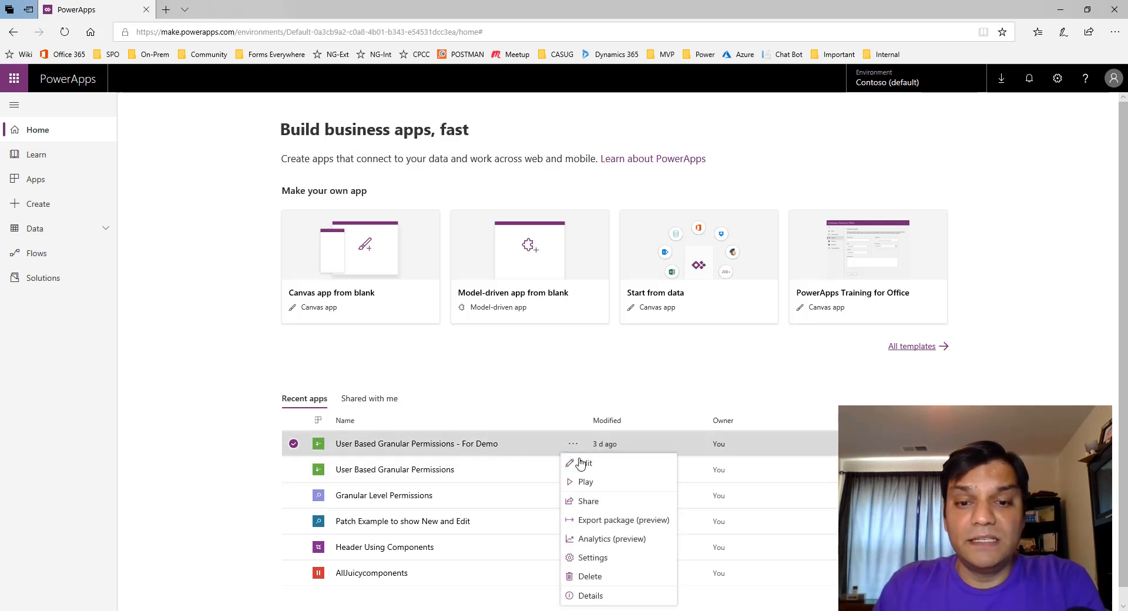
left_click(582, 464)
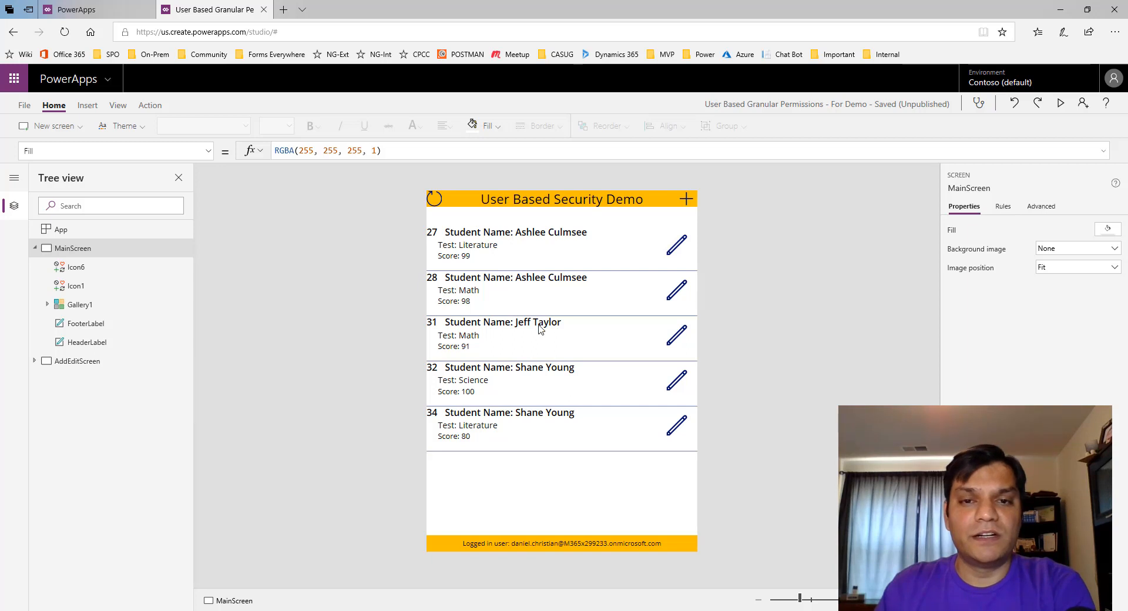
left_click(73, 363)
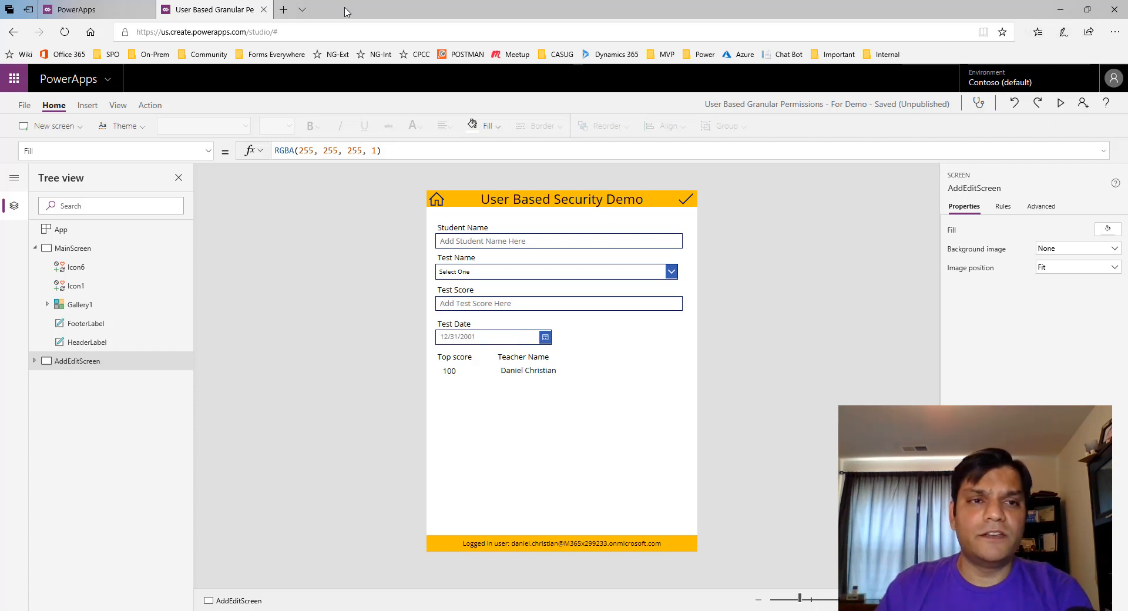
Open the sharing settings of User Based Granular Permissions - For Demo and turn off the email invitation to new users
left_click(100, 10)
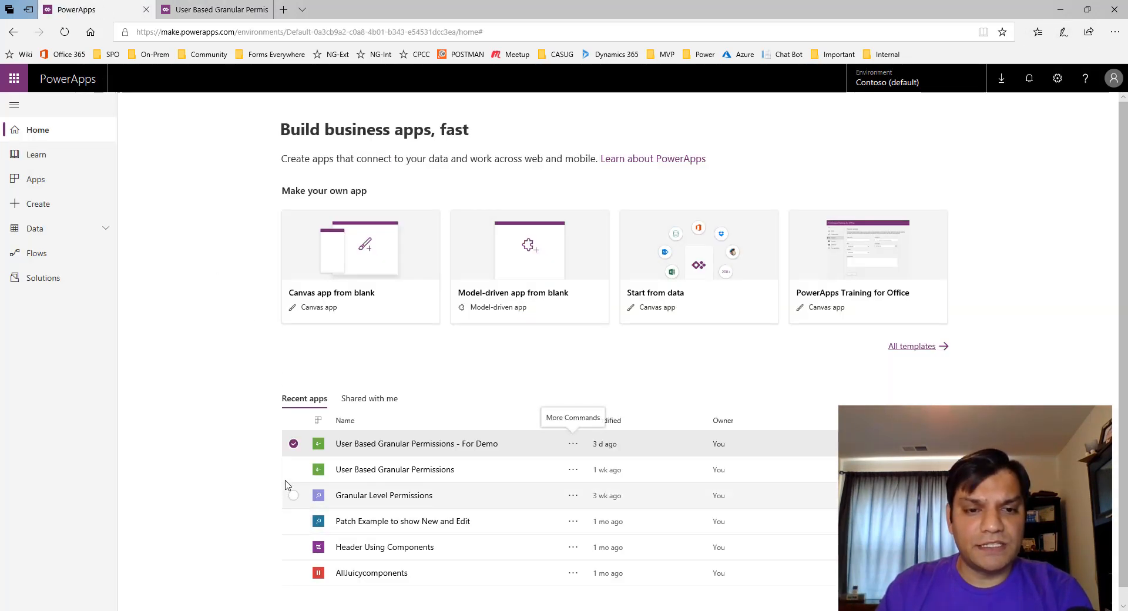
left_click(573, 443)
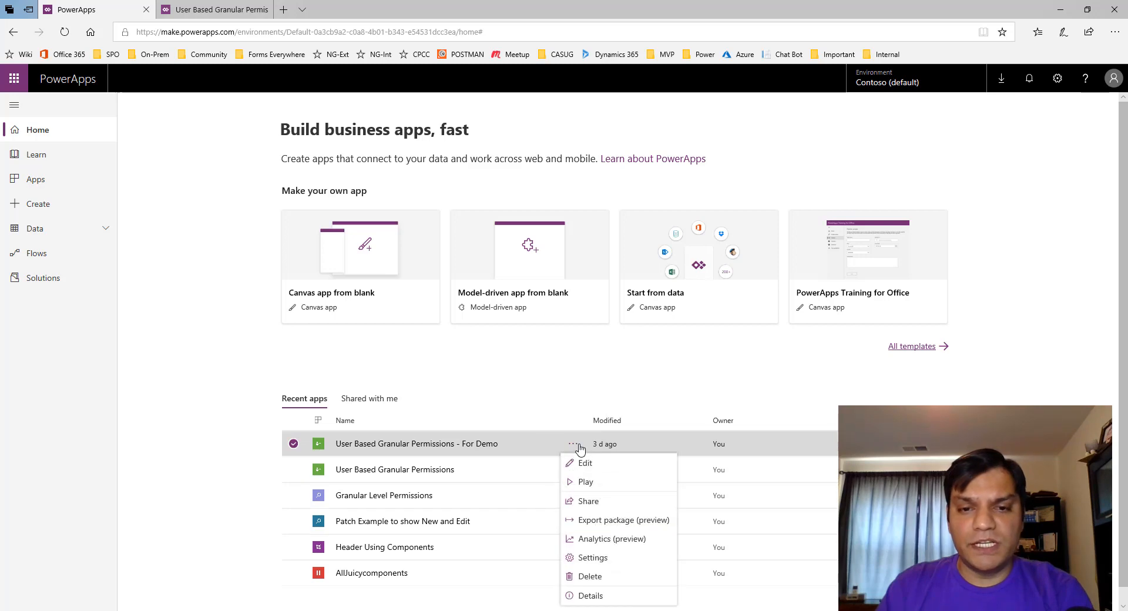
left_click(589, 501)
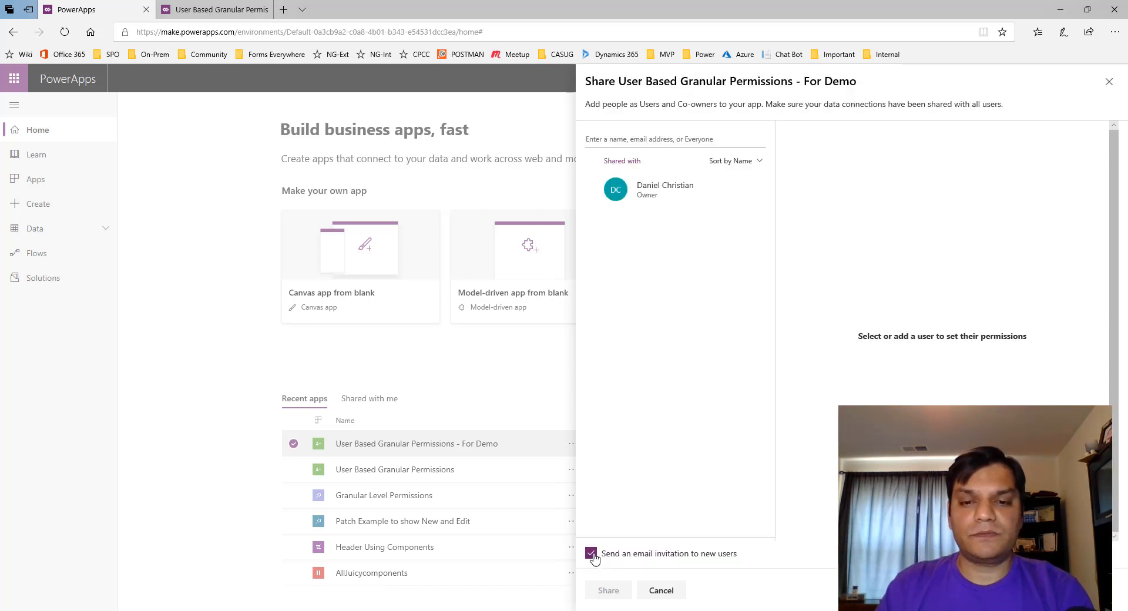
left_click(591, 552)
Add the two student accounts as users of the For Demo app, share it with them, and close the sharing settings
left_click(623, 132)
type("as")
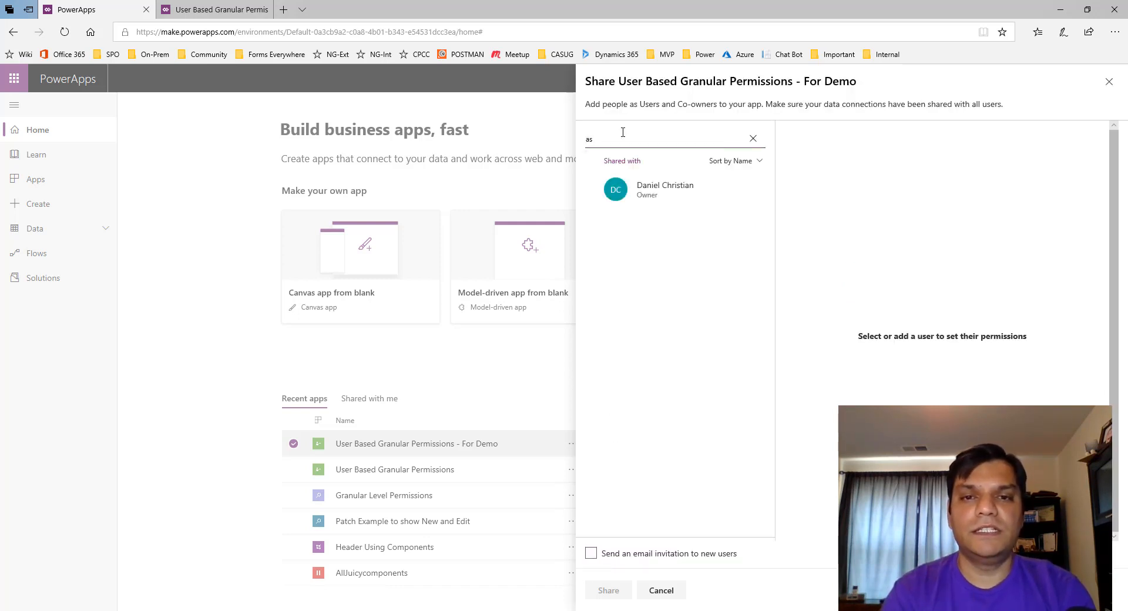
type("h")
left_click(627, 162)
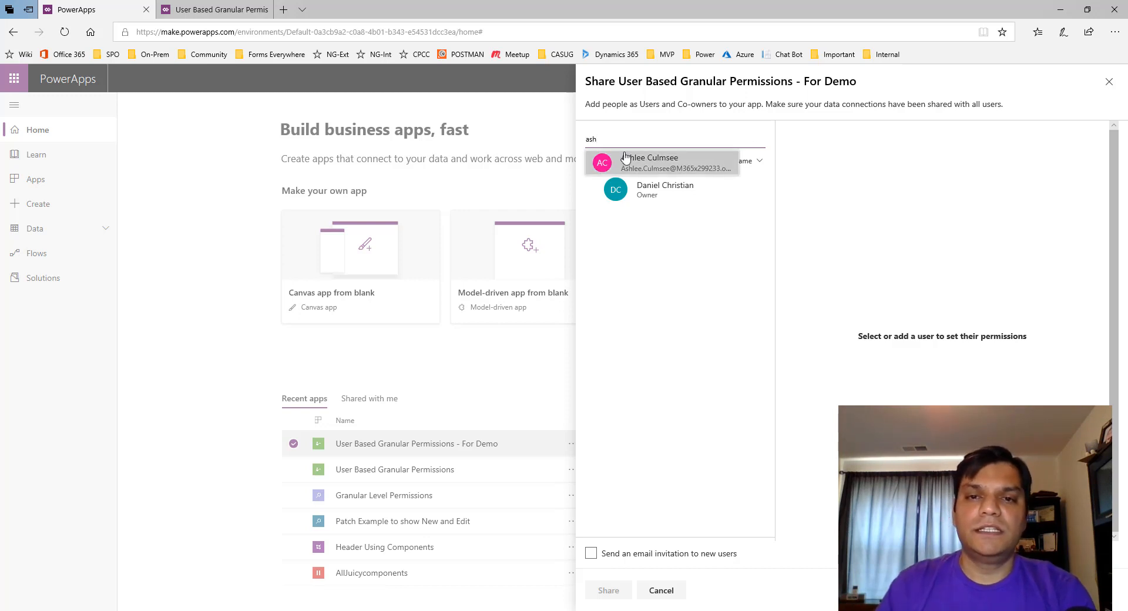
left_click(619, 143)
type("shan")
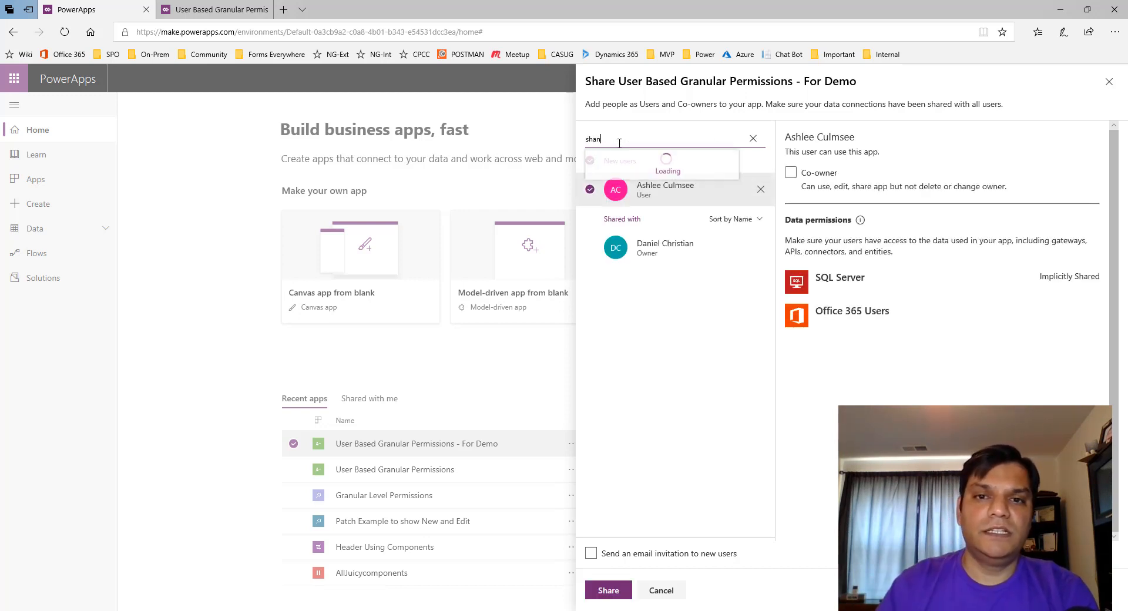
key("Return")
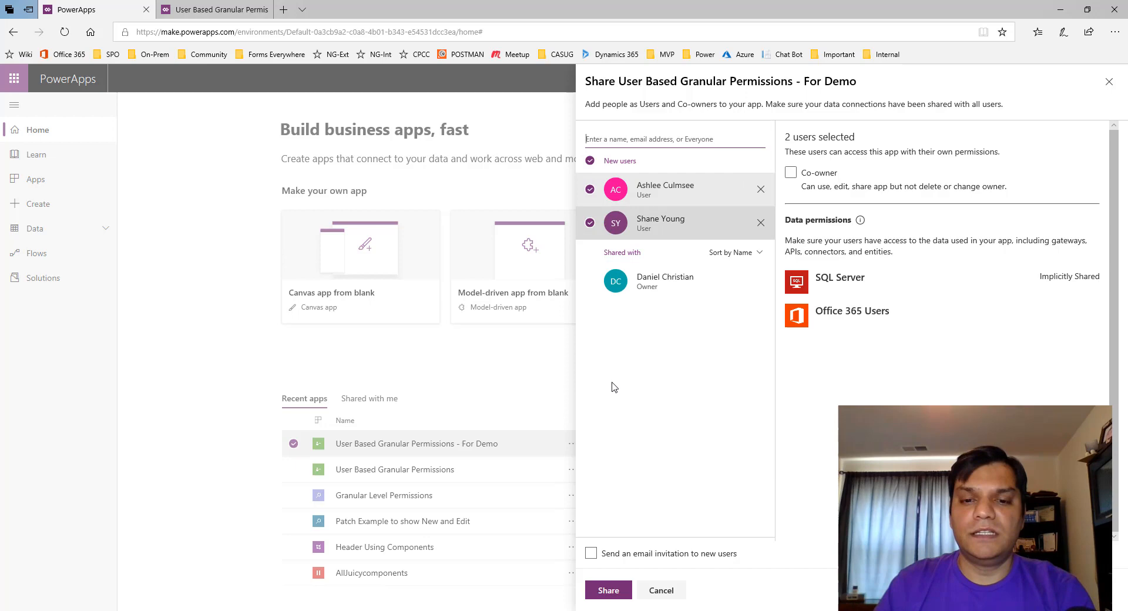
left_click(608, 591)
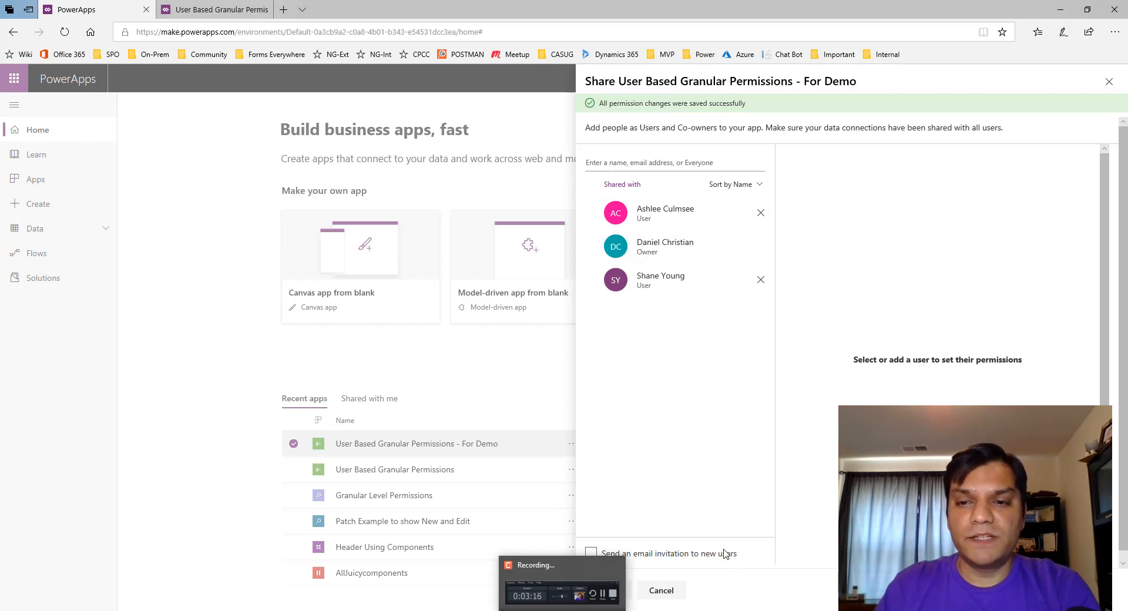
left_click(1109, 82)
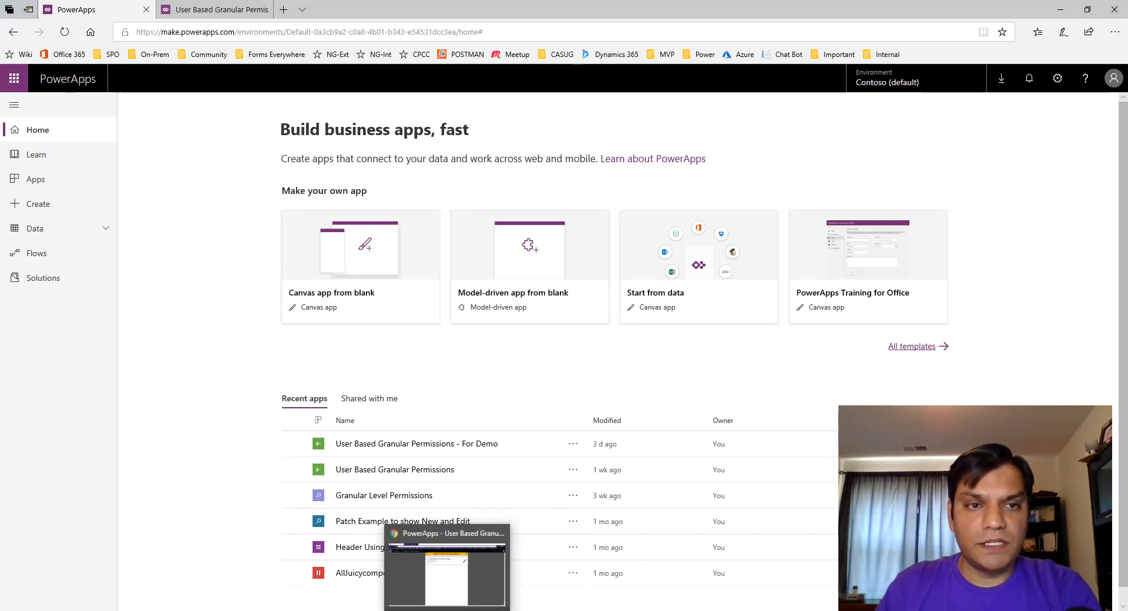
Switch to the Chrome Incognito window, reload the PowerApps home page, and show the apps shared with that account
left_click(444, 588)
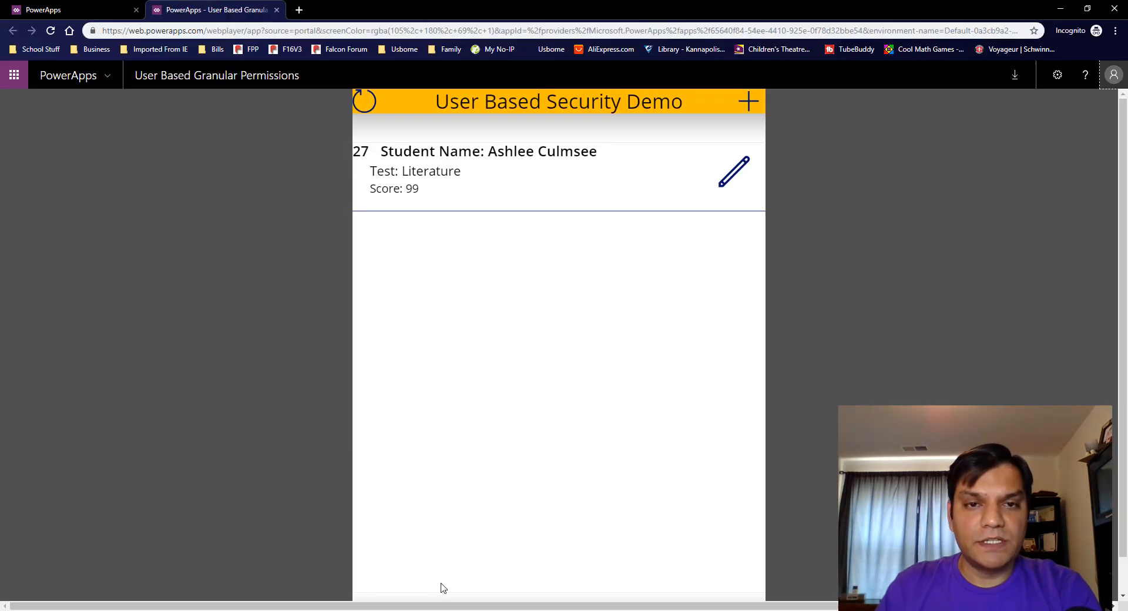
left_click(72, 10)
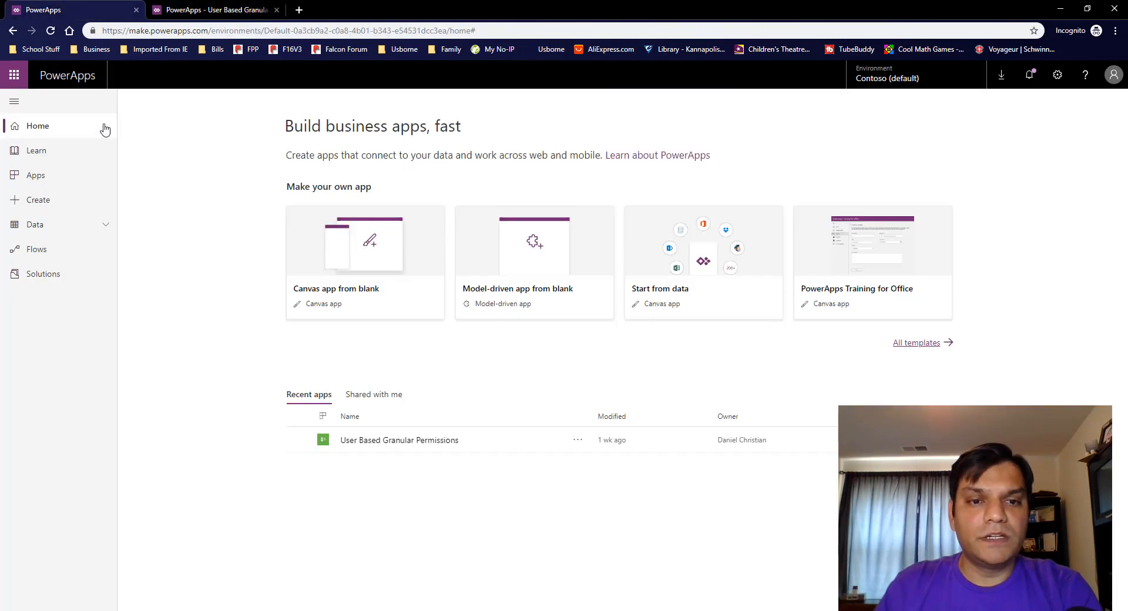
left_click(1107, 84)
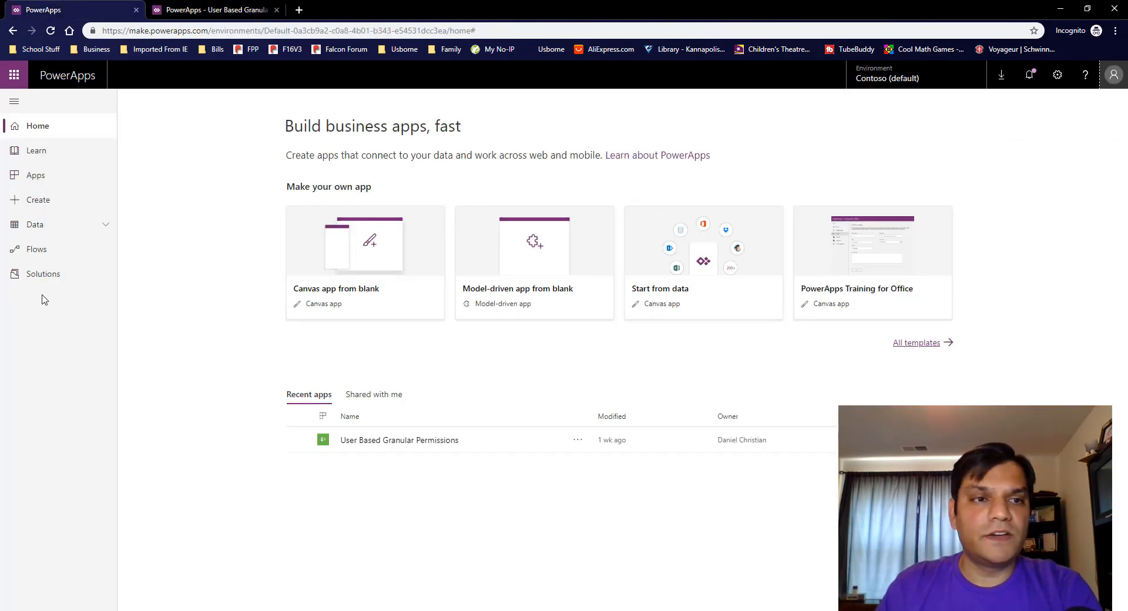
left_click(51, 30)
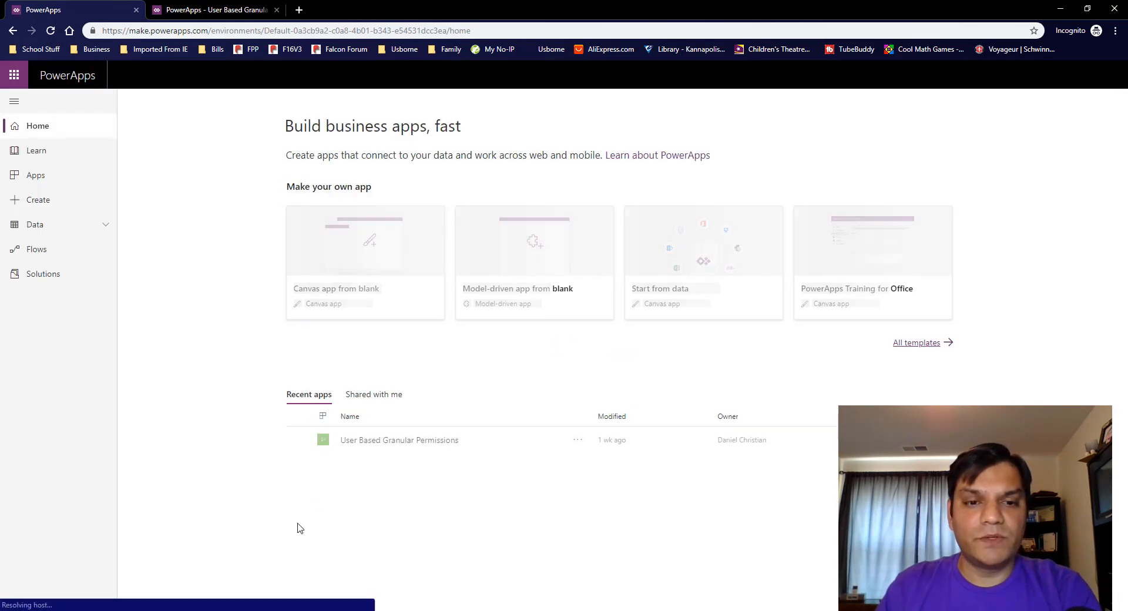
left_click(354, 395)
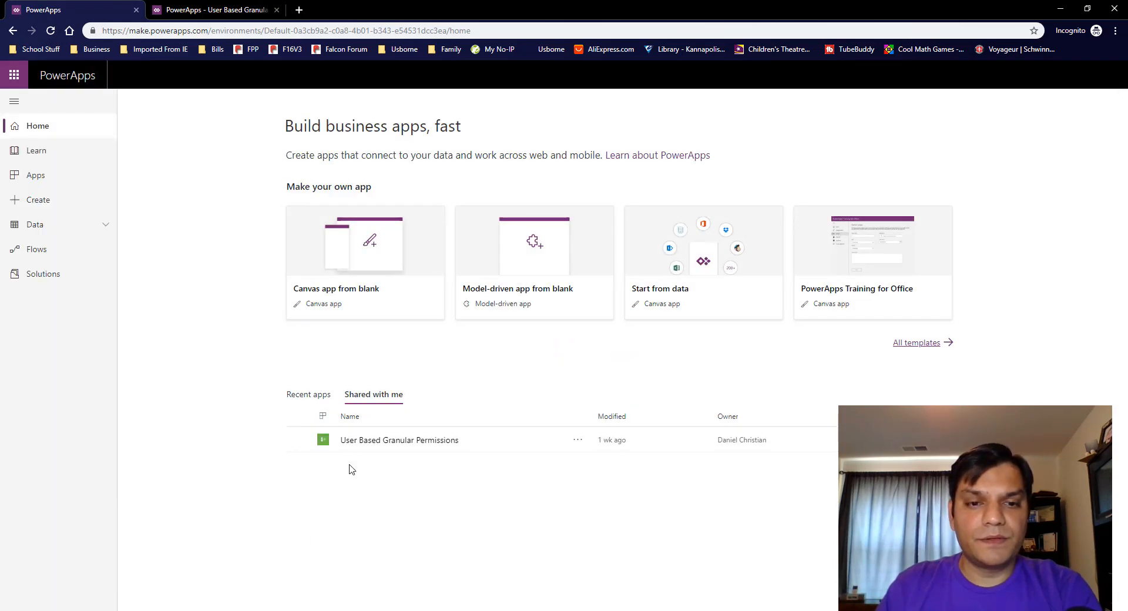
Show the recent apps, reload the home page, and check the org, editable, shared and recent lists on the Apps page
left_click(302, 395)
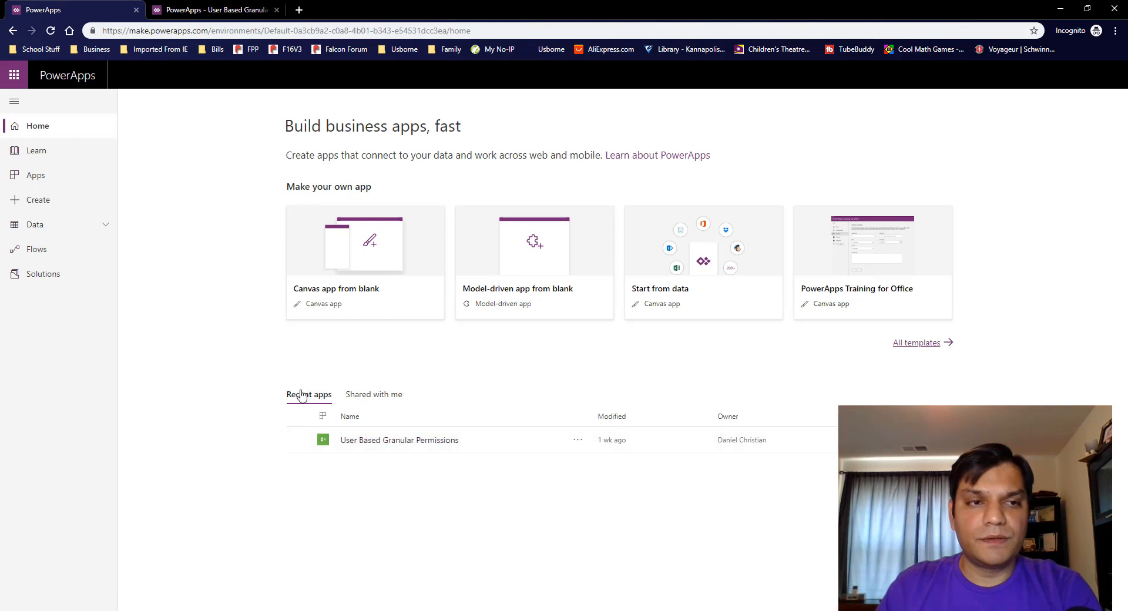
left_click(51, 30)
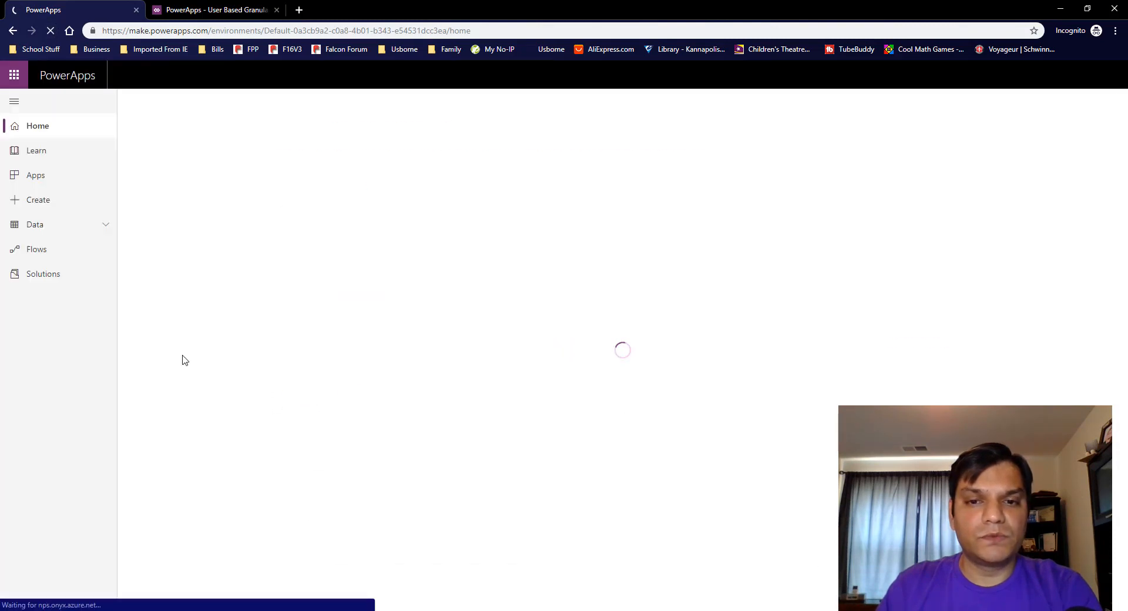
left_click(49, 185)
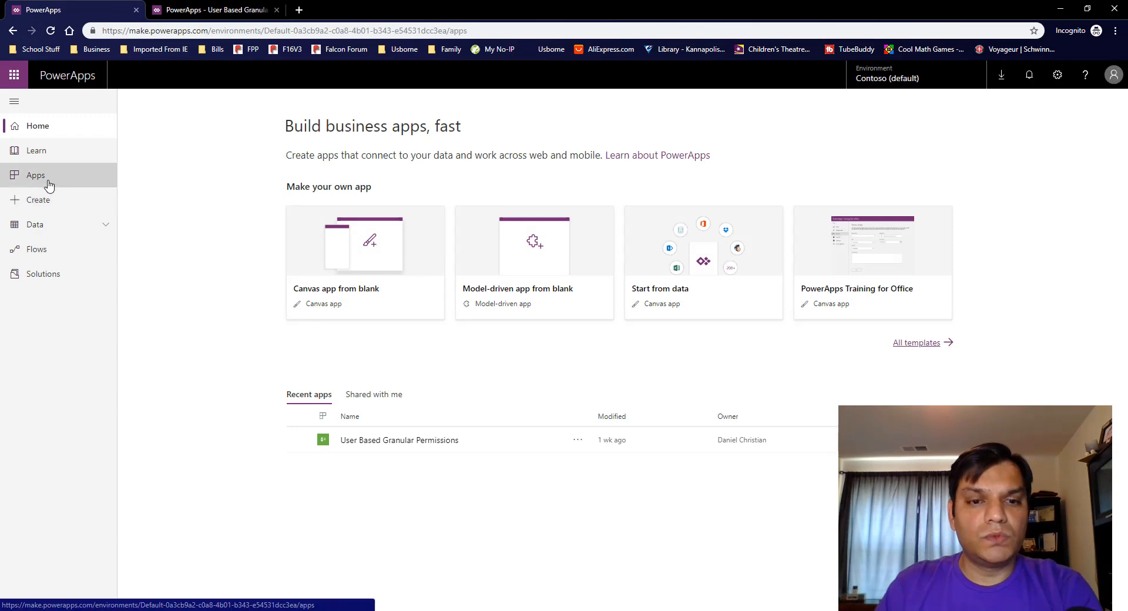
left_click(354, 168)
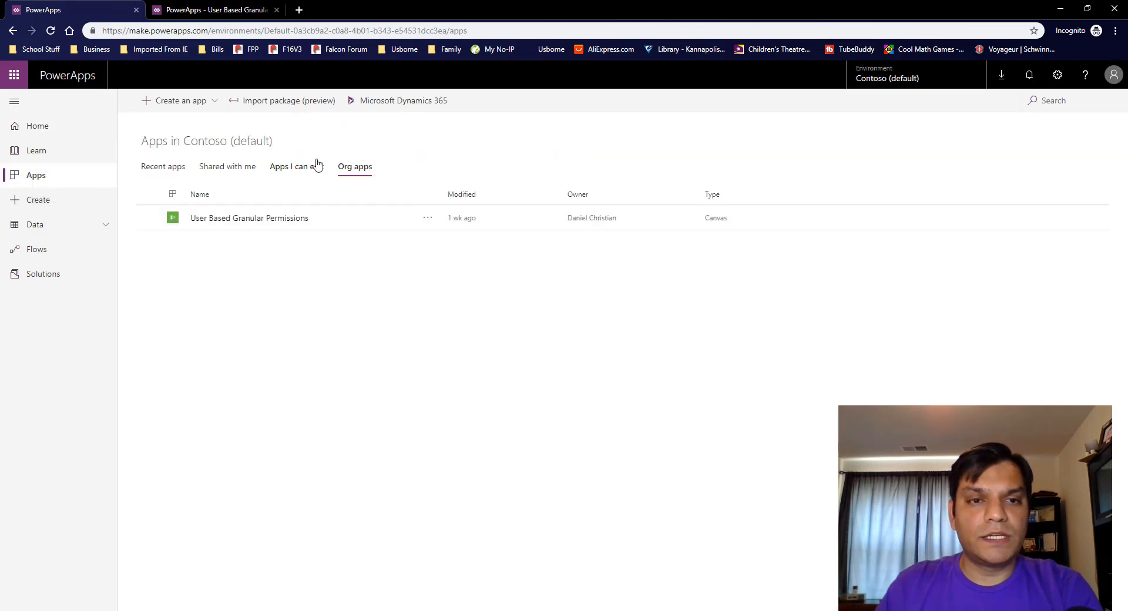
left_click(316, 166)
left_click(242, 168)
left_click(173, 169)
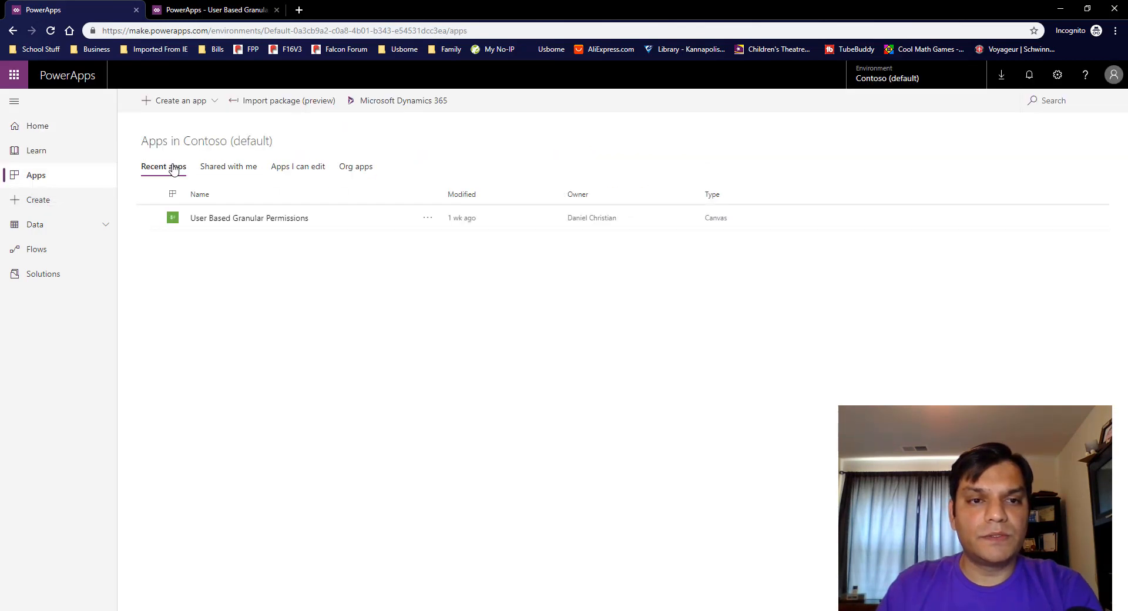
Switch back to the For Demo editor in Edge and review the app's data sources from MainScreen and the App object's OnStart formula
left_click(1062, 12)
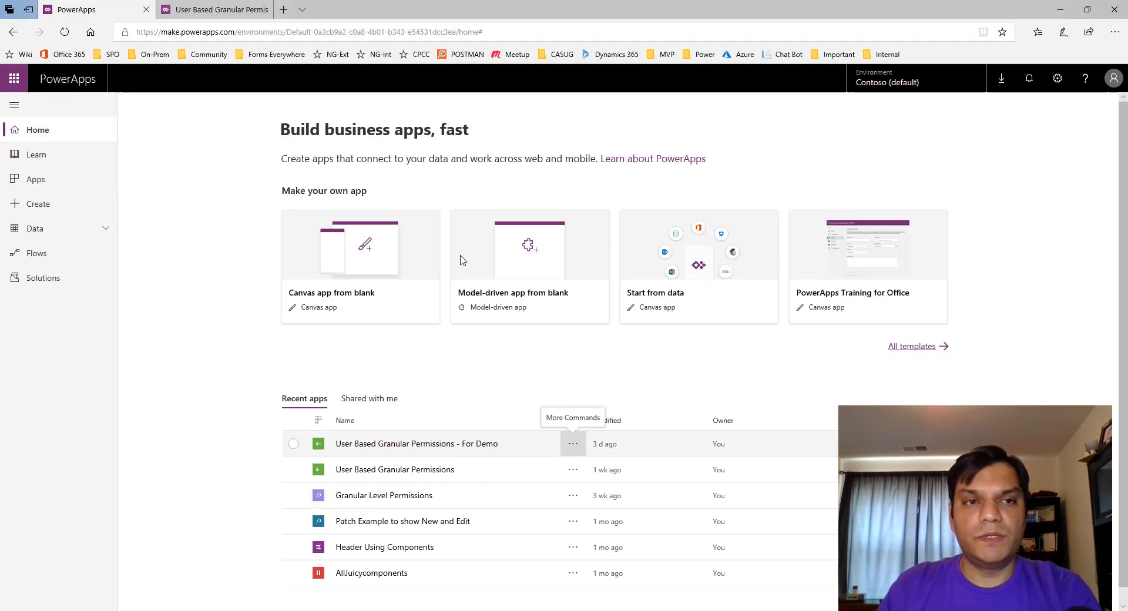
left_click(222, 8)
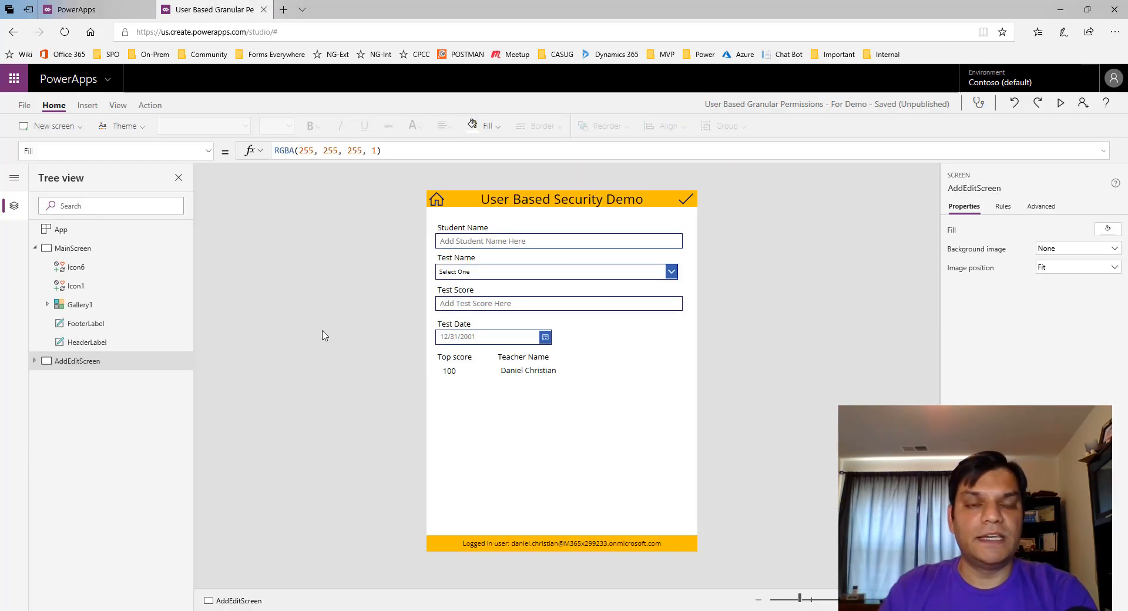
left_click(97, 250)
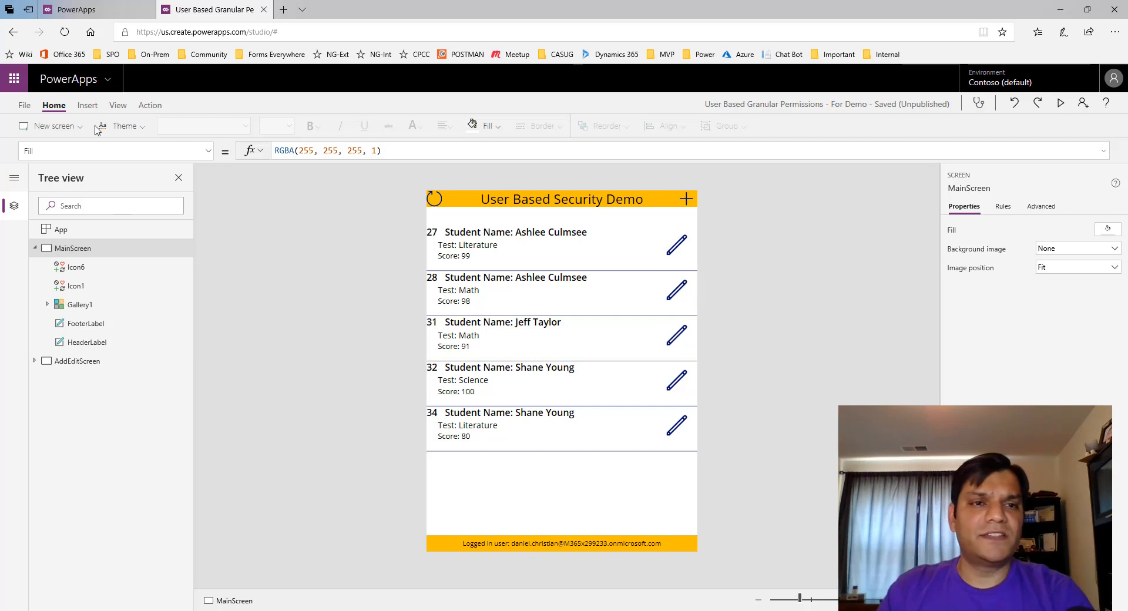
left_click(148, 107)
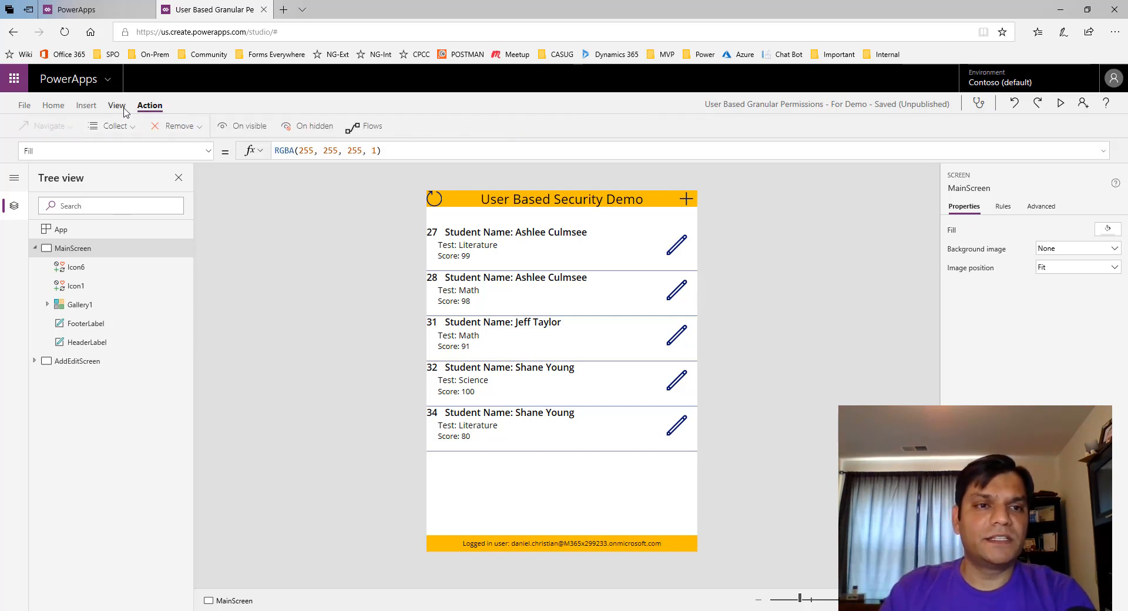
left_click(116, 105)
left_click(57, 128)
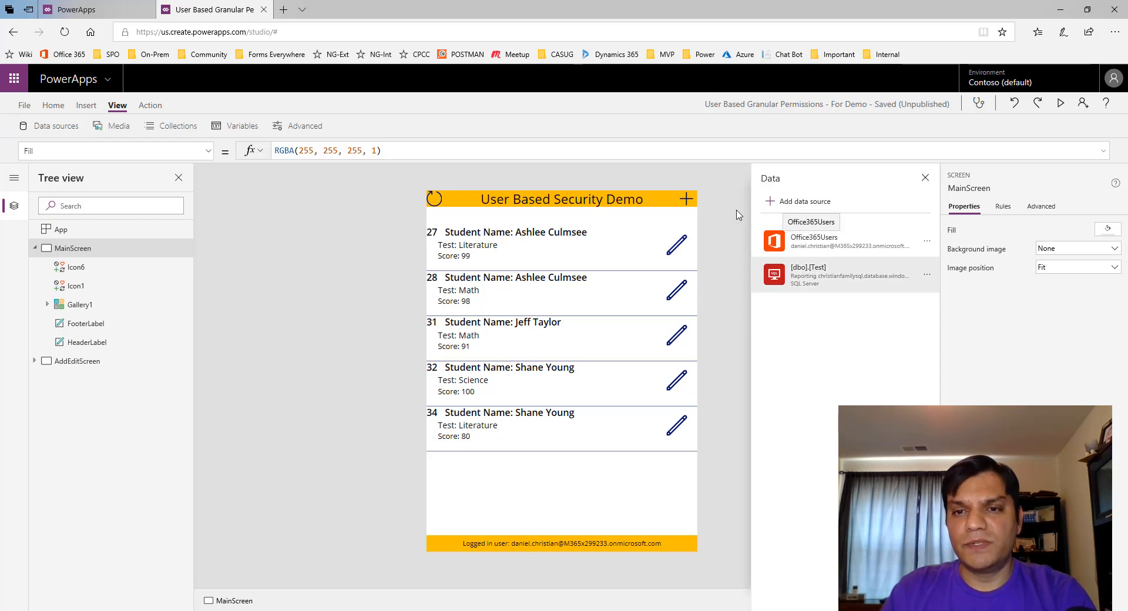
left_click(925, 178)
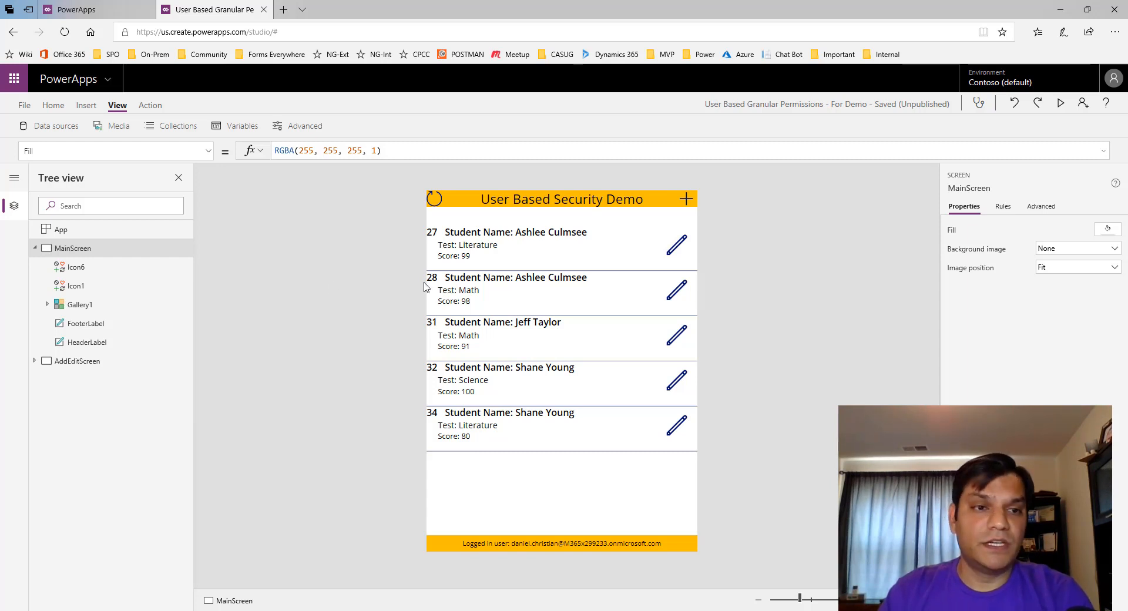
left_click(66, 235)
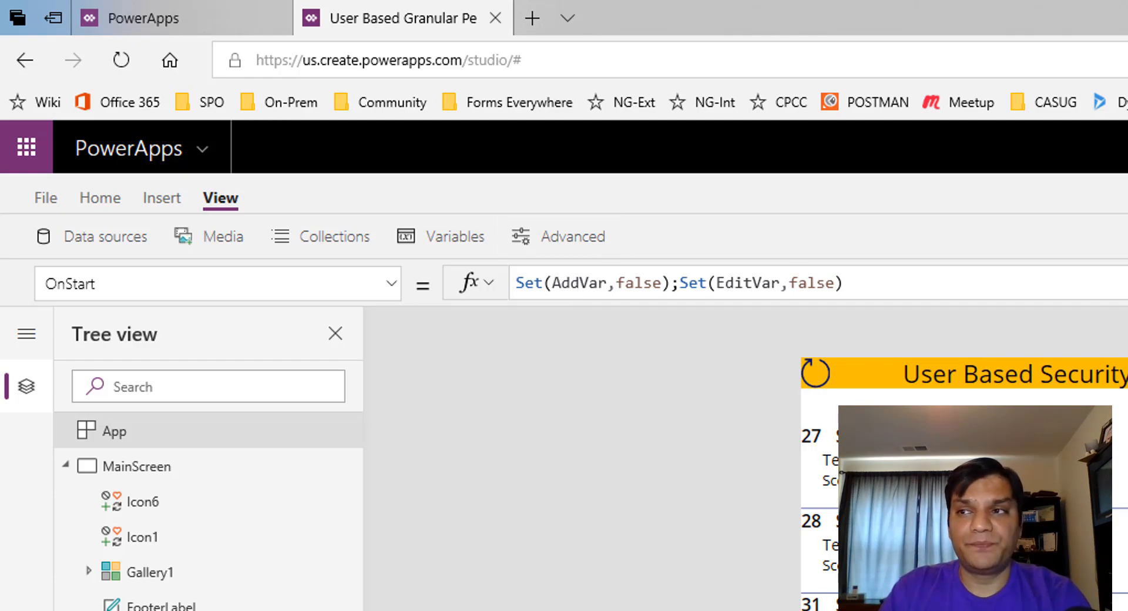
Wrap the '[dbo].[Test]' source in Gallery1's Items formula in a Search function
left_click(138, 572)
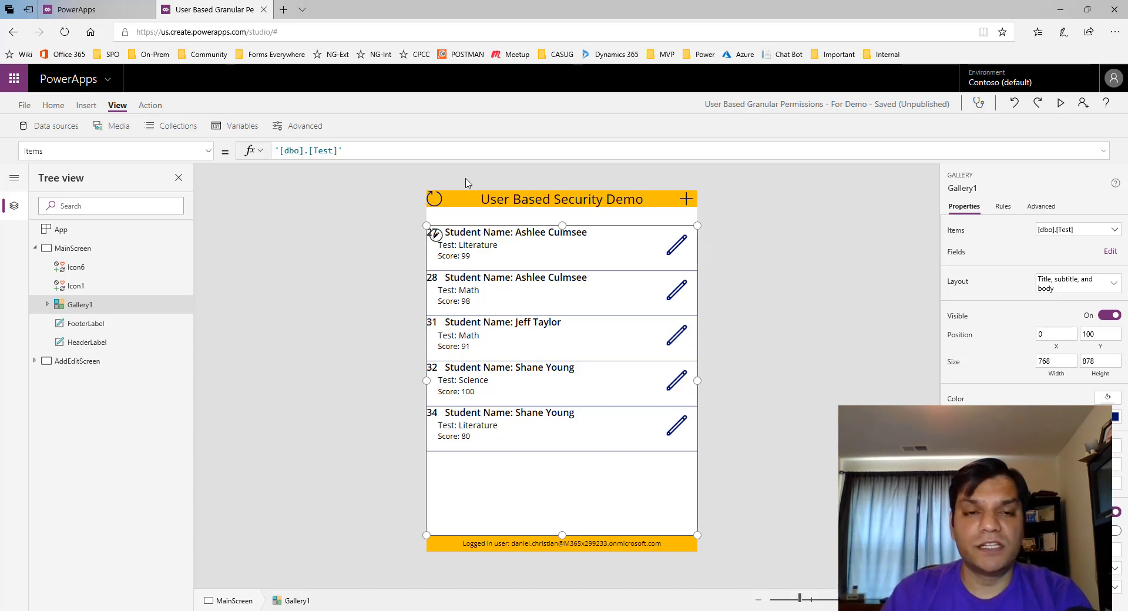
left_click(388, 148)
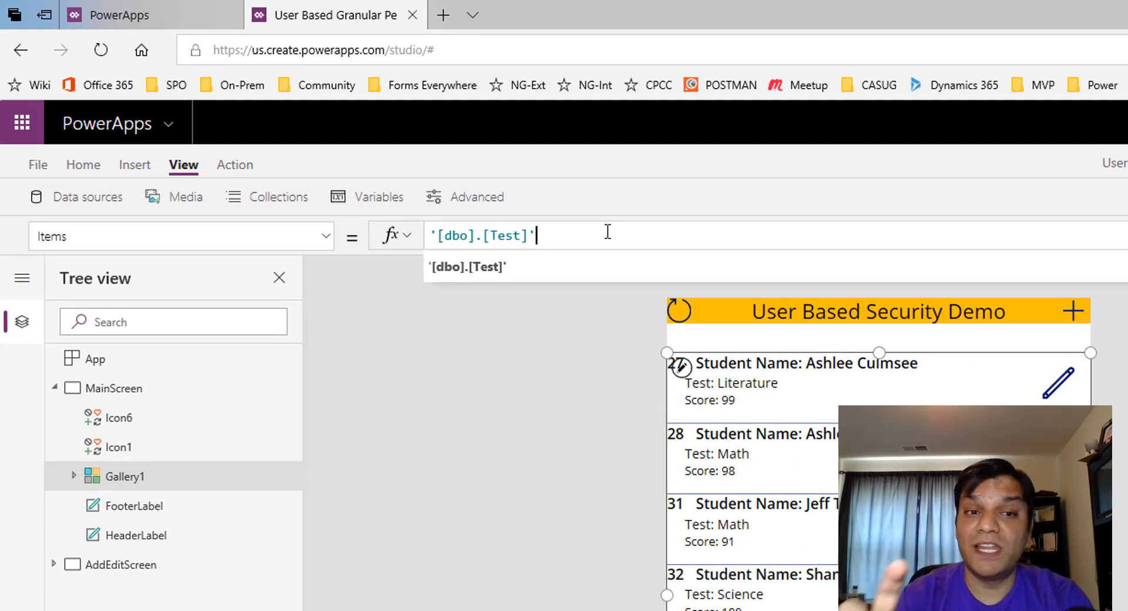
key("Home")
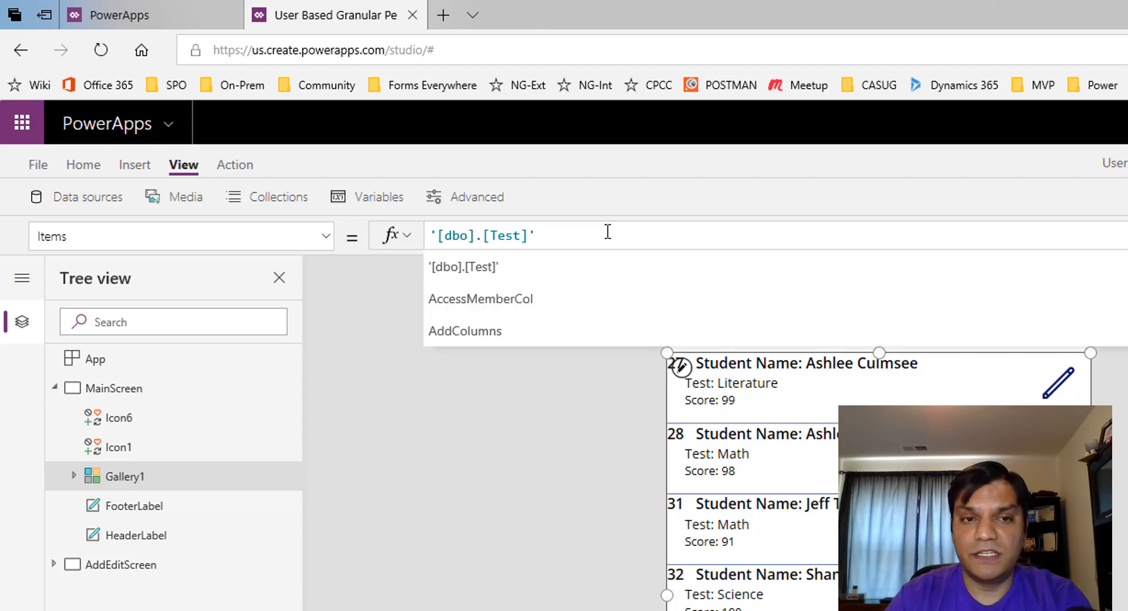
type("Sear")
type("ch(")
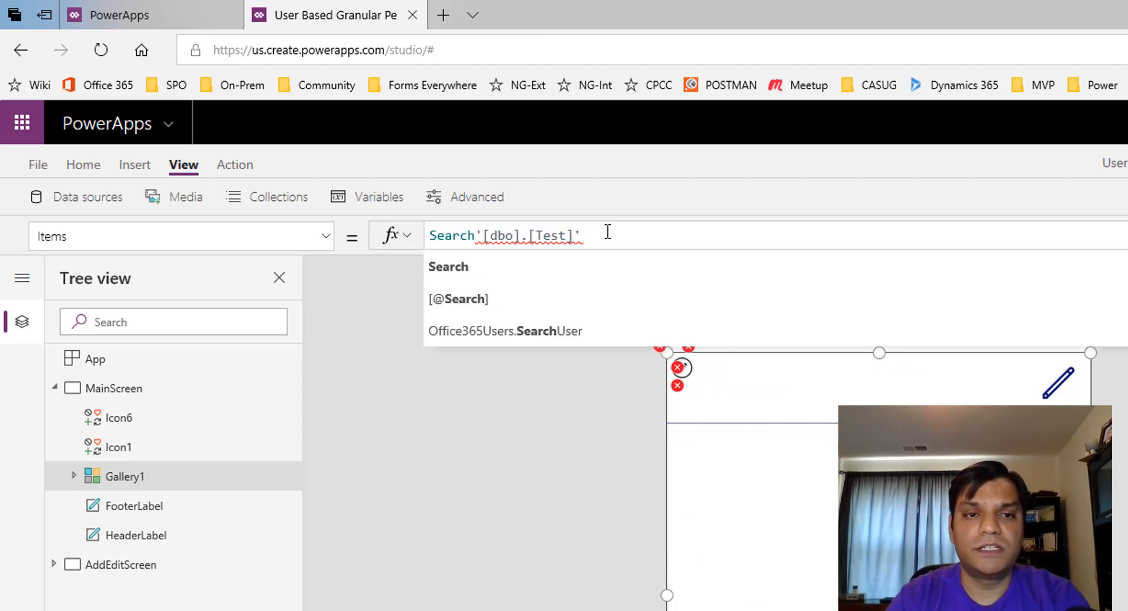
key("Right")
key("Right")
key("Right")
key("Right")
key("Right")
key("Right")
key("Right")
key("Right")
key("Right")
key("Right")
key("Right")
key("Right")
key("Right")
key("Right")
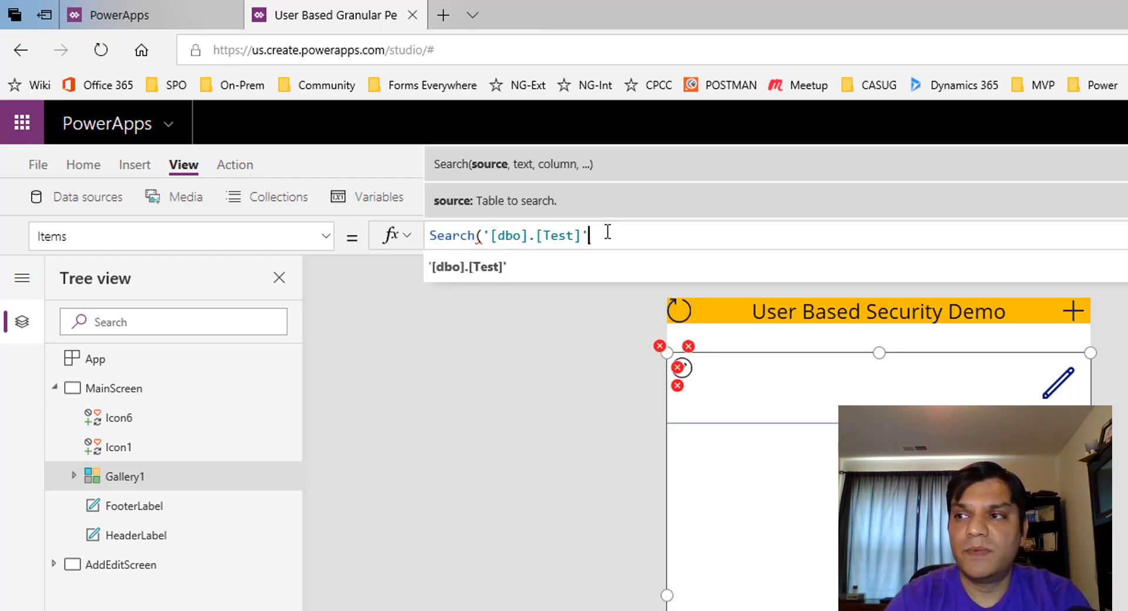
Complete Gallery1's Search formula with User().Email as the search text and "Contribute" as the column
type(",user")
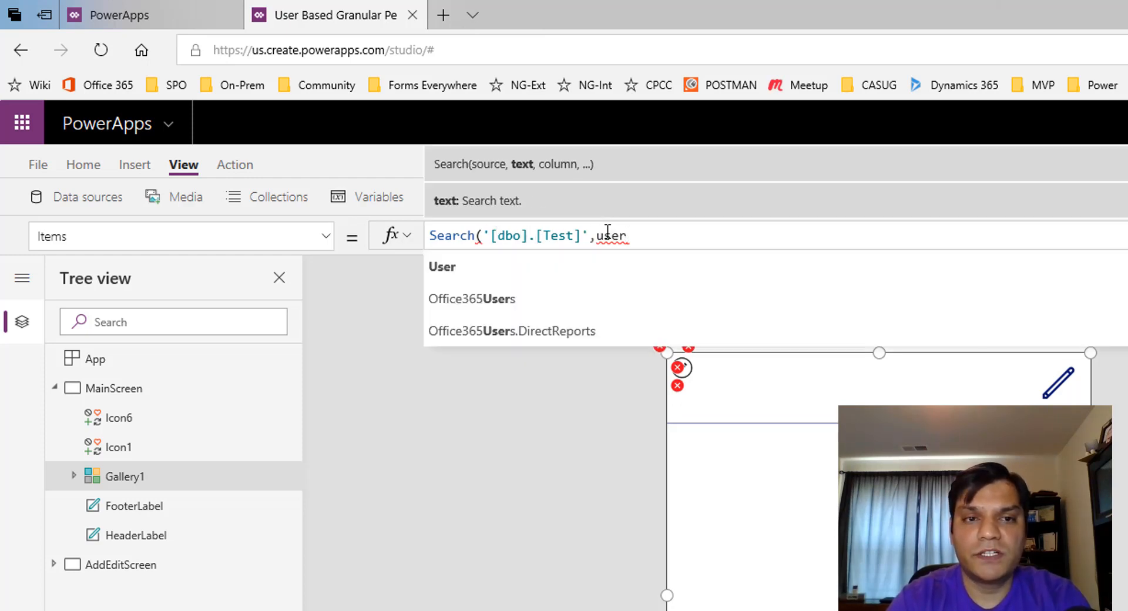
key("Tab")
type(".")
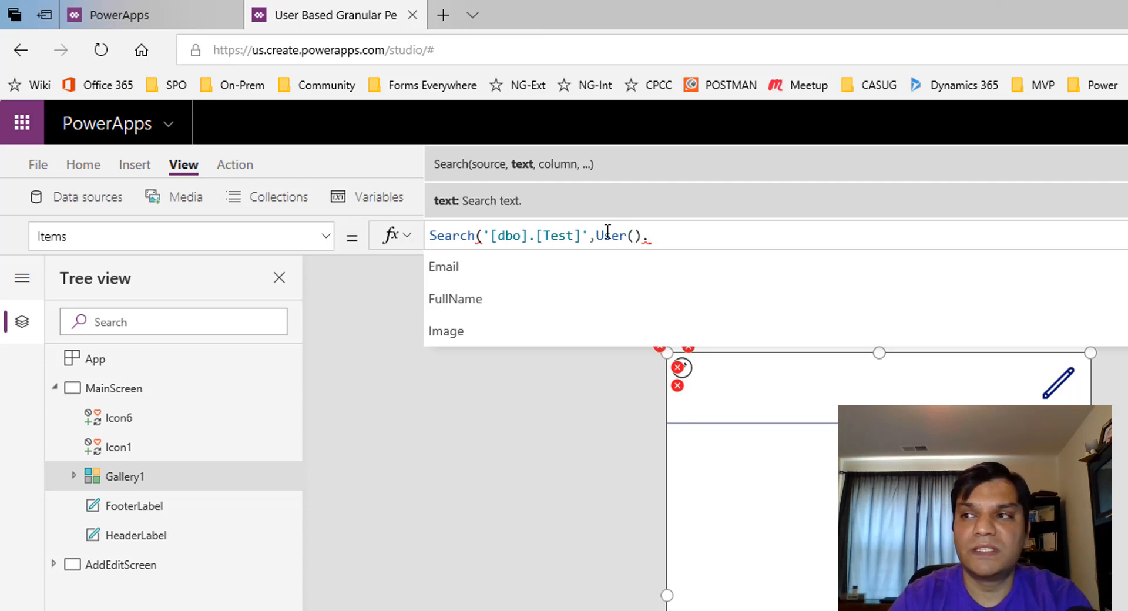
key("Tab")
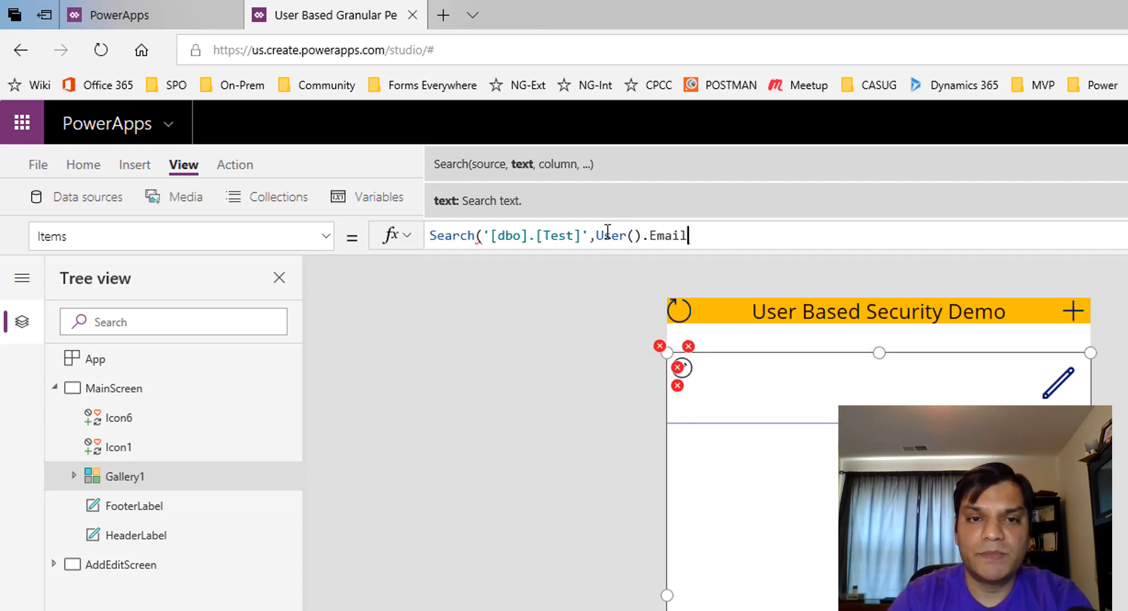
type(",")
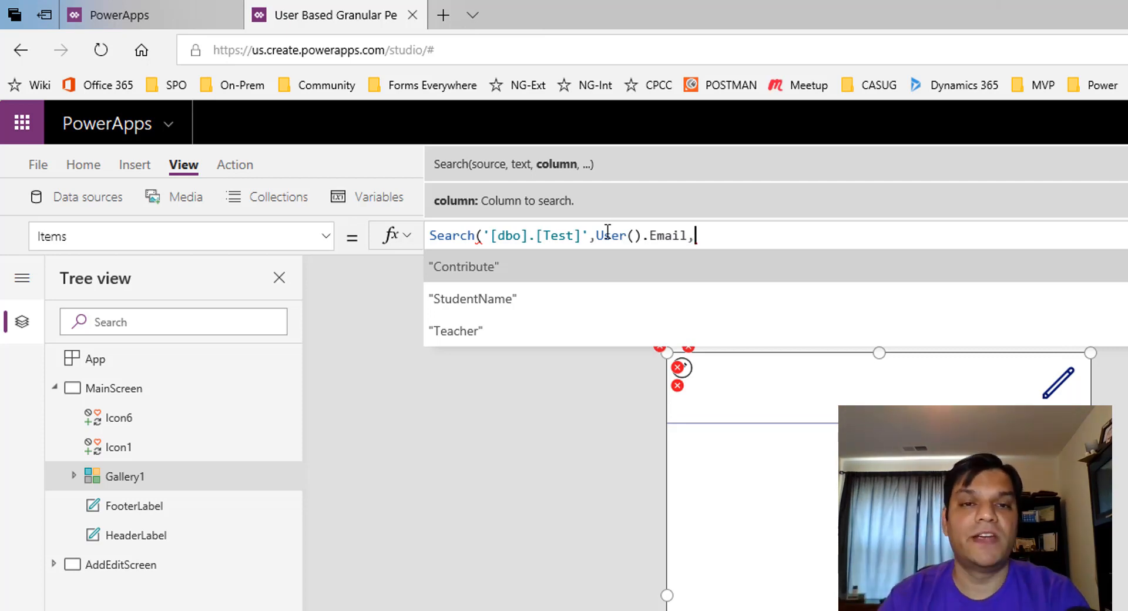
key("Tab")
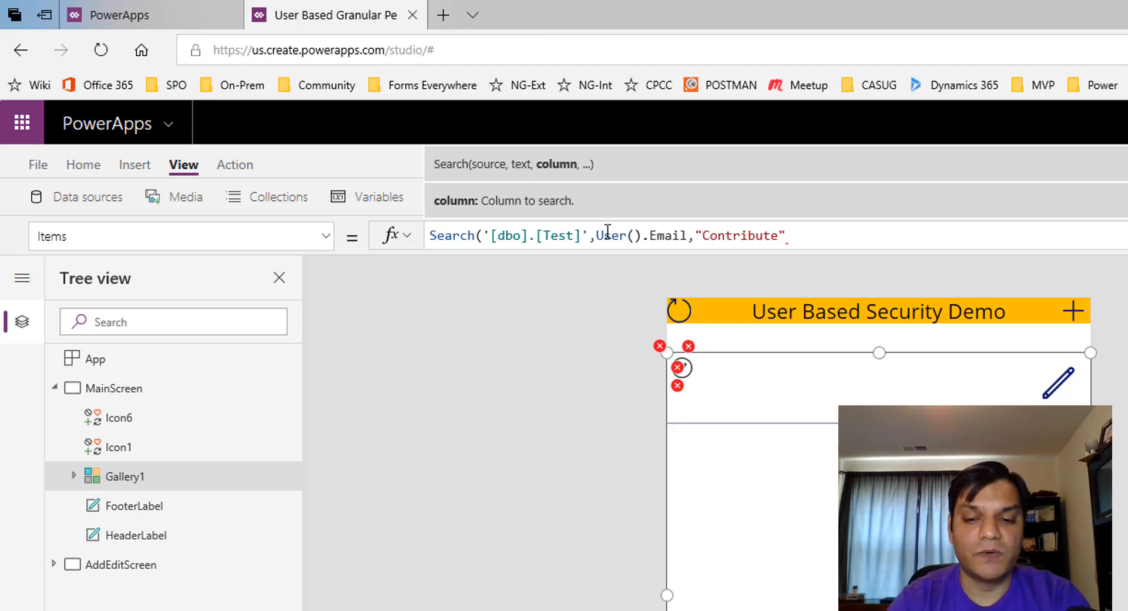
type(")")
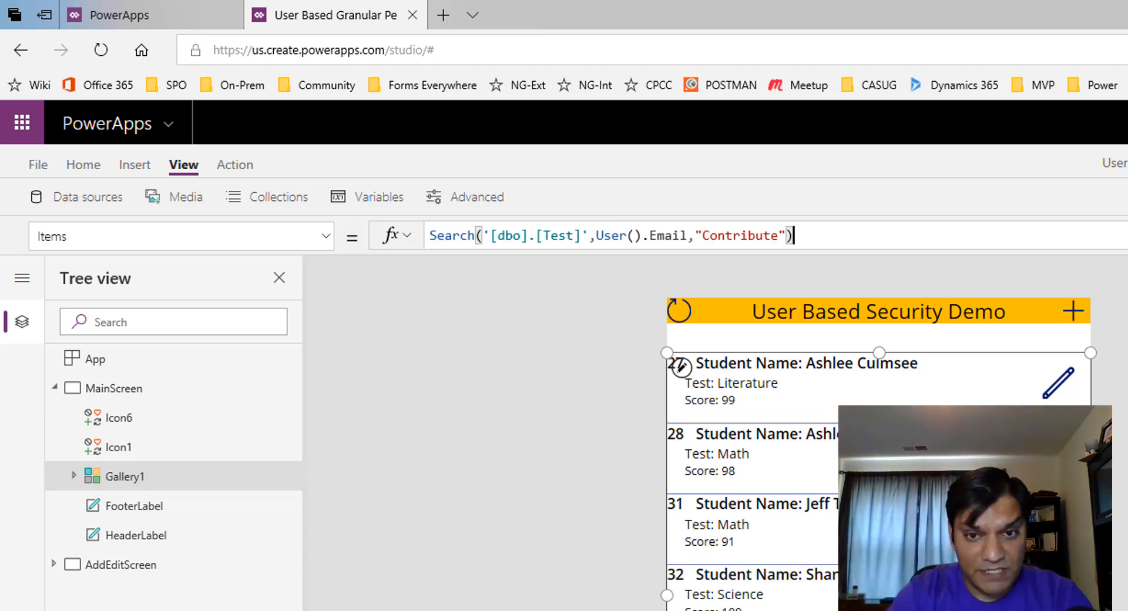
Save the User Based Granular Permissions - For Demo app and return to its editing canvas
left_click(42, 164)
left_click(232, 370)
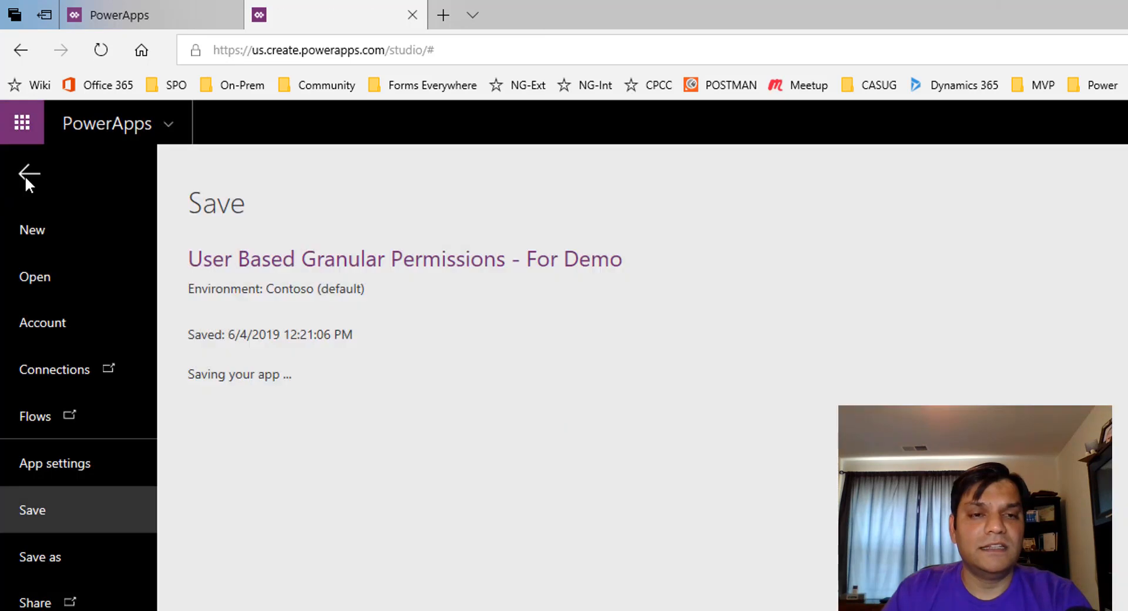
left_click(26, 173)
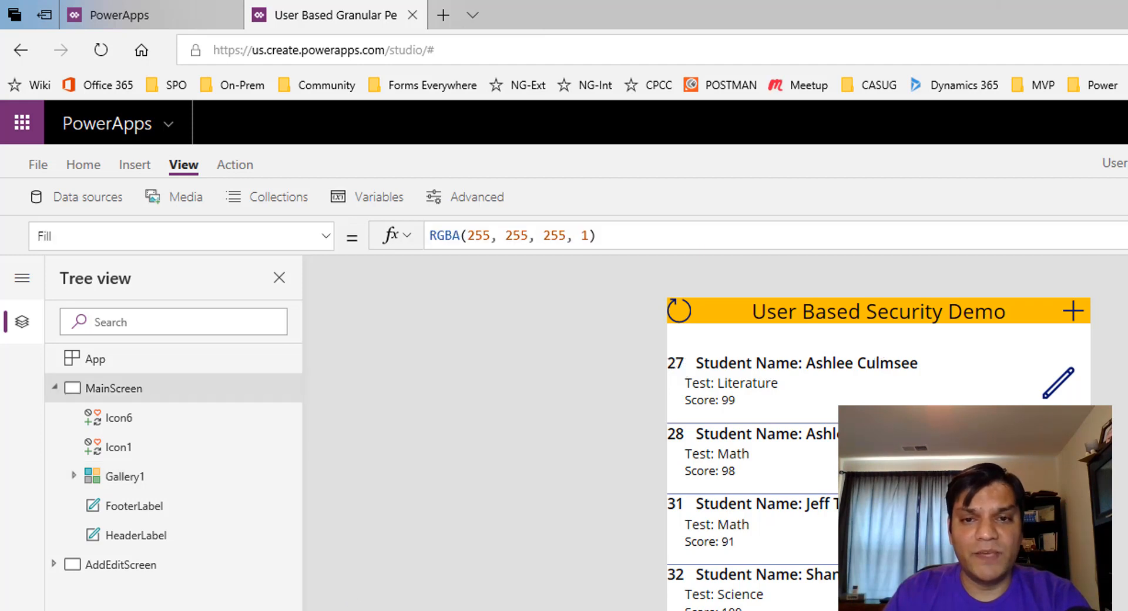
Examine the OnSelect formulas of MainScreen's add icon and the gallery's edit icon, plus Gallery1's Items formula
left_click(1073, 311)
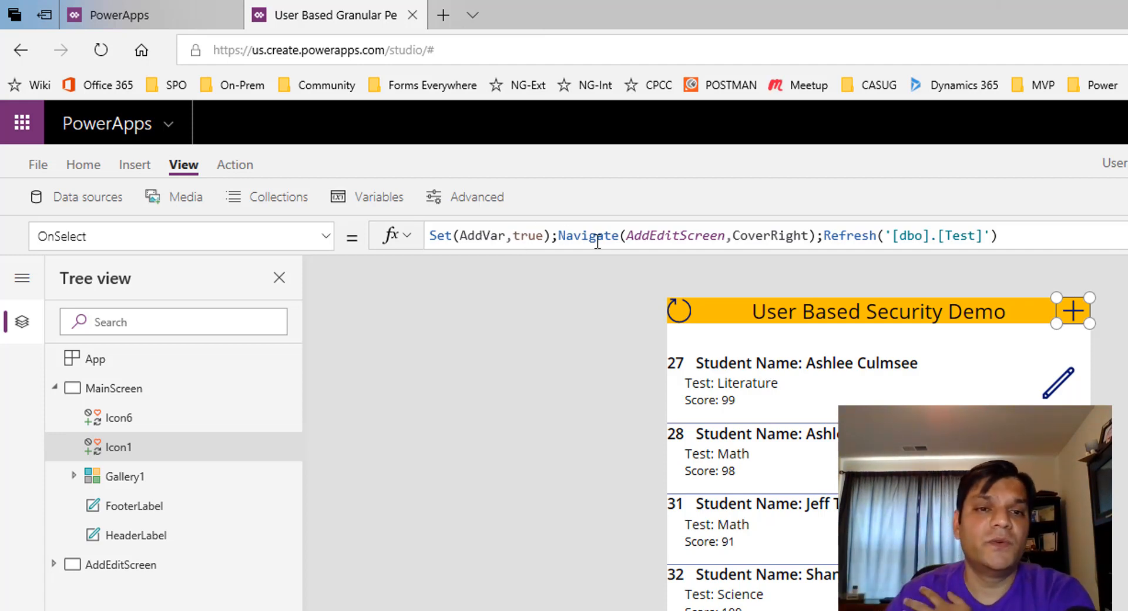
left_click(1063, 382)
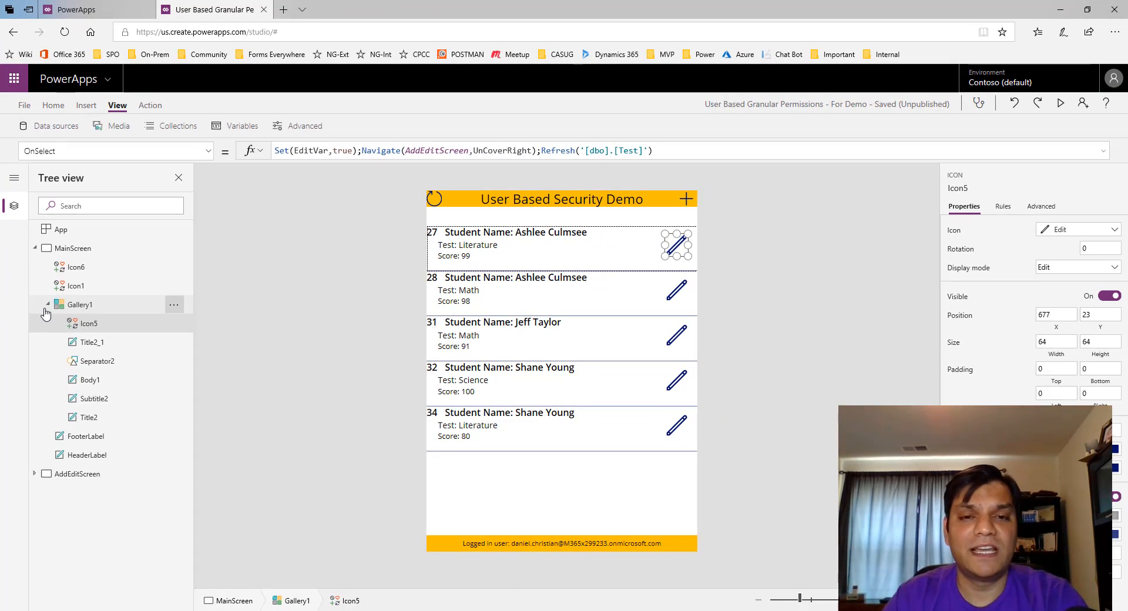
left_click(522, 481)
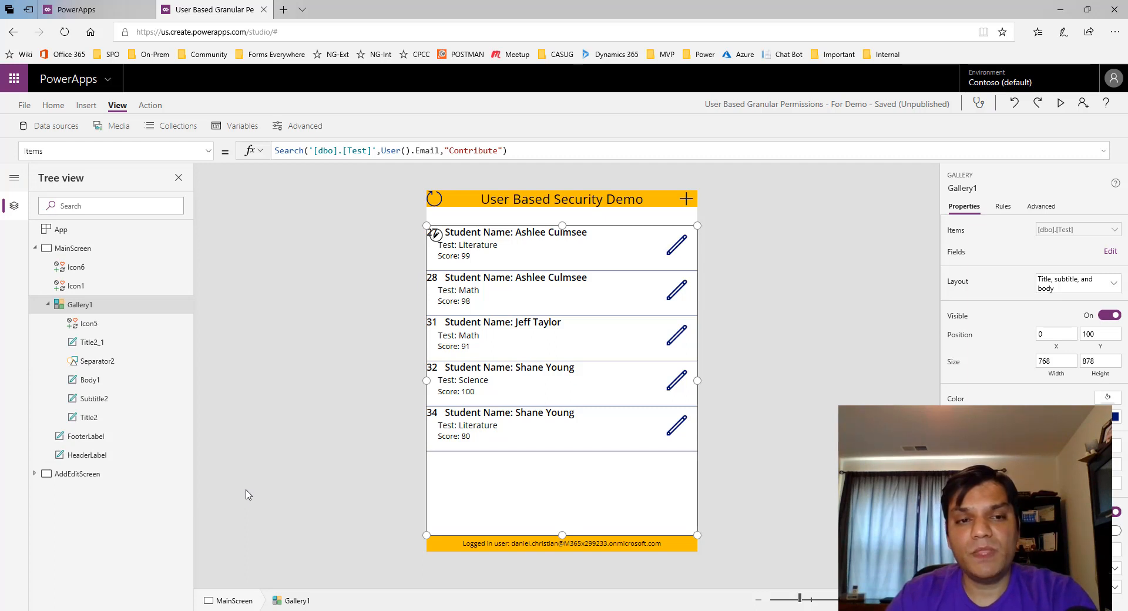
left_click(245, 489)
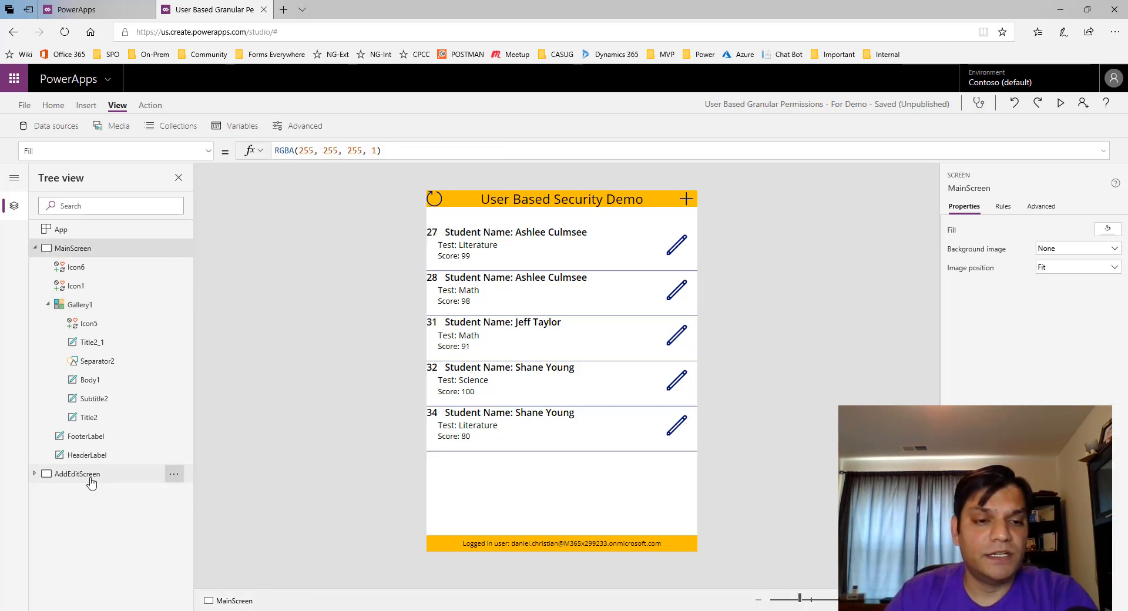
Inspect the App object's OnStart formula and property options, and open AddEditScreen's OnVisible property
left_click(89, 475)
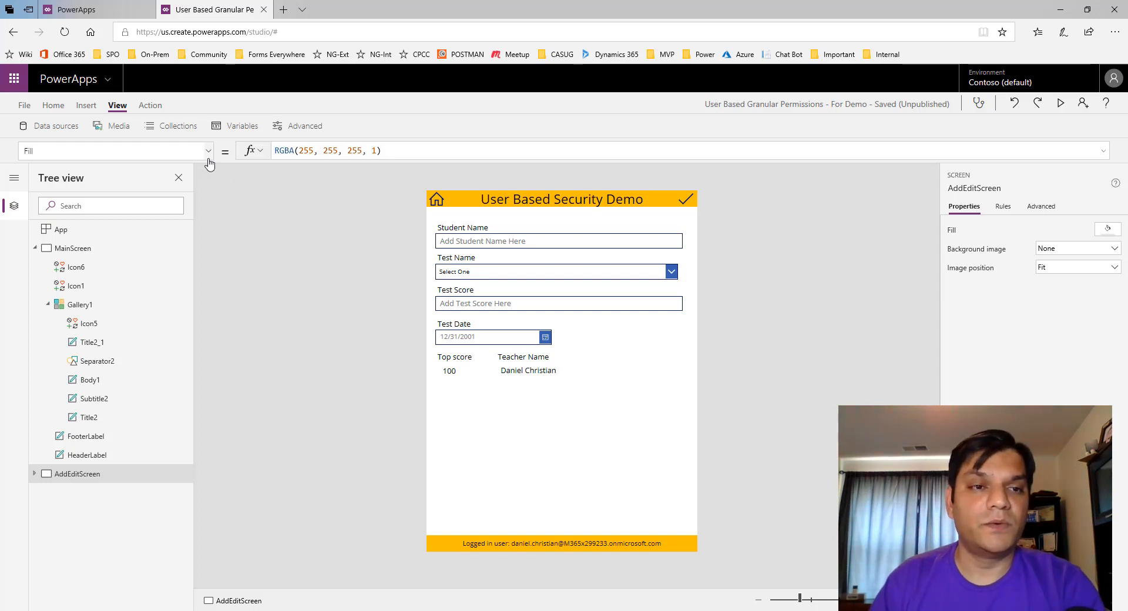
left_click(104, 235)
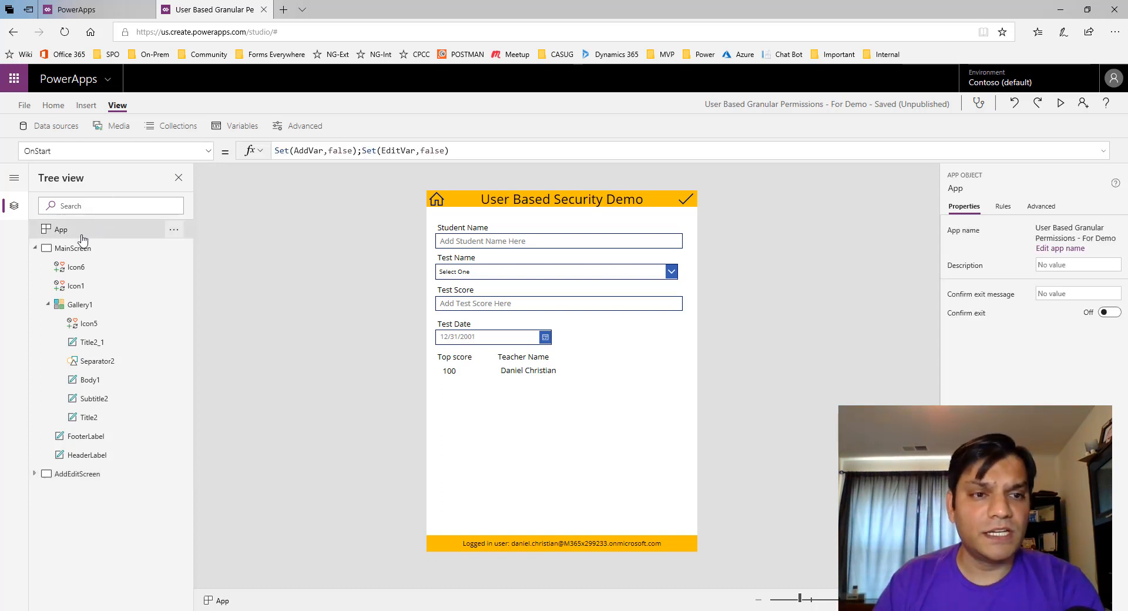
left_click(206, 152)
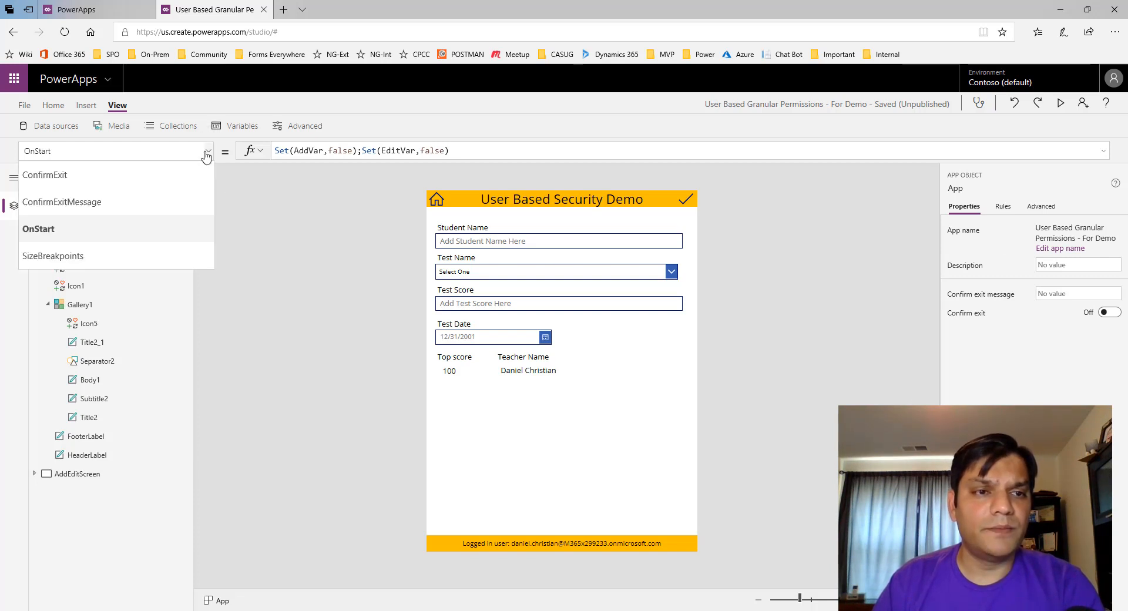
left_click(280, 376)
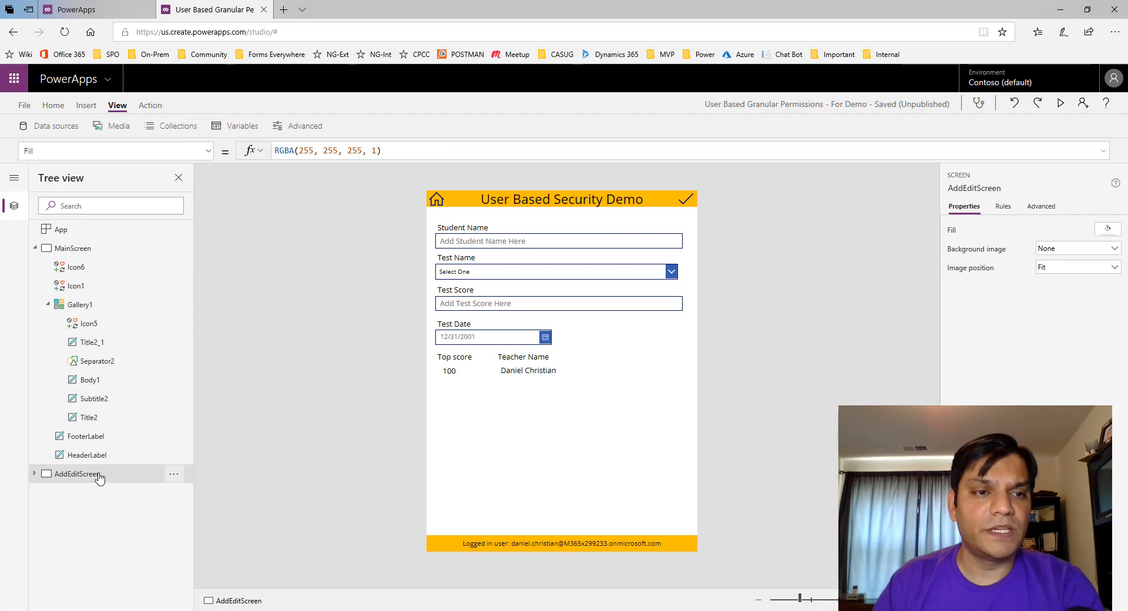
left_click(206, 153)
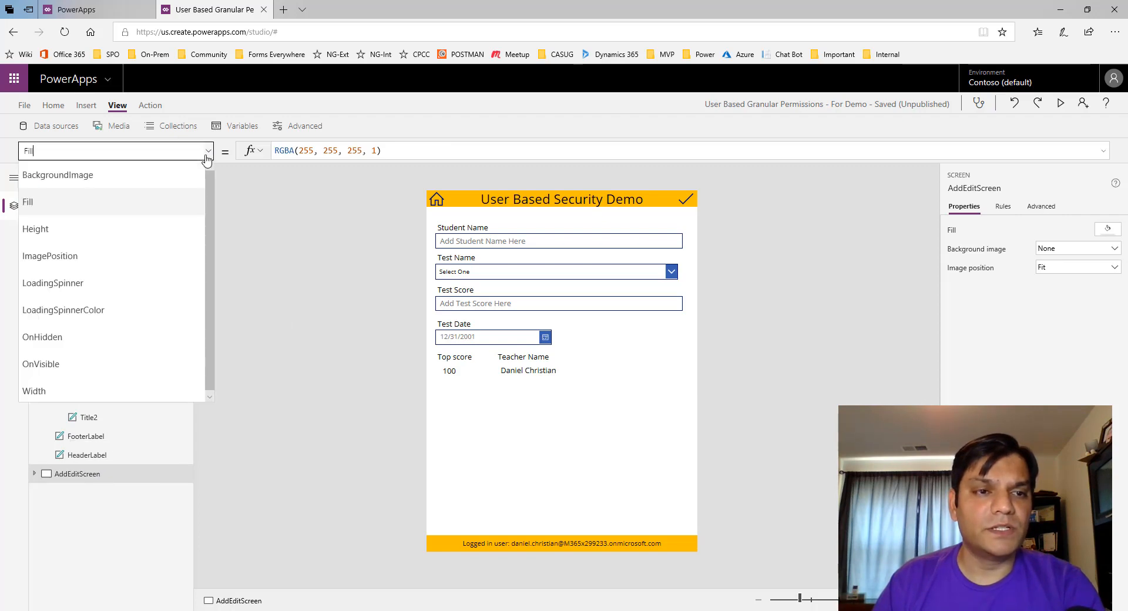
left_click(138, 364)
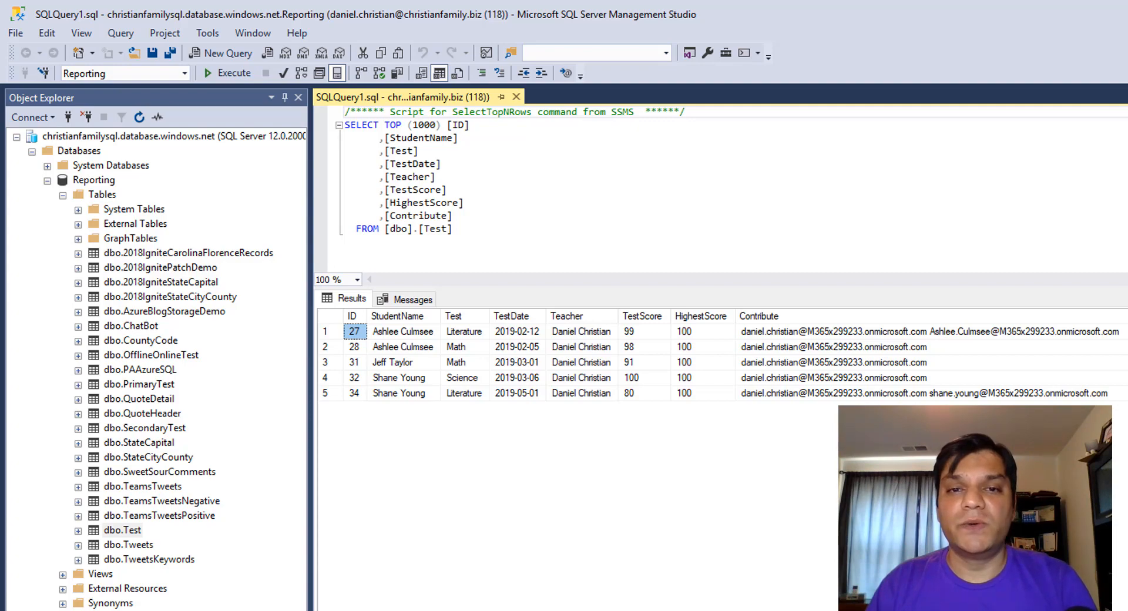
Switch to PowerApps, examine the contents of the AccessMemberCol collection, and return to the editing canvas
key("alt+Tab")
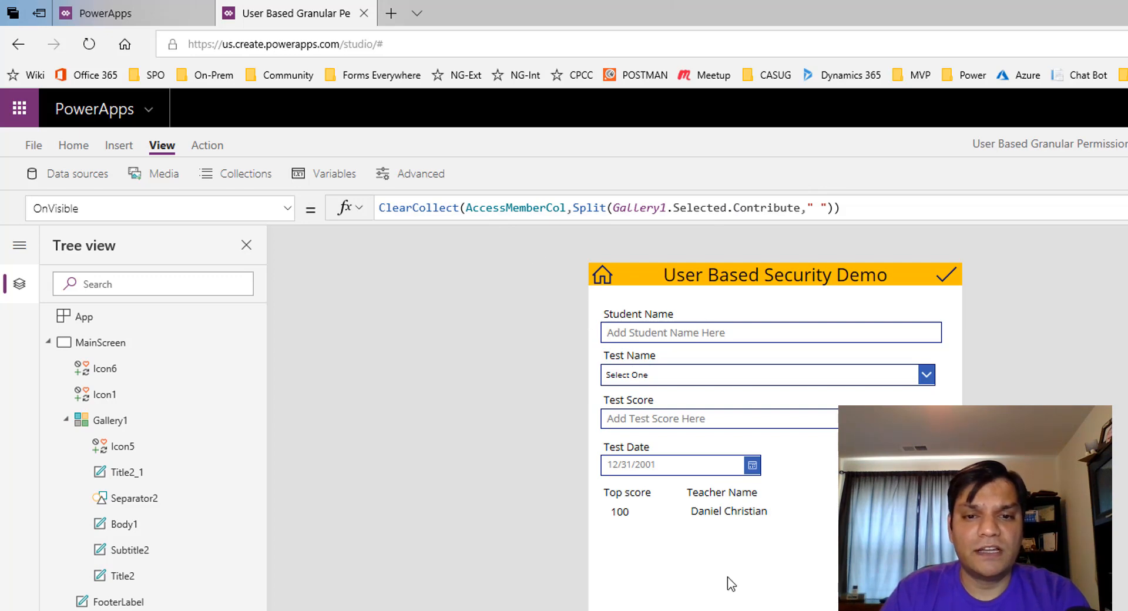
left_click(30, 146)
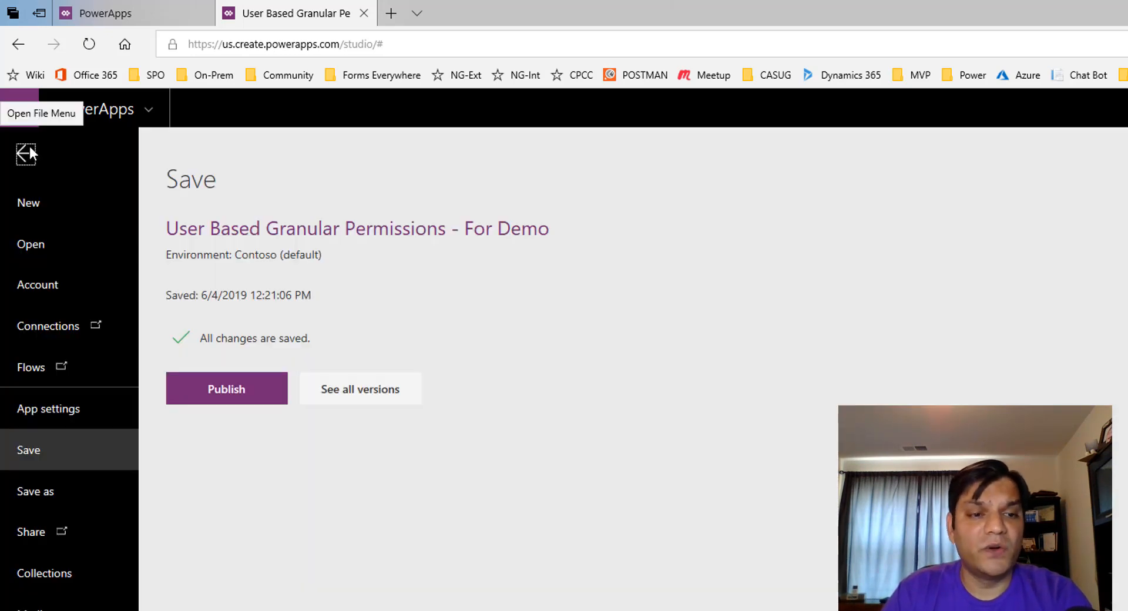
left_click(65, 591)
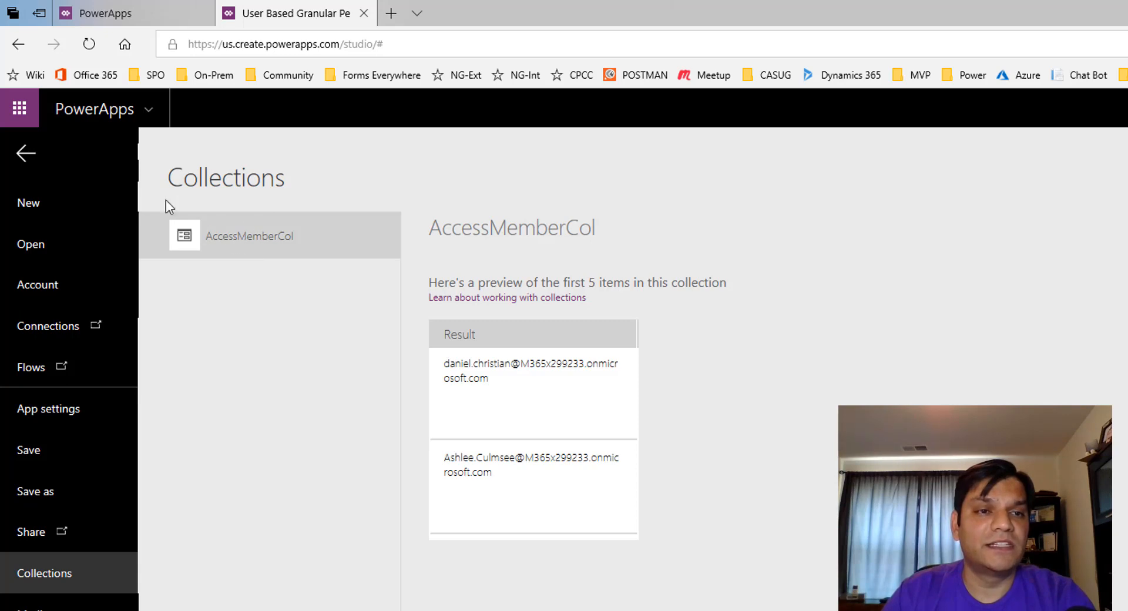
left_click(26, 153)
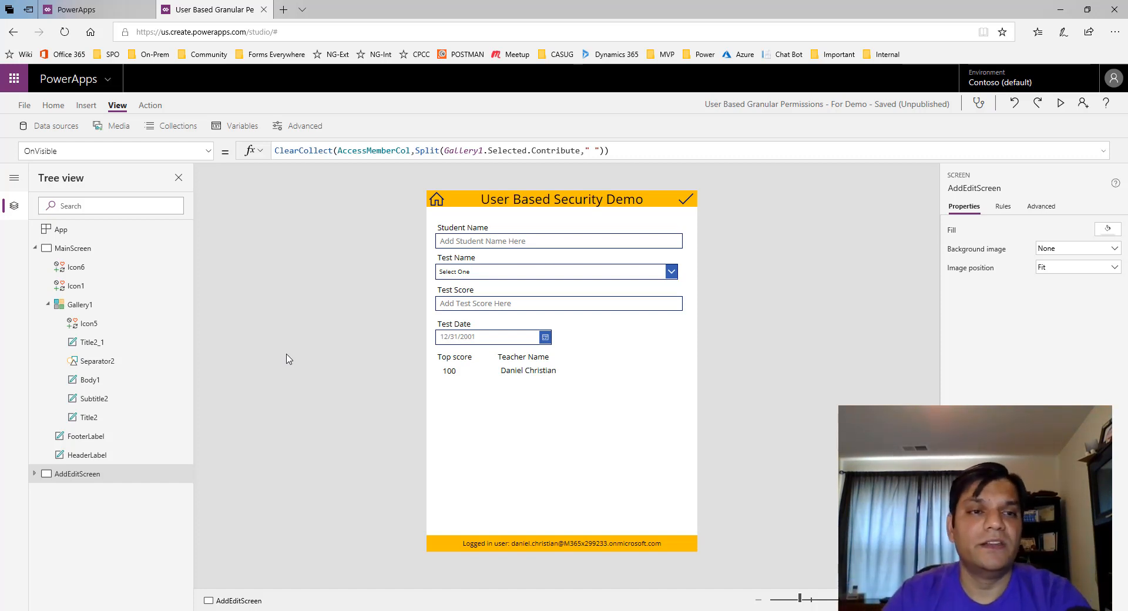
Insert a text input on AddEditScreen below the top score and teacher name, and widen it to nearly the form's width
left_click(86, 105)
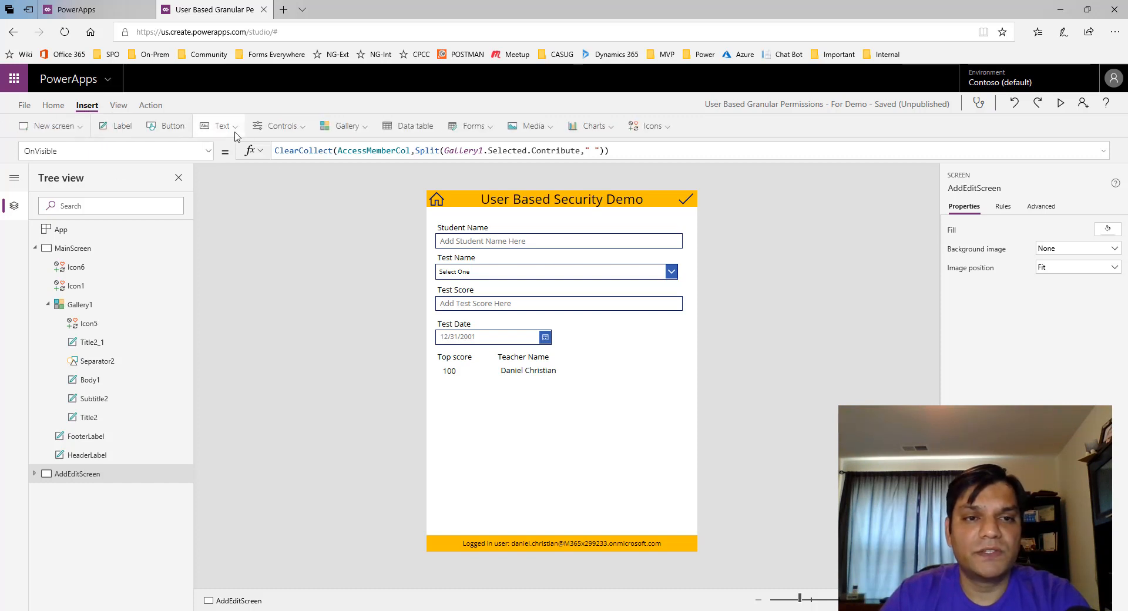
left_click(236, 134)
left_click(235, 171)
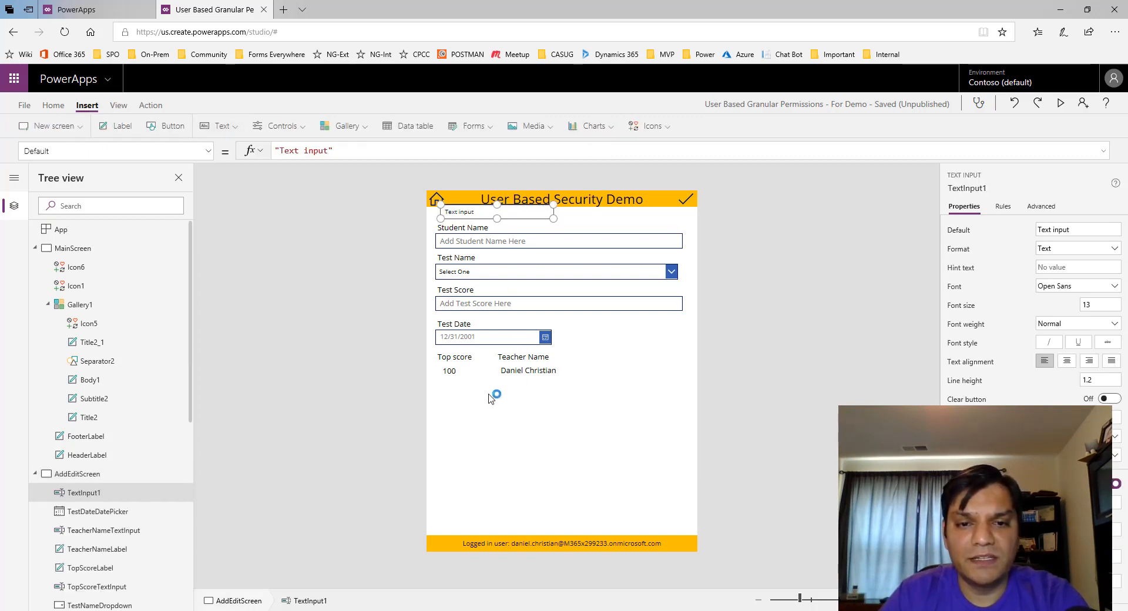
left_click_drag(481, 215, 483, 397)
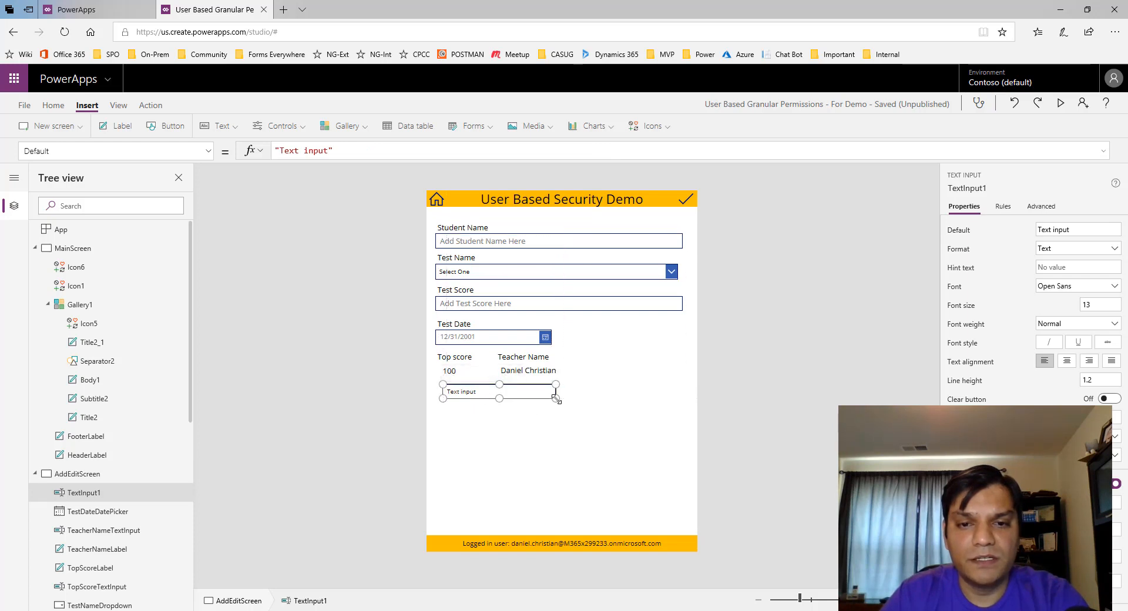
left_click_drag(555, 398, 675, 402)
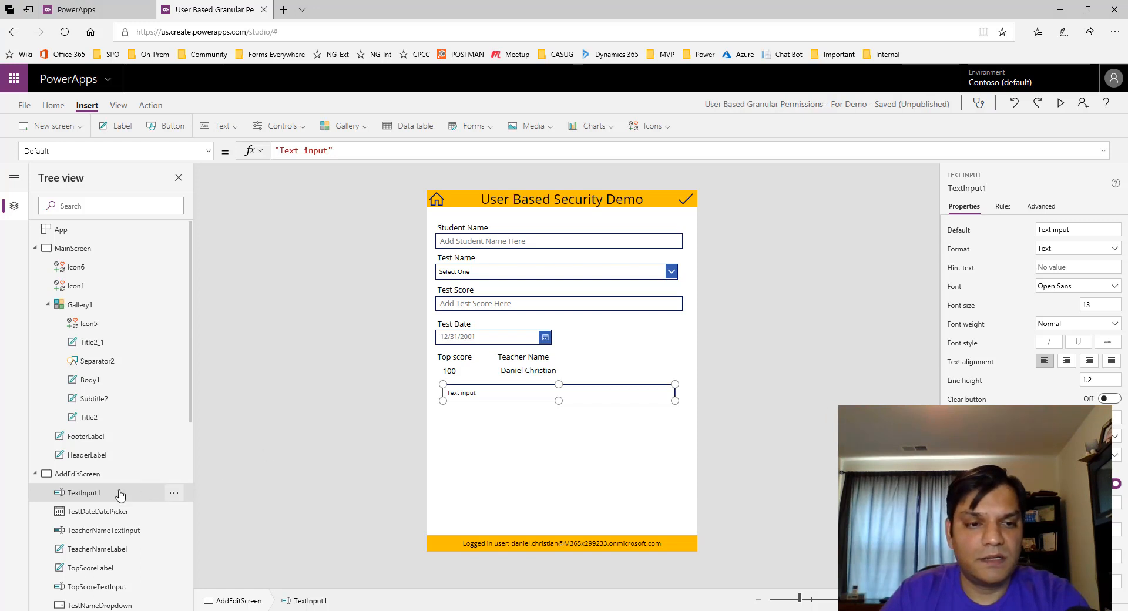
Rename the new text input ADS1AdminSearchTextInput and clear its default text
double_click(88, 495)
type("ADS1AdminSearchTextInput")
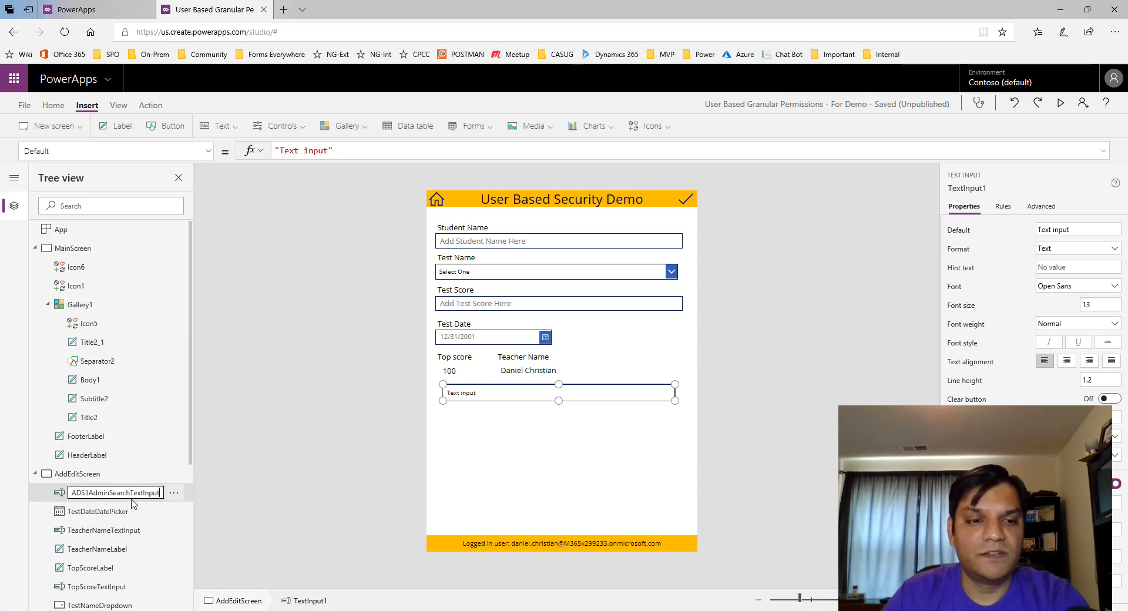
left_click(265, 579)
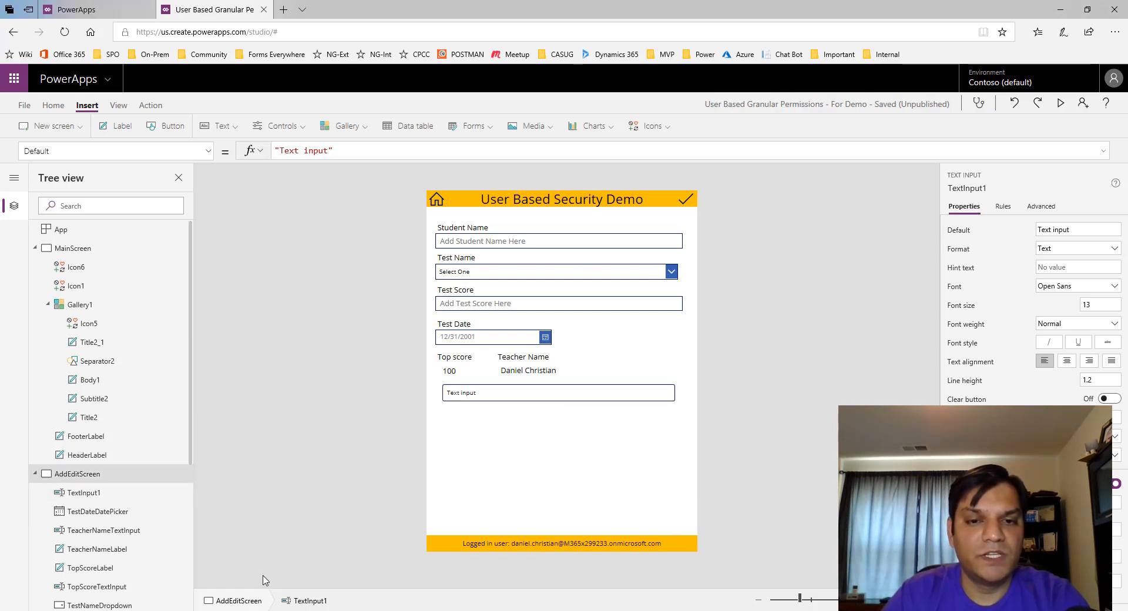
left_click(559, 394)
left_click_drag(1070, 230, 1027, 224)
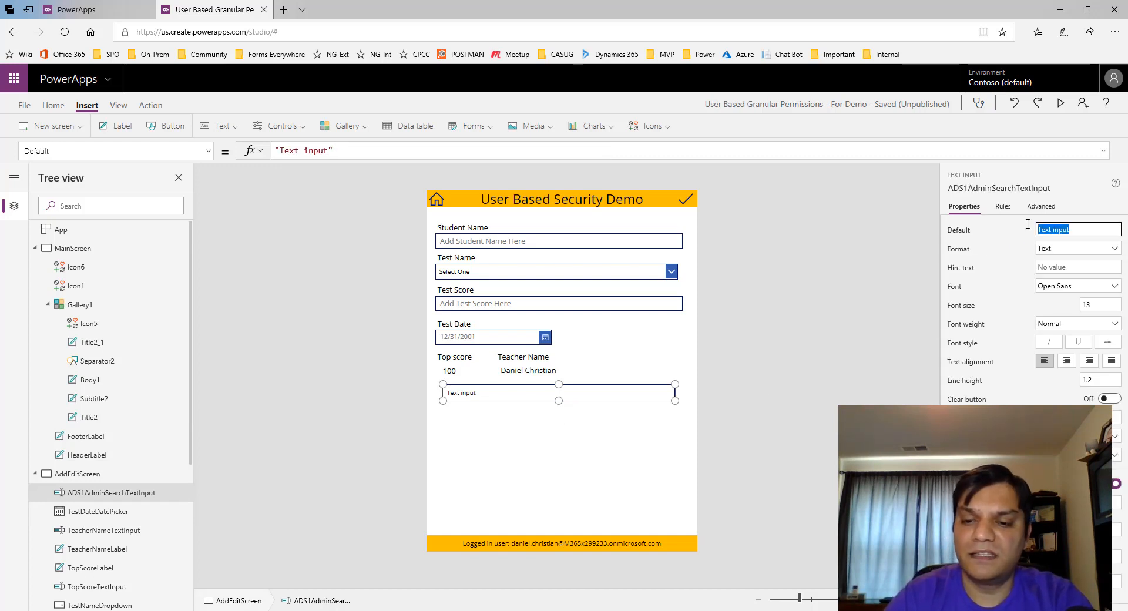
key("BackSpace")
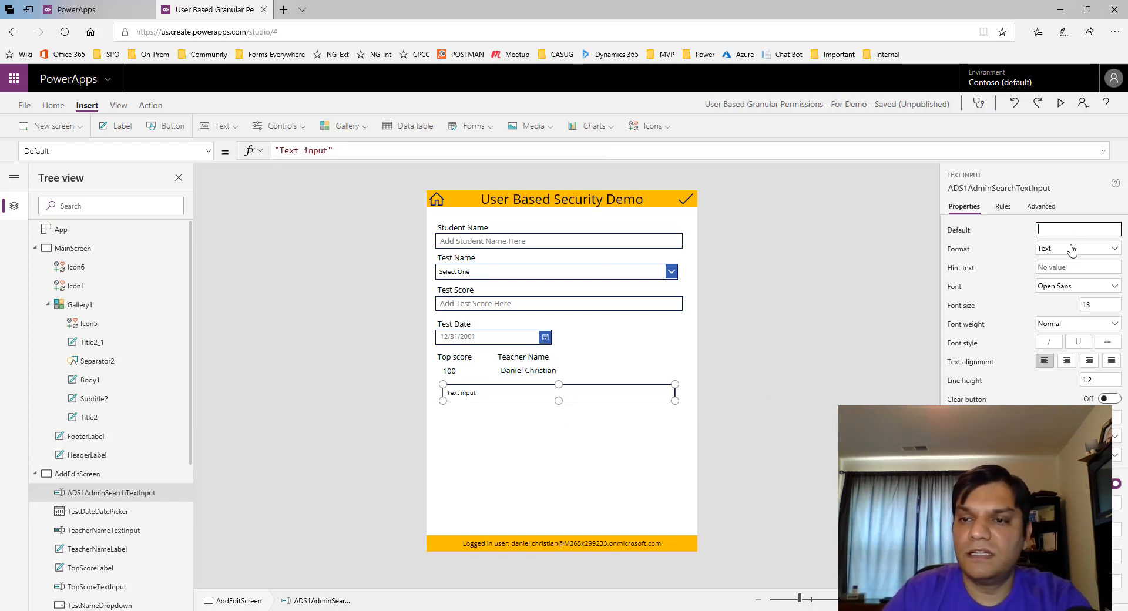
left_click(557, 468)
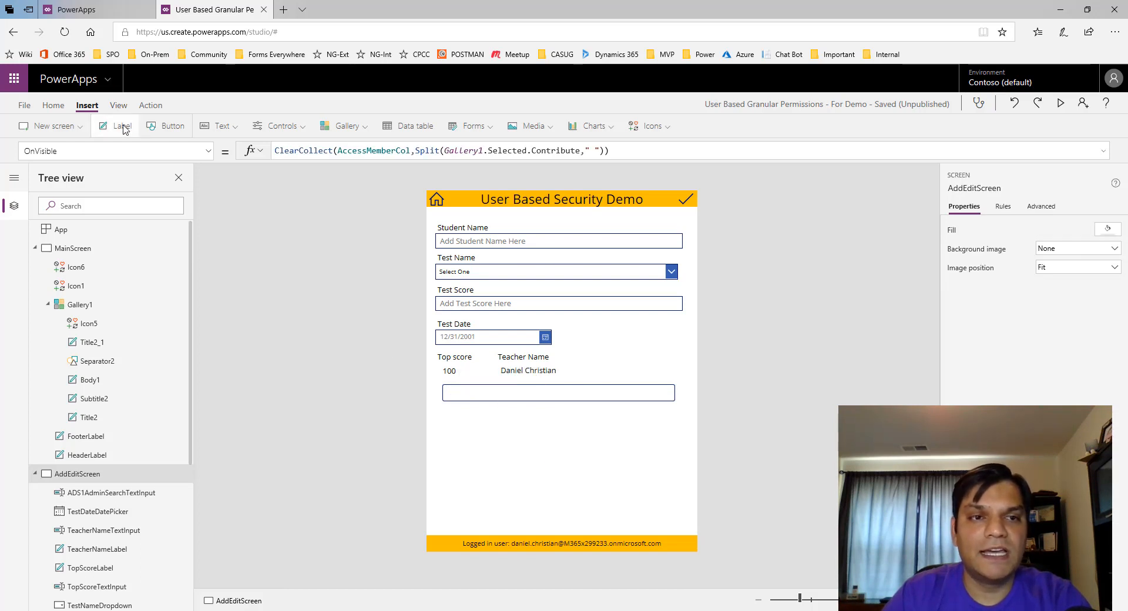
Insert a combo box on AddEditScreen and place it directly below ADS1AdminSearchTextInput
left_click(218, 129)
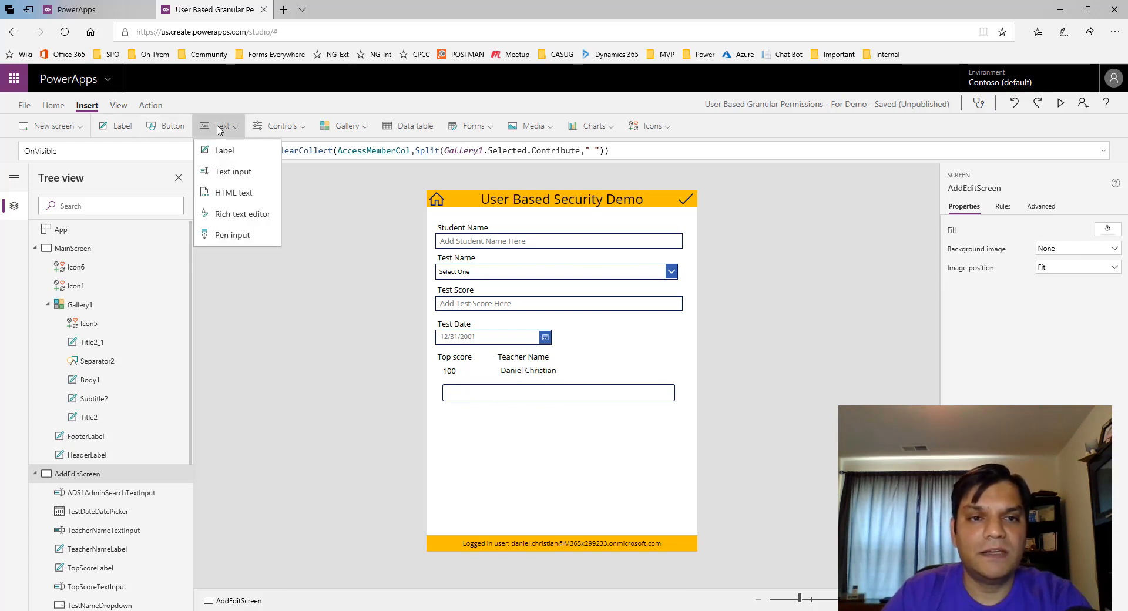
left_click(286, 129)
left_click(288, 130)
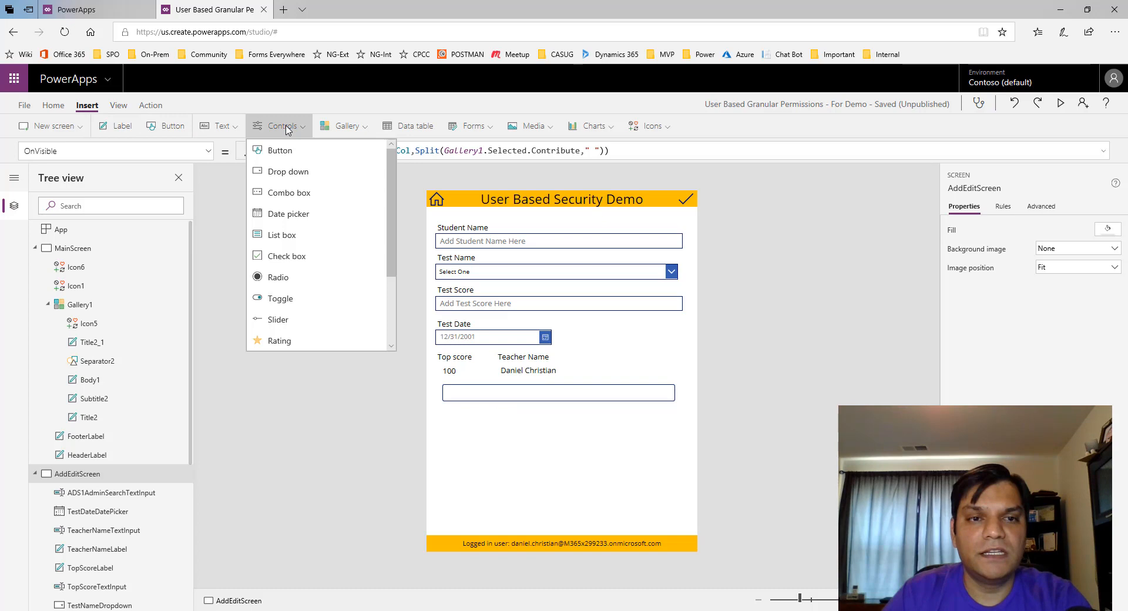
left_click(290, 192)
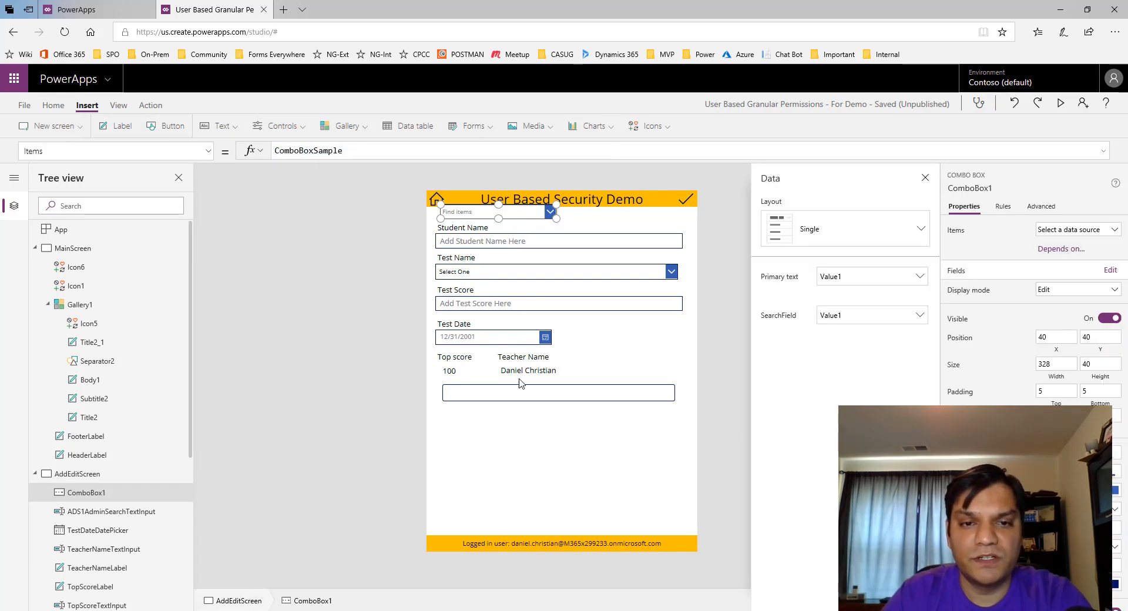
left_click_drag(519, 218, 522, 423)
Set the combo box's width to 658 and rename it ADS1AdminSearchComboBox
left_click(584, 393)
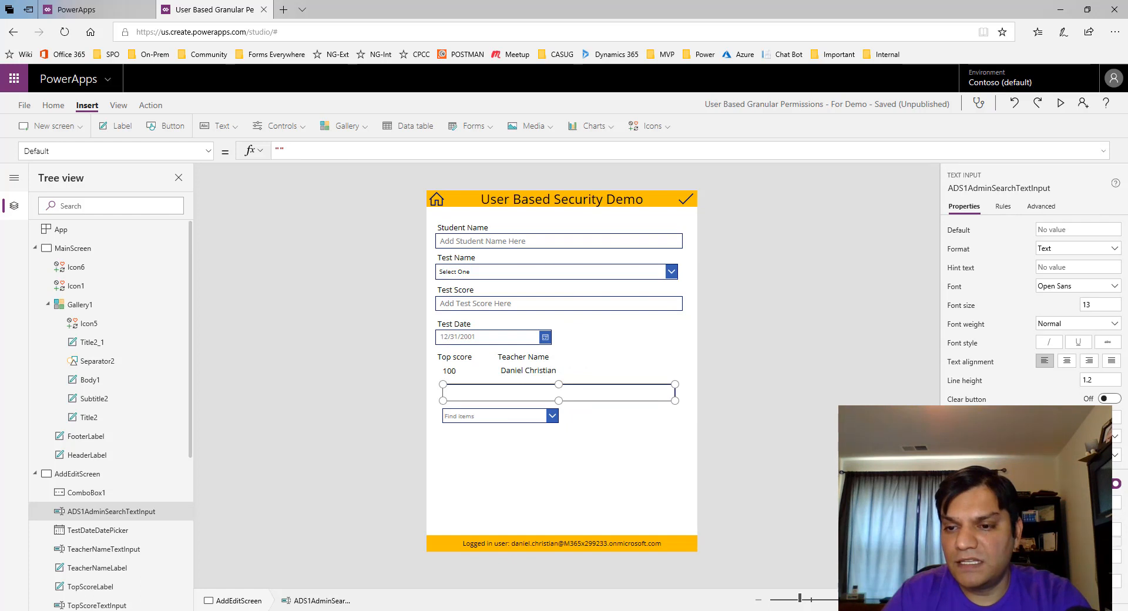
left_click(532, 417)
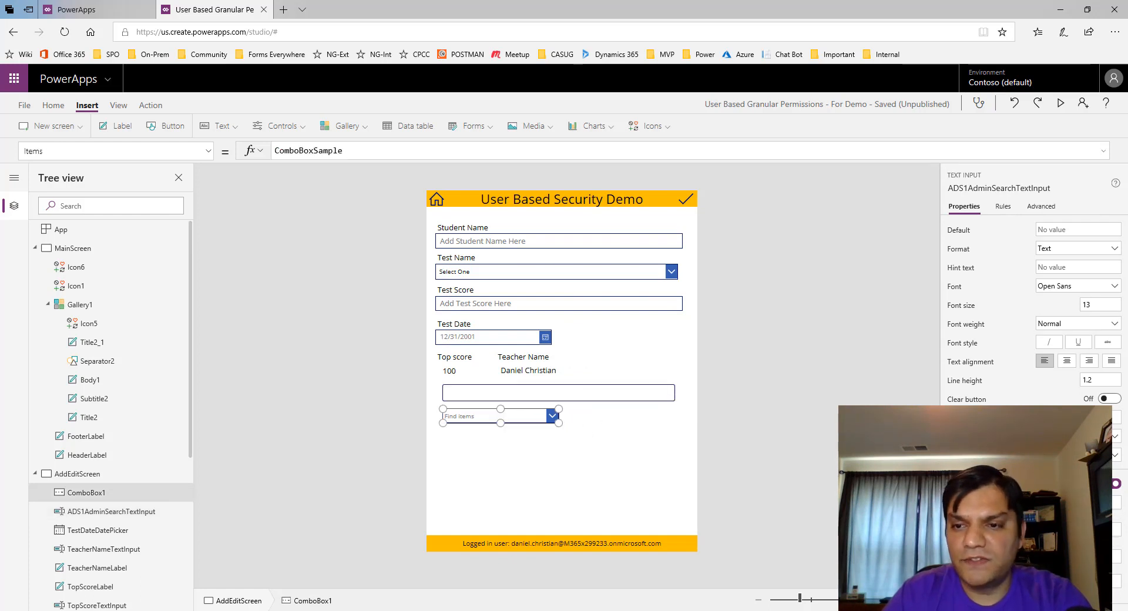
left_click(1055, 364)
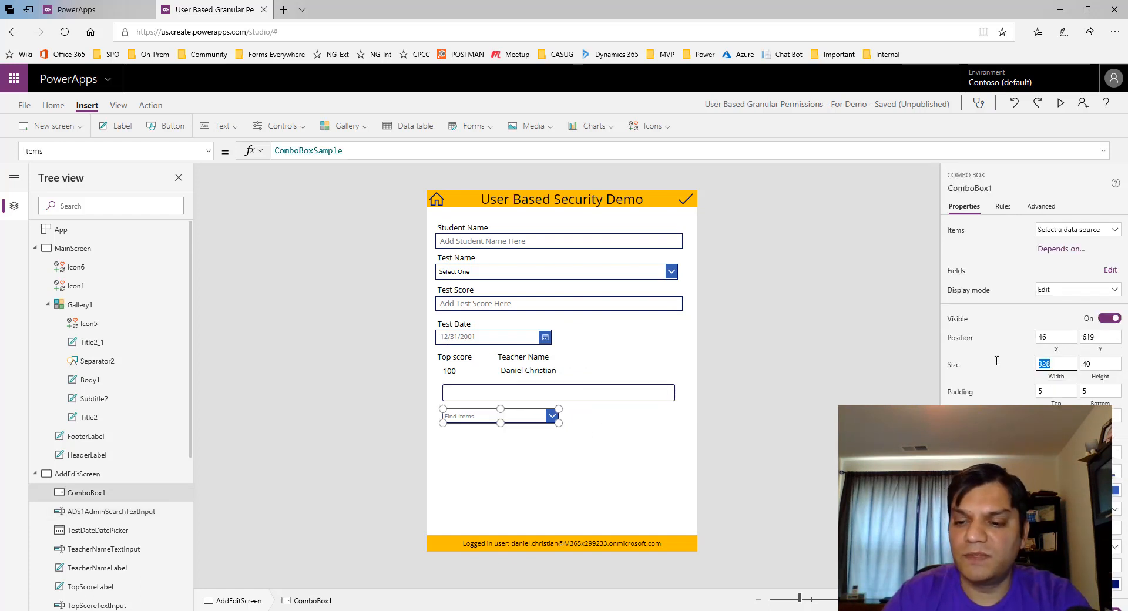
type("658")
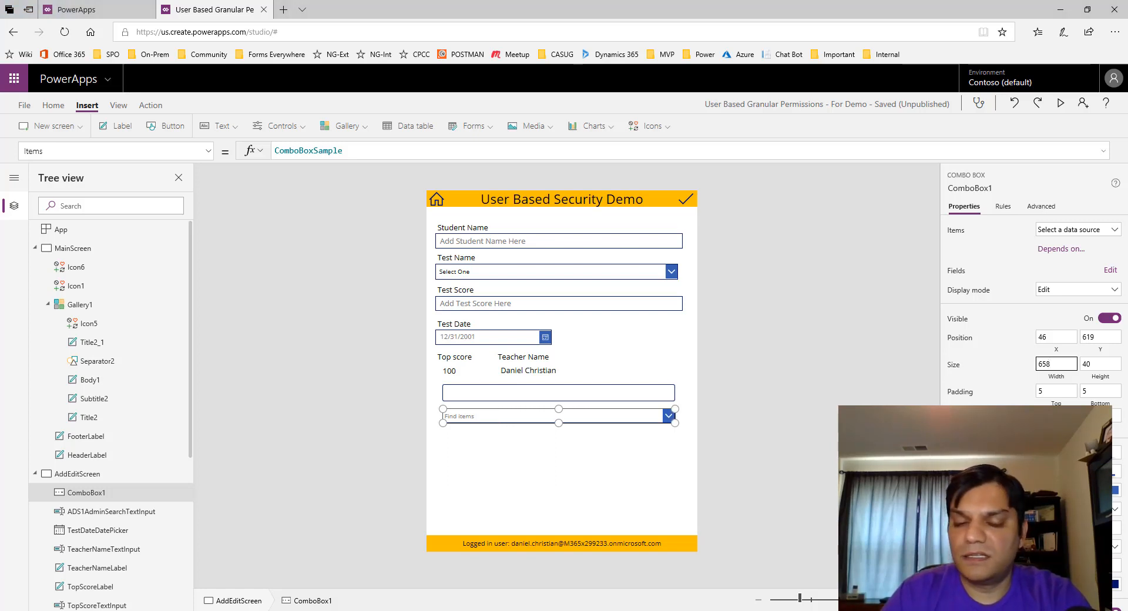
double_click(98, 495)
type("ADS1AdminSearchComboBox")
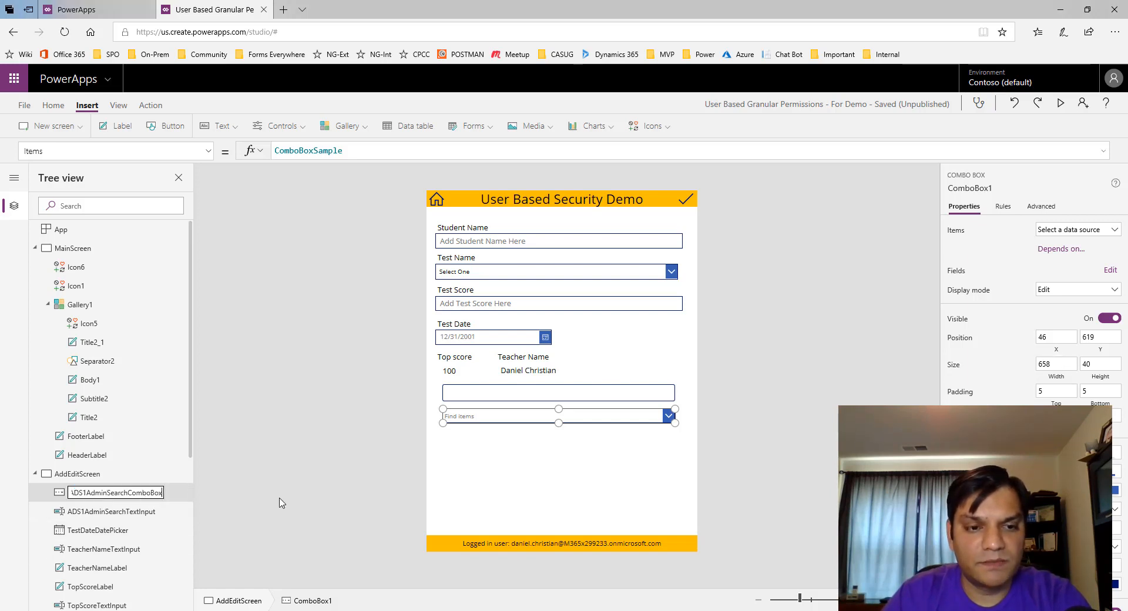
left_click(279, 499)
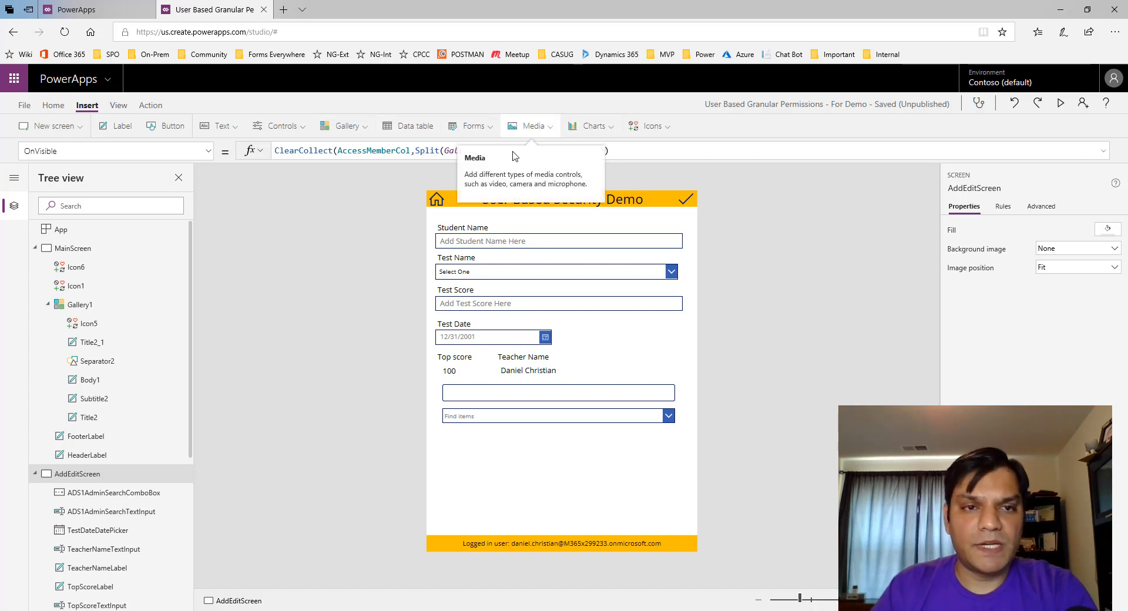
Insert a button below the combo box and set its text to Submit
left_click(163, 134)
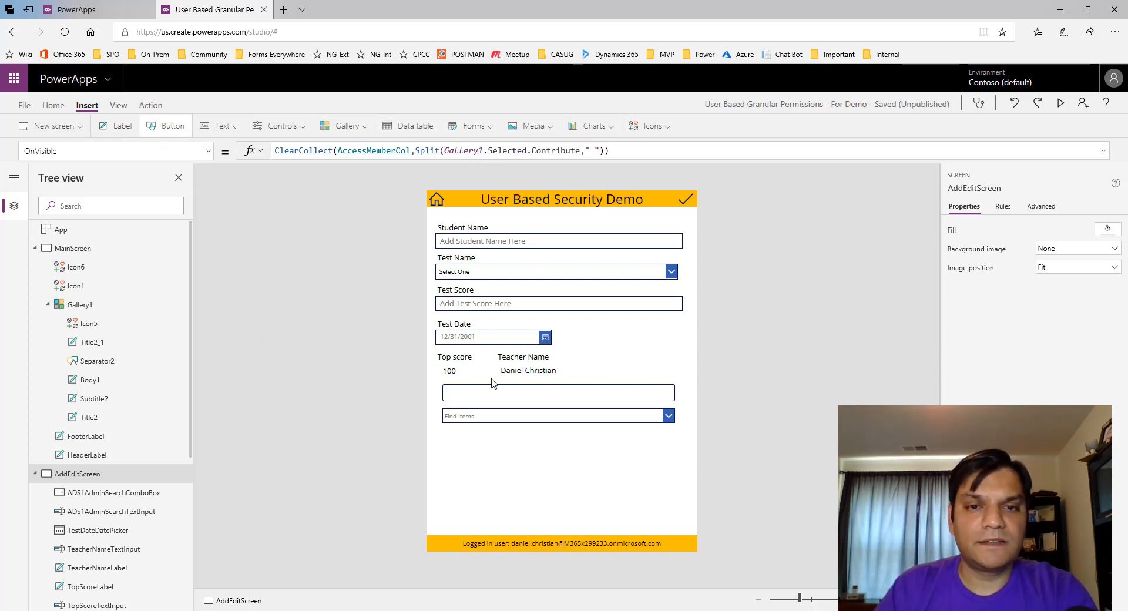
left_click_drag(475, 213, 562, 442)
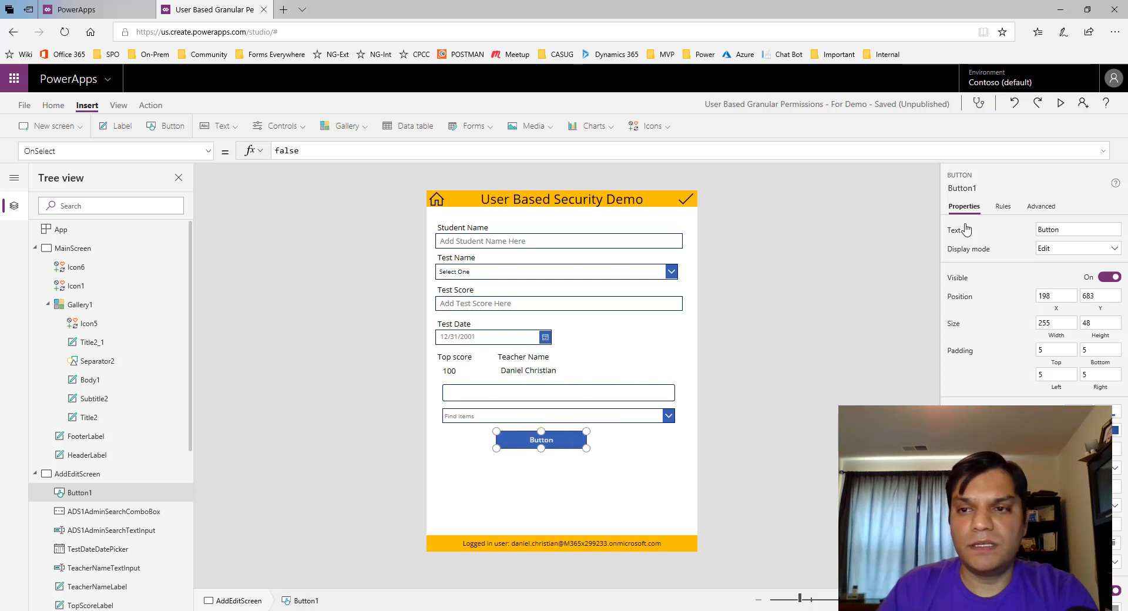
left_click_drag(1078, 228, 983, 229)
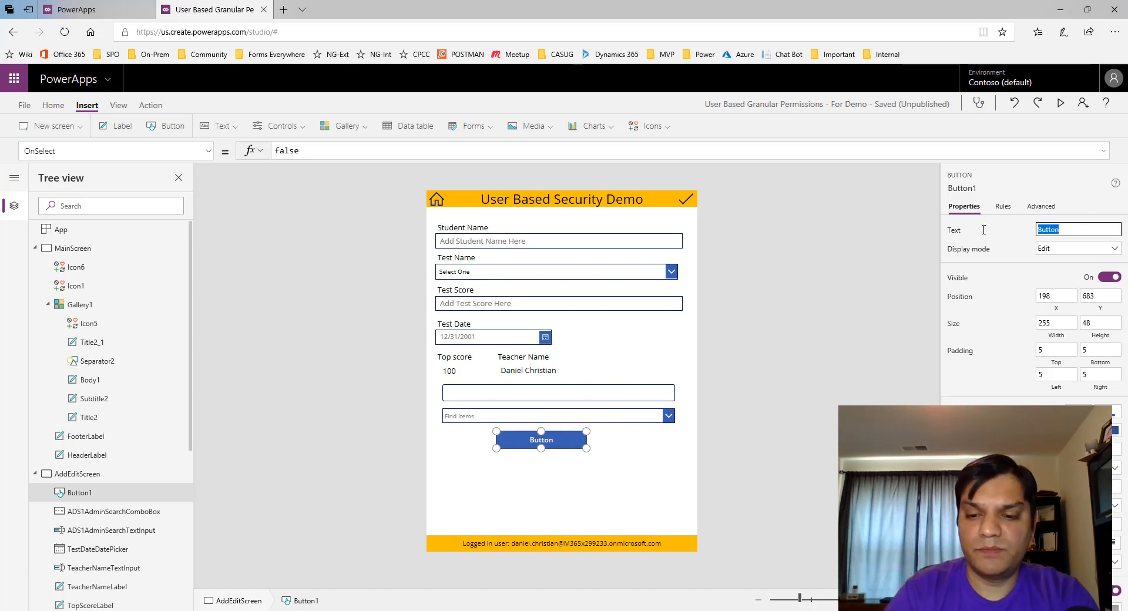
type("Submi")
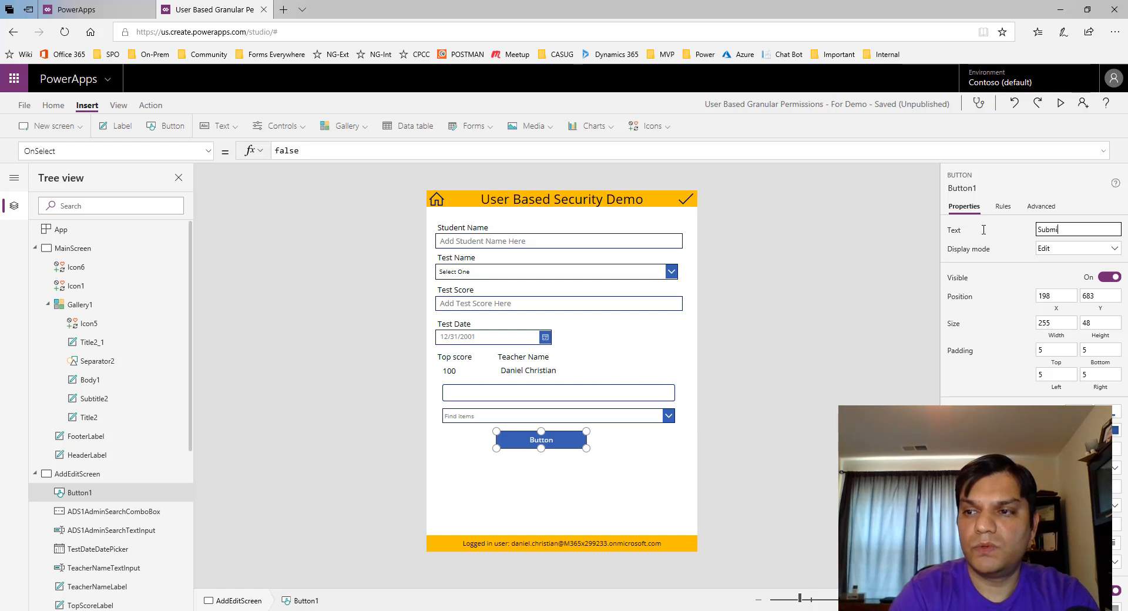
type("t")
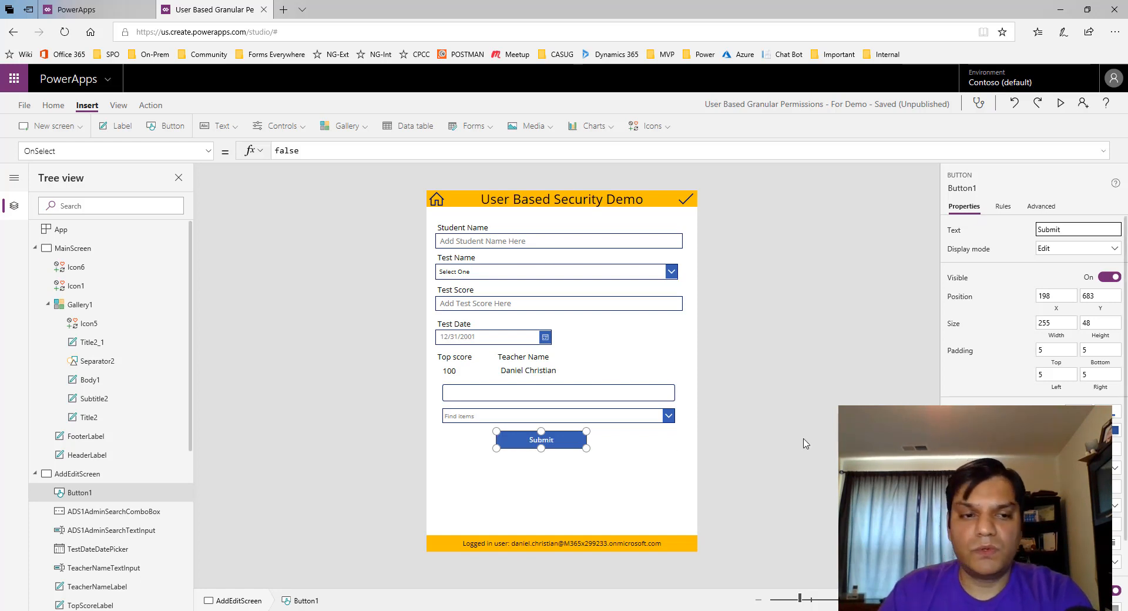
Rename the Submit button control ADS1SubmitButton
double_click(80, 493)
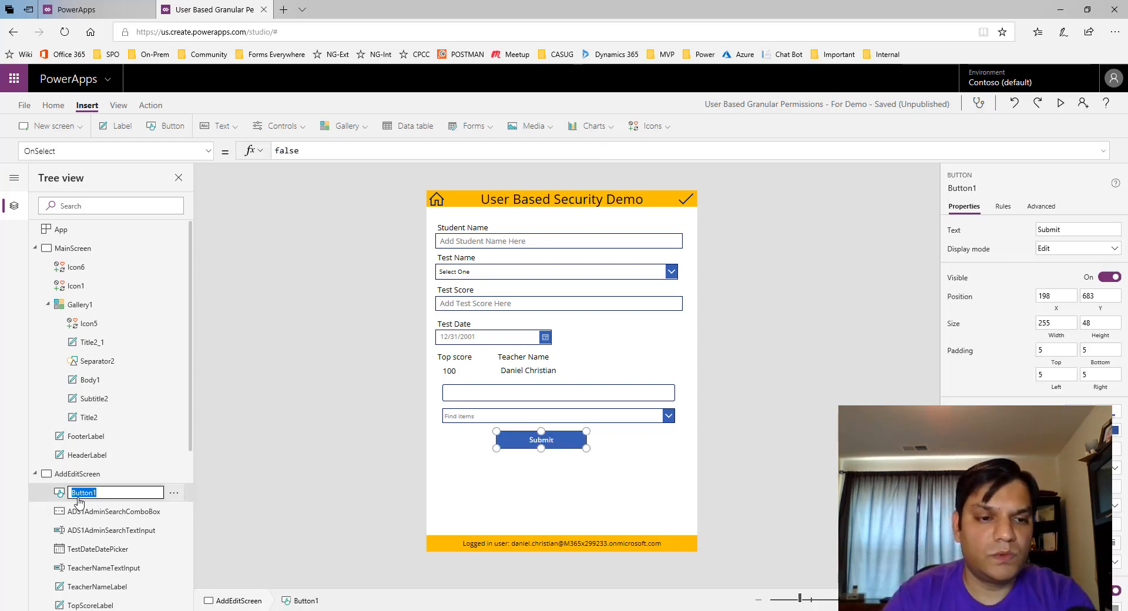
key("End")
key("BackSpace")
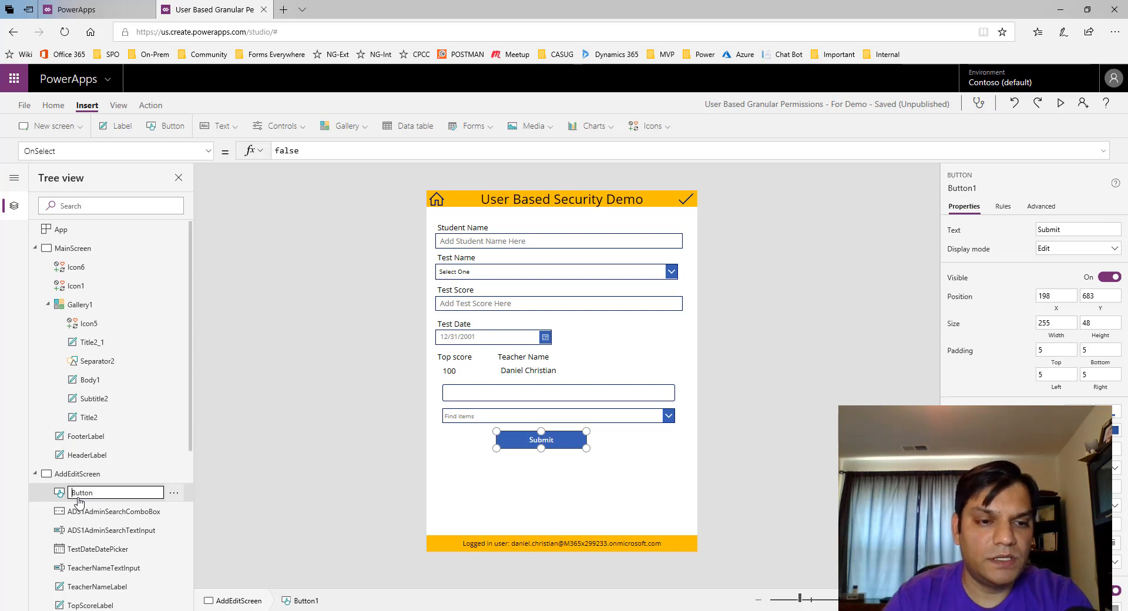
type("A")
type("DS1")
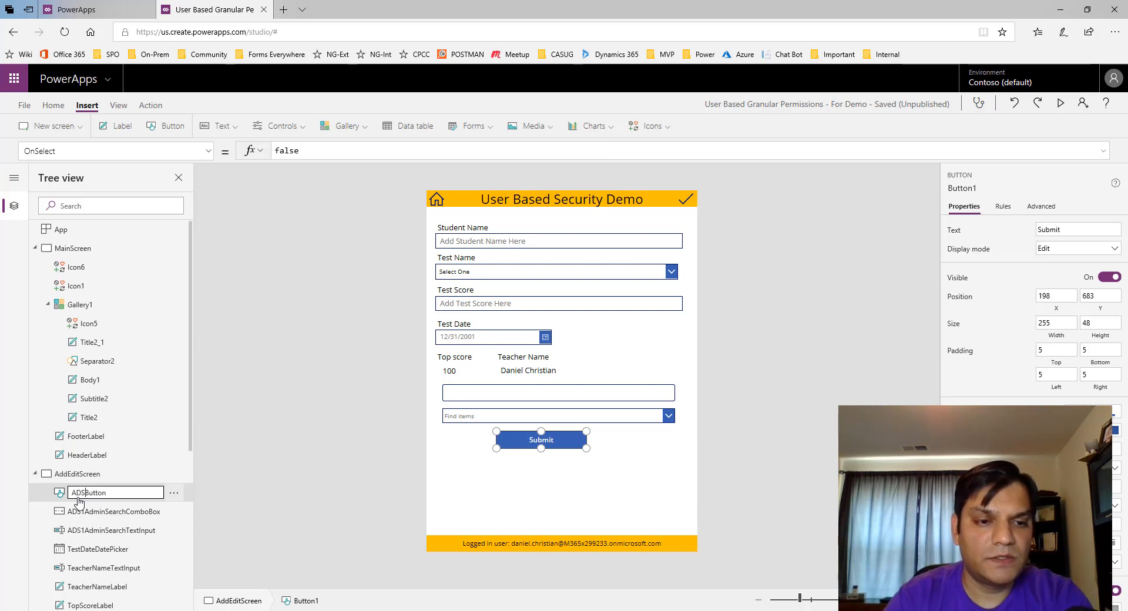
type("Su")
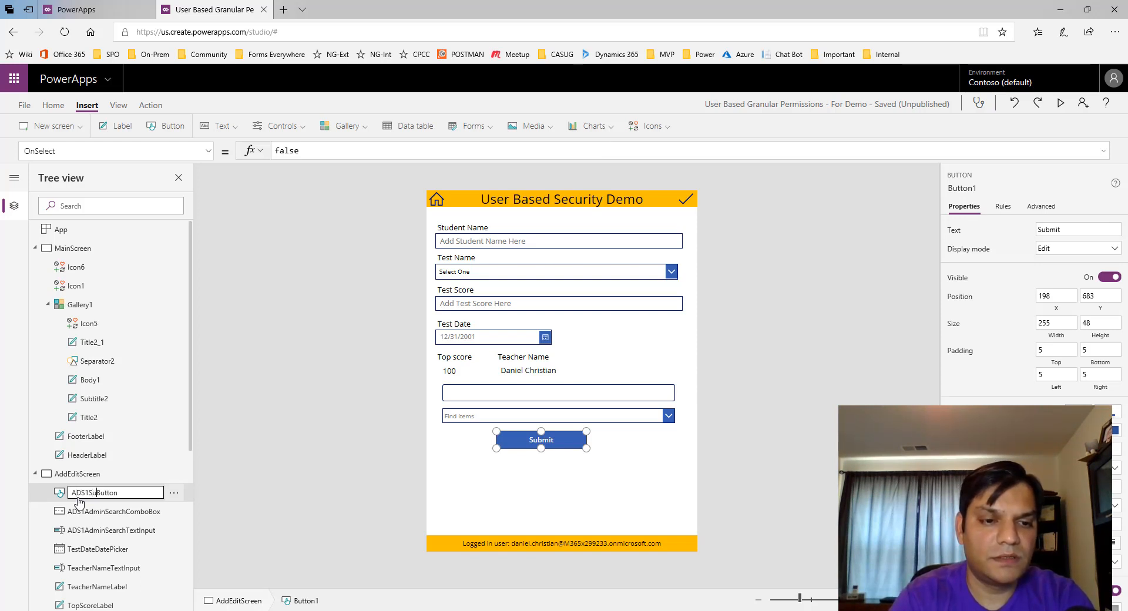
type("bmit")
key("Return")
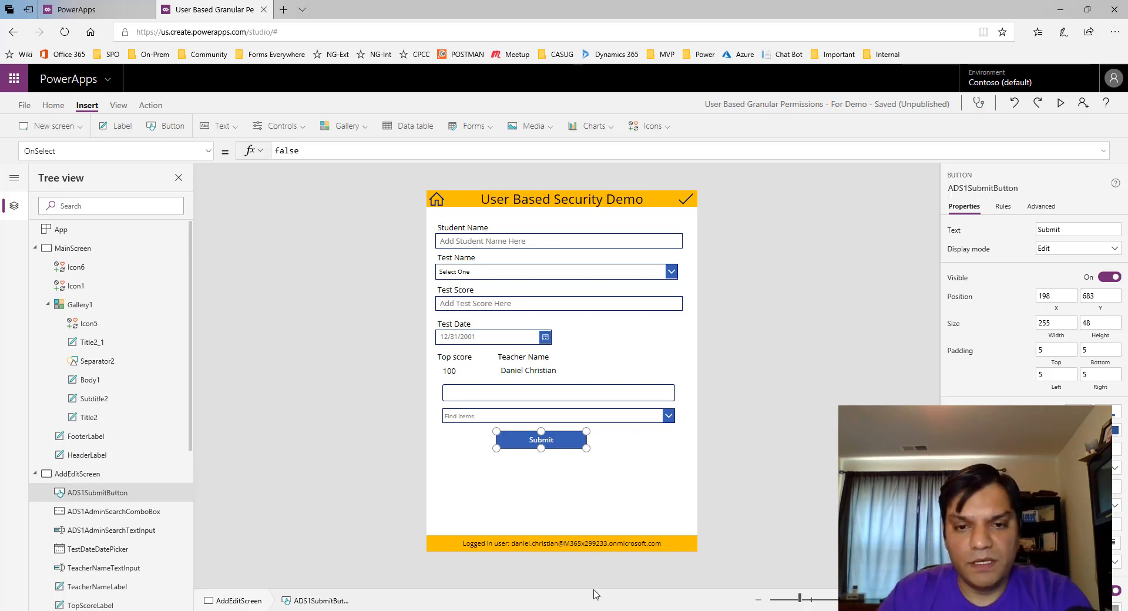
left_click(654, 471)
left_click(624, 399)
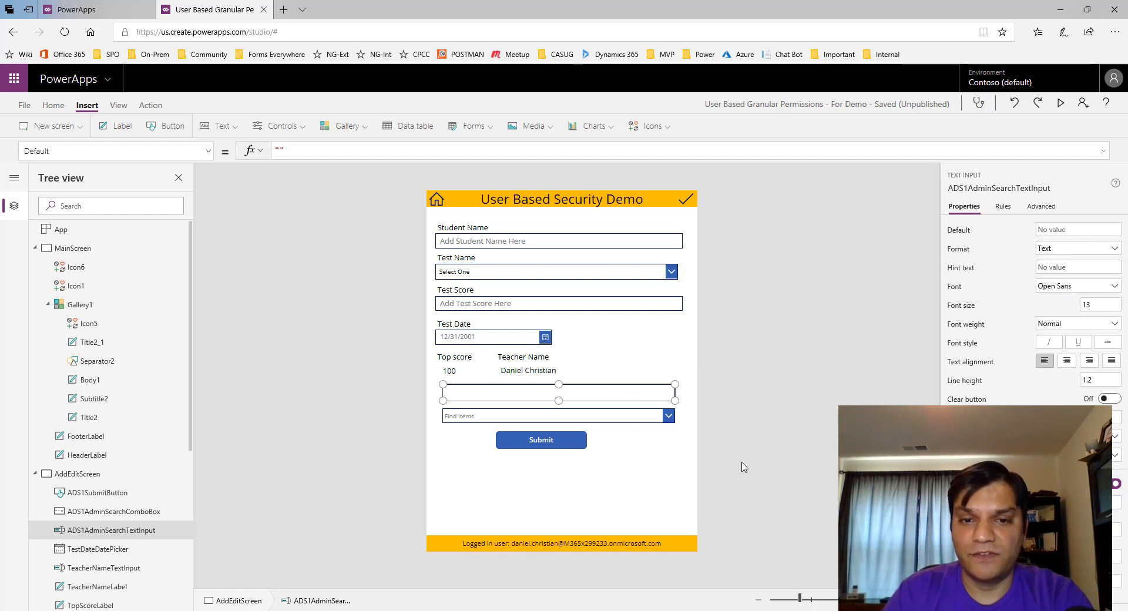
left_click(646, 418)
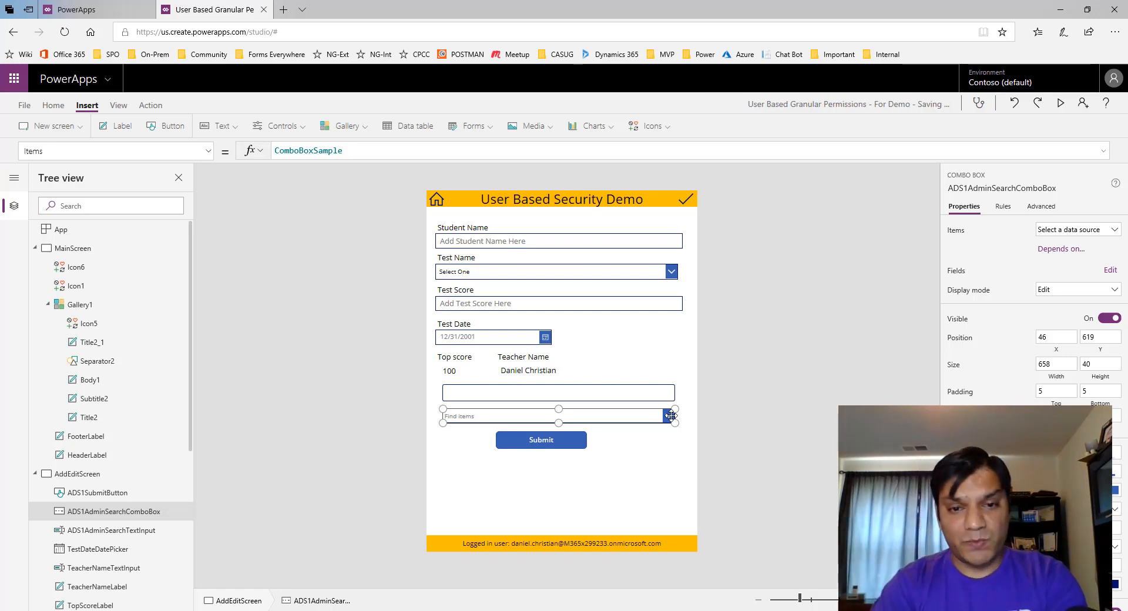
left_click(675, 460)
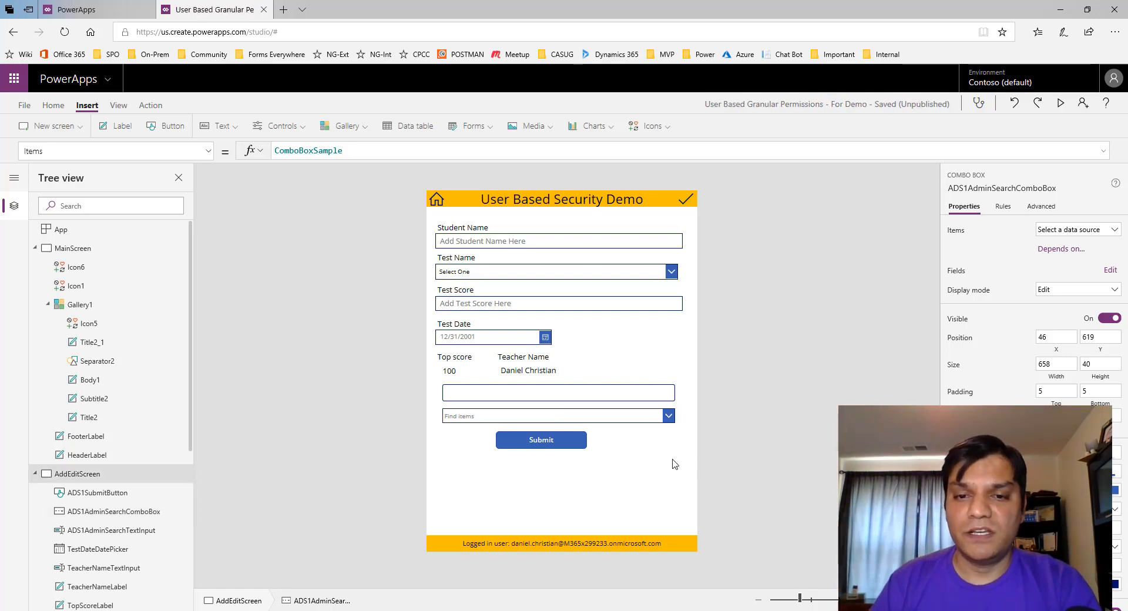
Set the Items property of ADS1AdminSearchComboBox to Office365Users.SearchUser({top:999,searchTerm:ADS1AdminSearchTextInput.Text})
left_click(654, 419)
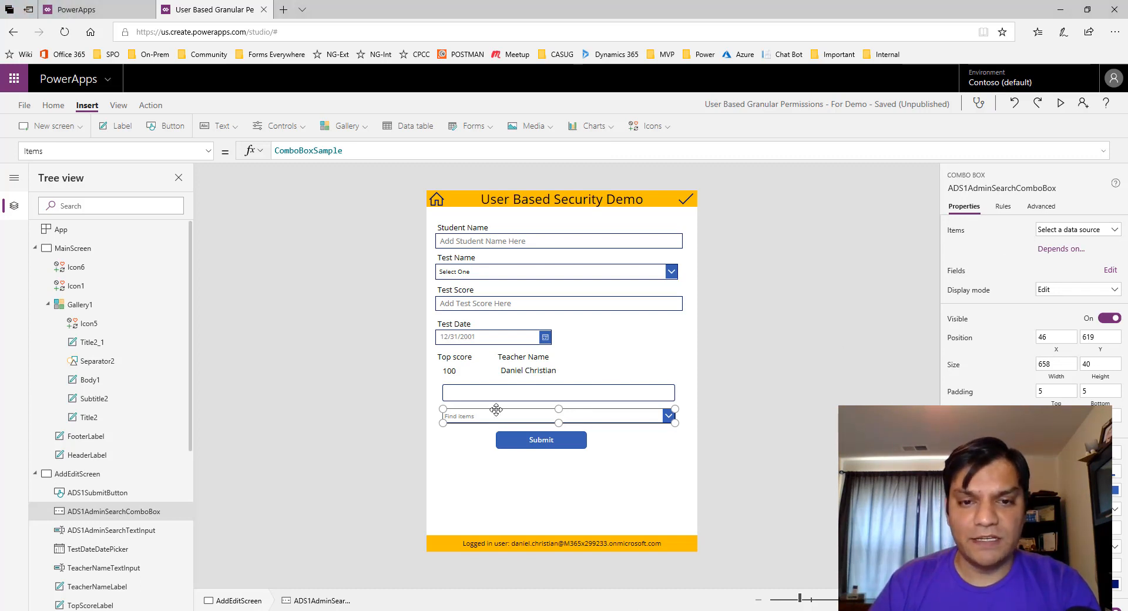
left_click(369, 150)
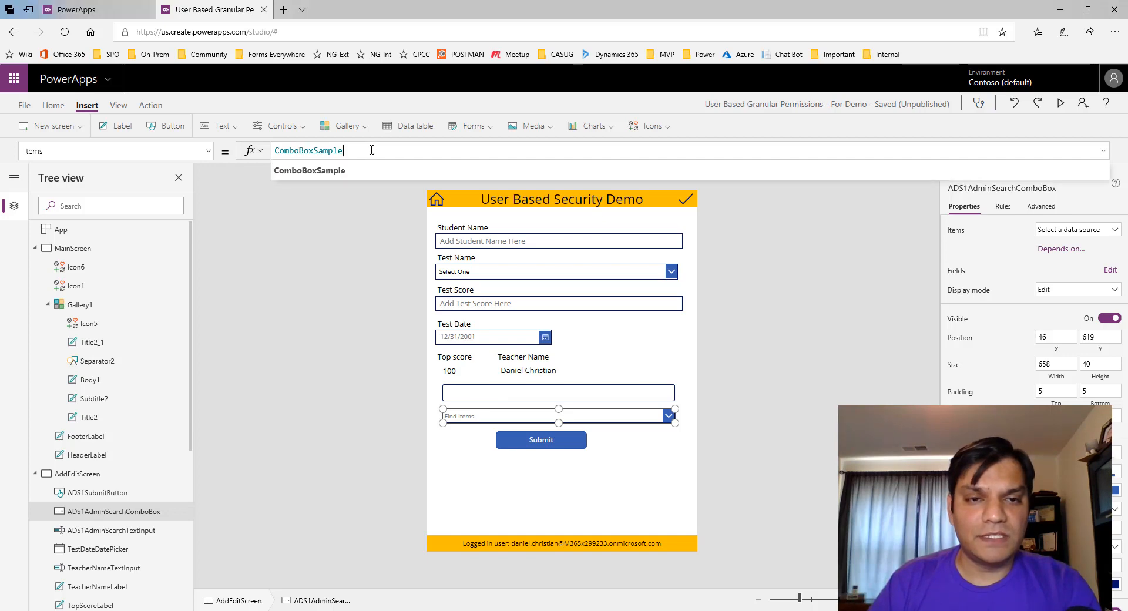
left_click_drag(370, 150, 270, 150)
type("Office365Users.SearchUser({top:999,searchTerm:ADS1AdminSearchTextInput.Text})")
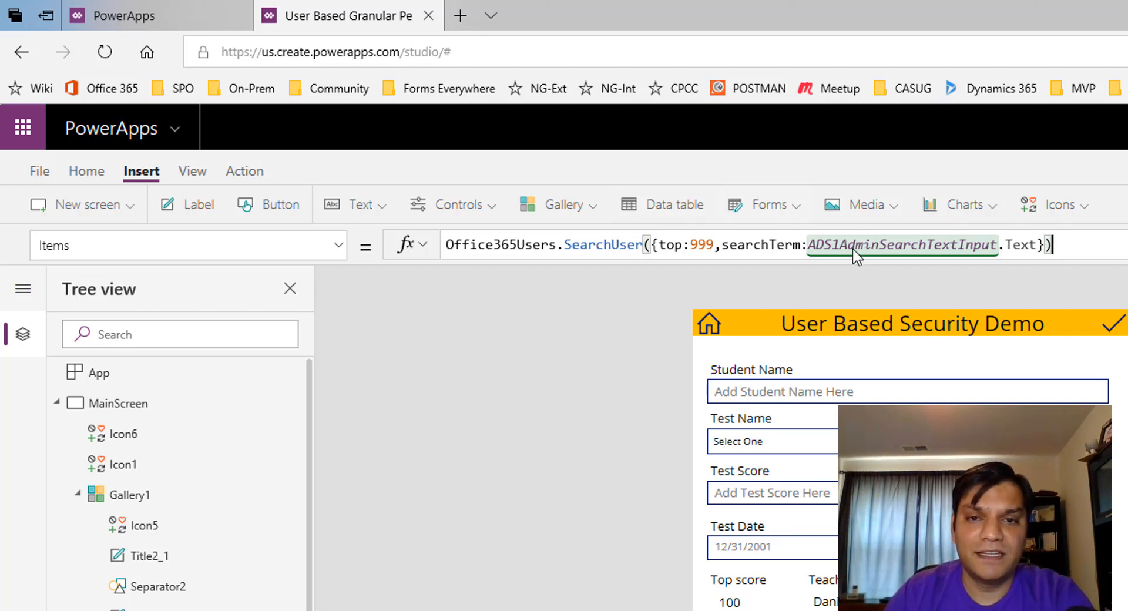
Preview the app, enter a person's first name in the search text box, check the combo box's list, and close the preview
key("F5")
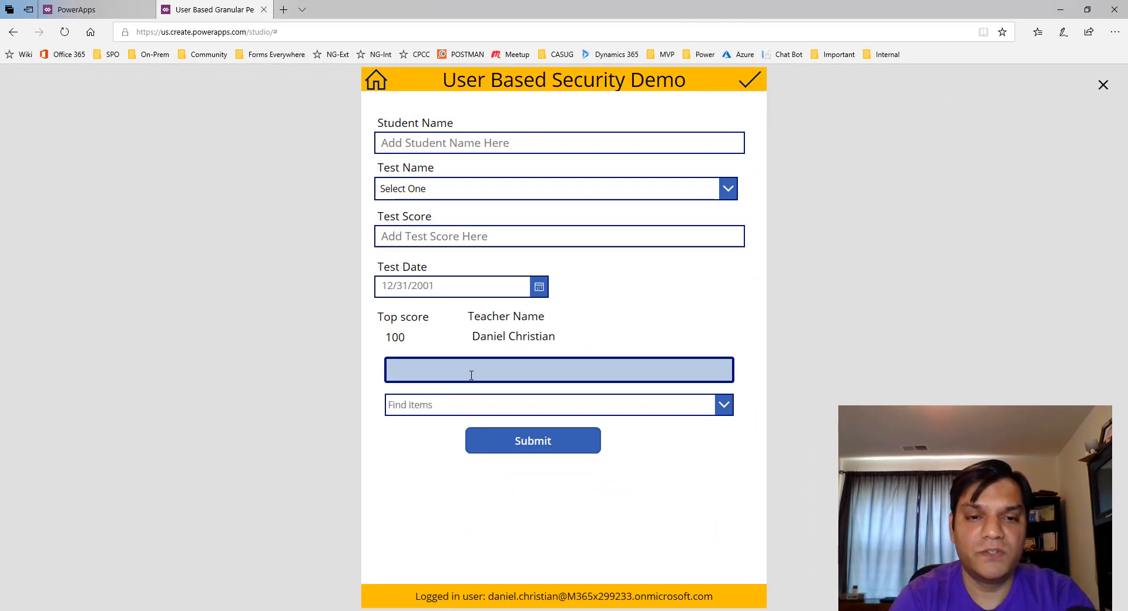
left_click(471, 375)
type("dan")
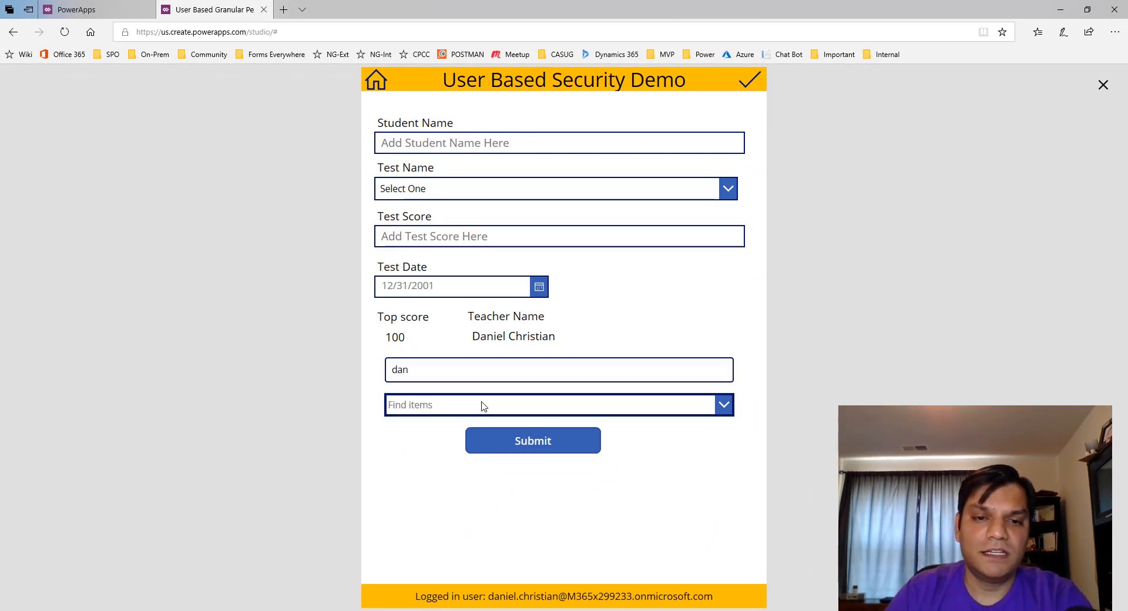
left_click(482, 406)
left_click(464, 369)
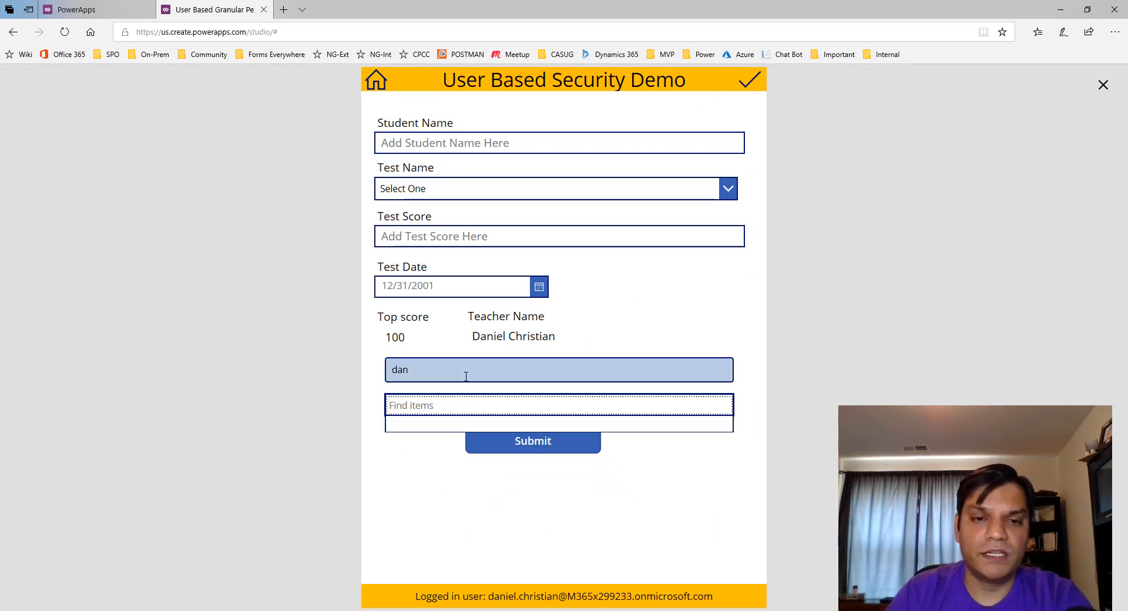
type("iel")
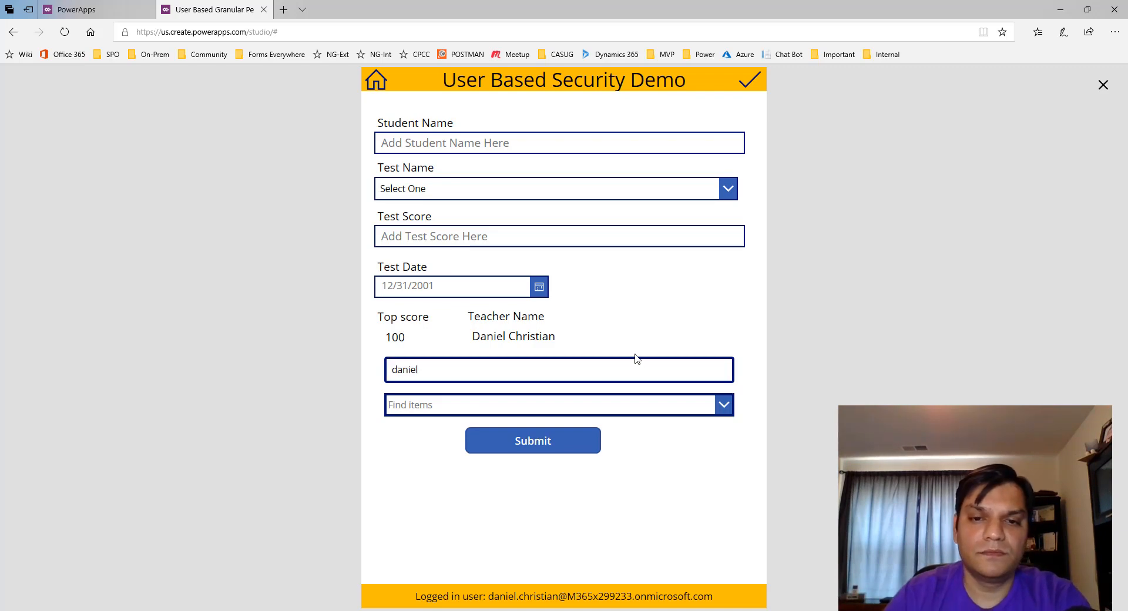
left_click(721, 406)
left_click(1103, 84)
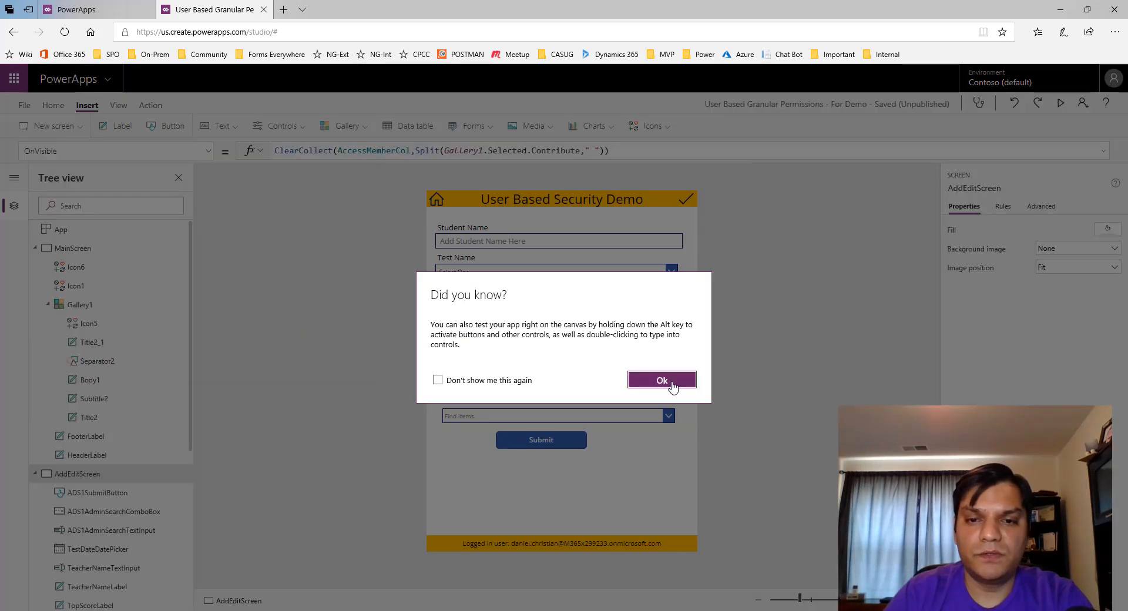
left_click(673, 385)
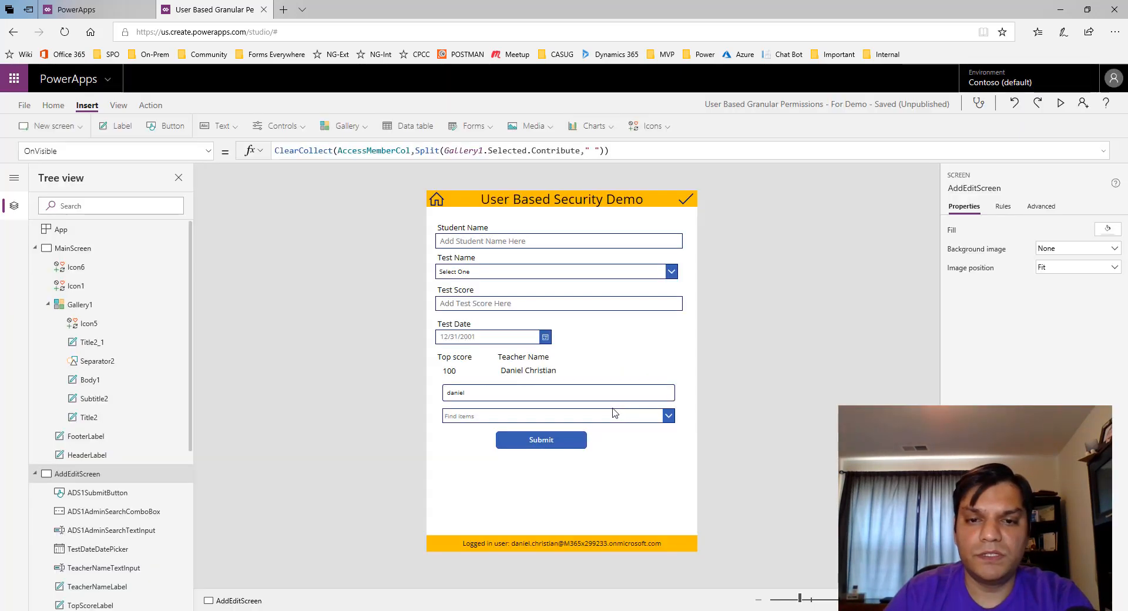
Check the app's data sources and the current properties of the search combo box and search text input
left_click(611, 417)
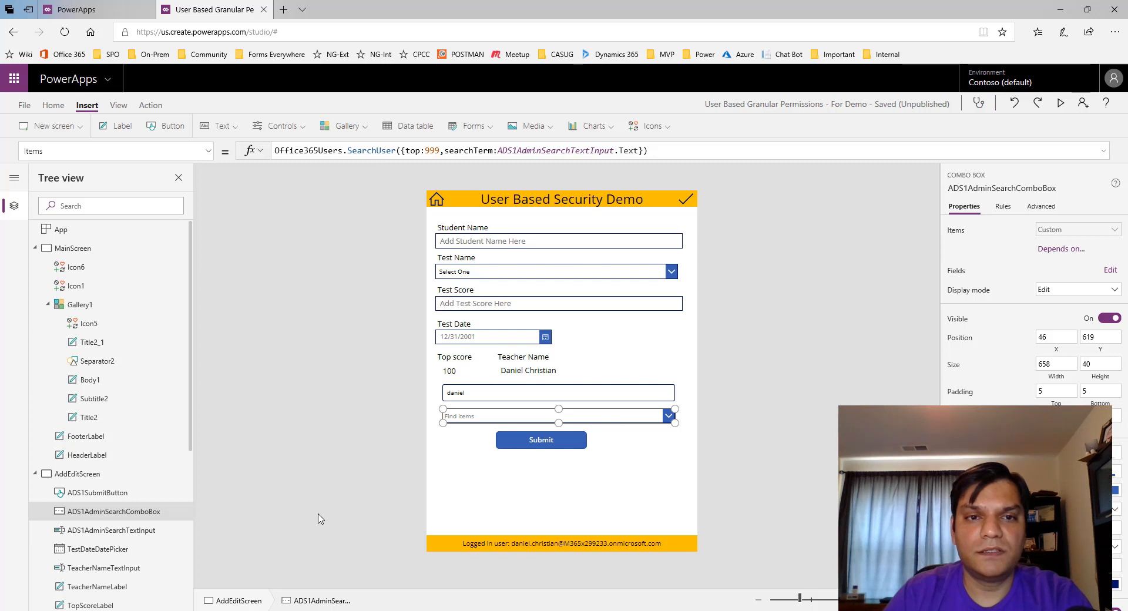
left_click(151, 106)
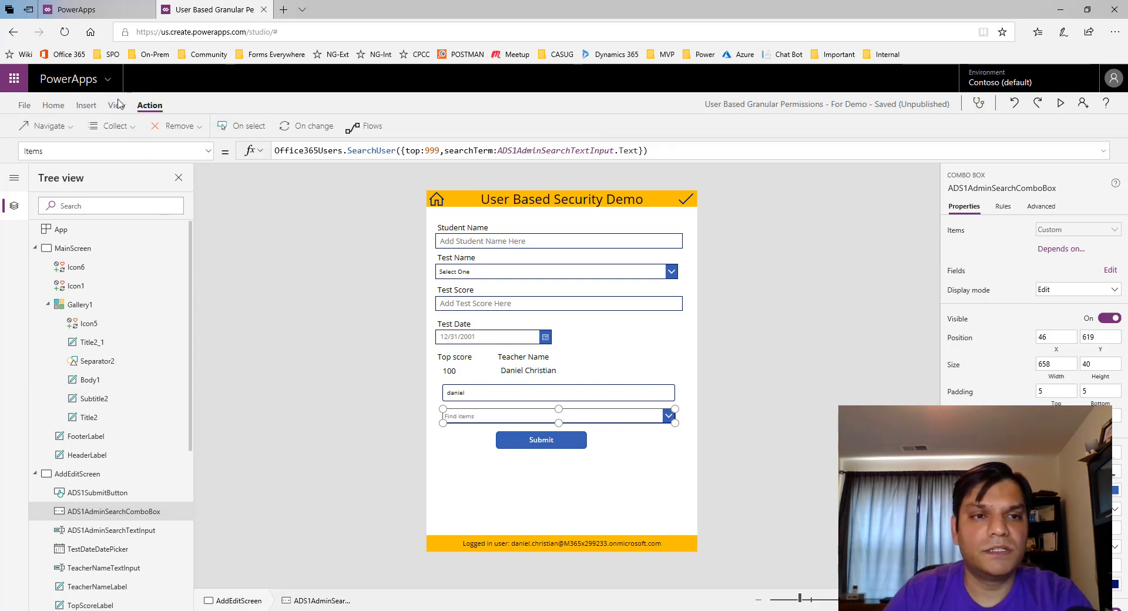
left_click(116, 105)
left_click(55, 126)
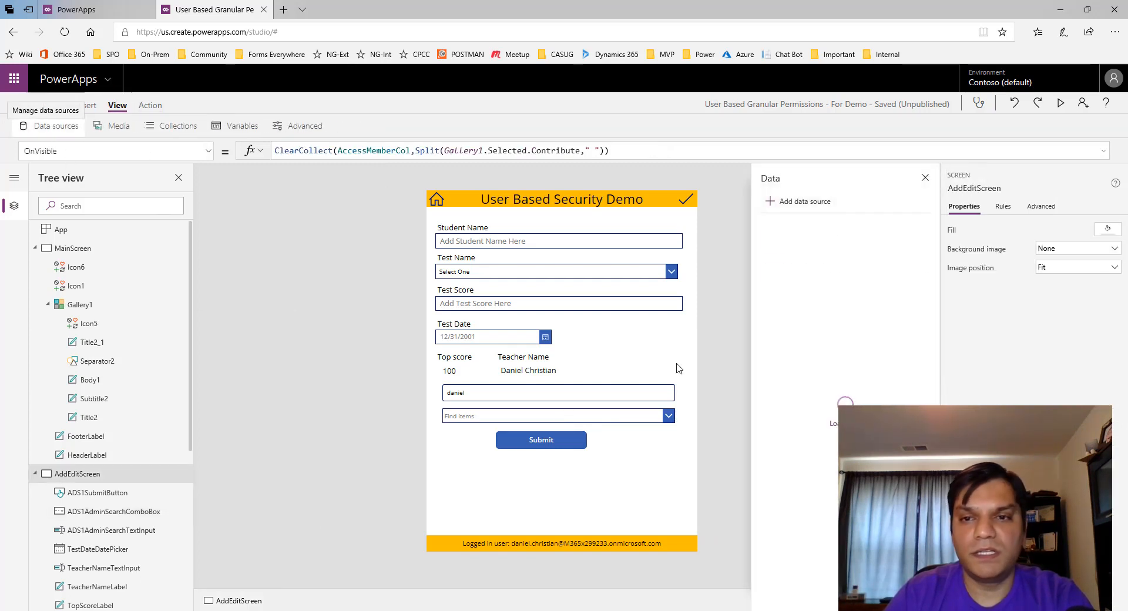
left_click(925, 177)
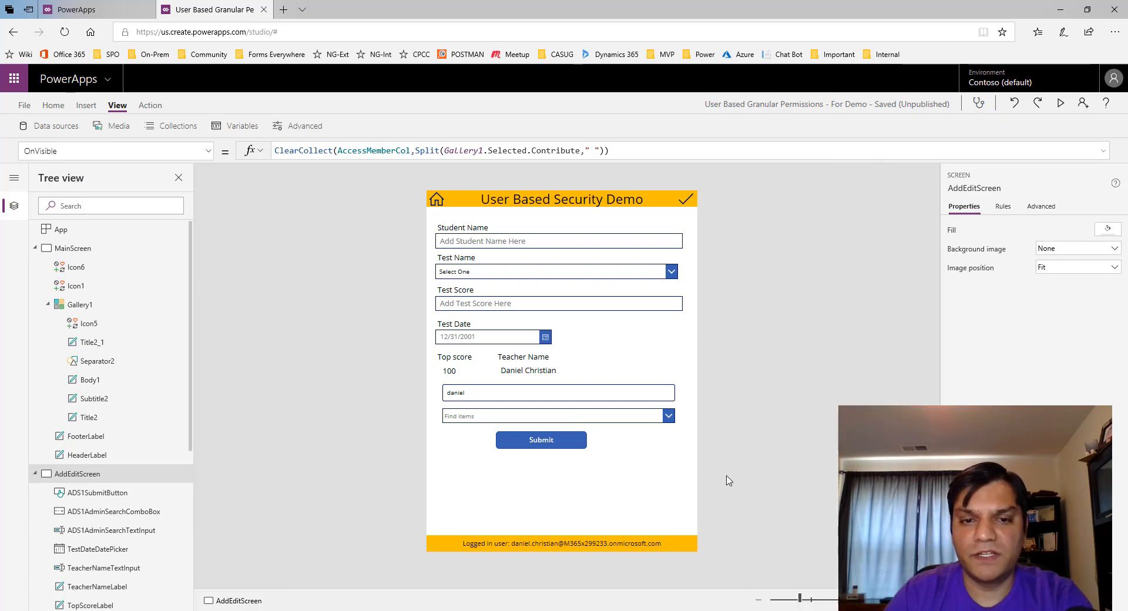
left_click(554, 417)
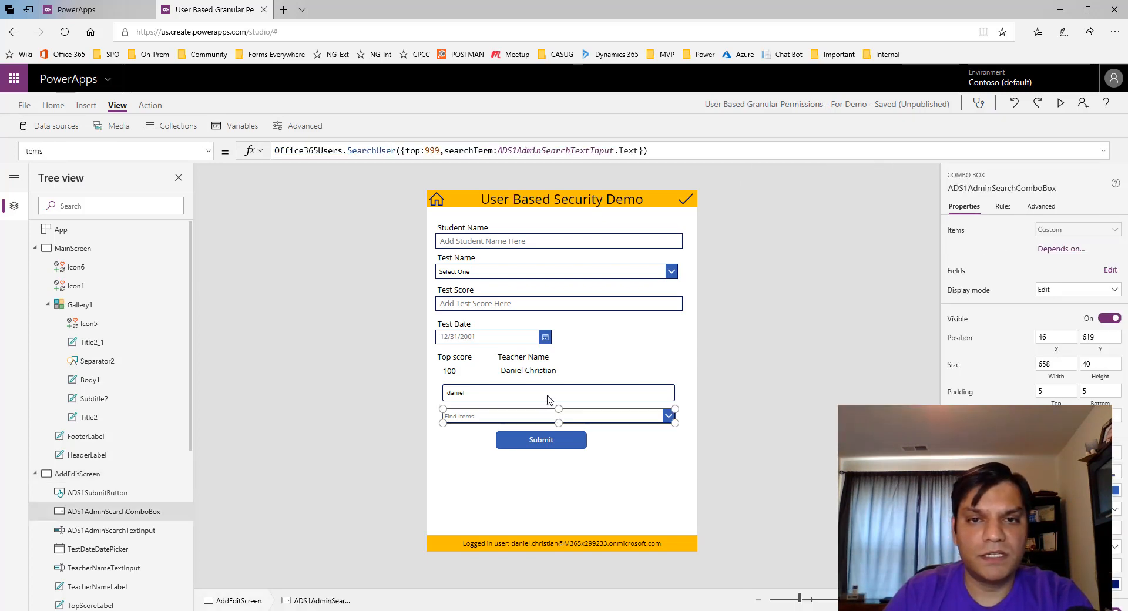
left_click(547, 394)
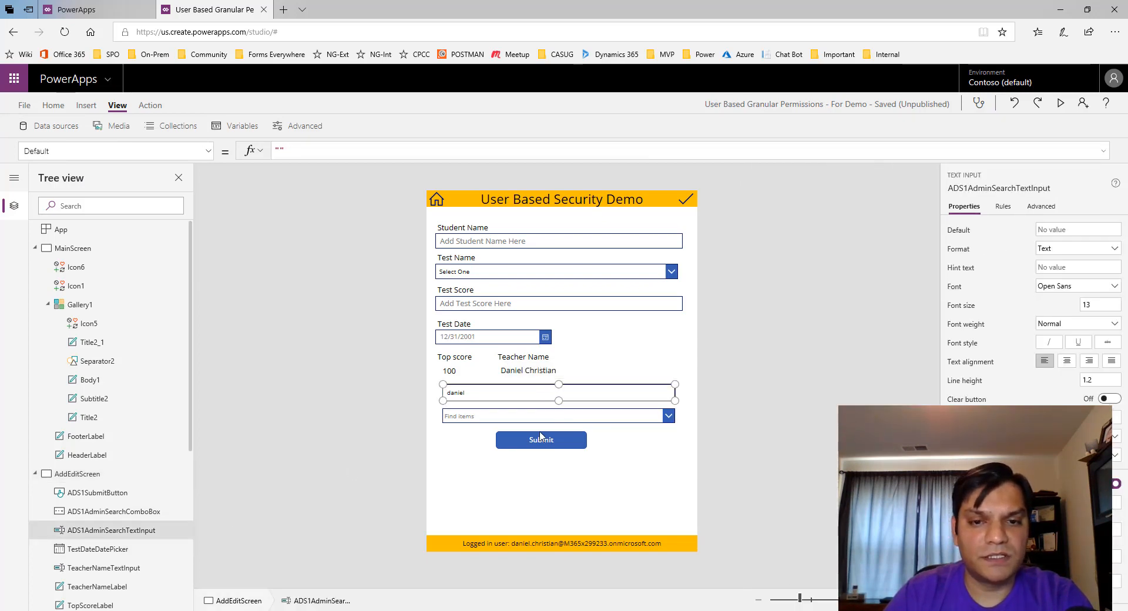
left_click(541, 418)
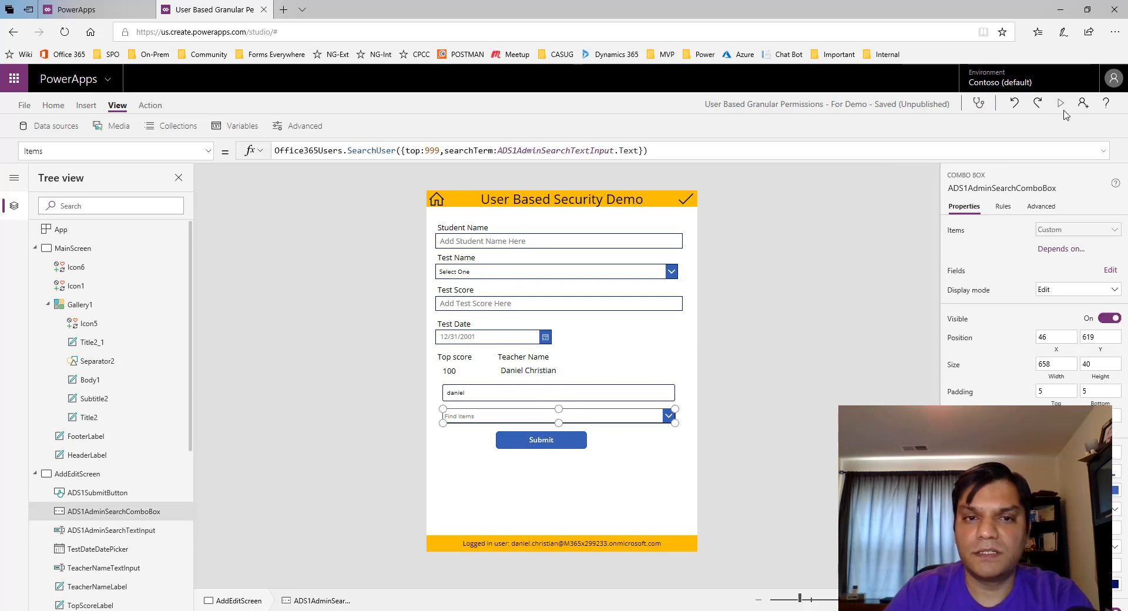
Preview the app again, clear the search text, check which entries the combo box lists, and return to editing
key("F5")
left_click(720, 405)
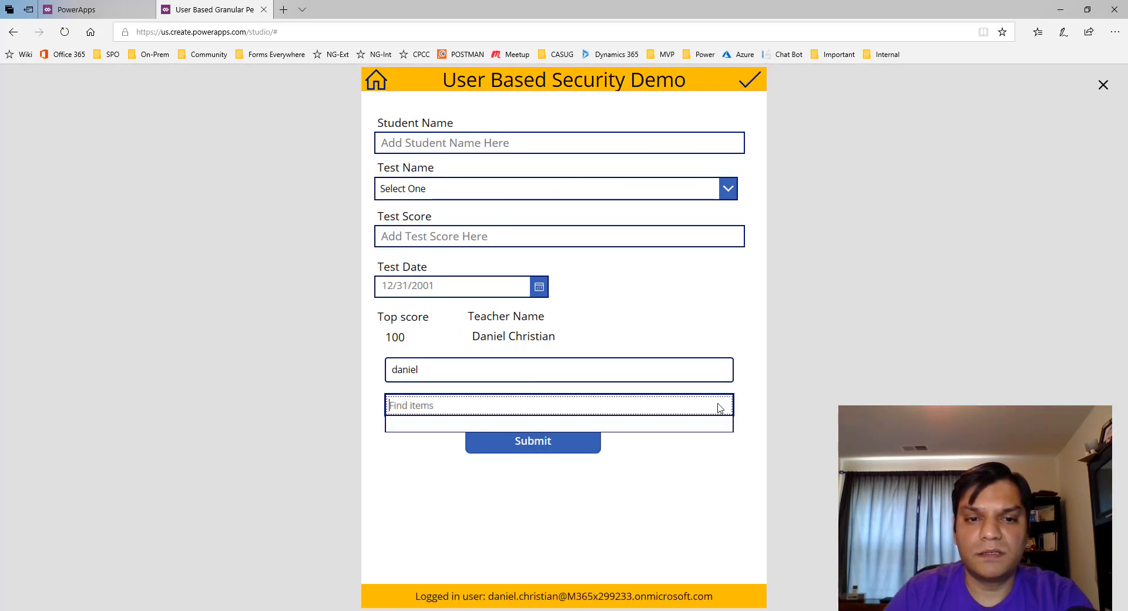
left_click(536, 370)
left_click_drag(536, 369, 383, 367)
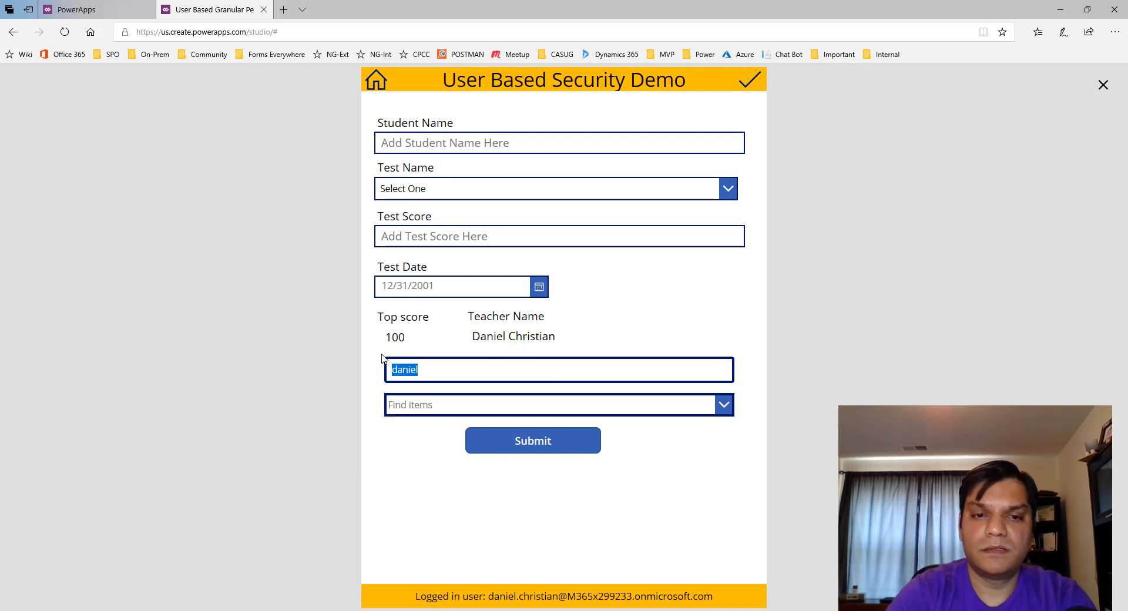
key("BackSpace")
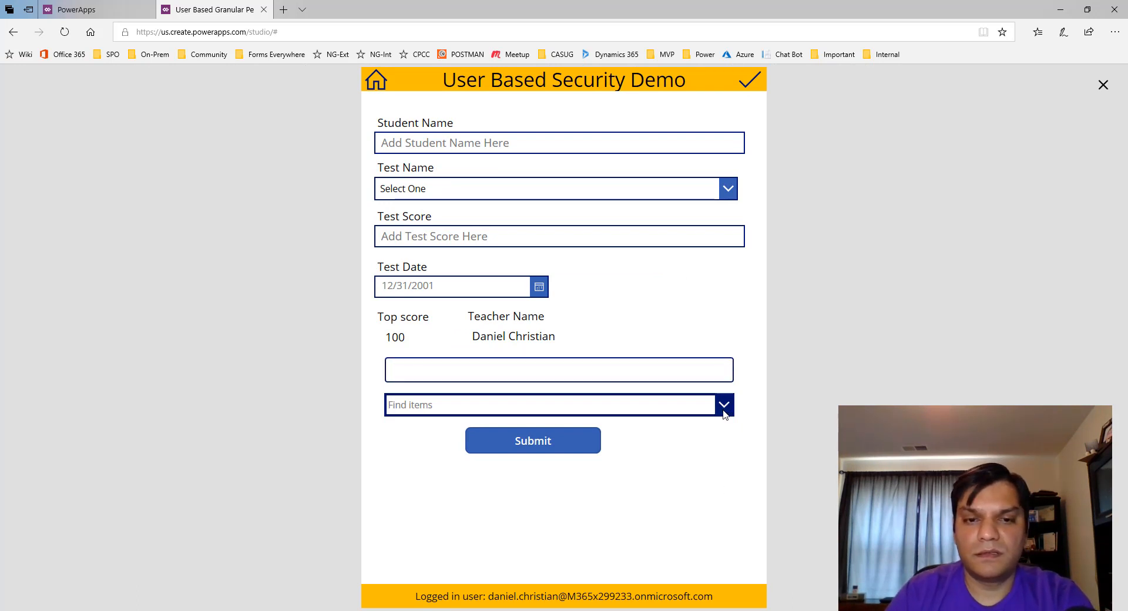
left_click(724, 406)
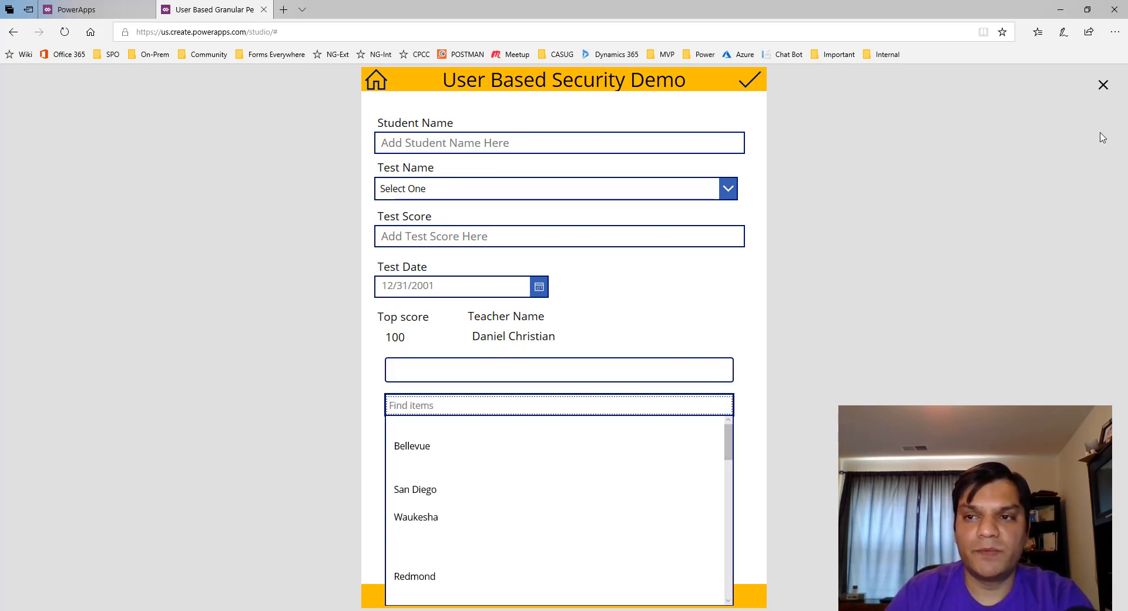
left_click(1102, 85)
left_click(663, 380)
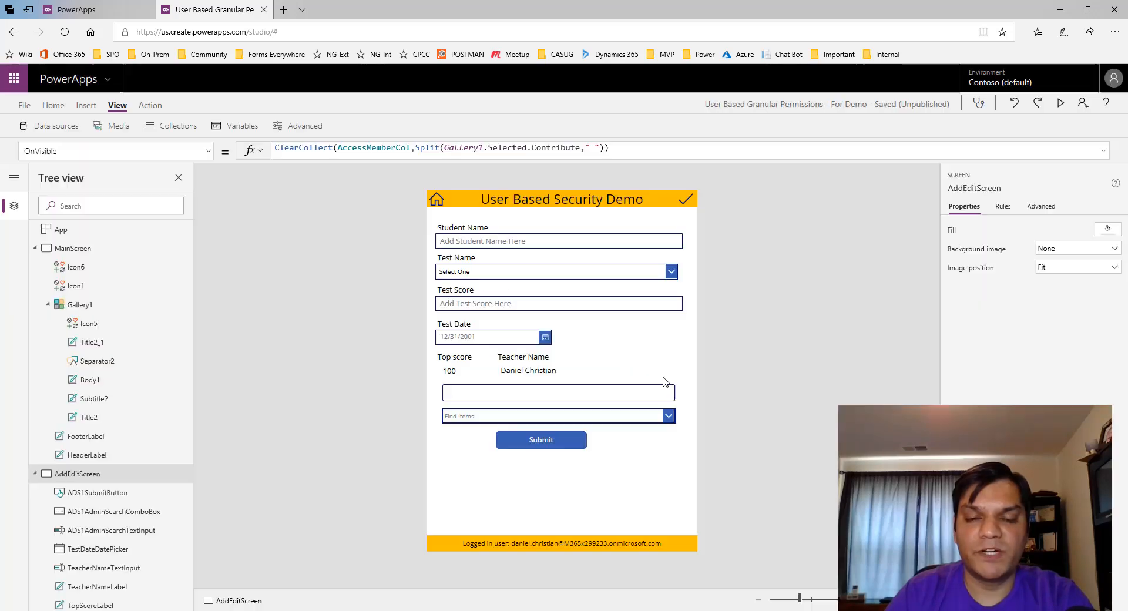
Set both the Primary text and SearchField of ADS1AdminSearchComboBox to DisplayName
left_click(608, 419)
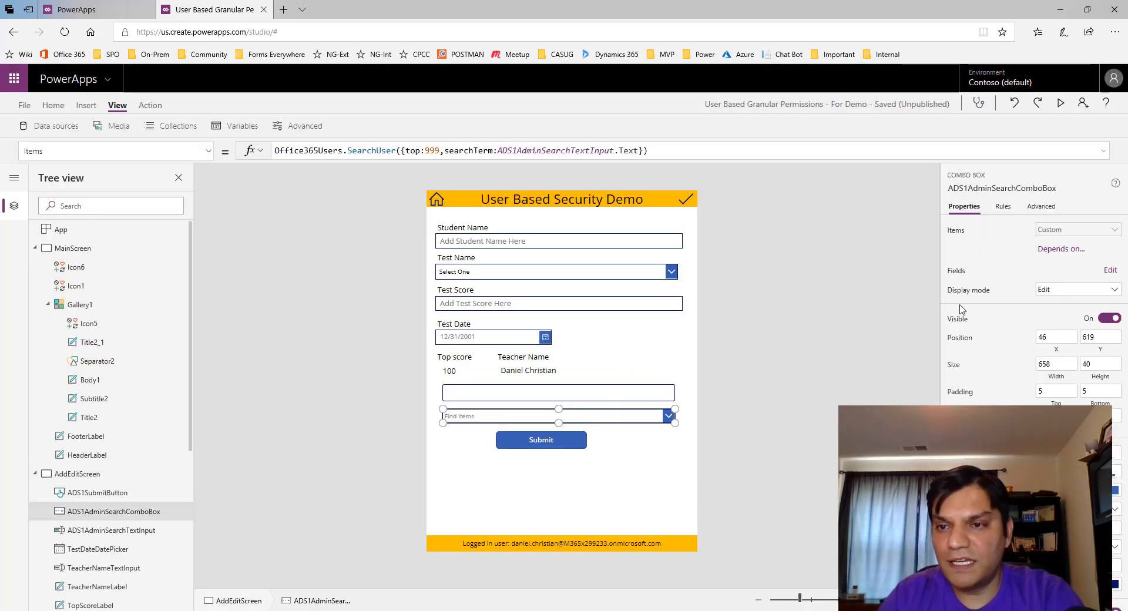
left_click(1062, 248)
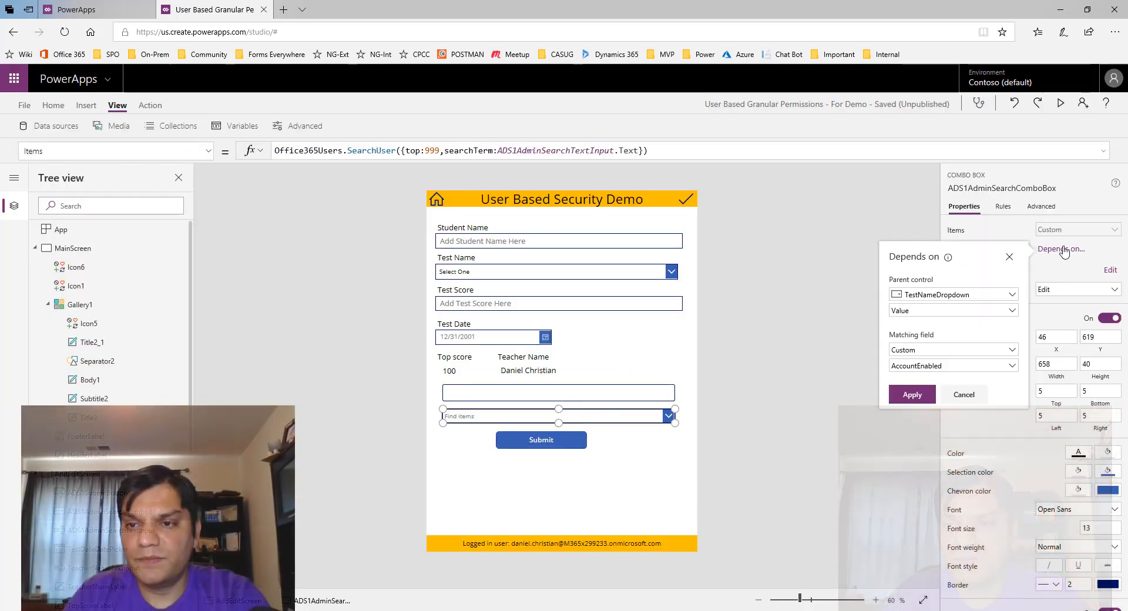
left_click(1109, 270)
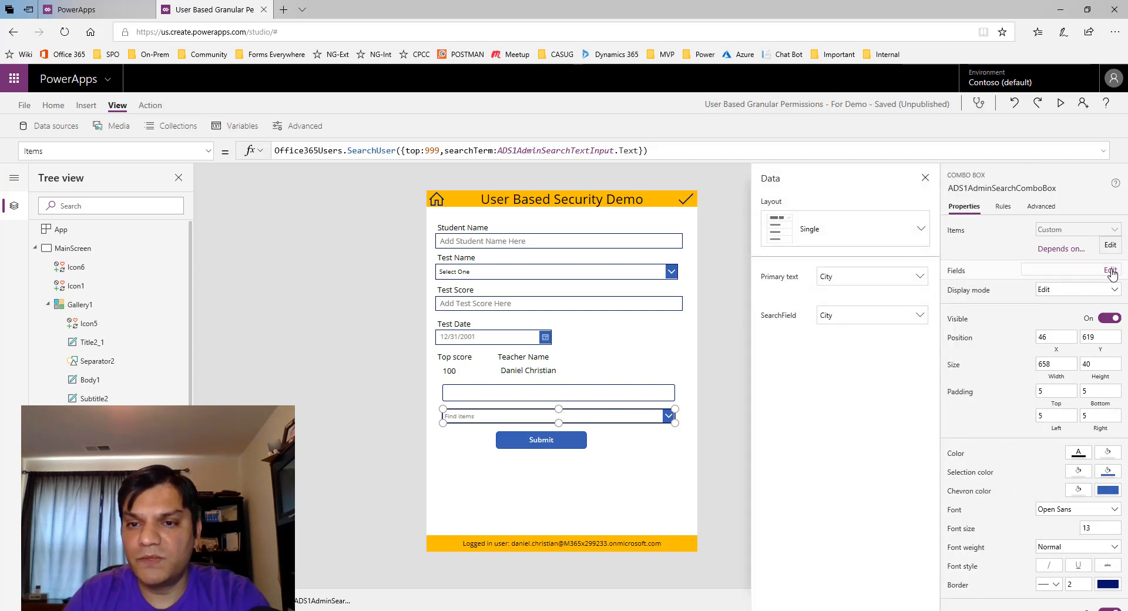
left_click(892, 286)
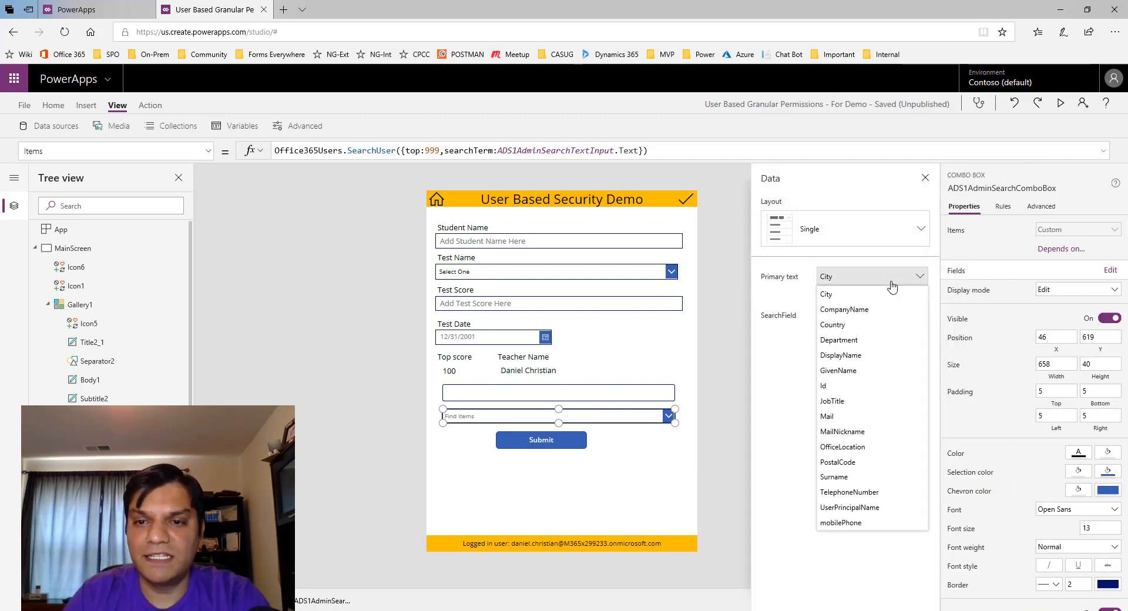
left_click(880, 356)
left_click(873, 320)
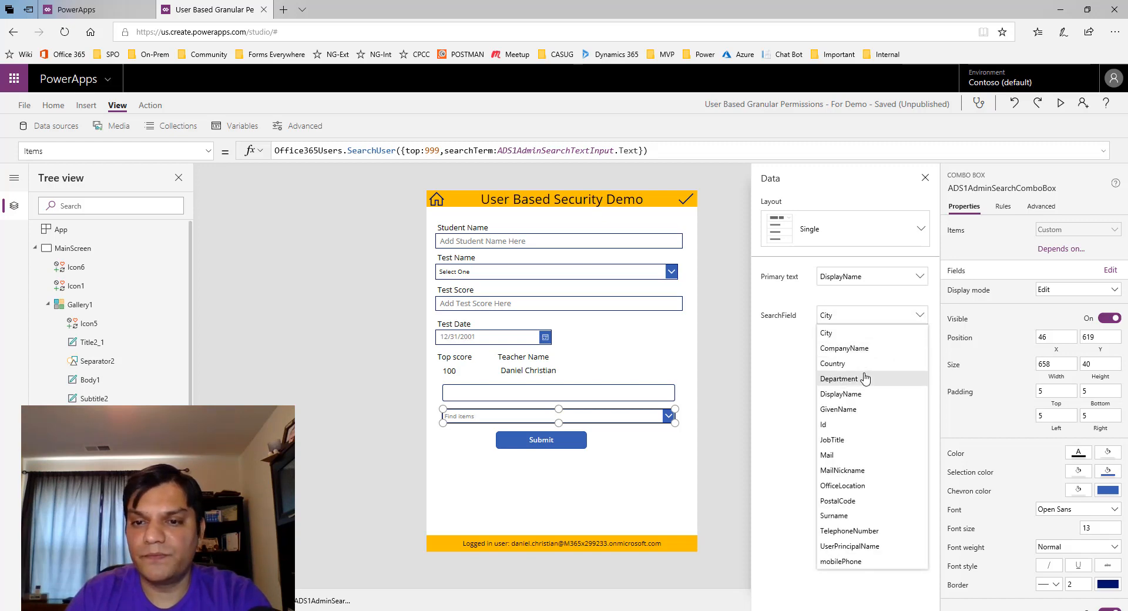
left_click(861, 395)
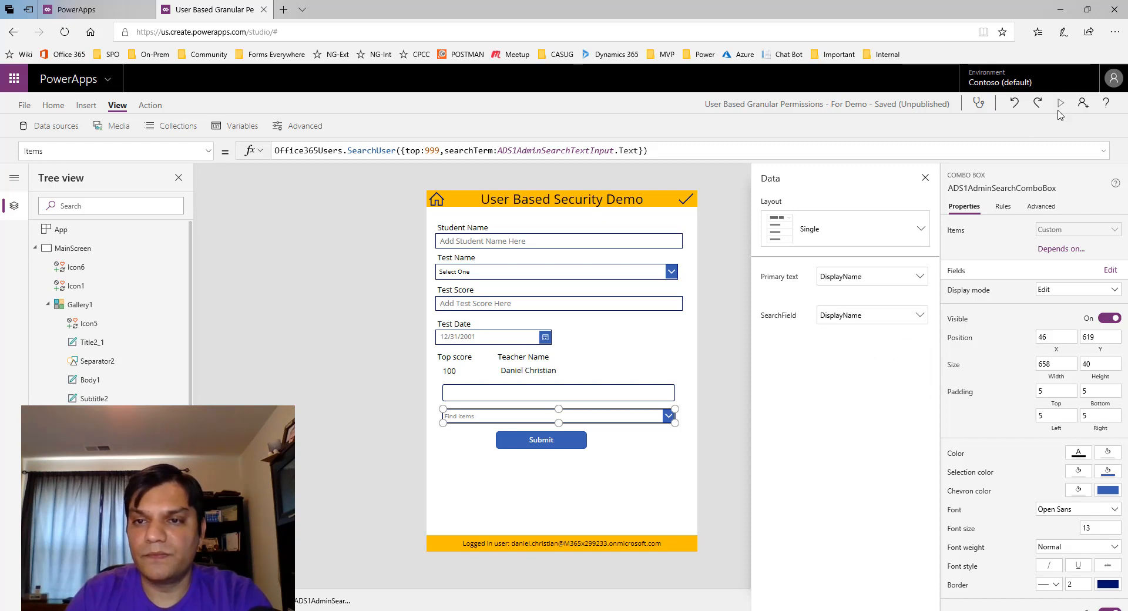
Preview the app, search for a user by partial first name, choose the matching person in the combo box, and close the preview
key("F5")
left_click(468, 370)
type("dani")
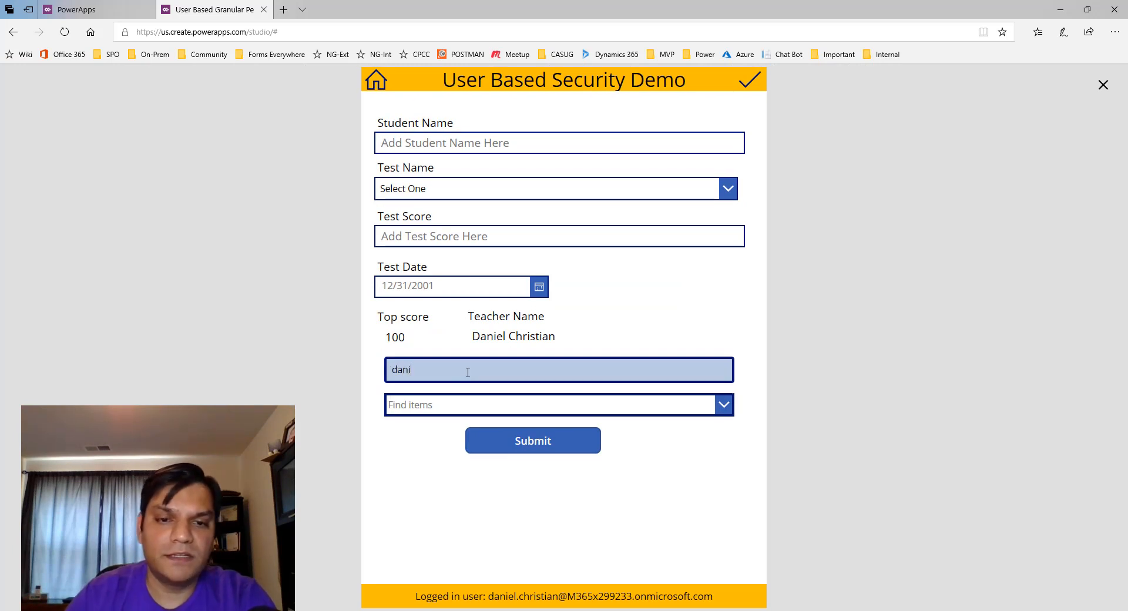
left_click(497, 404)
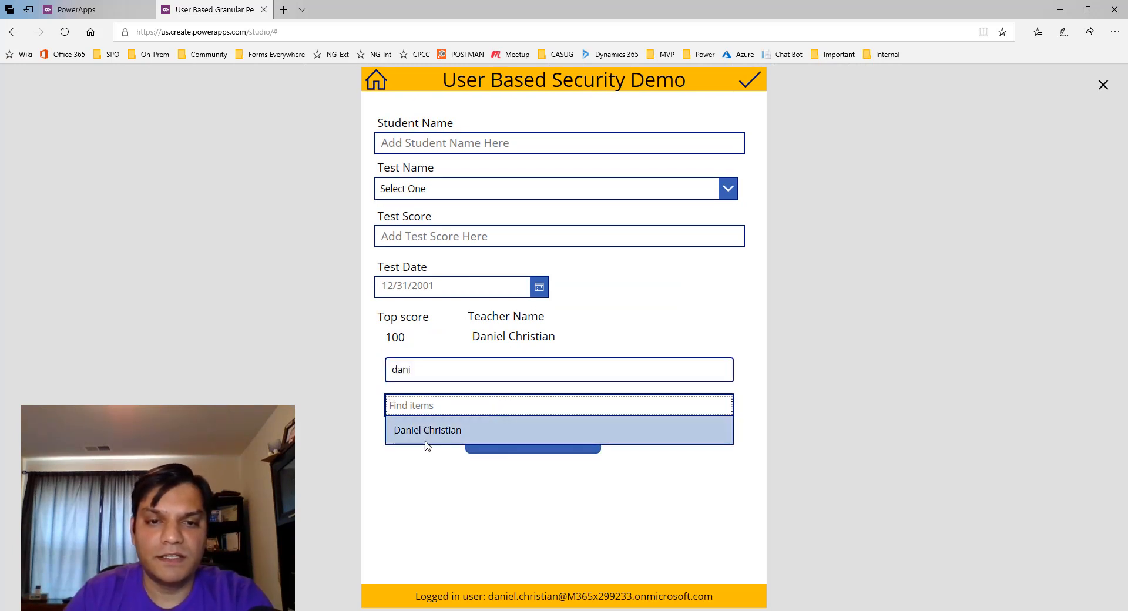
left_click(427, 434)
left_click(430, 560)
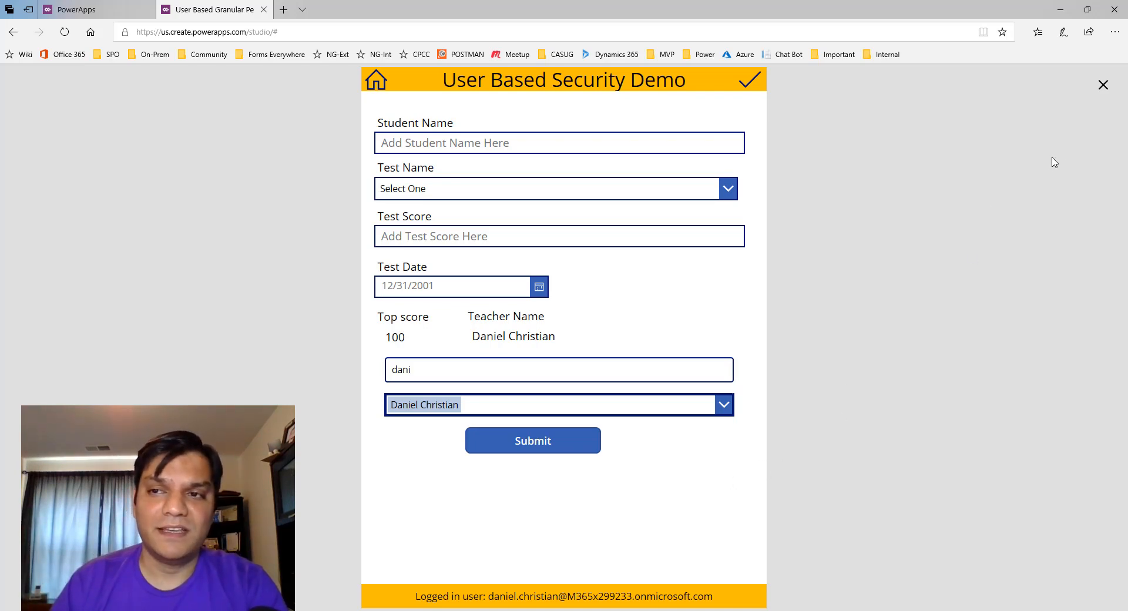
left_click(1103, 86)
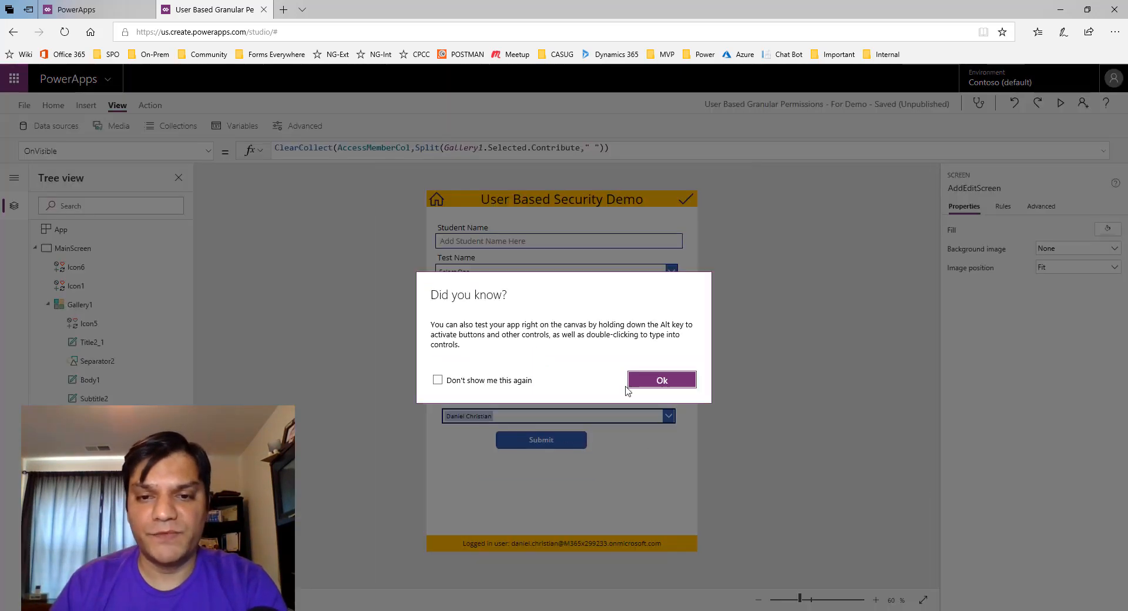
left_click(632, 383)
Review the Primary text and SearchField settings of ADS1AdminSearchComboBox
left_click(607, 419)
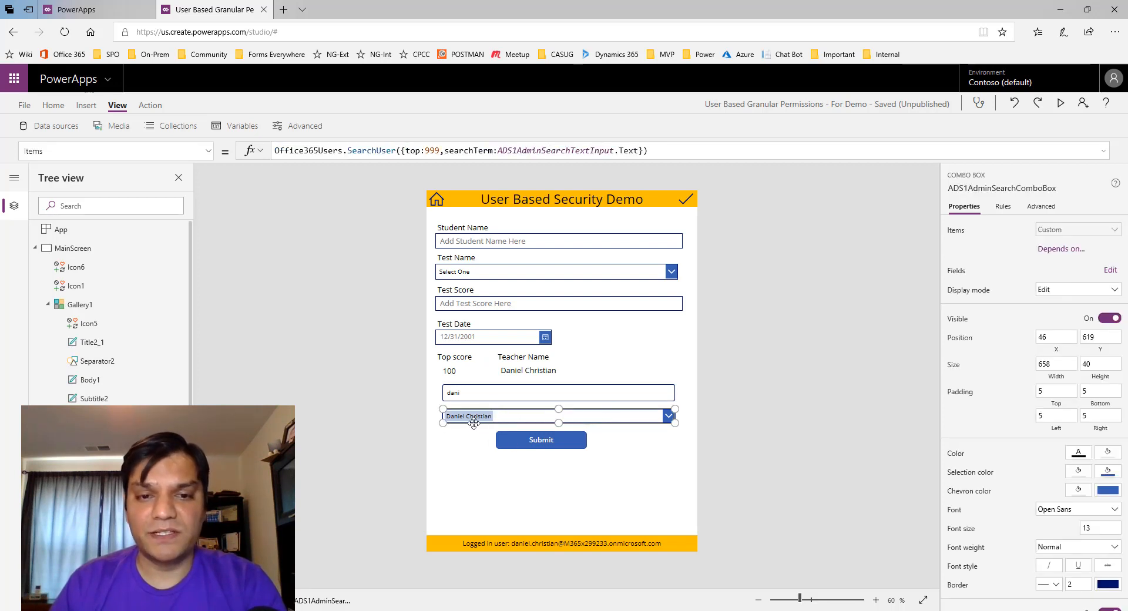
left_click(1109, 270)
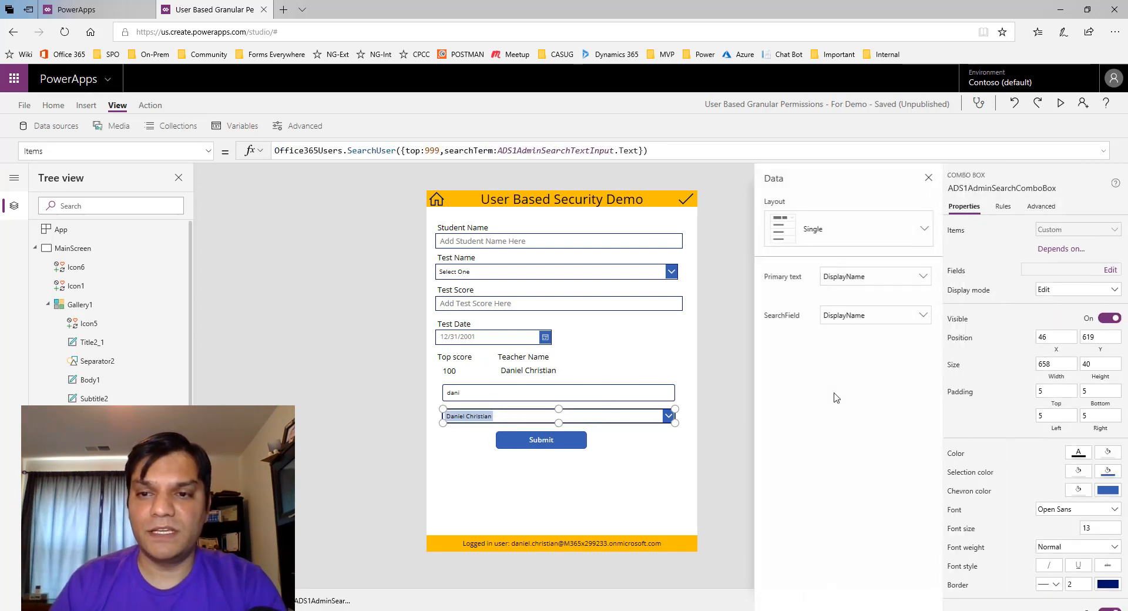
left_click(726, 419)
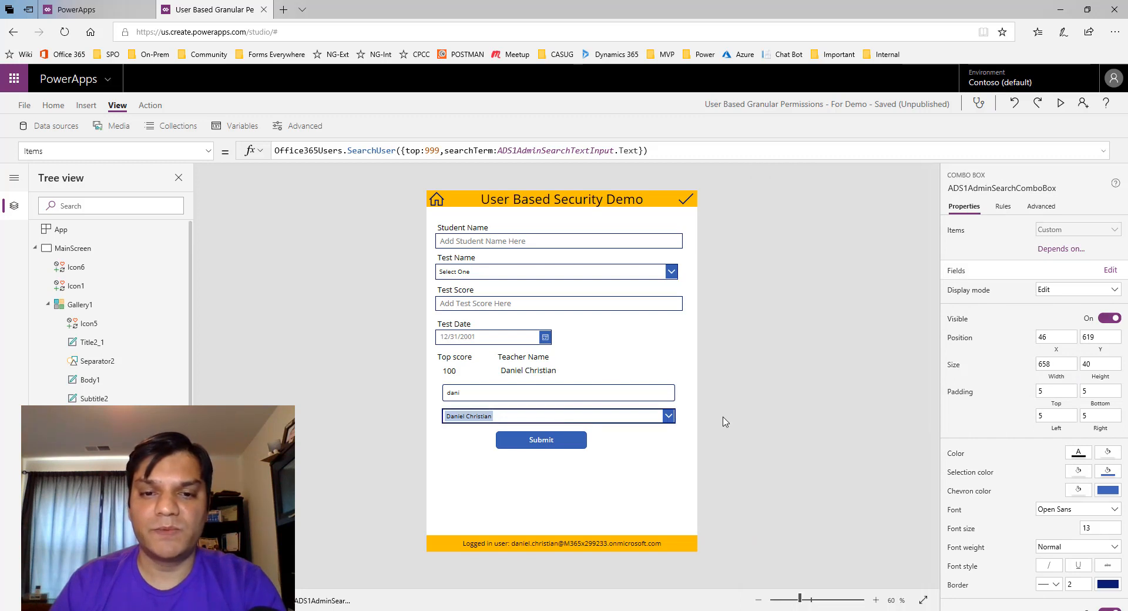
Set the OnSelect of ADS1SubmitButton to Patch(AccessMemberCol,Defaults(AccessMemberCol),{Result:ADS1AdminSearchComboBox.Selected.Mail})
left_click(579, 446)
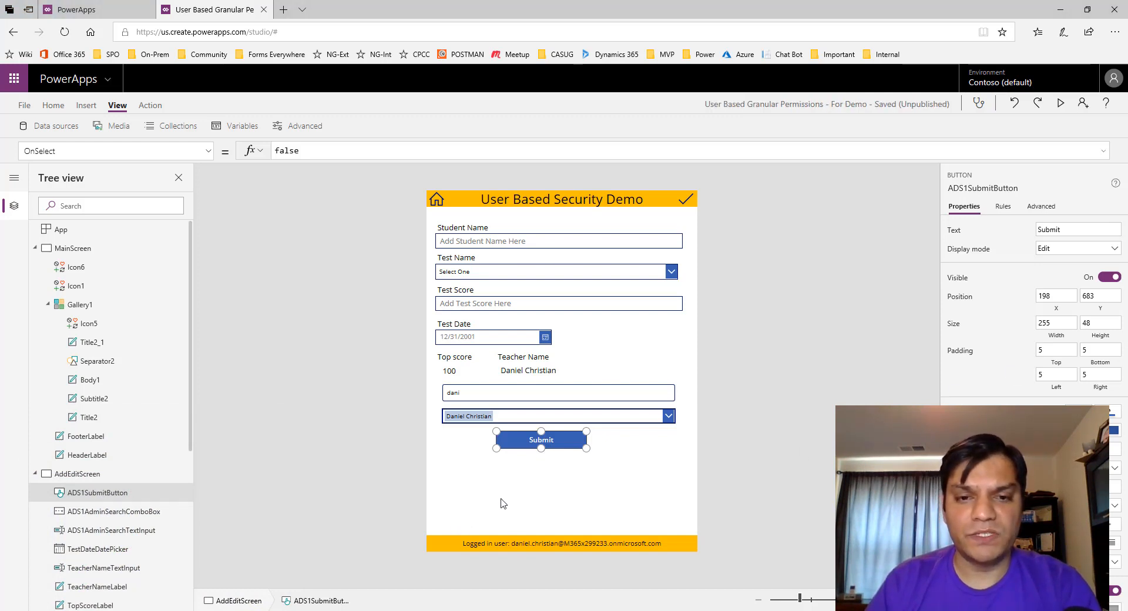
left_click(322, 151)
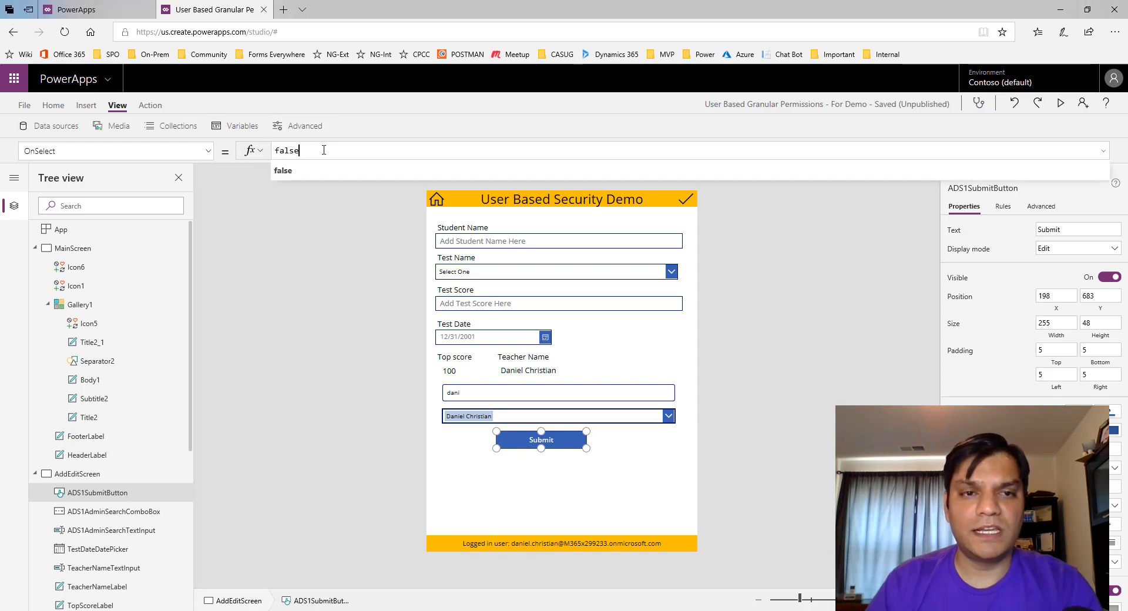
left_click_drag(323, 151, 261, 144)
type("Patch(AccessMemberCol,Defaults(AccessMemberCol),{Result:ADS1AdminSearchComboBox.Selected.Mail})")
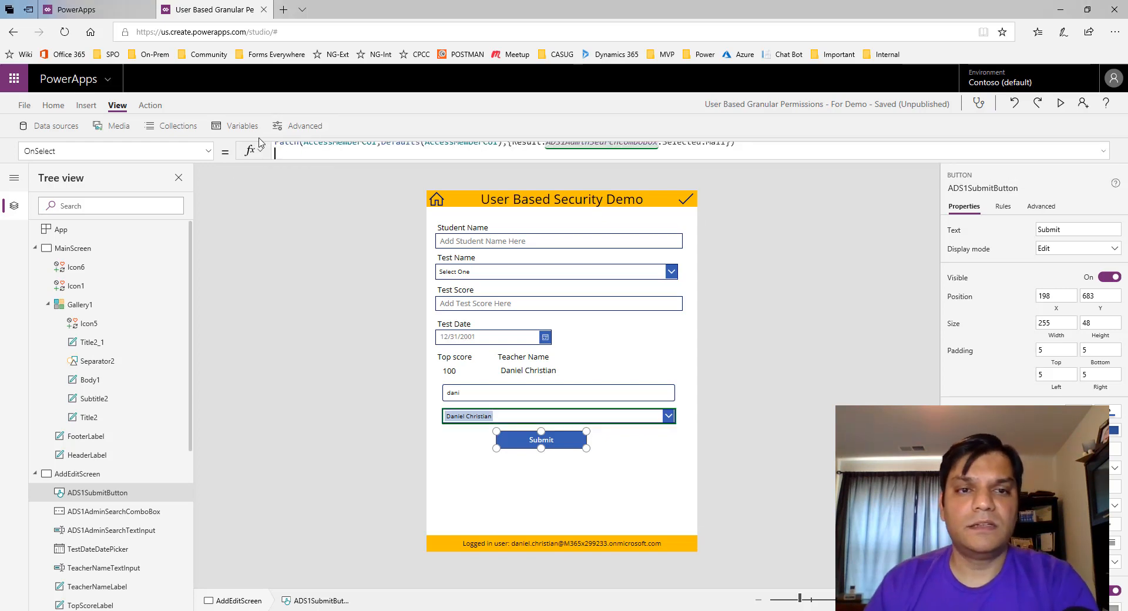
key("BackSpace")
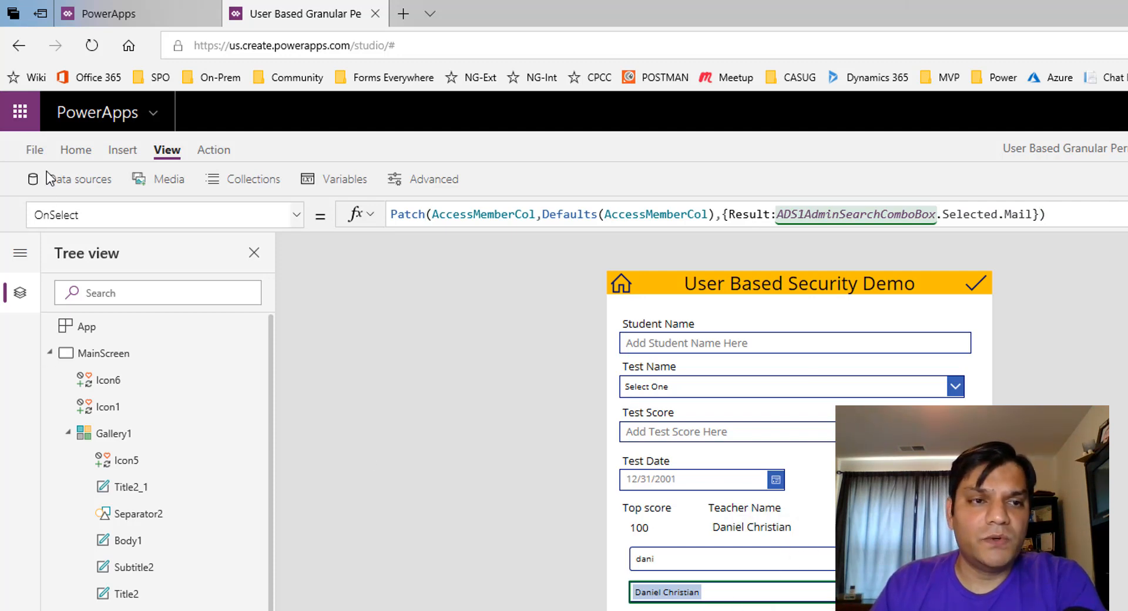
Check the preview of the AccessMemberCol collection and its Result column, then return to the app canvas
left_click(32, 152)
left_click(46, 591)
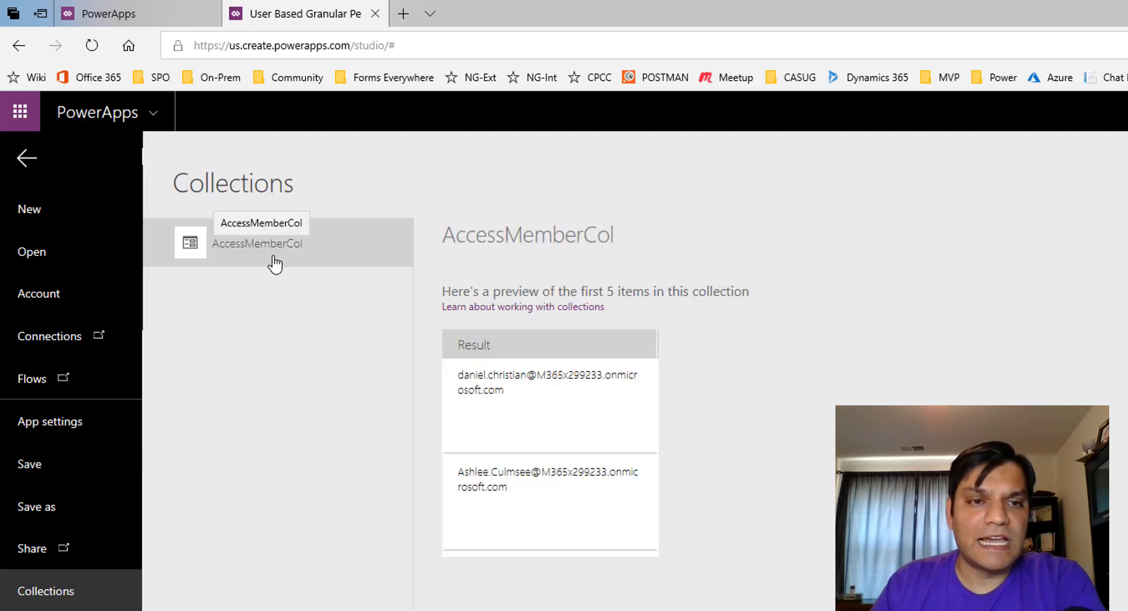
left_click(27, 159)
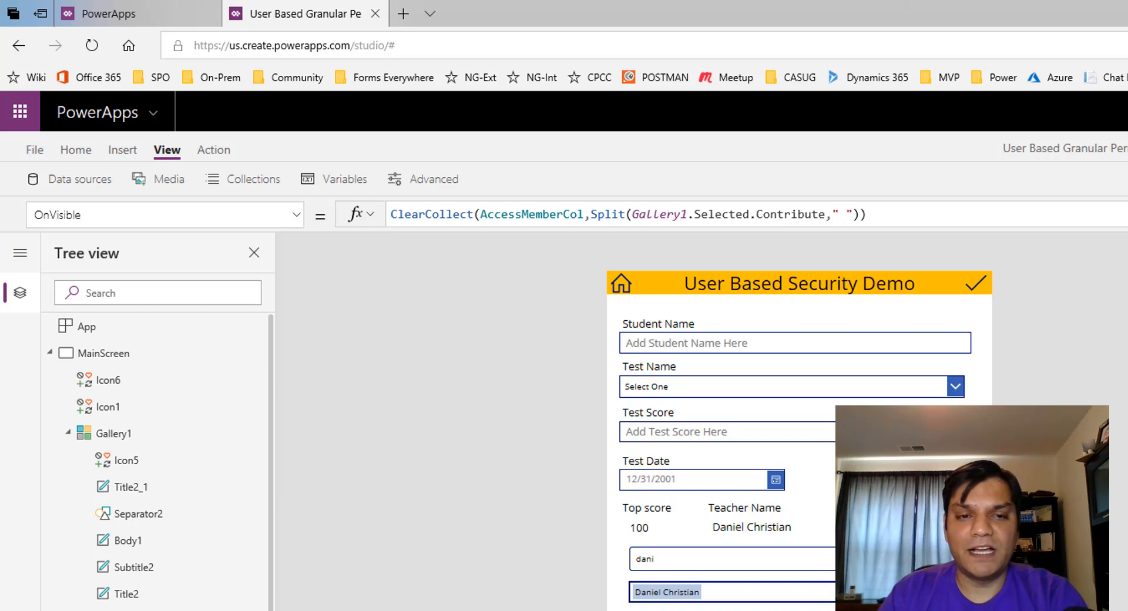
Insert a vertical gallery on AddEditScreen and fit it between the Submit button and the footer, about 741 wide and 231 high
left_click(120, 150)
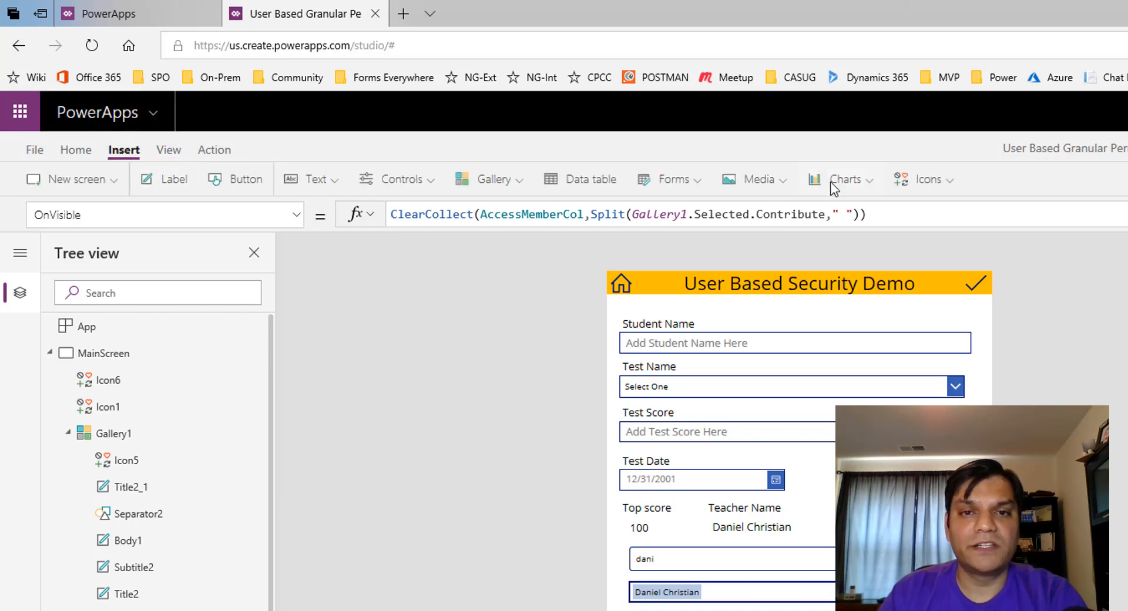
left_click(469, 178)
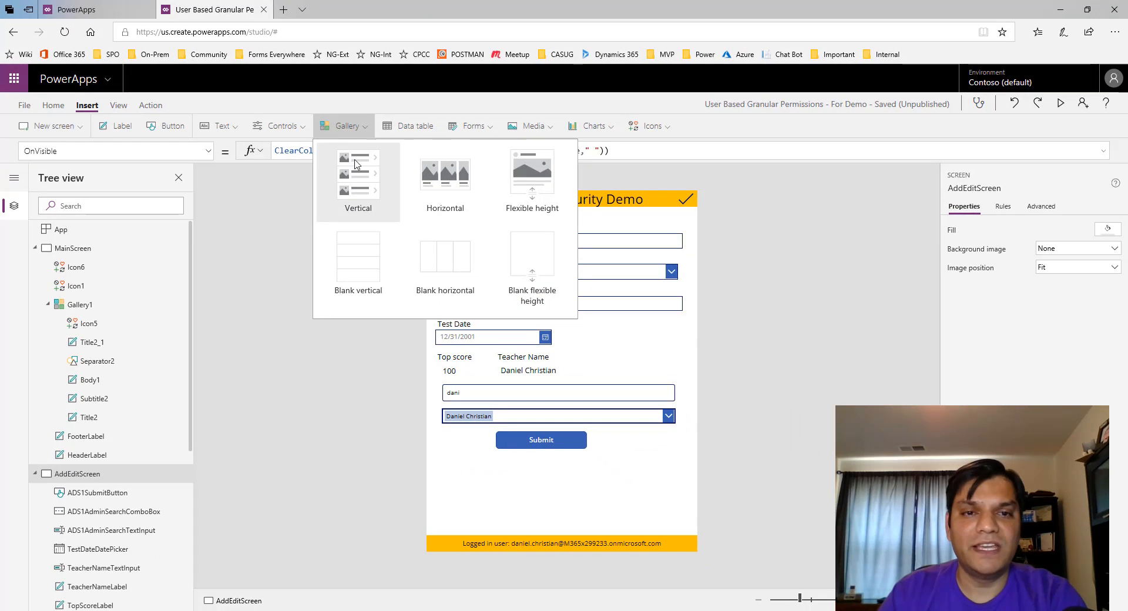
left_click(357, 174)
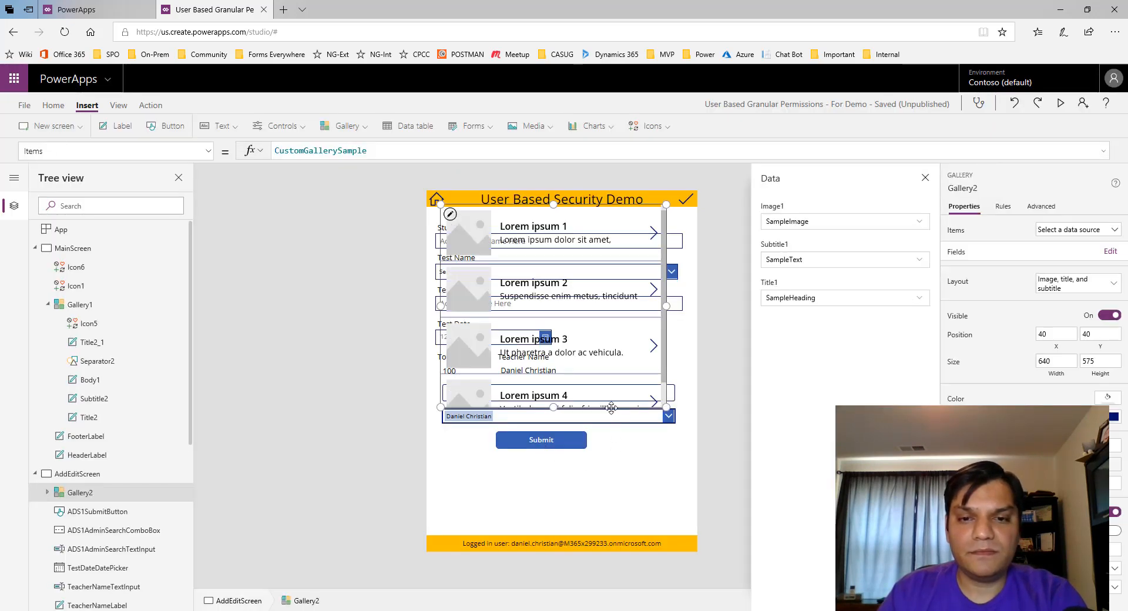
left_click_drag(610, 413, 596, 541)
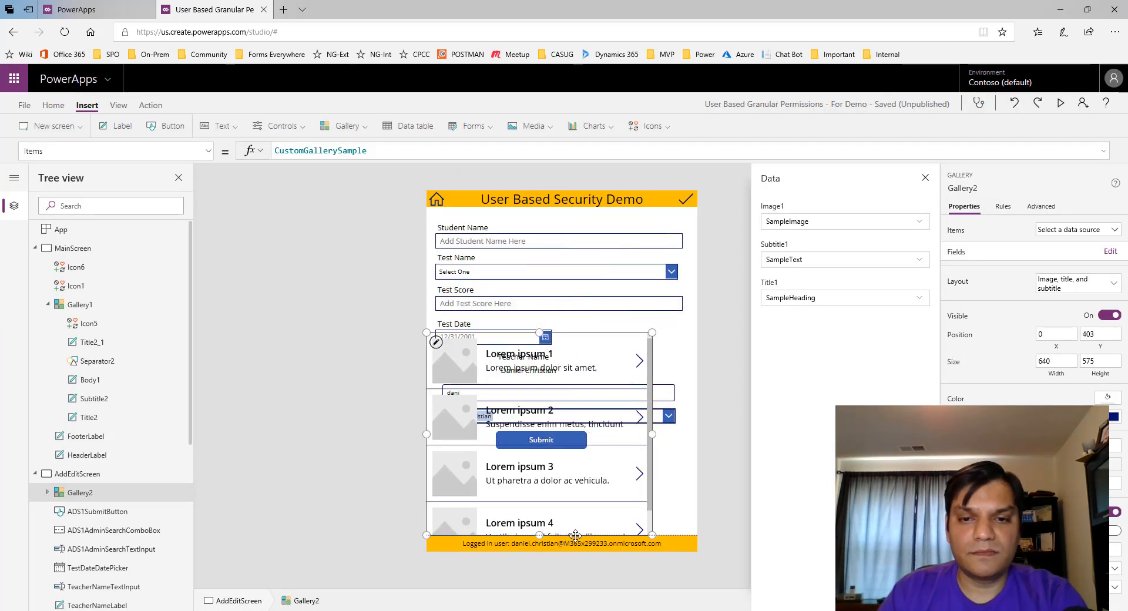
left_click_drag(652, 434, 688, 433)
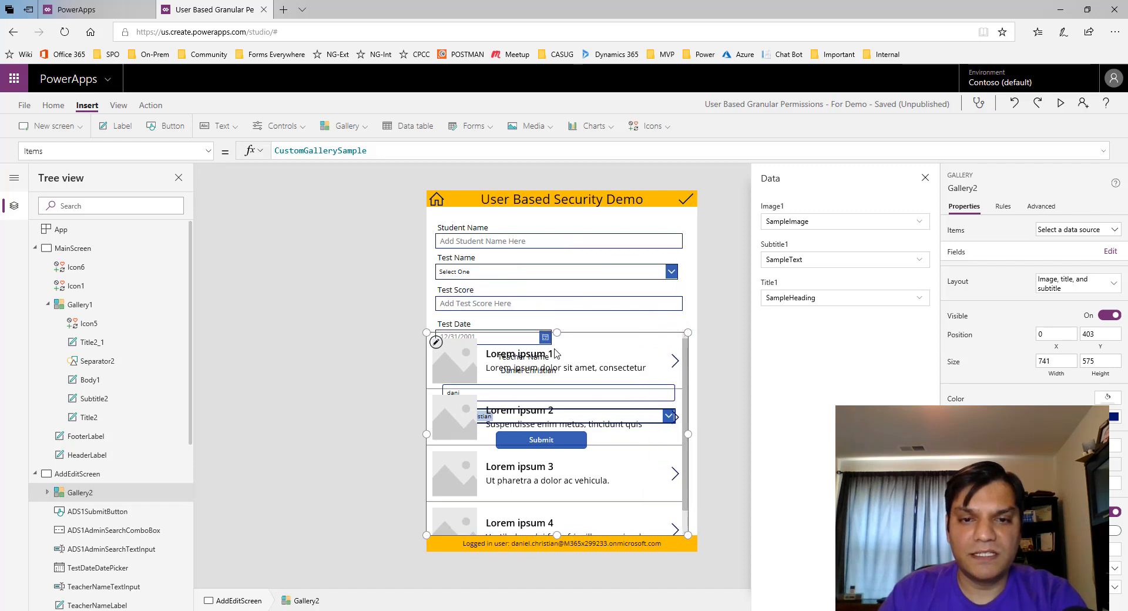
left_click_drag(556, 333, 553, 463)
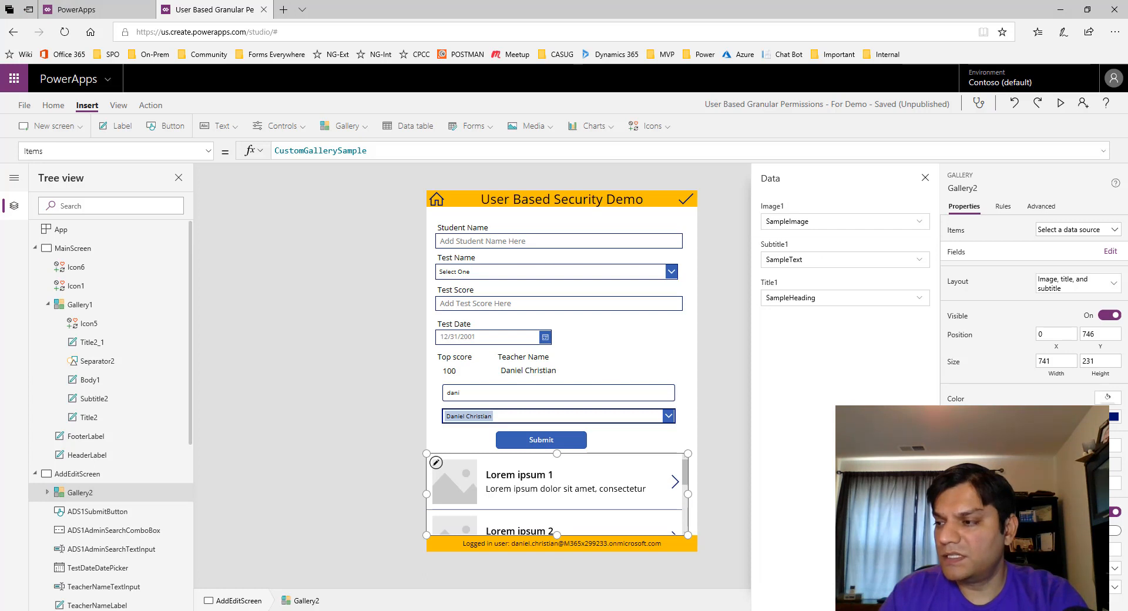
Rename the new gallery as AccessMembersGallery
double_click(92, 496)
type("A")
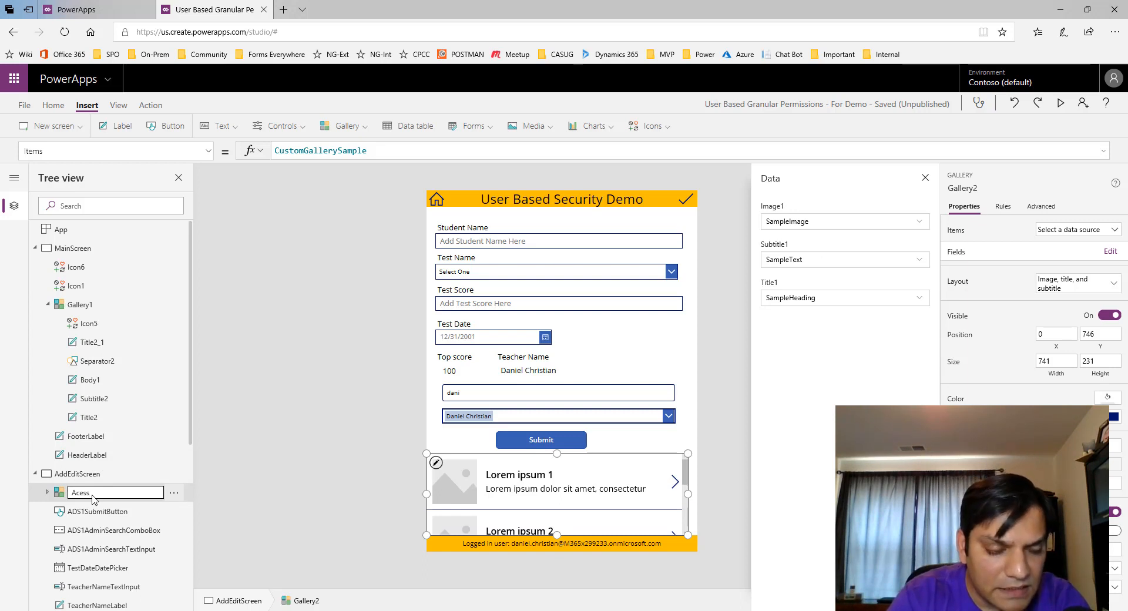
type("ccess")
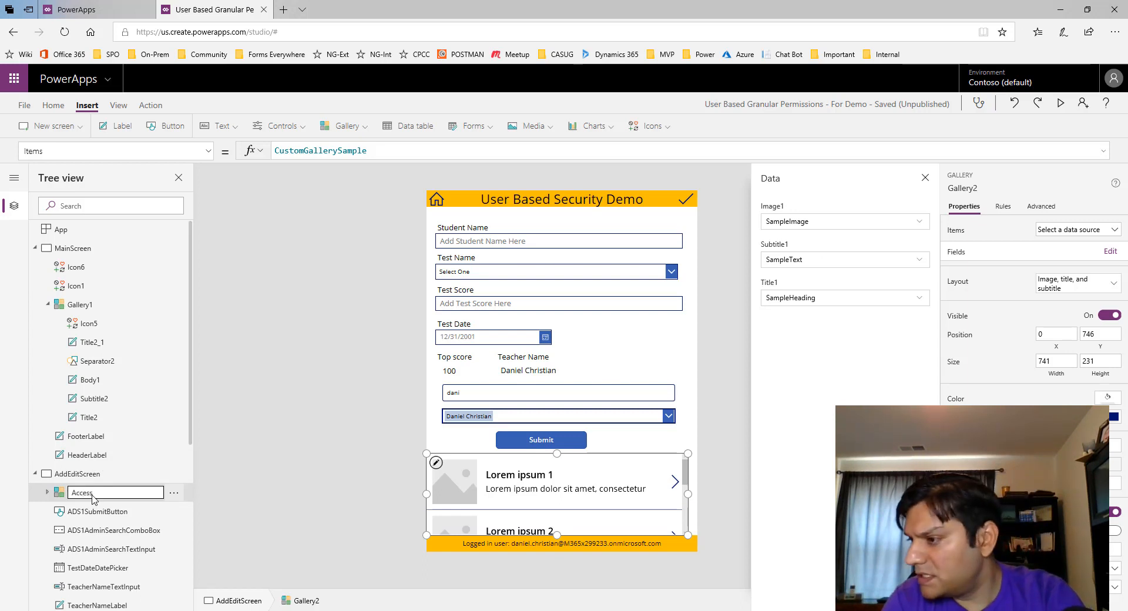
type("MembersGallery")
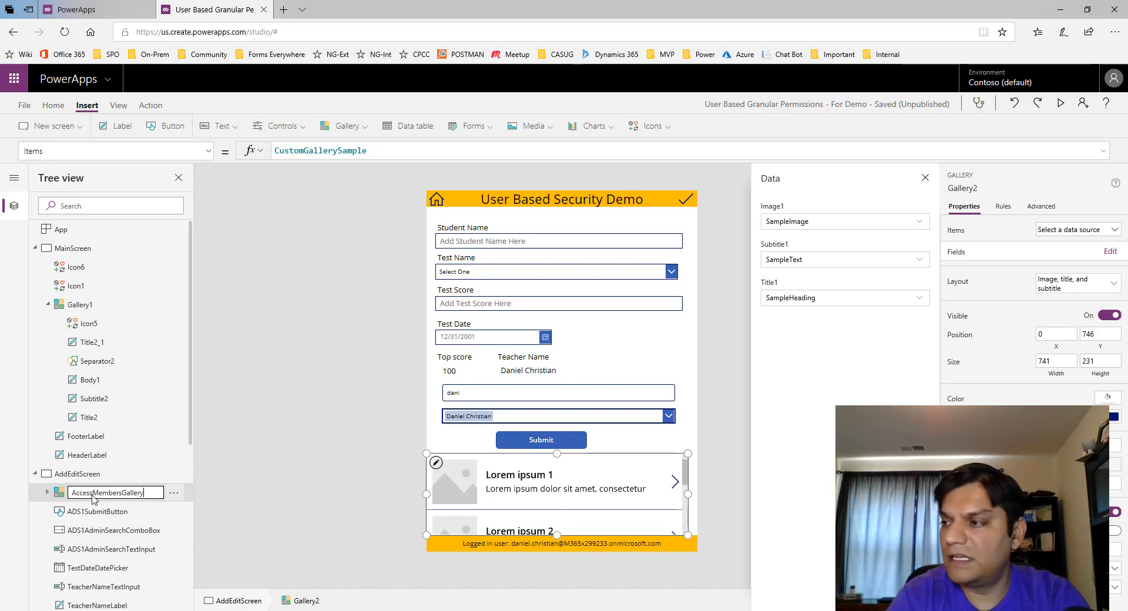
key("Escape")
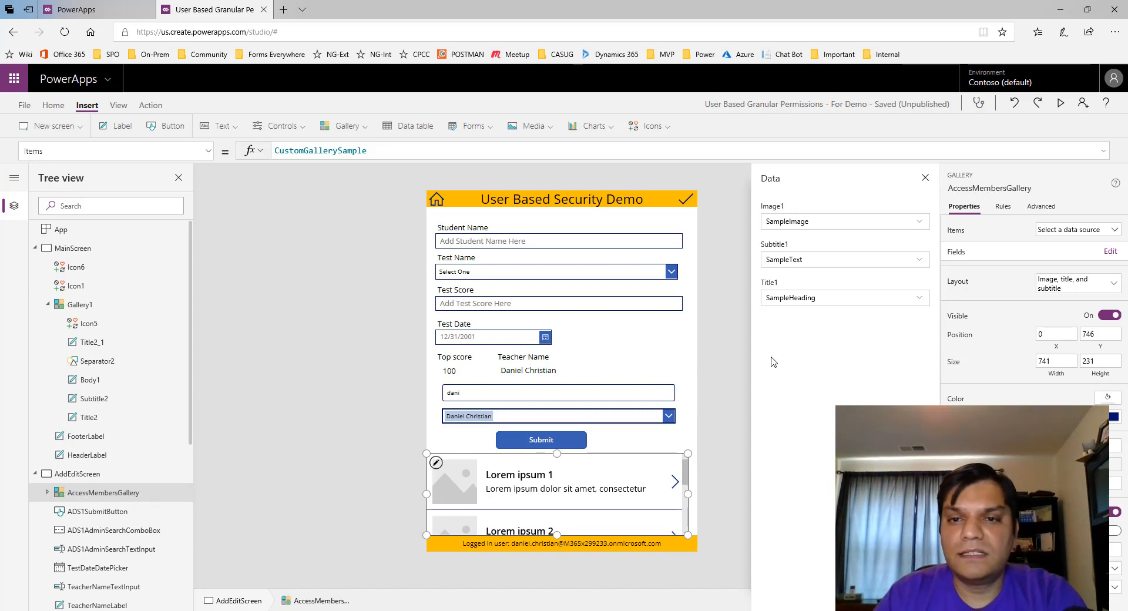
Delete the image from AccessMembersGallery and set the X formula of Title1 to 24
left_click(447, 480)
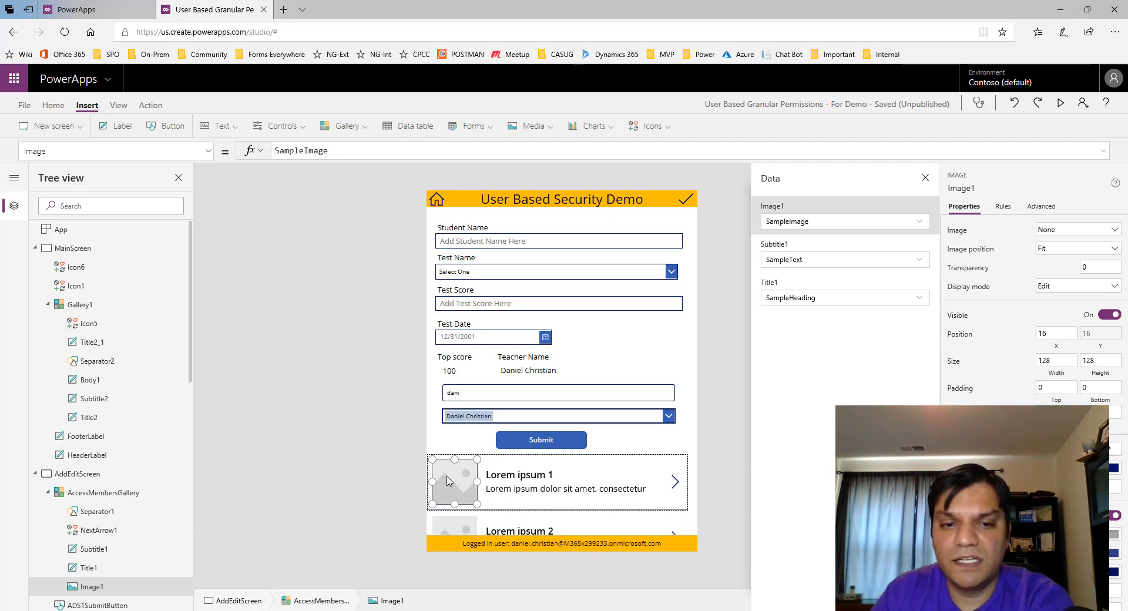
key("Delete")
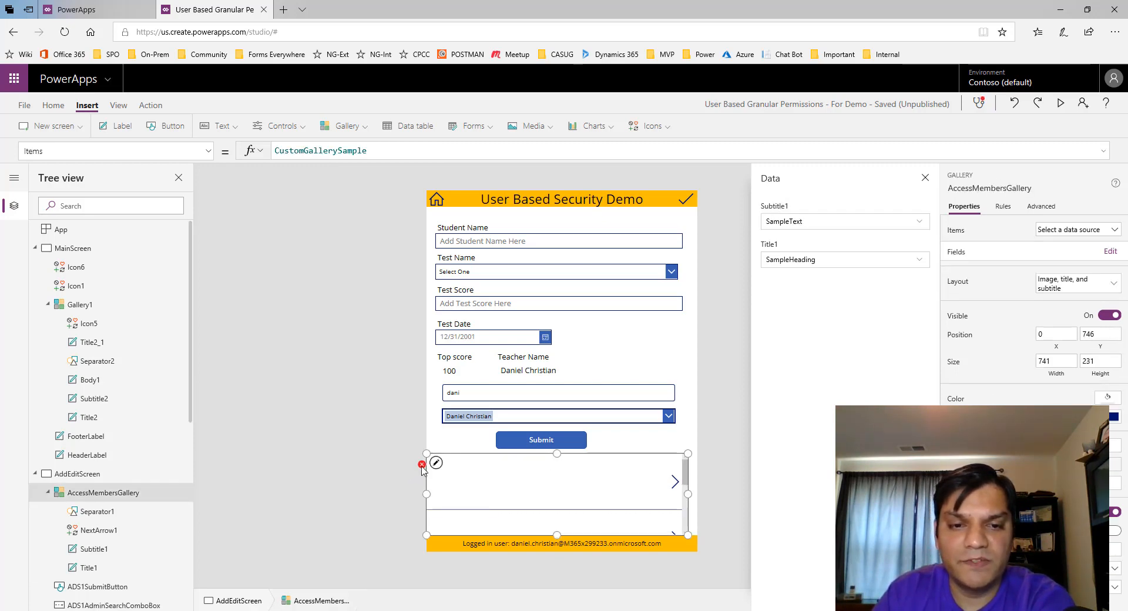
left_click(421, 465)
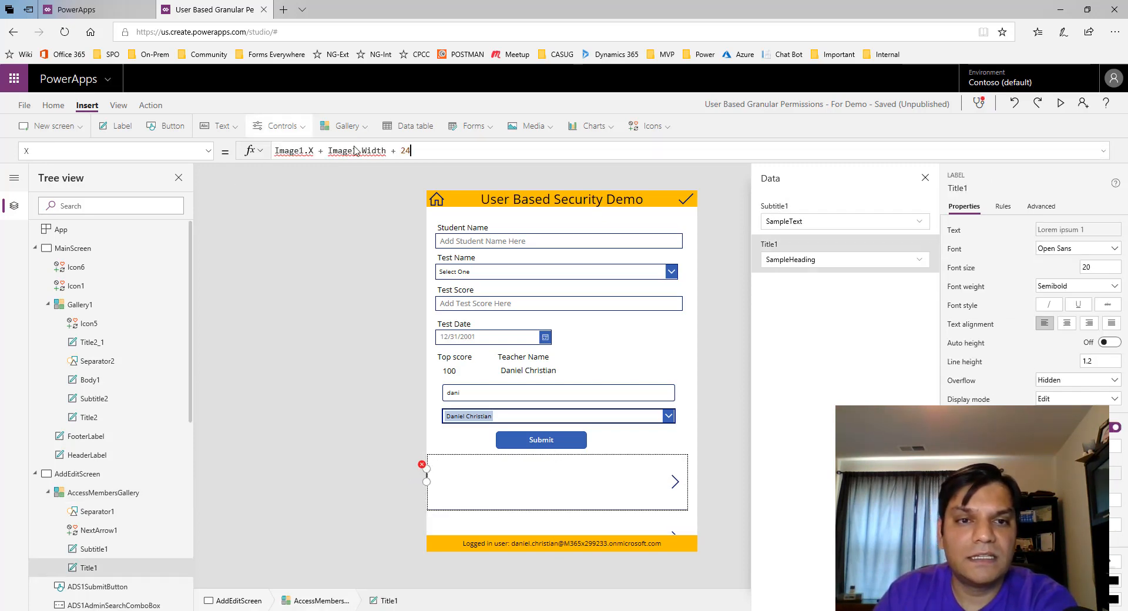
left_click_drag(275, 151, 400, 150)
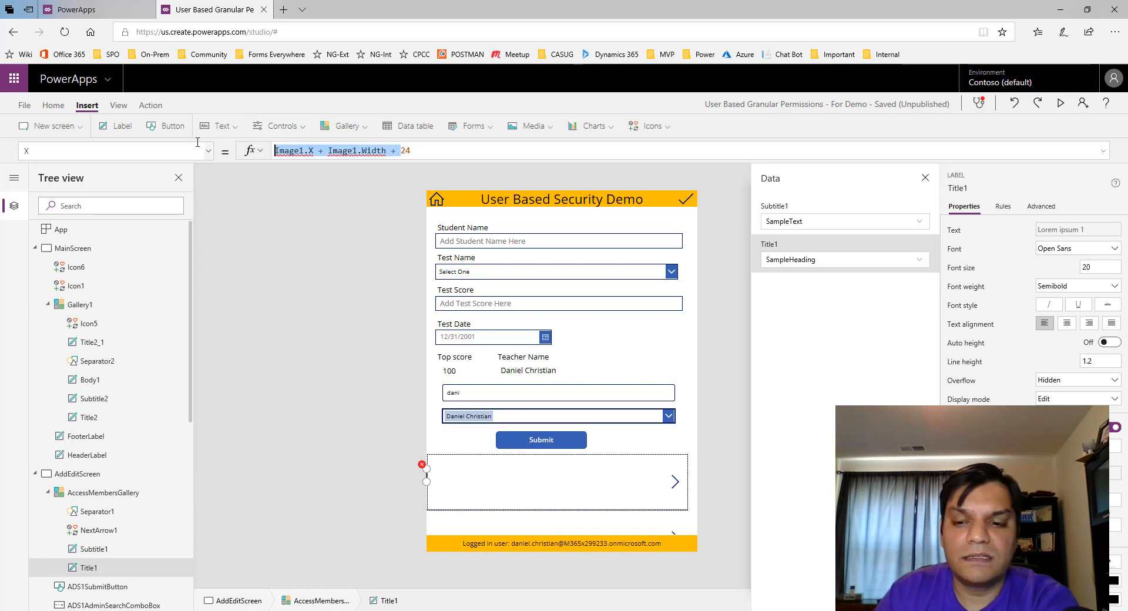
key("BackSpace")
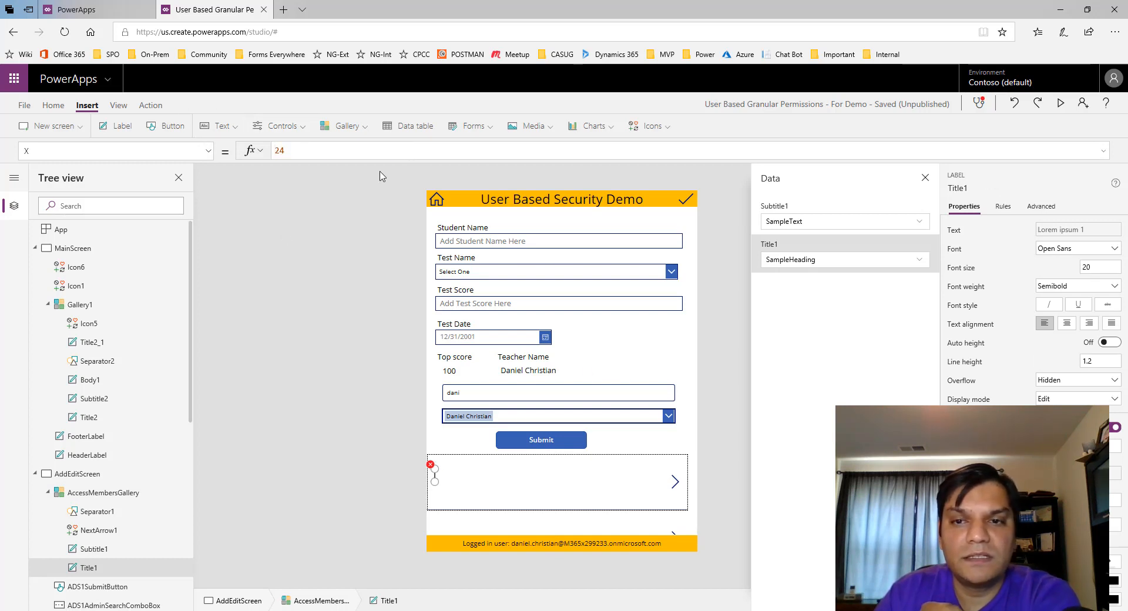
Delete Subtitle1 from AccessMembersGallery and stretch Title1 across the row to a width of 520
left_click(821, 217)
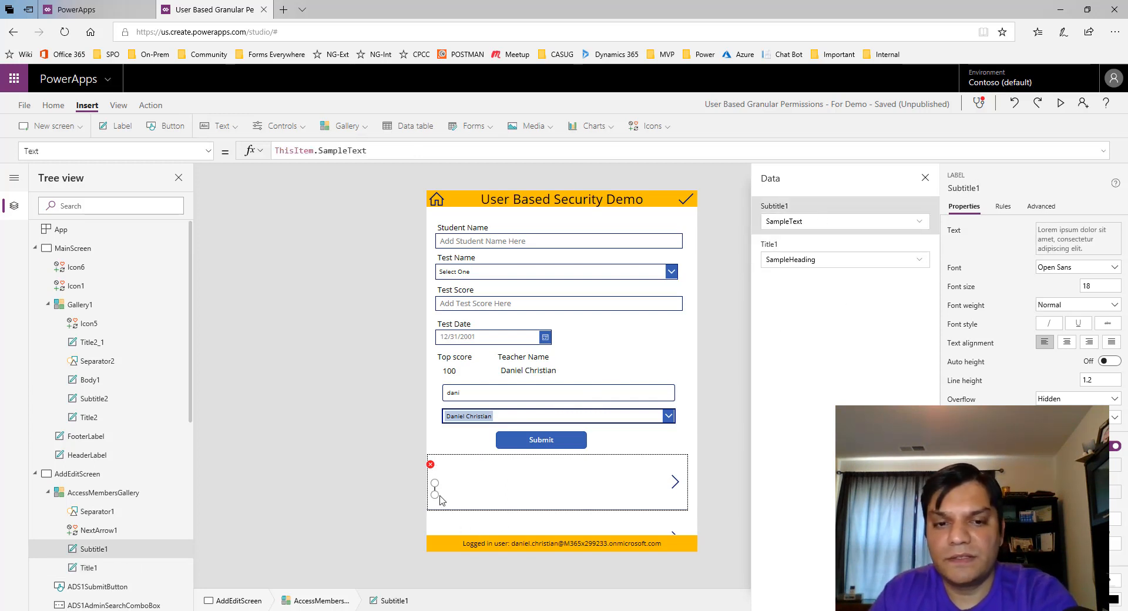
key("Delete")
left_click(433, 466)
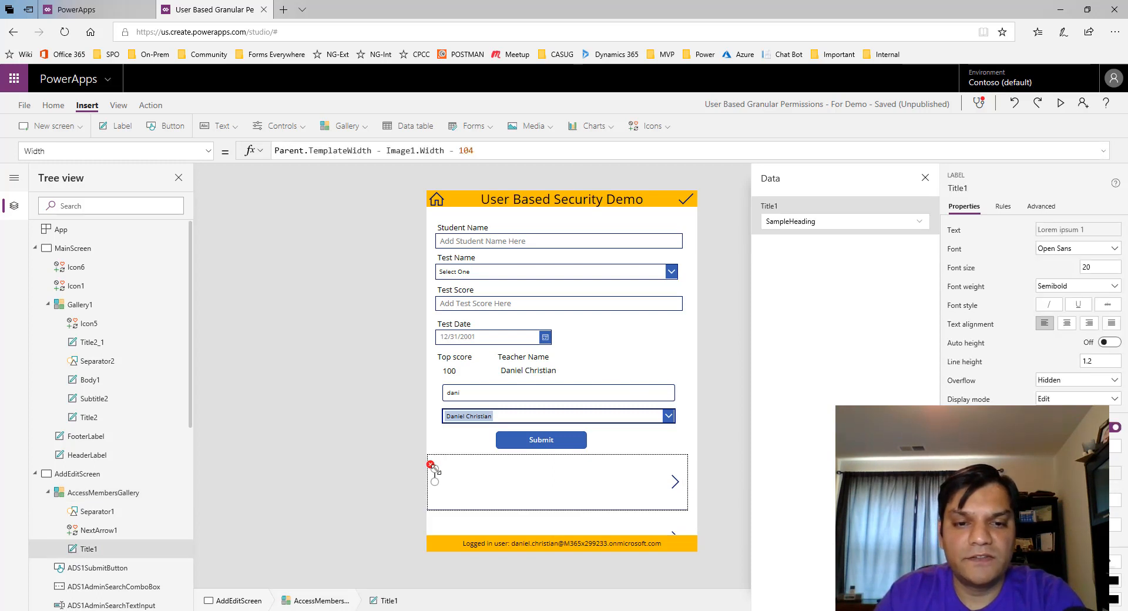
left_click_drag(414, 478, 609, 481)
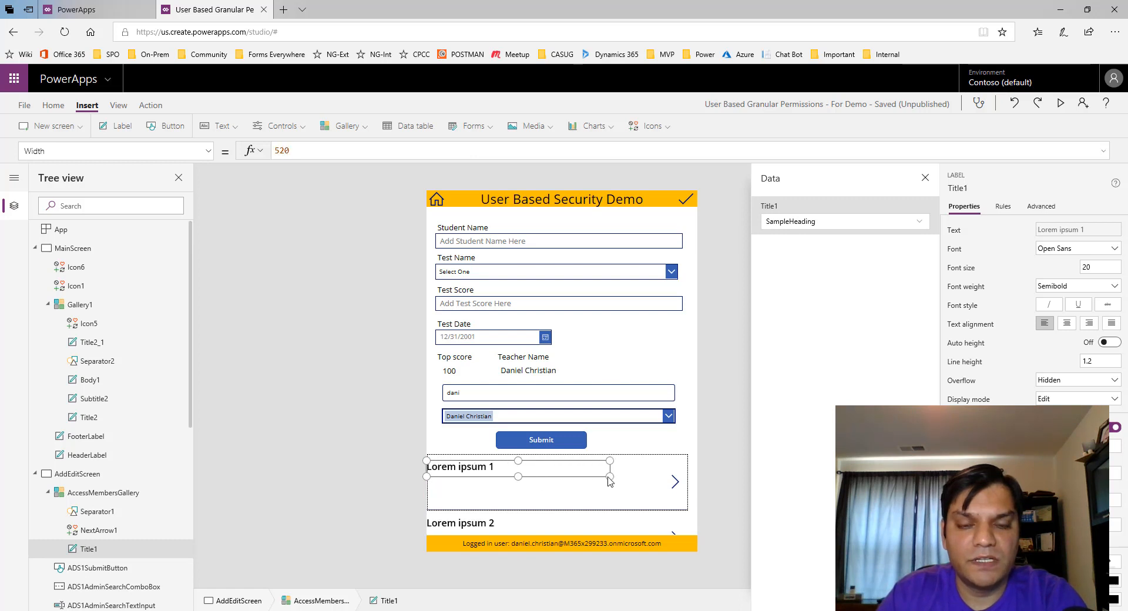
Replace the next arrow in AccessMembersGallery with a cancel (X) icon placed at the far end of the row
left_click(675, 490)
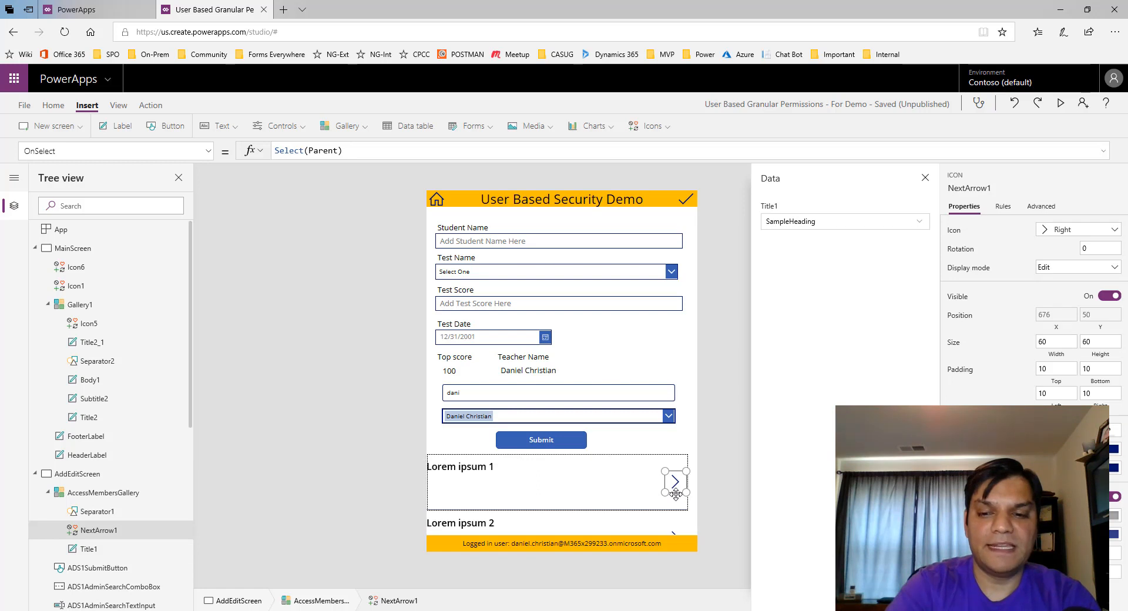
key("Delete")
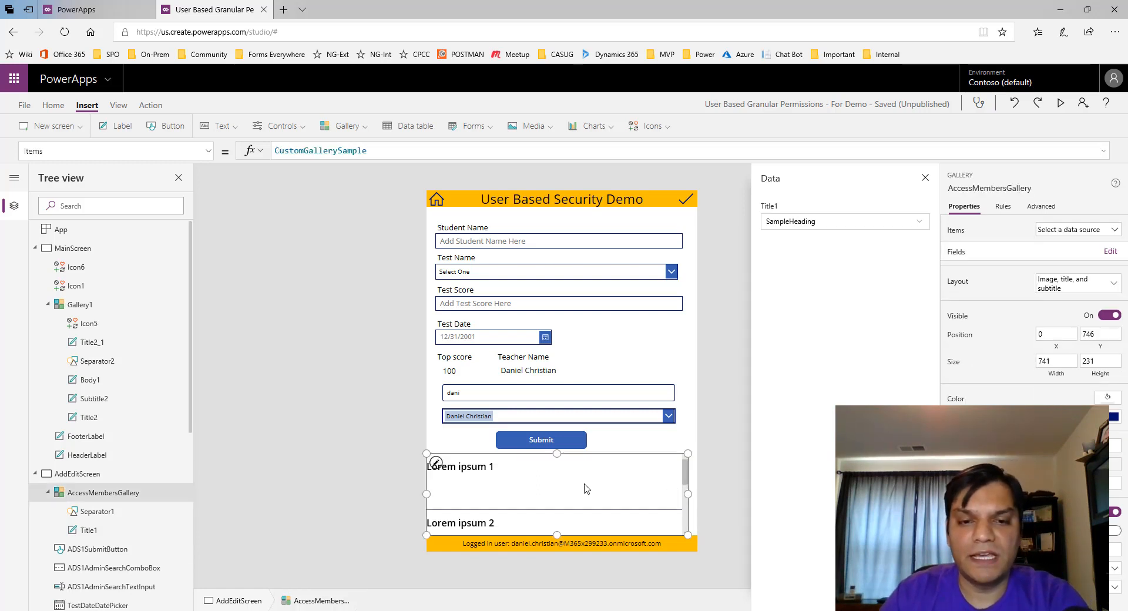
left_click(586, 488)
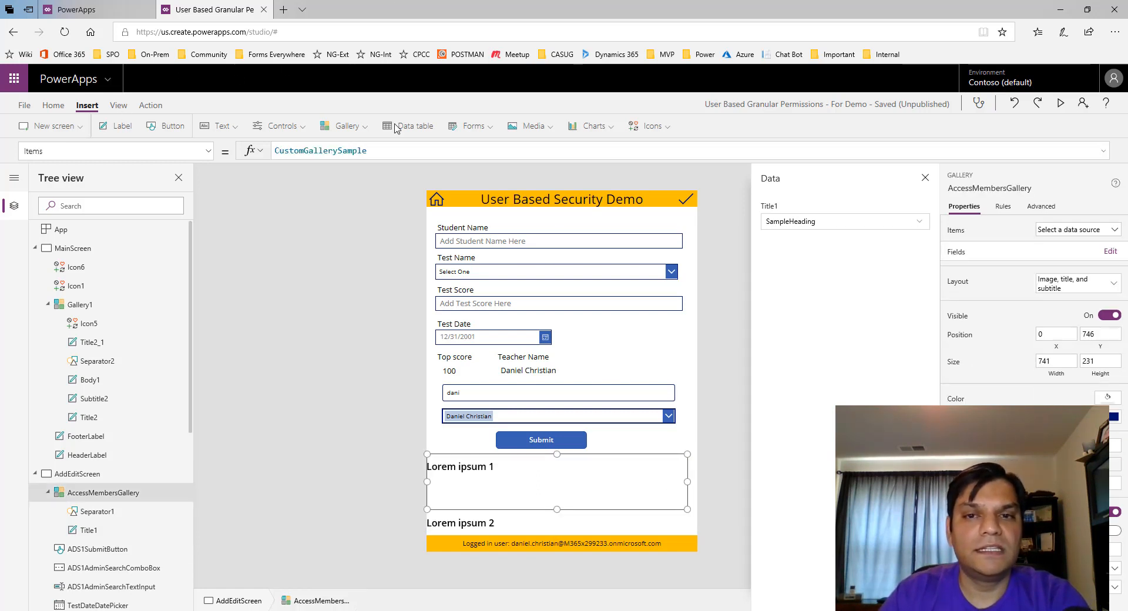
left_click(656, 127)
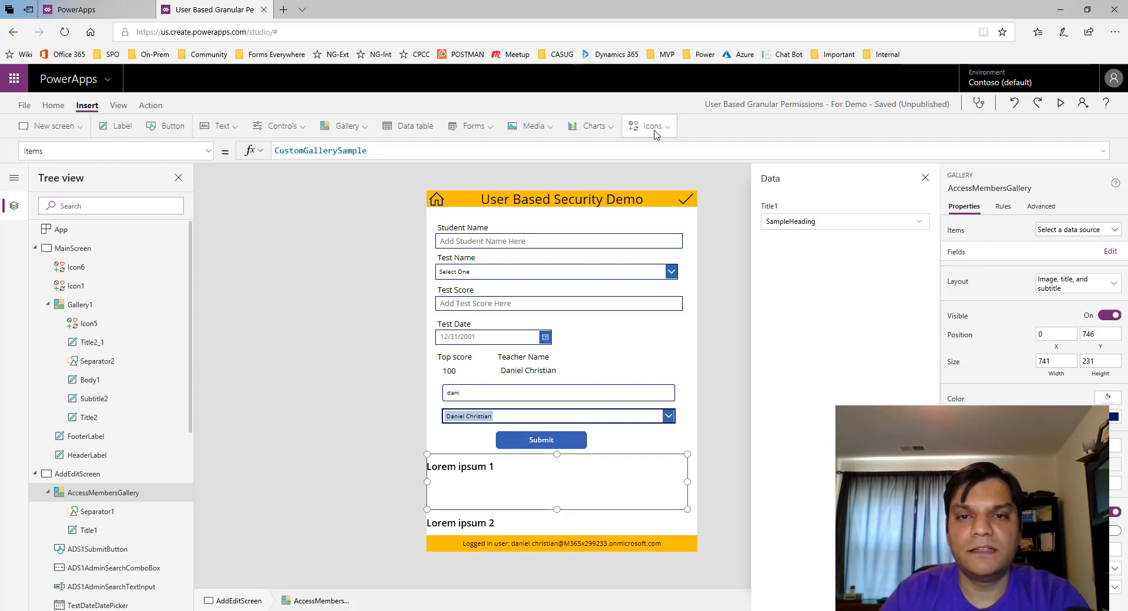
left_click(656, 172)
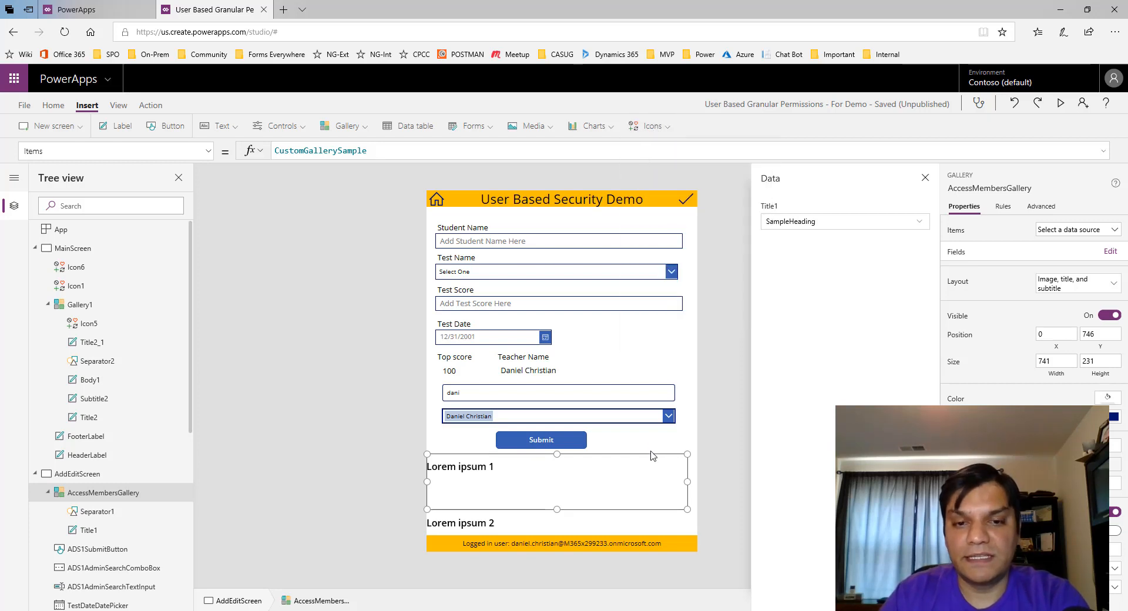
left_click_drag(446, 470, 675, 464)
Shorten the row template of AccessMembersGallery to about half its height and set the gallery's Items to AccessMemberCol
left_click(573, 508)
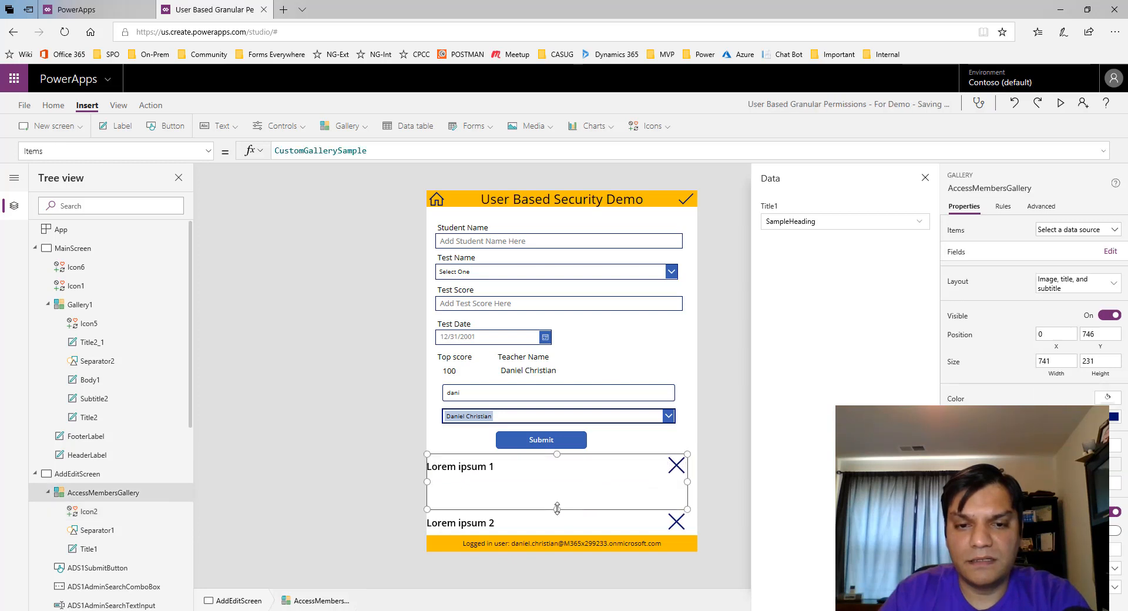
left_click_drag(557, 509, 558, 482)
left_click_drag(396, 153, 201, 134)
type("acc")
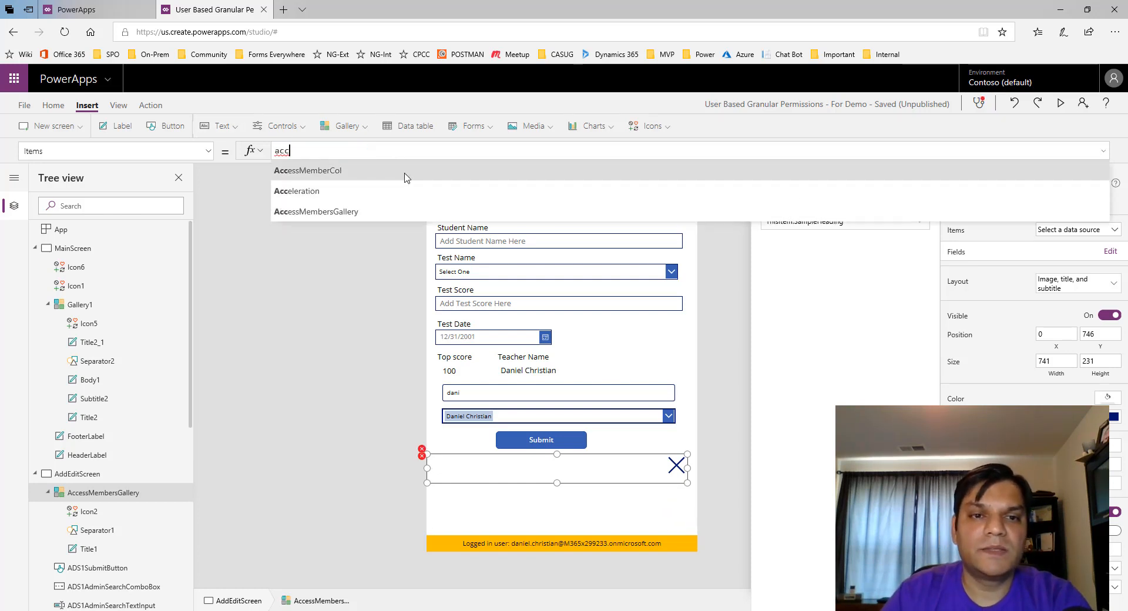
key("Return")
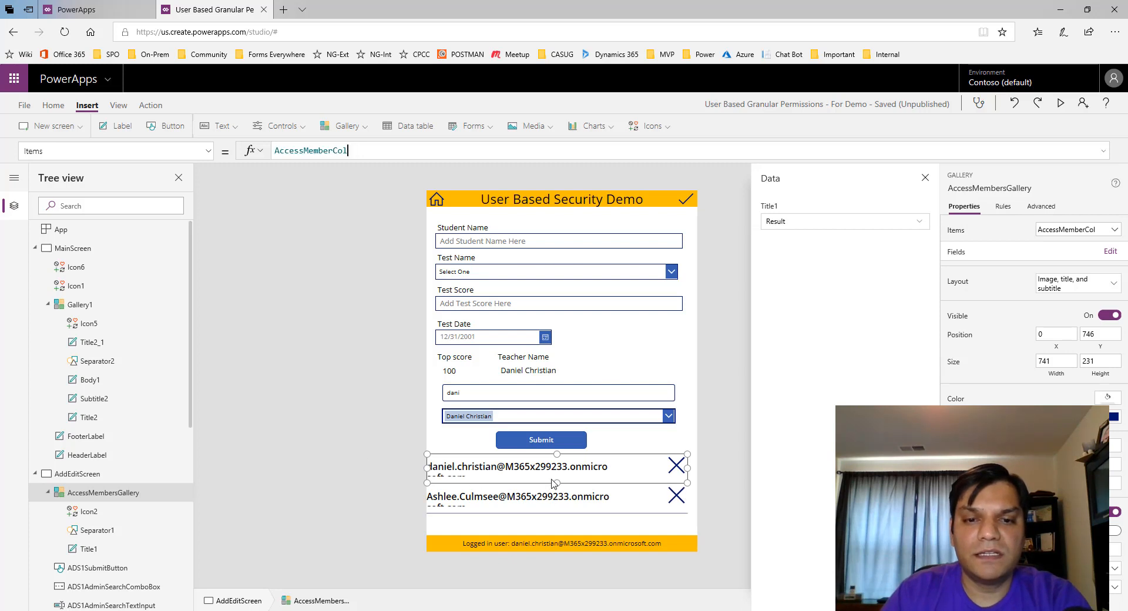
Widen Title1 to 643 so each address fits on one line, and adjust AccessMembersGallery to a height of 191 at position 13, 759
left_click(544, 475)
left_click_drag(606, 476, 653, 481)
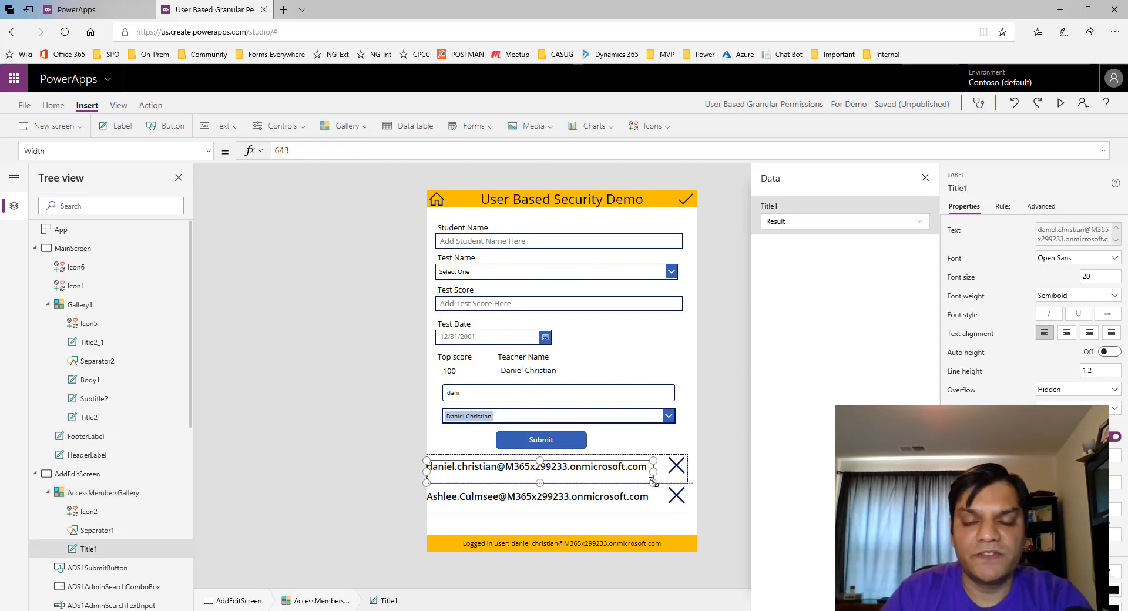
left_click(595, 517)
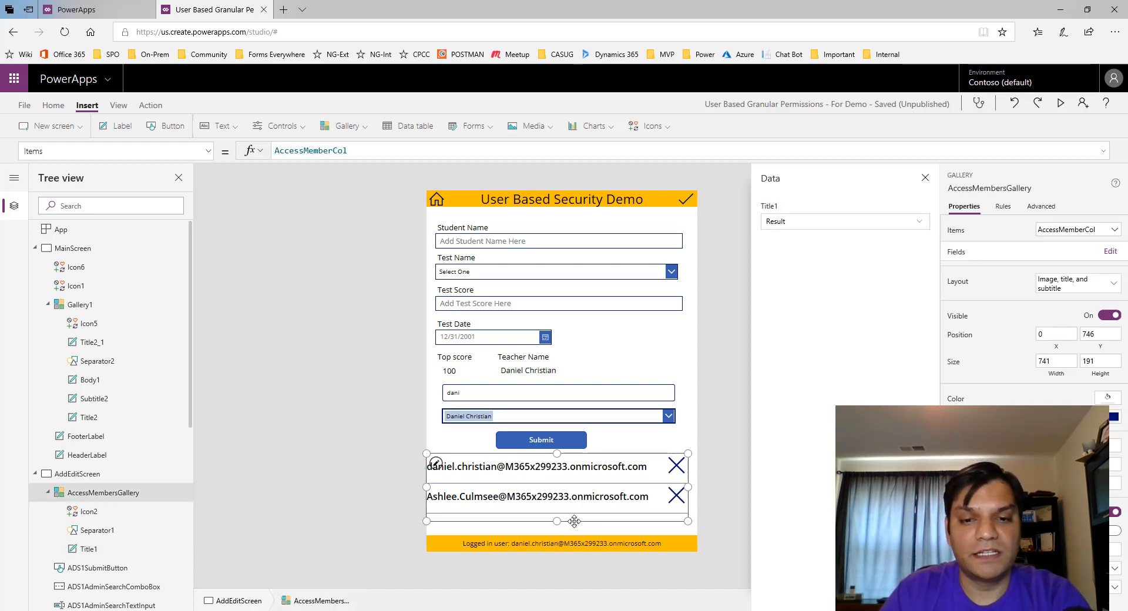
left_click_drag(558, 525, 563, 529)
left_click(729, 509)
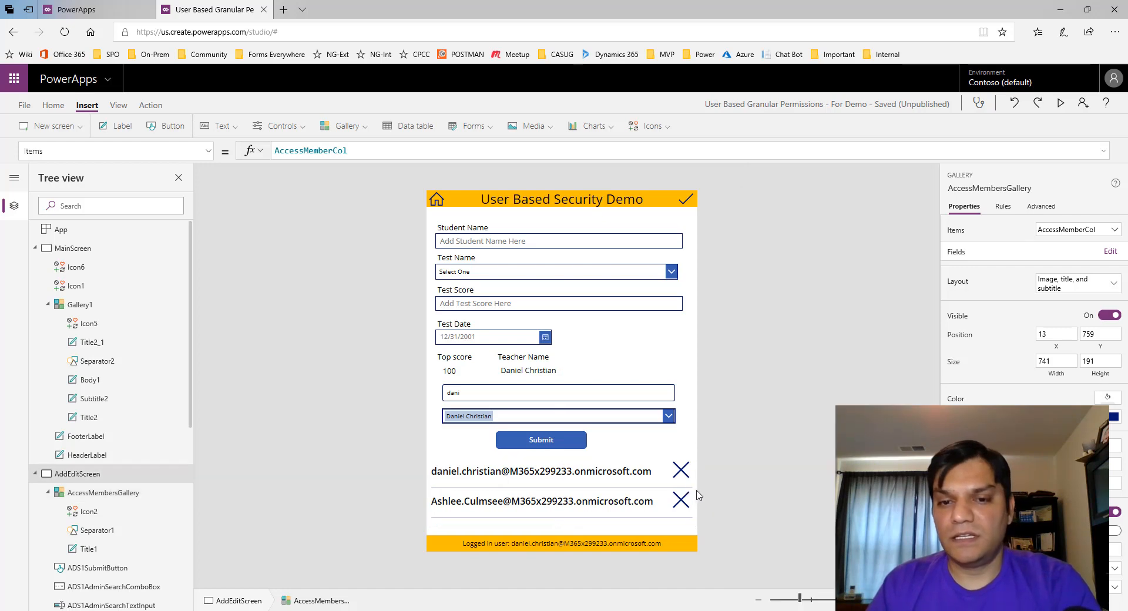
left_click(681, 471)
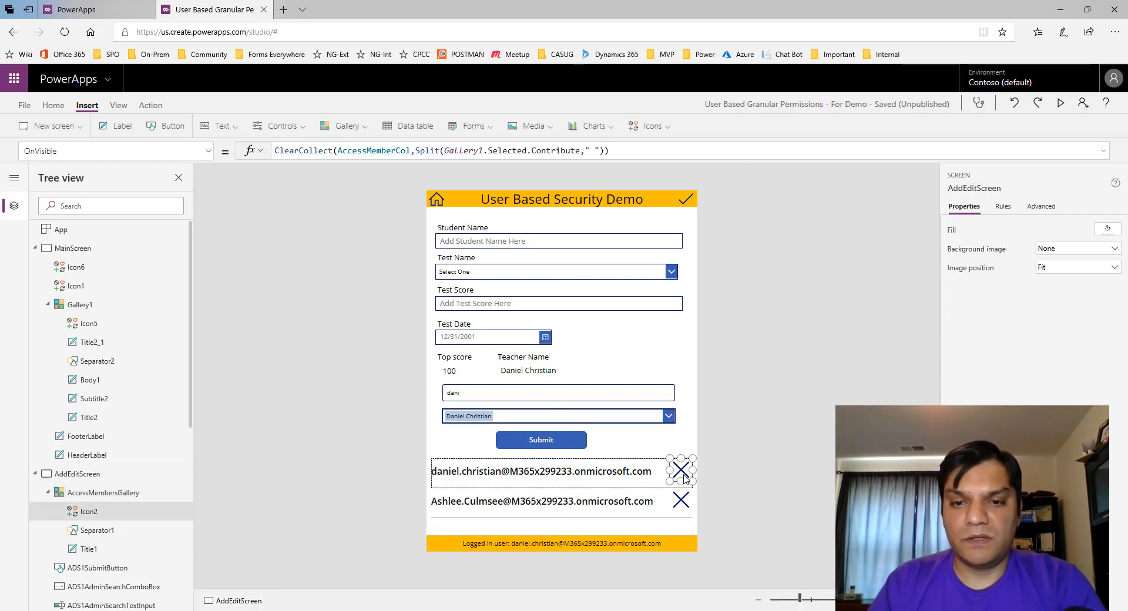
left_click(770, 498)
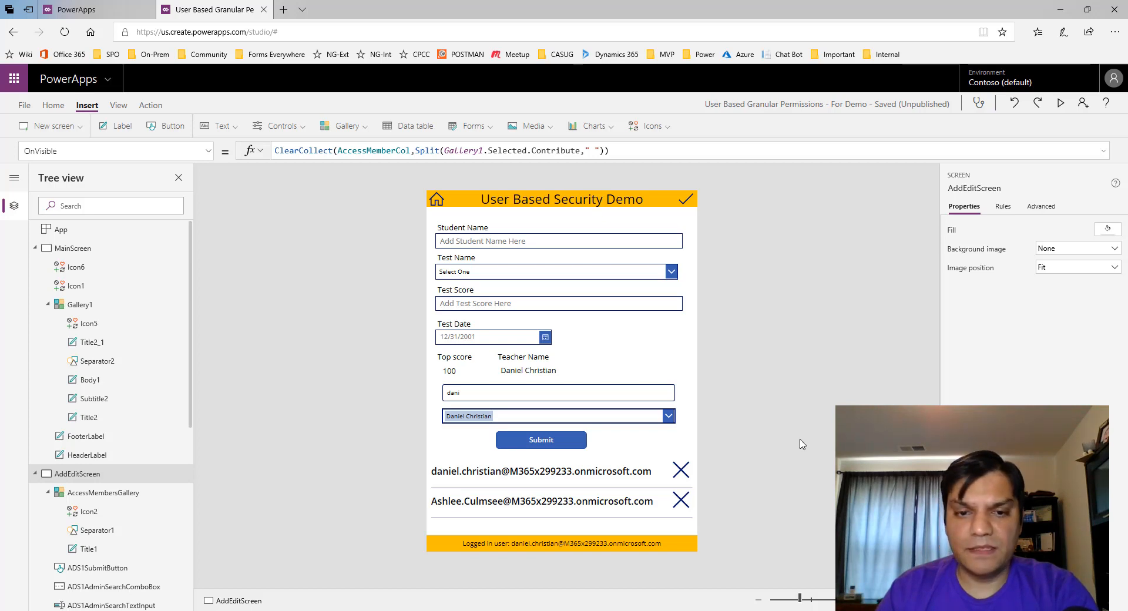
left_click(526, 445)
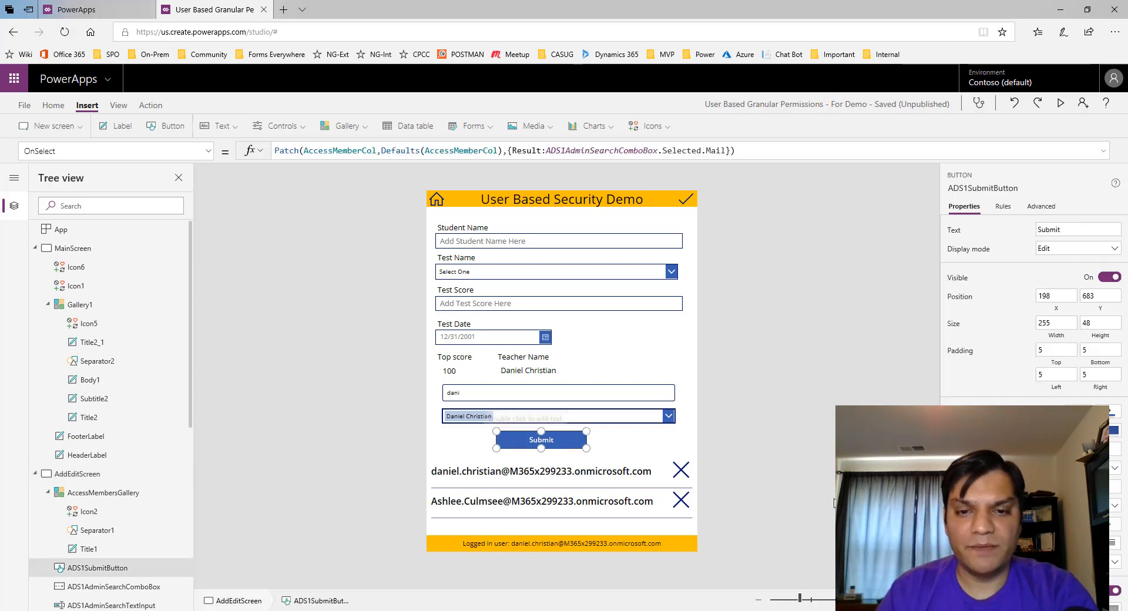
left_click(623, 528)
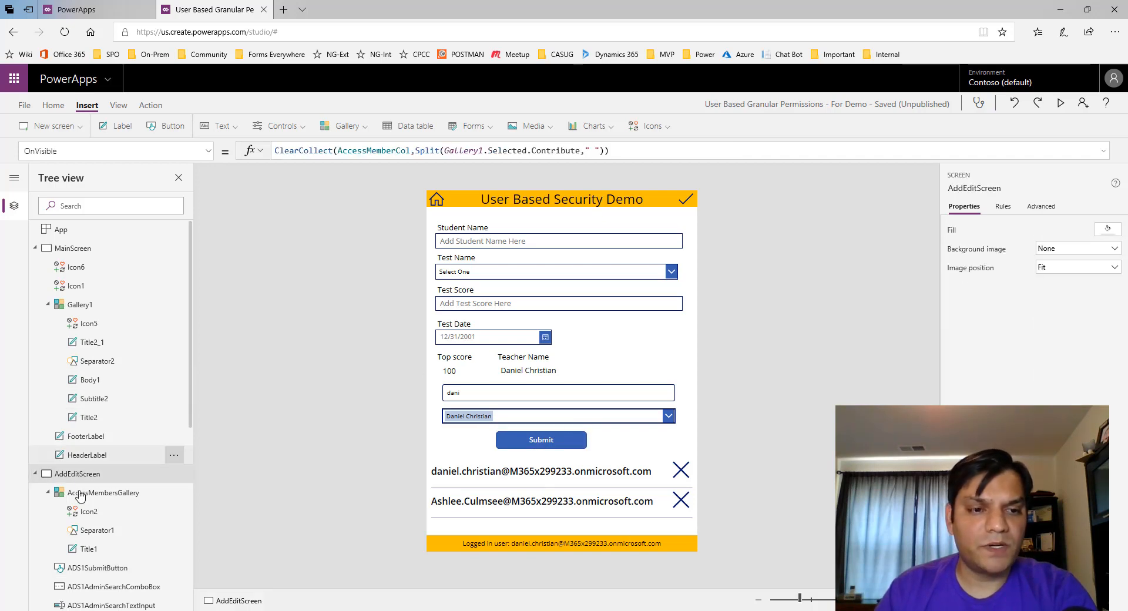
Add a label beside the Test Date and Teacher Name fields with Text Concat(AccessMembersGallery.AllItems,Result," "), and widen it to the screen edge
left_click(114, 136)
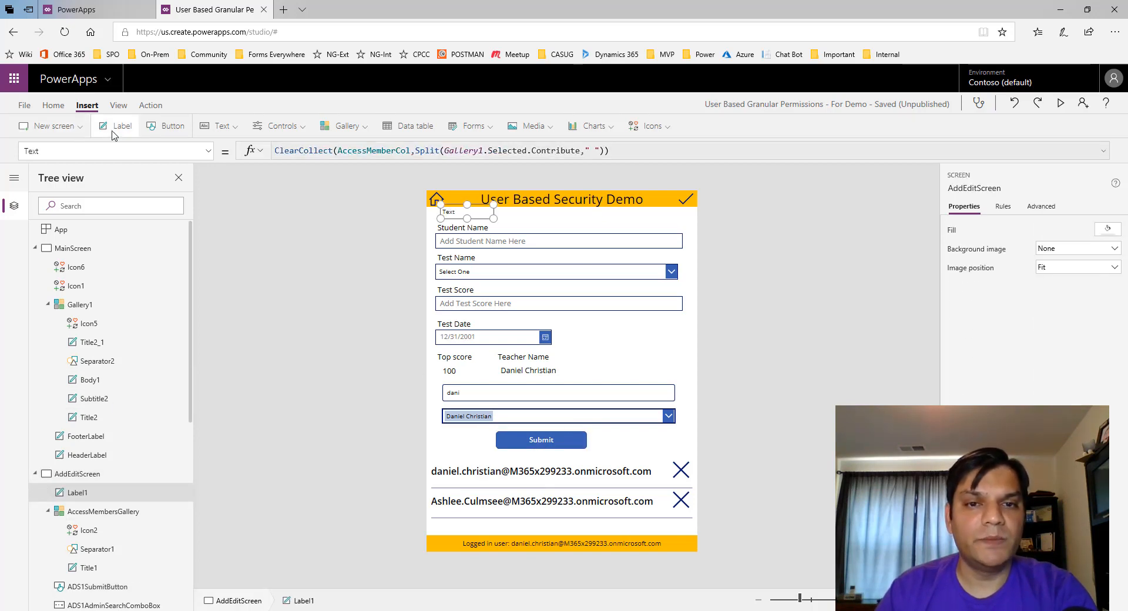
left_click_drag(477, 215, 683, 372)
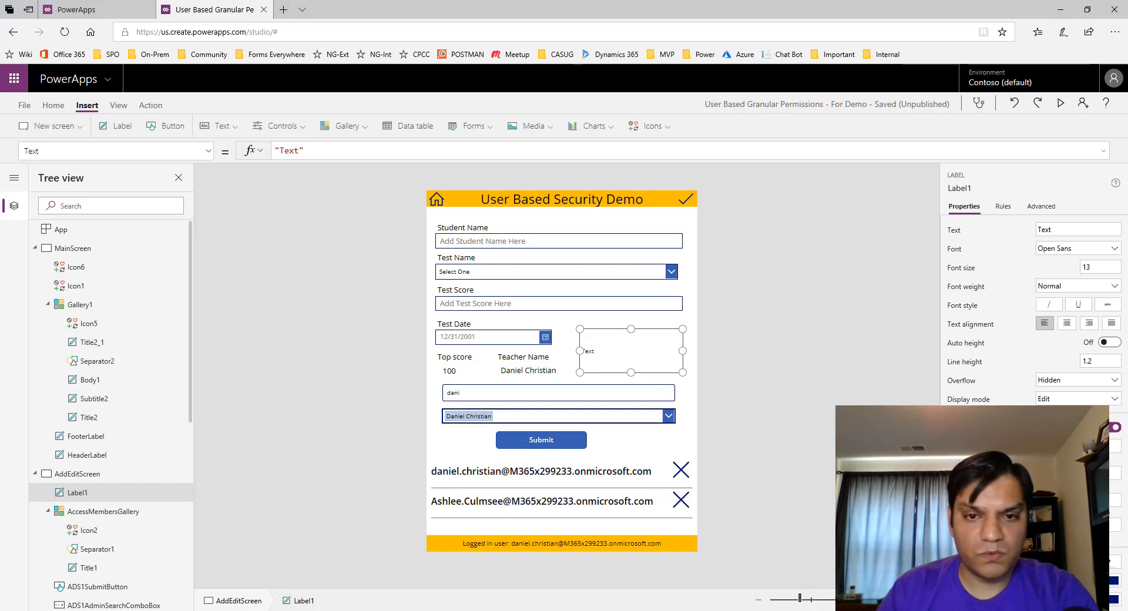
left_click(321, 150)
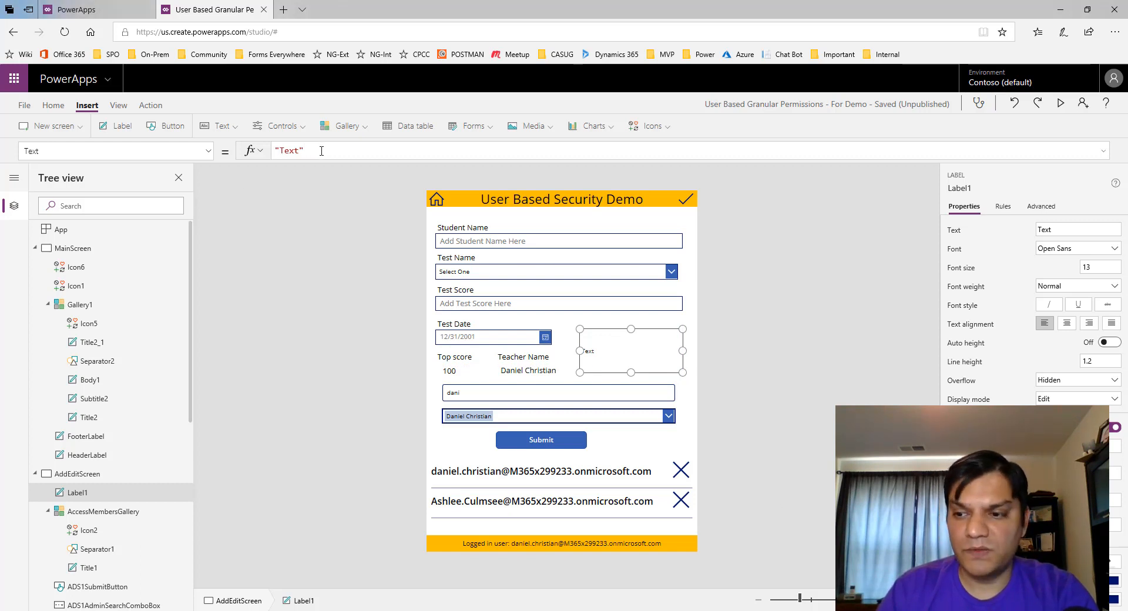
key("ctrl+a")
type("Concat(AccessMembersGallery.AllItems,Result,\" \")")
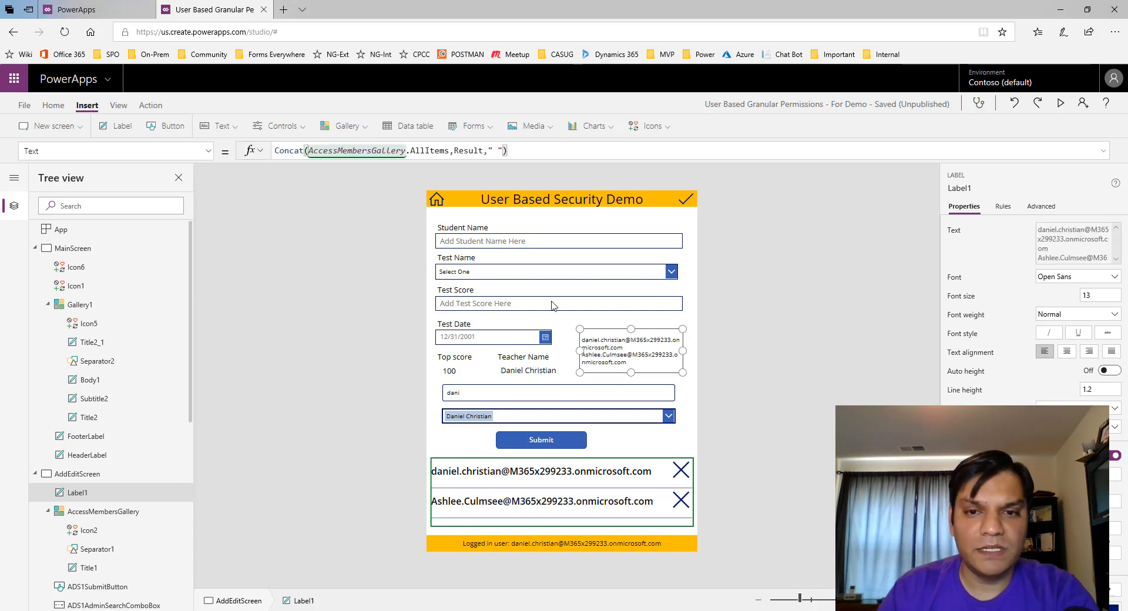
left_click_drag(577, 351, 564, 351)
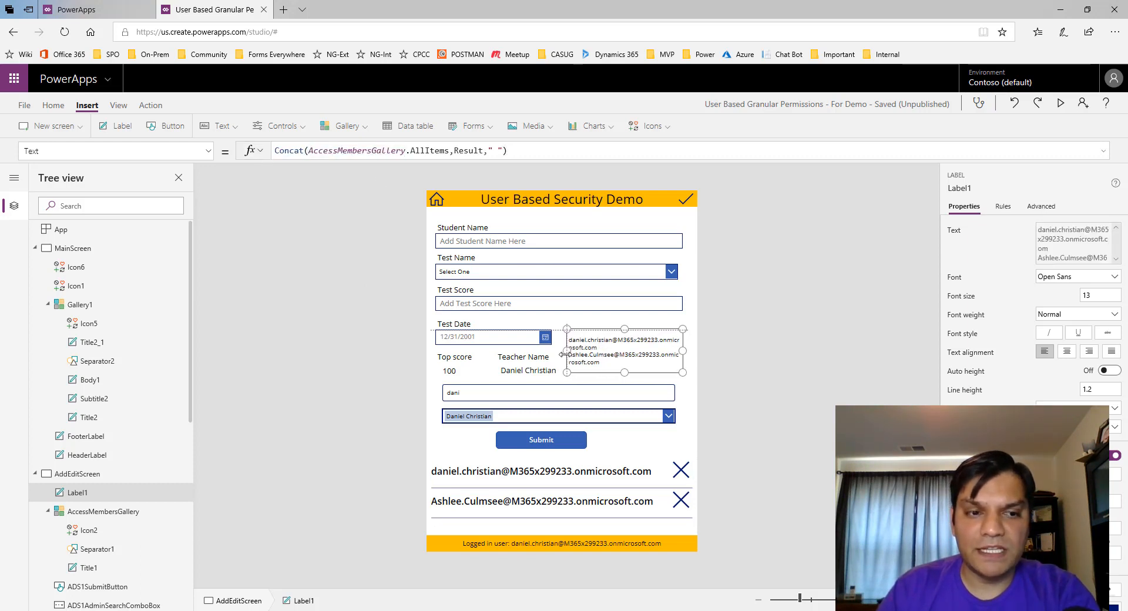
left_click_drag(684, 350, 697, 351)
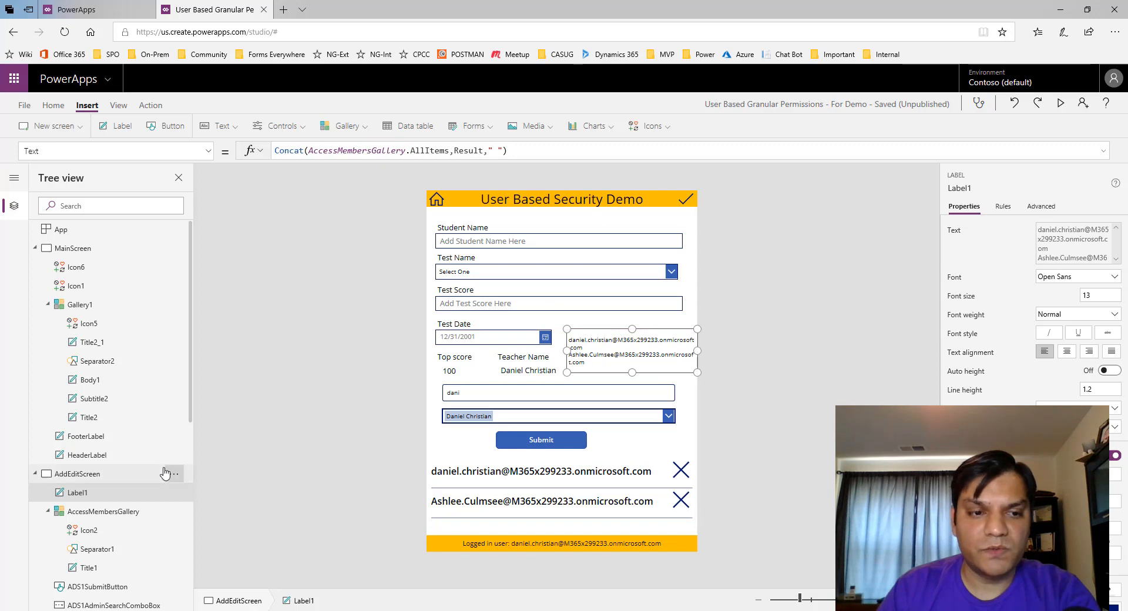
Rename the new label on AddEditScreen to TempLabelLabel
double_click(105, 493)
key("End")
key("BackSpace")
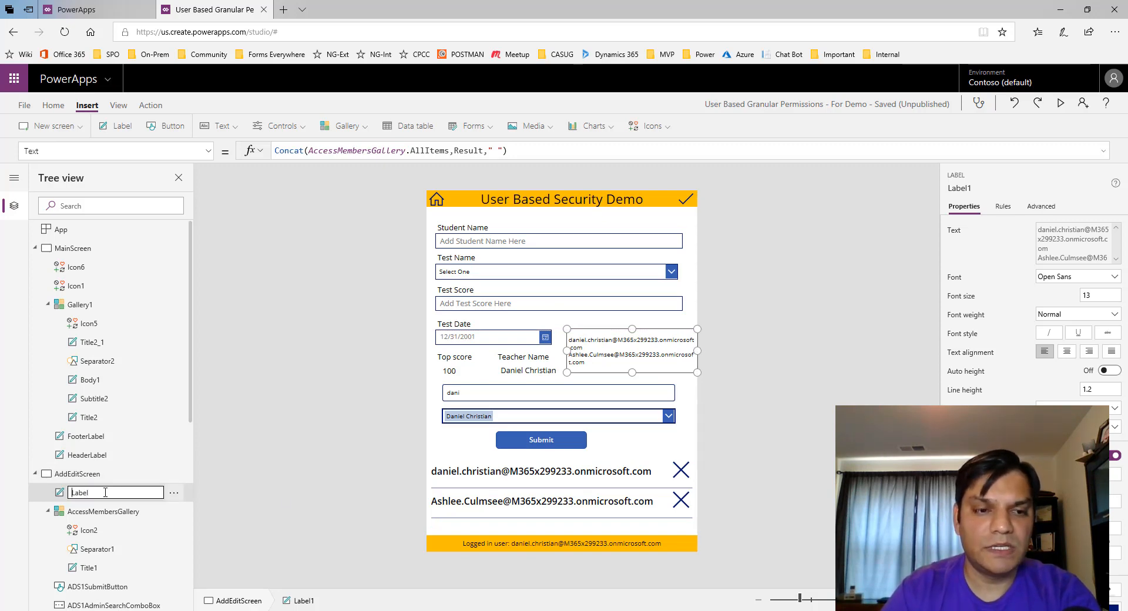
type("TempLabel")
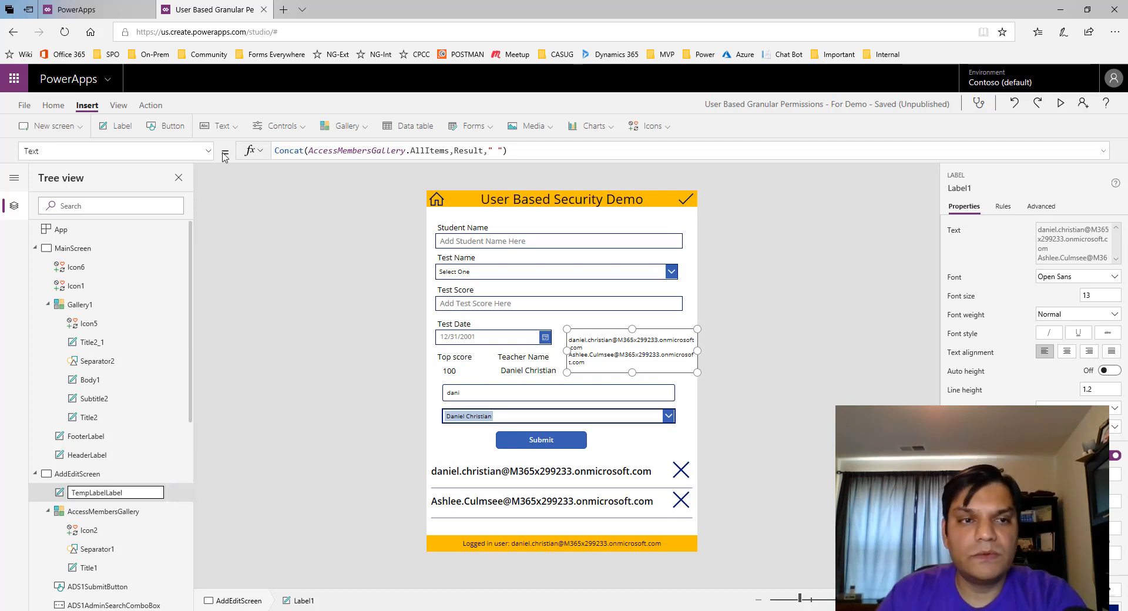
key("Escape")
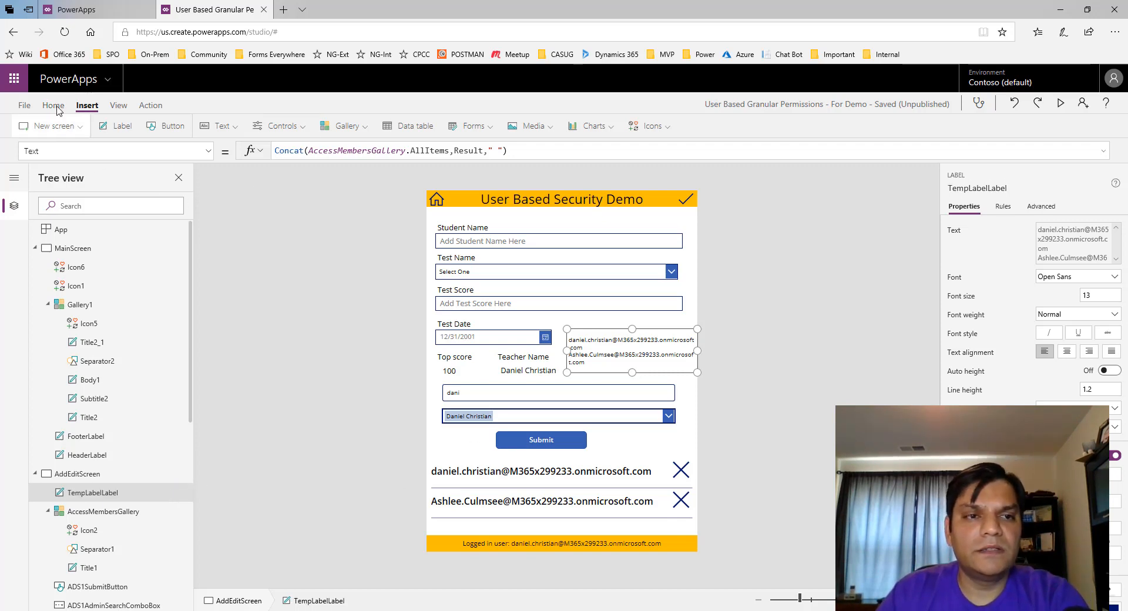
Set the font size of TempLabelLabel to 12
left_click(289, 127)
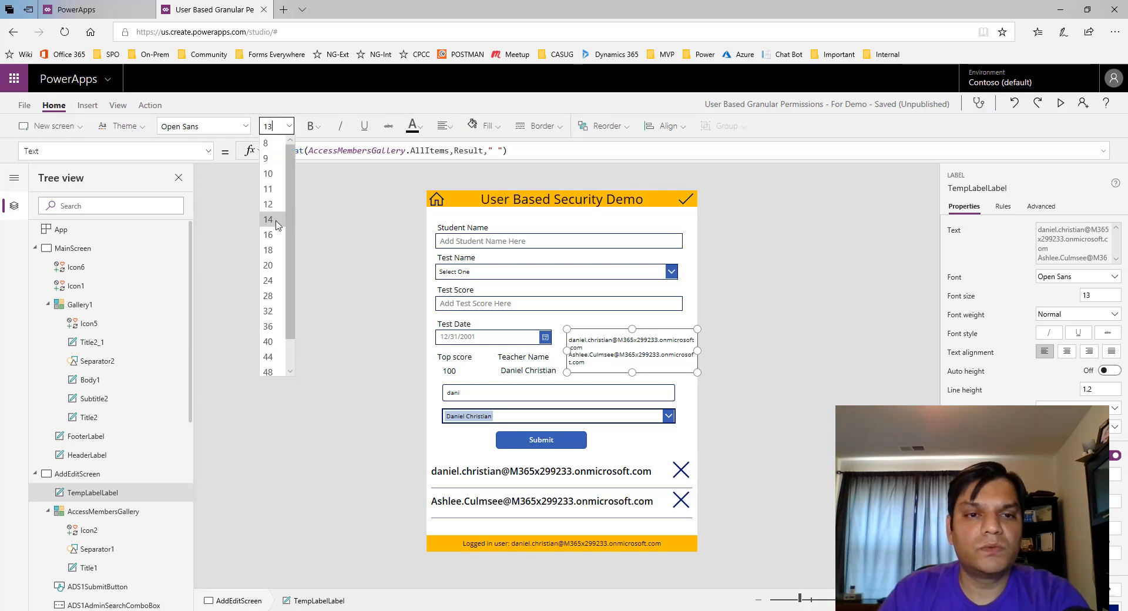
left_click(279, 204)
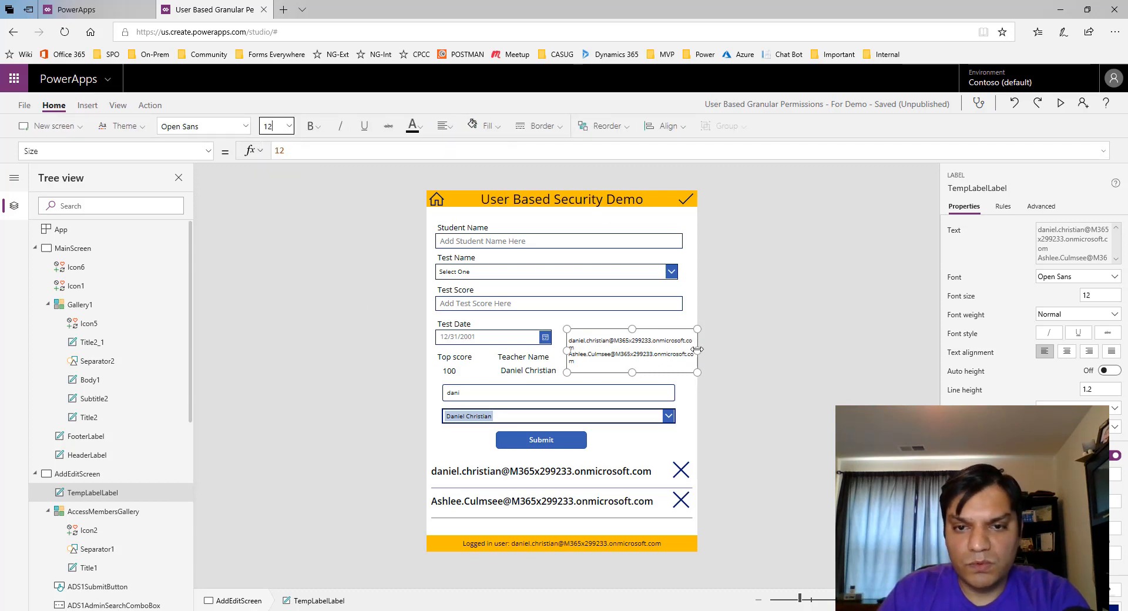
left_click(741, 498)
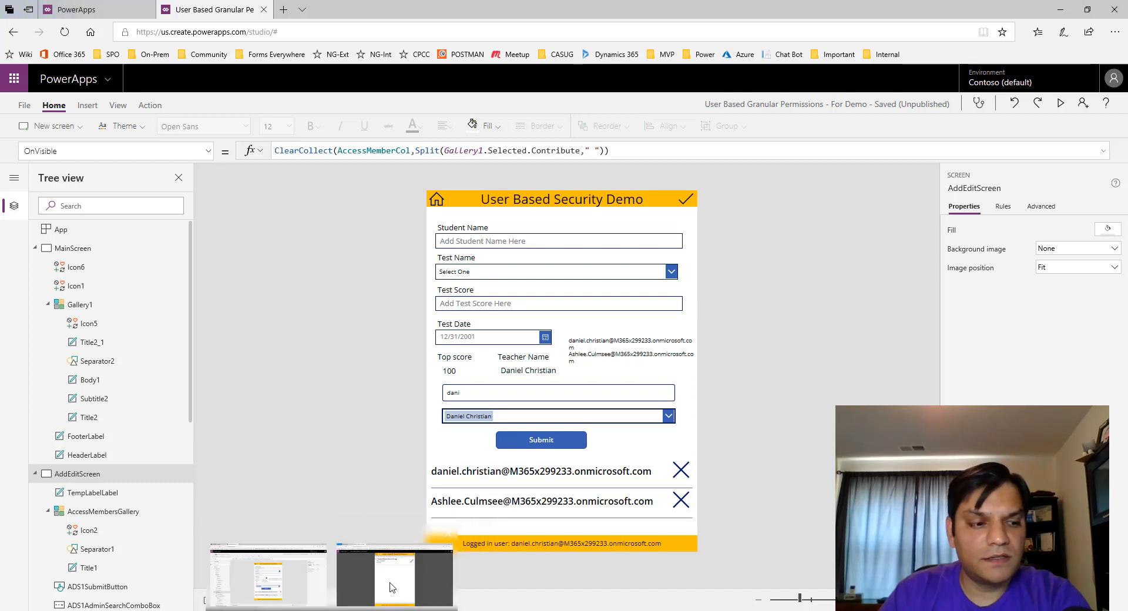
Switch to the InPrivate browser window to check the published app and its apps list, and return to the PowerApps editor
left_click(392, 587)
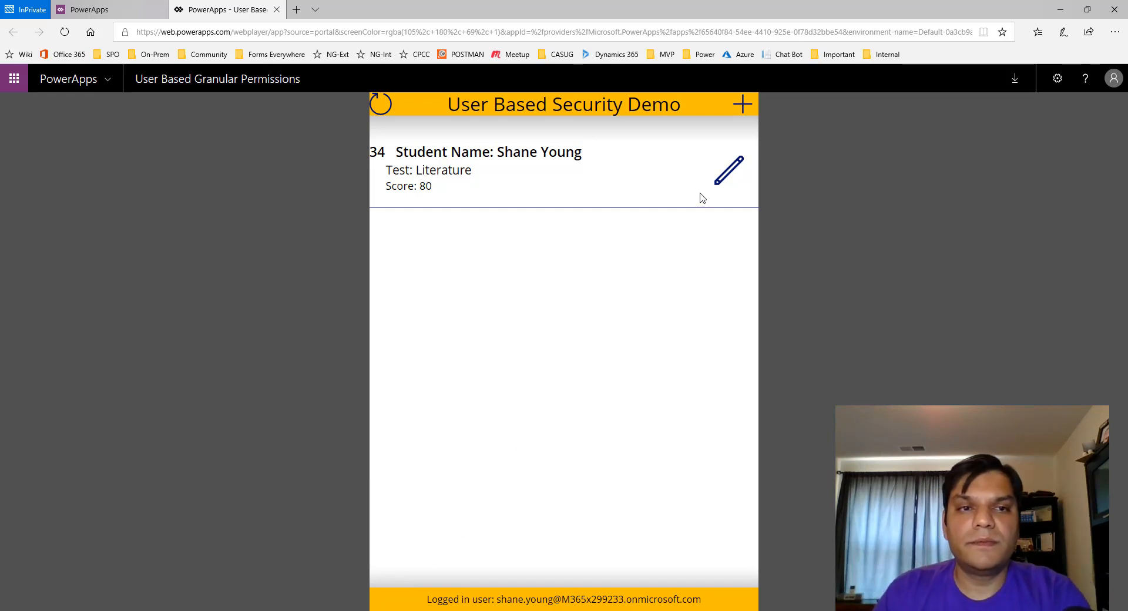
left_click(117, 10)
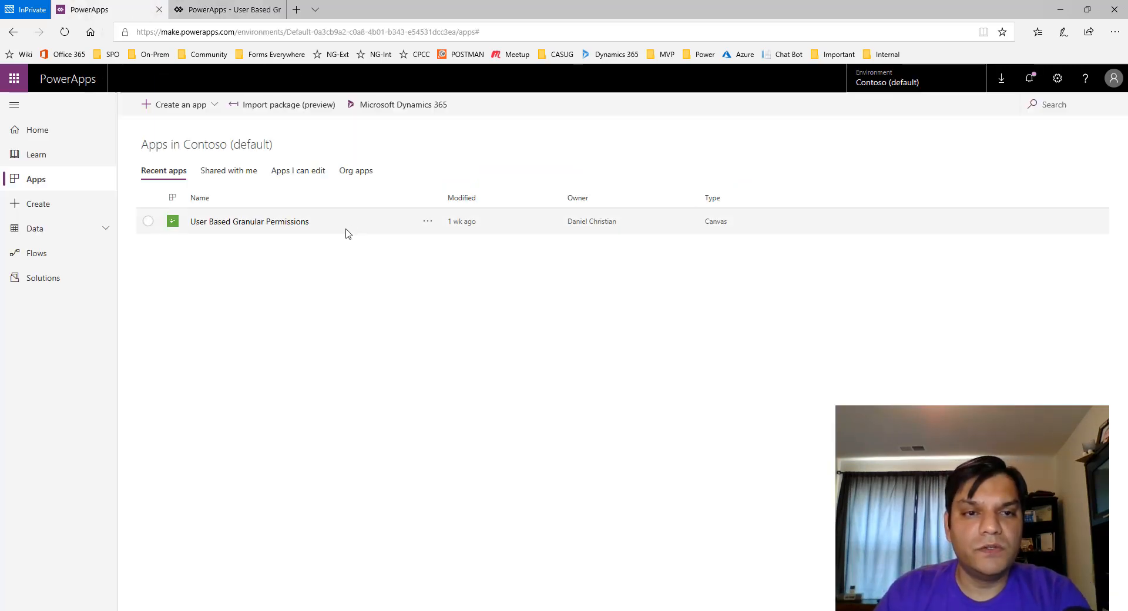
left_click(229, 9)
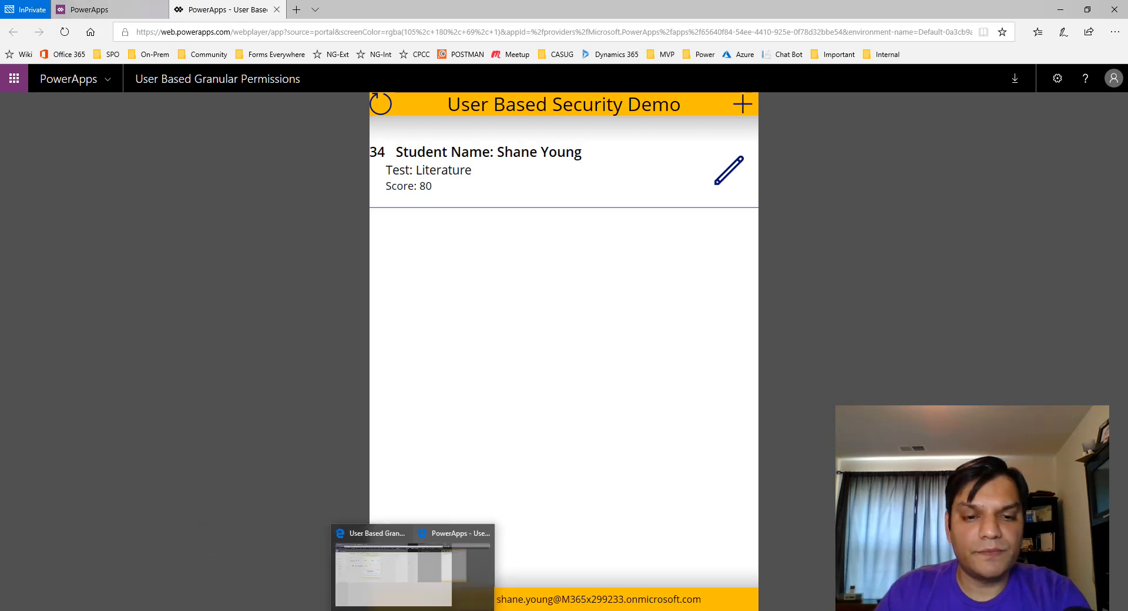
left_click(287, 586)
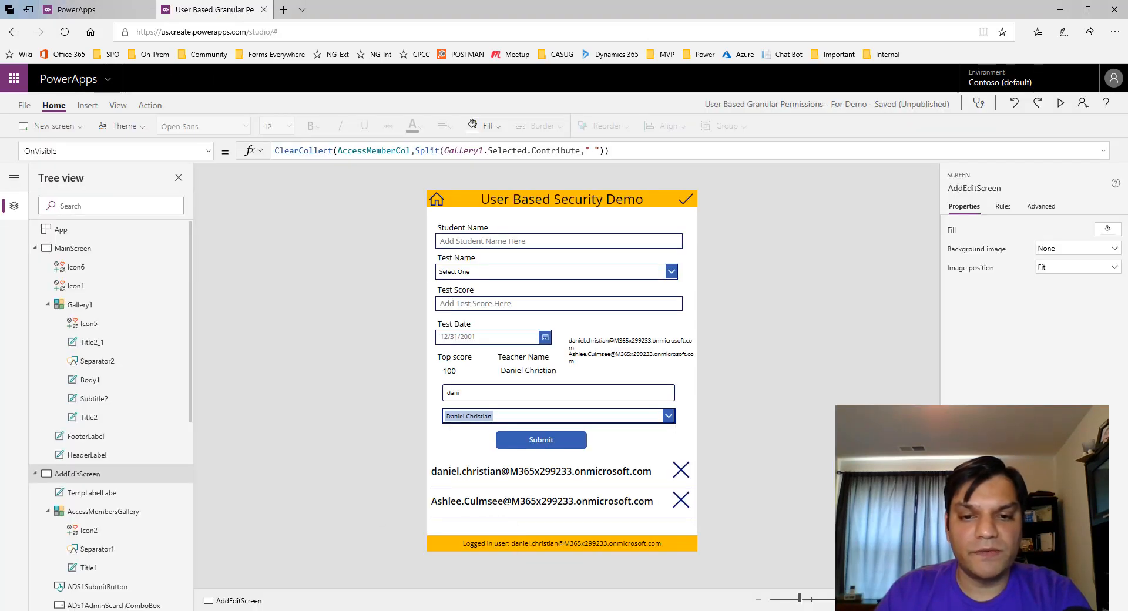
Try setting the OnSelect of the cancel icon in AccessMembersGallery to remove ThisItem from '[dbo].[Test]'
left_click(681, 478)
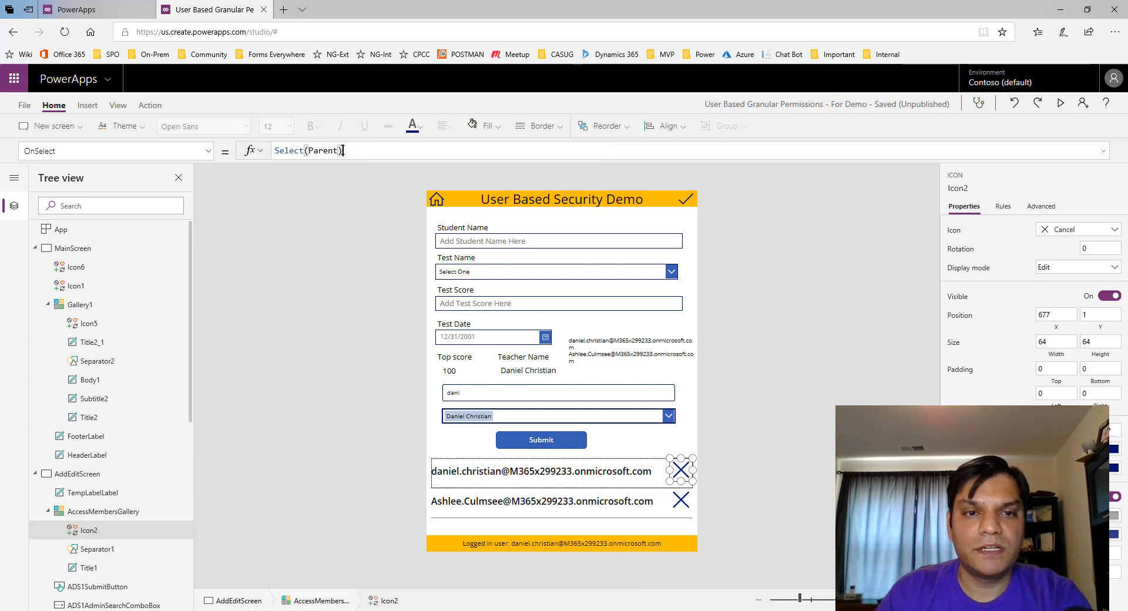
left_click_drag(342, 151, 249, 144)
type("re")
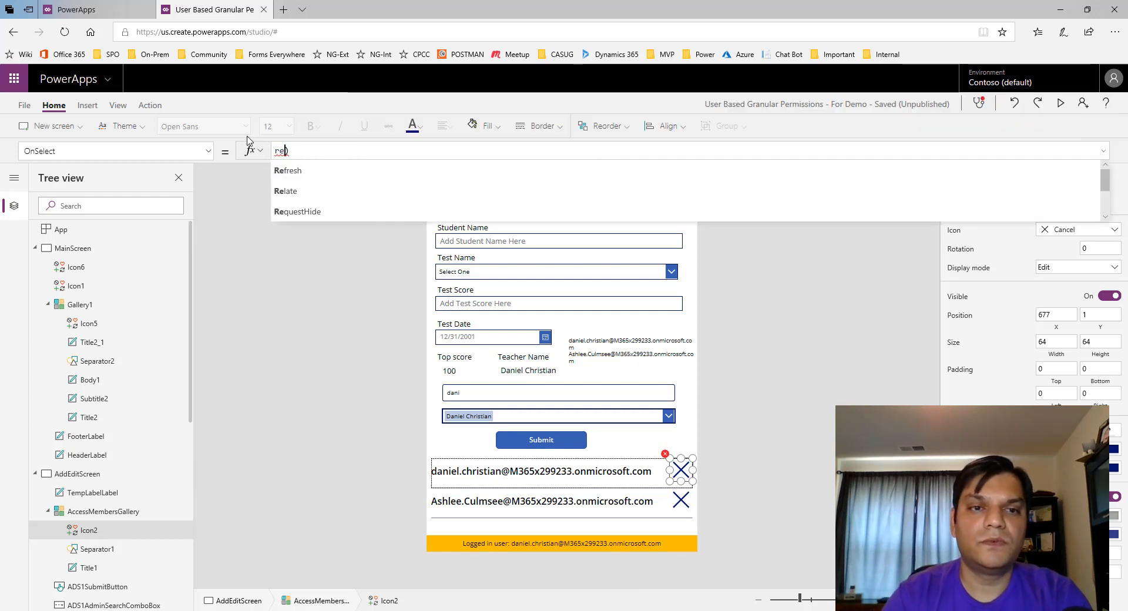
key("Delete")
type("mo")
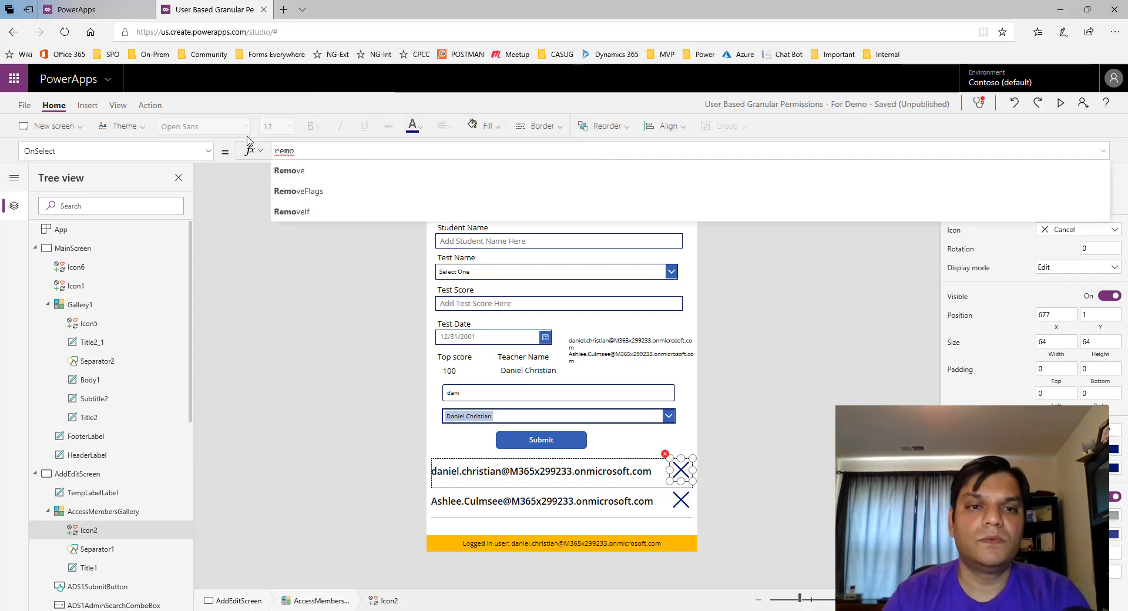
key("Down")
key("Tab")
type("(")
key("Tab")
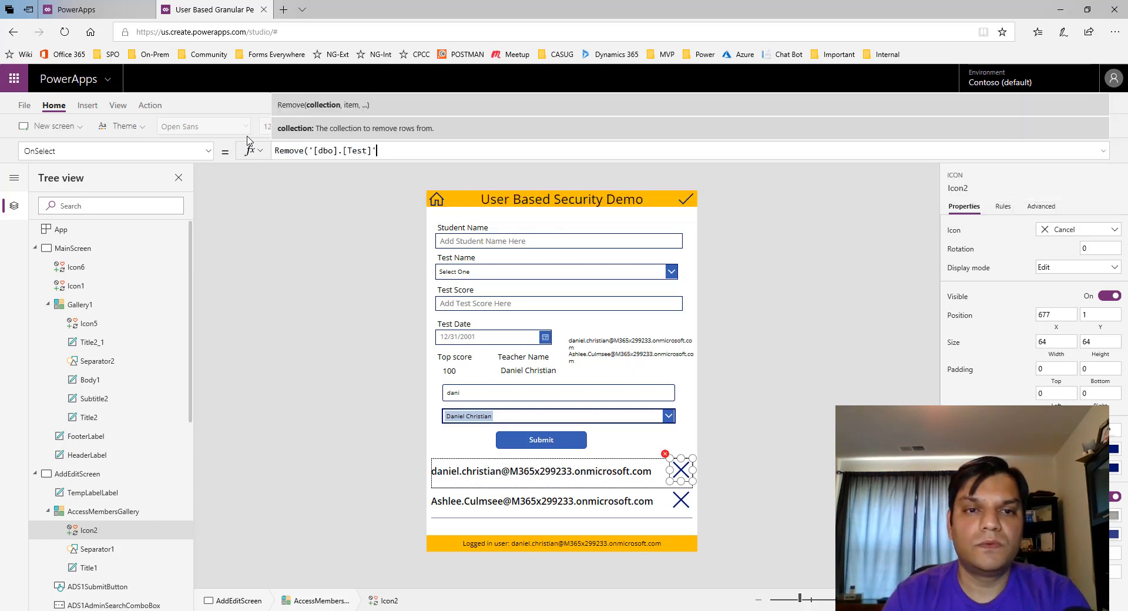
type(",ThisItem")
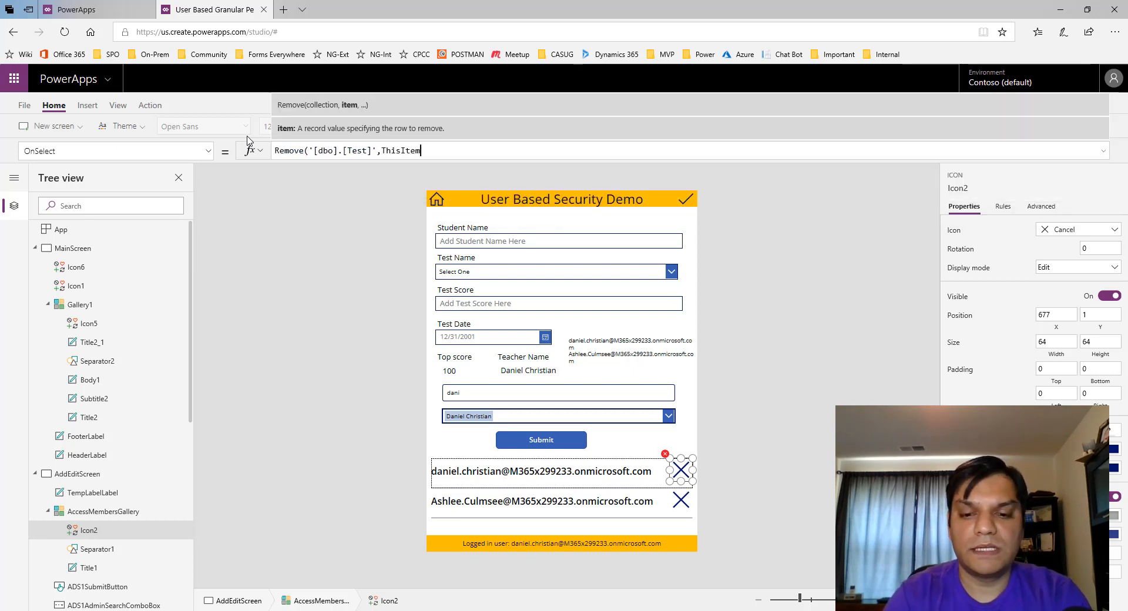
type(")")
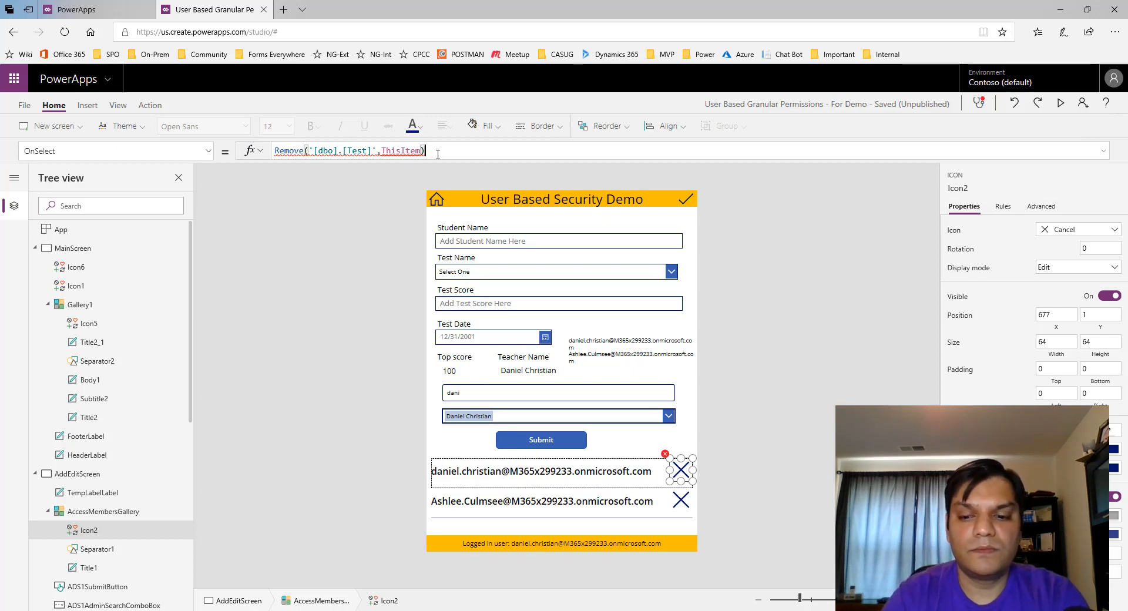
key("BackSpace")
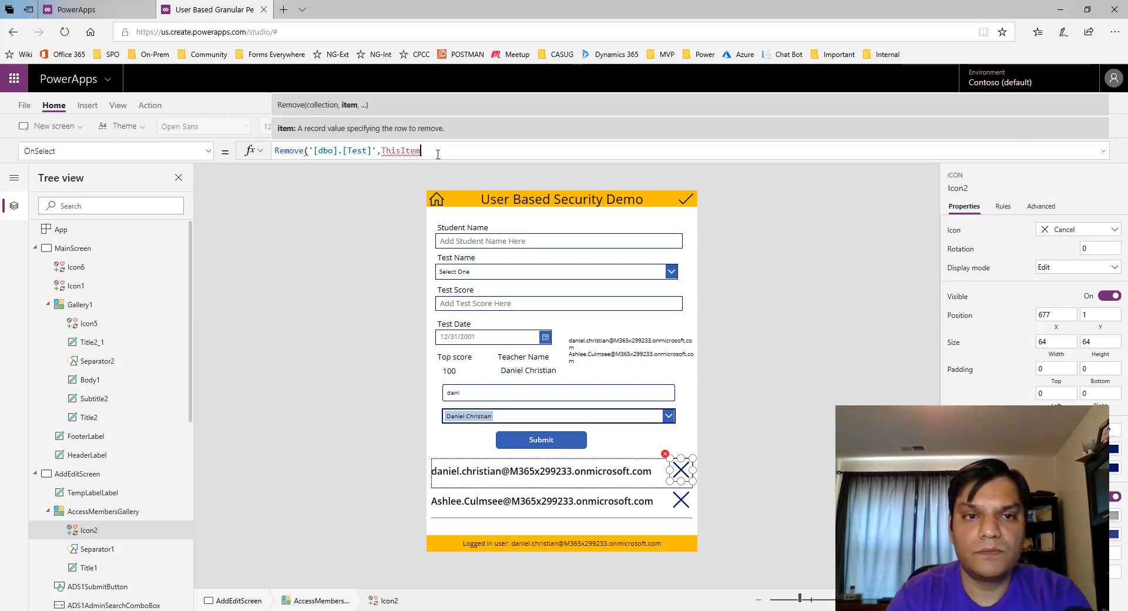
type("(")
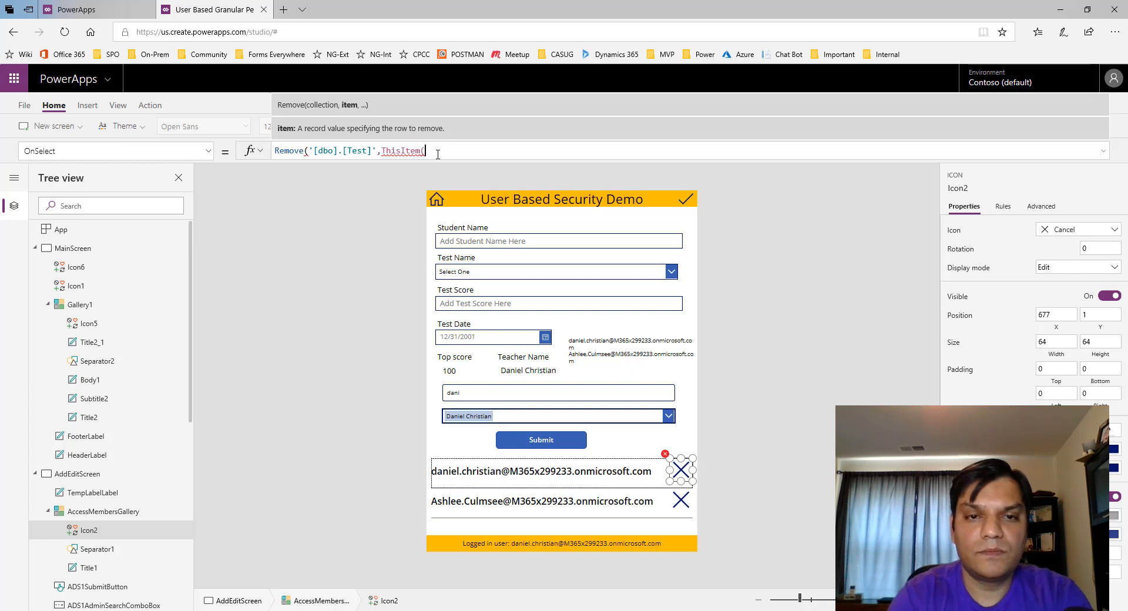
type("))")
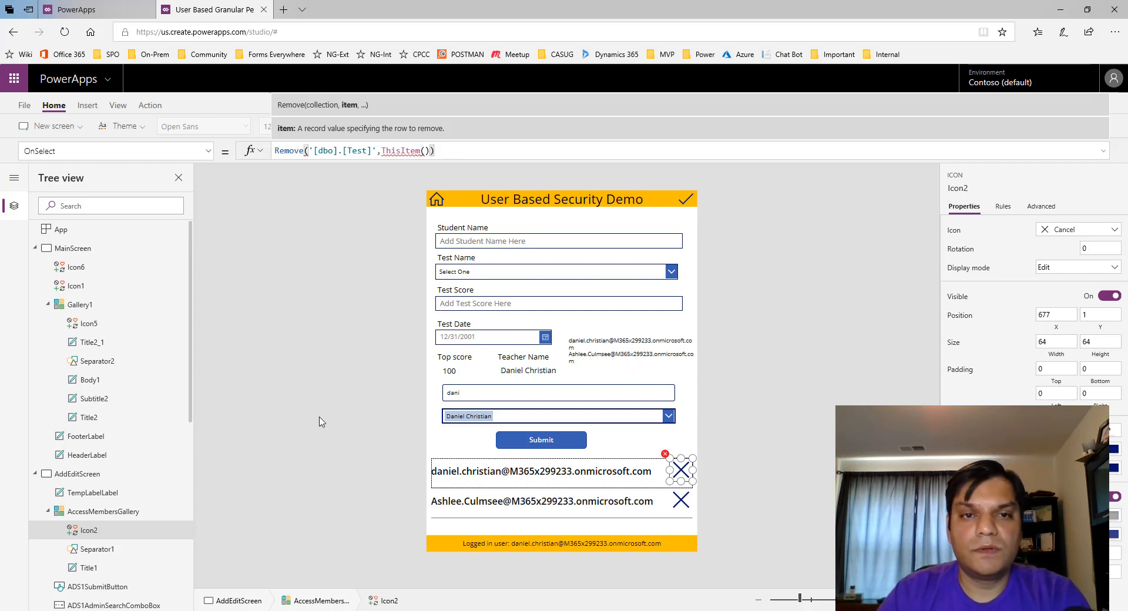
Set the OnSelect formula of the cancel icon in AccessMembersGallery to Remove(AccessMemberCol,ThisItem)
key("ctrl+a")
key("BackSpace")
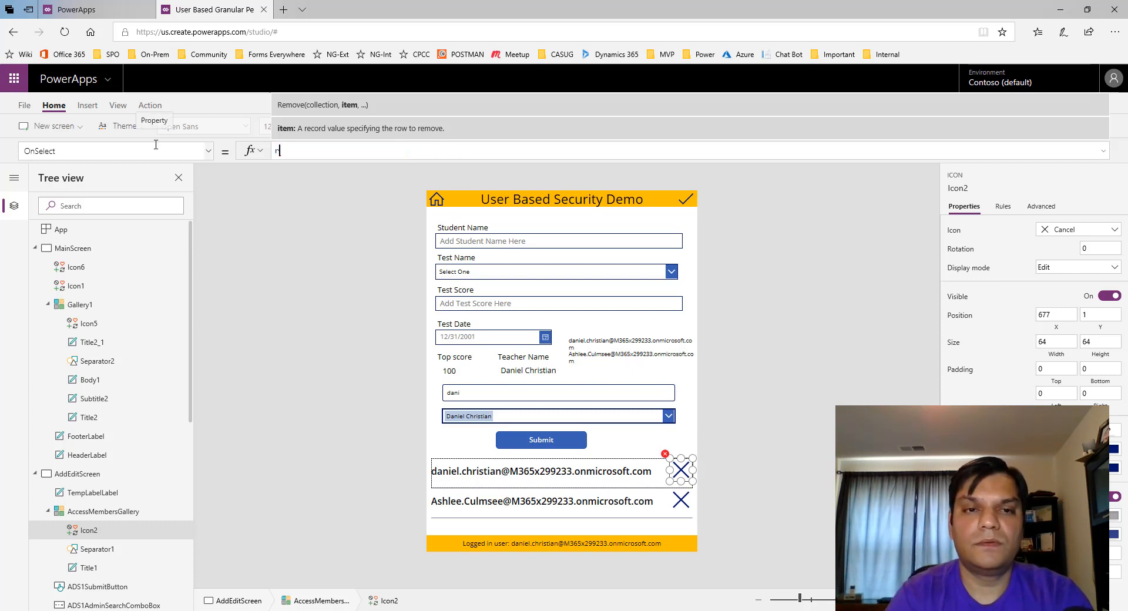
type("remo")
key("Tab")
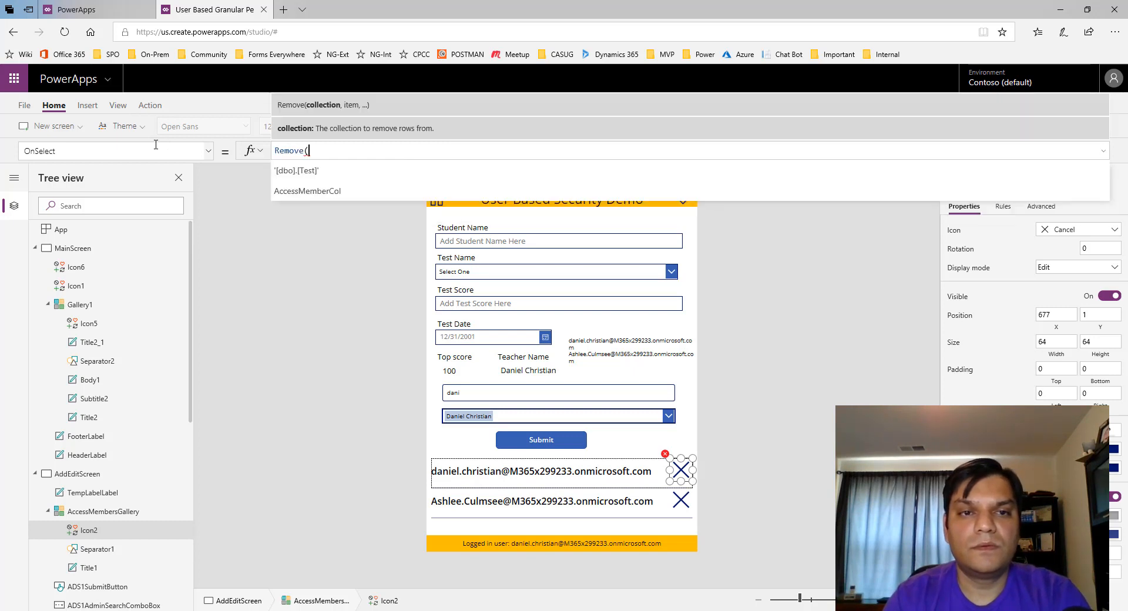
key("Down")
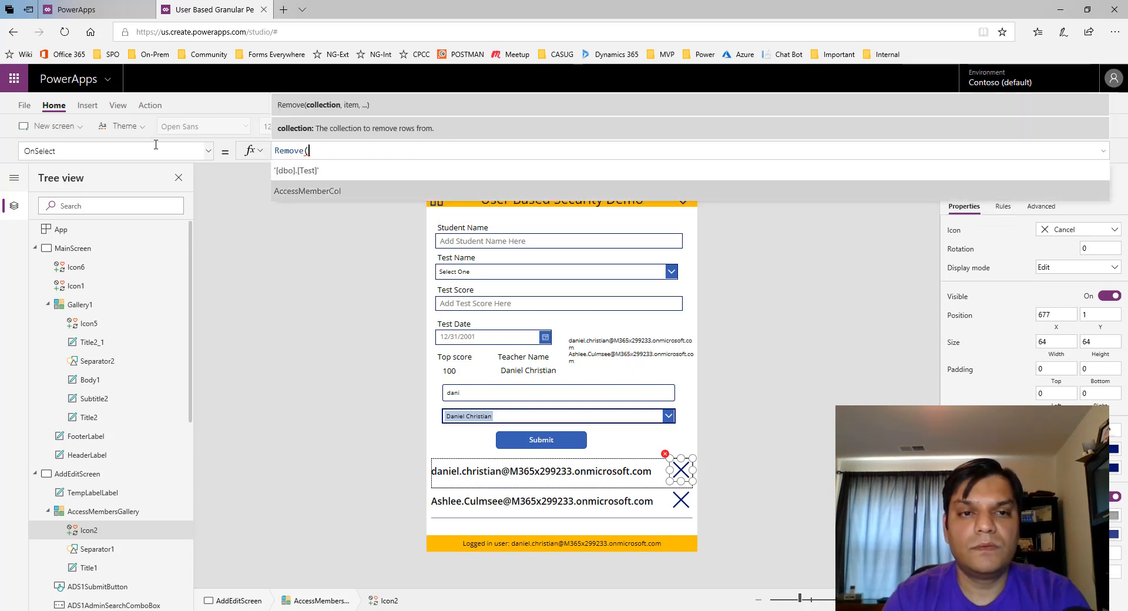
key("Tab")
type(",ThisItem)")
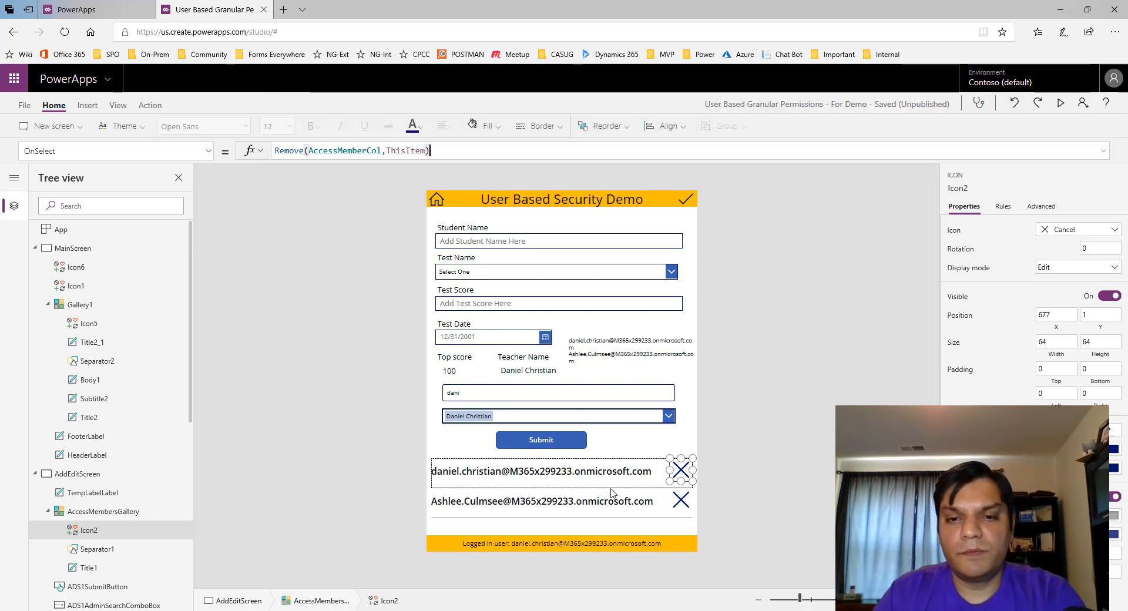
left_click(688, 489)
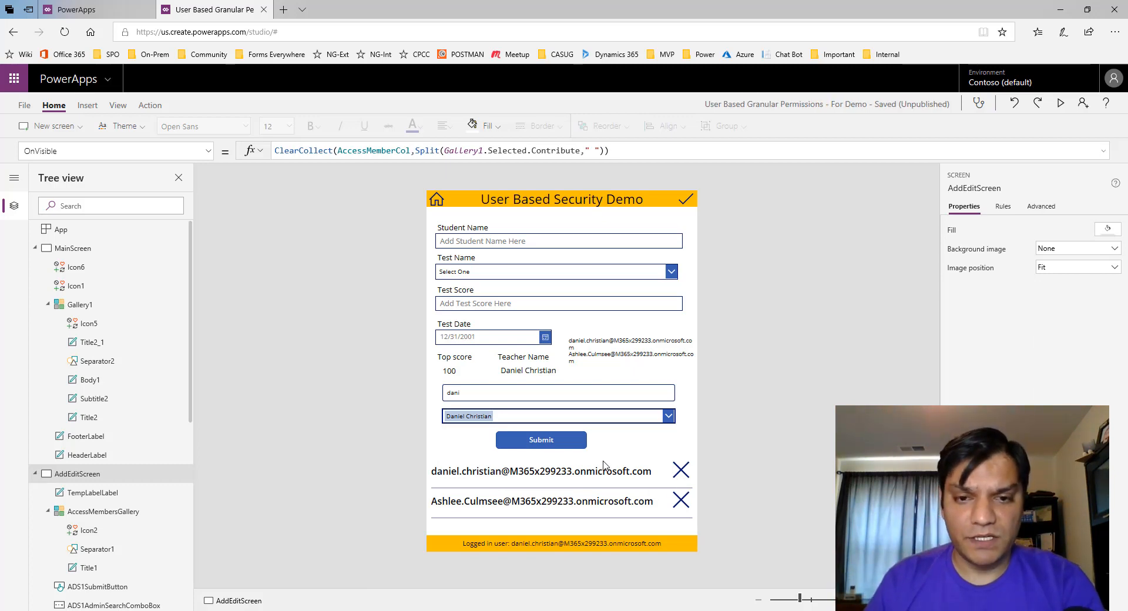
left_click(564, 442)
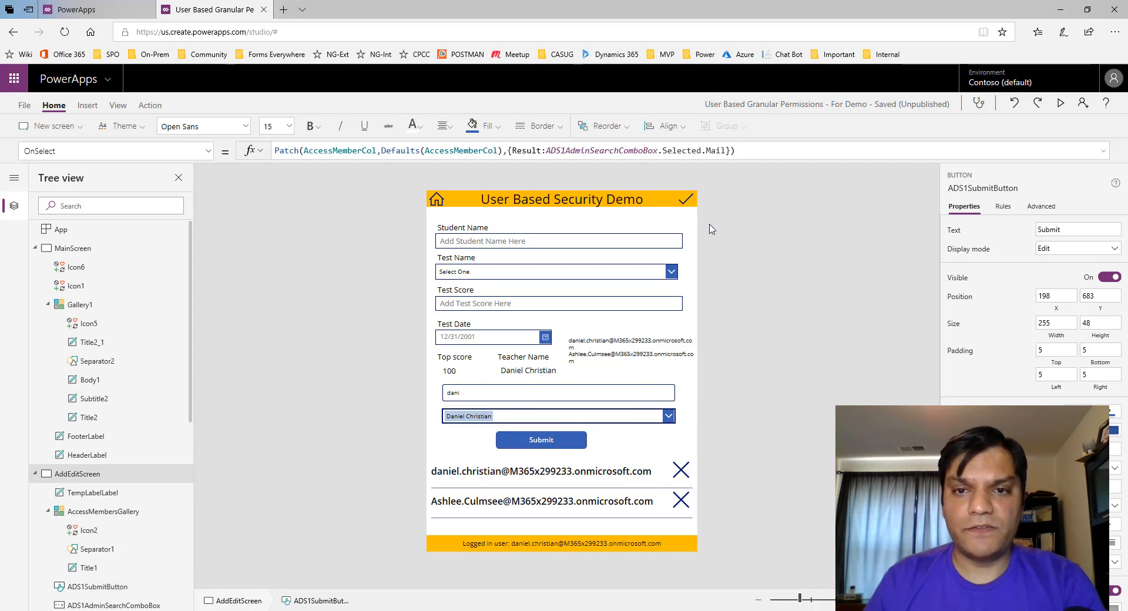
Expand the OnSelect formula of SaveIcon on AddEditScreen and insert an empty line after HighestScore in both Patch records
left_click(685, 199)
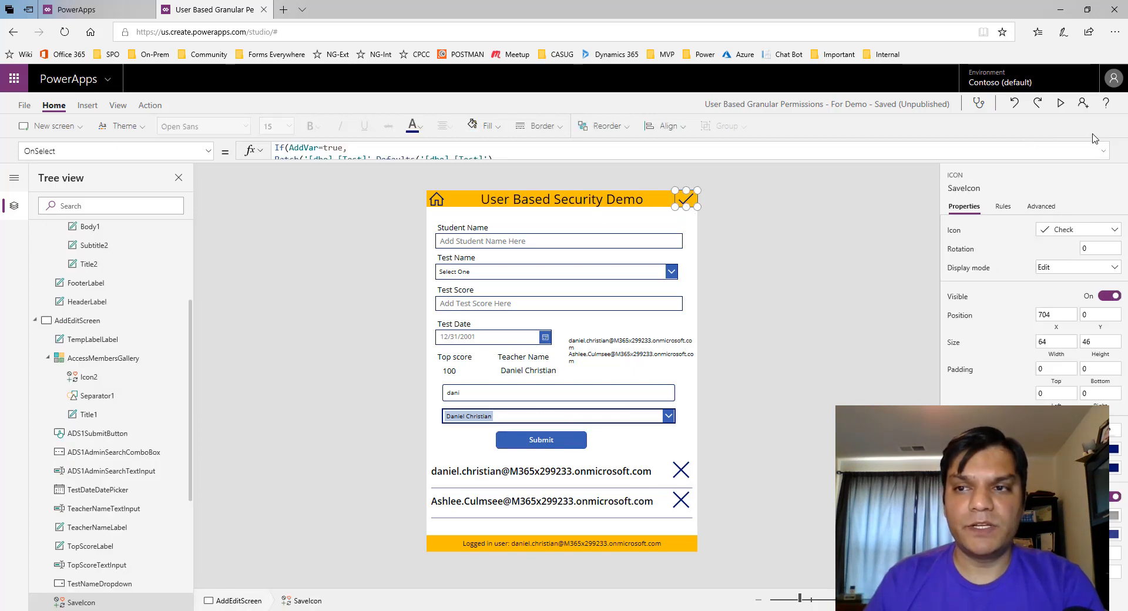
left_click(1101, 153)
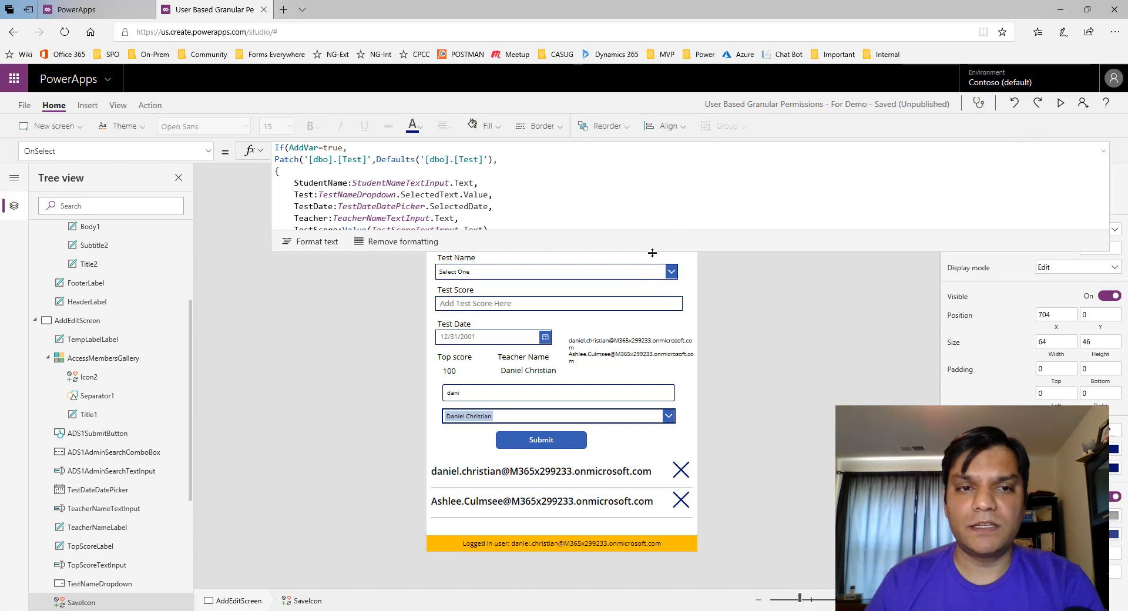
left_click_drag(649, 254, 656, 518)
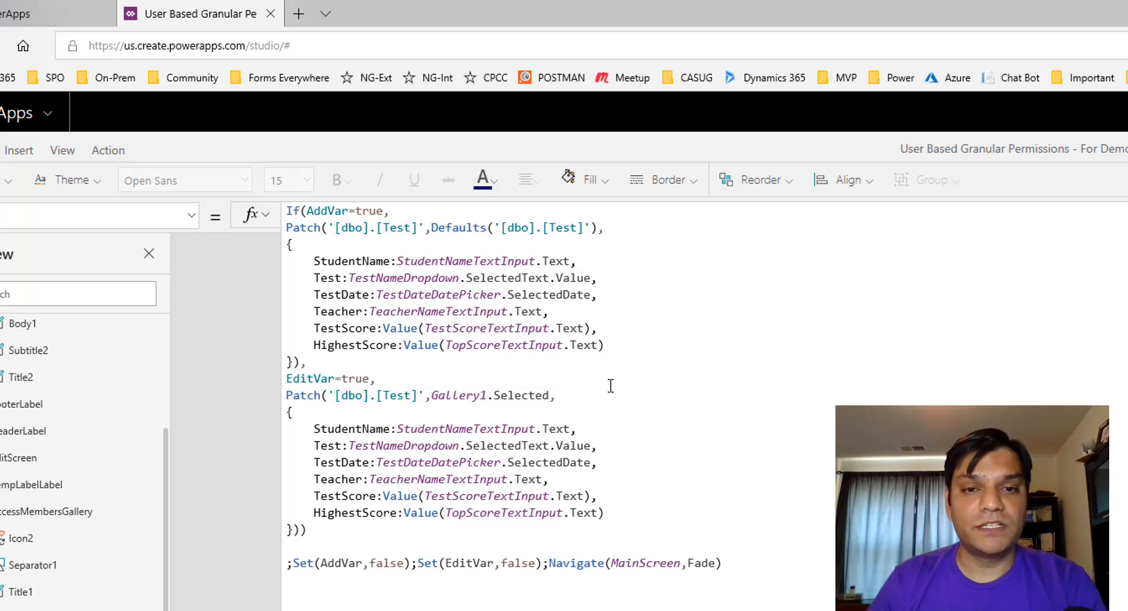
left_click(650, 346)
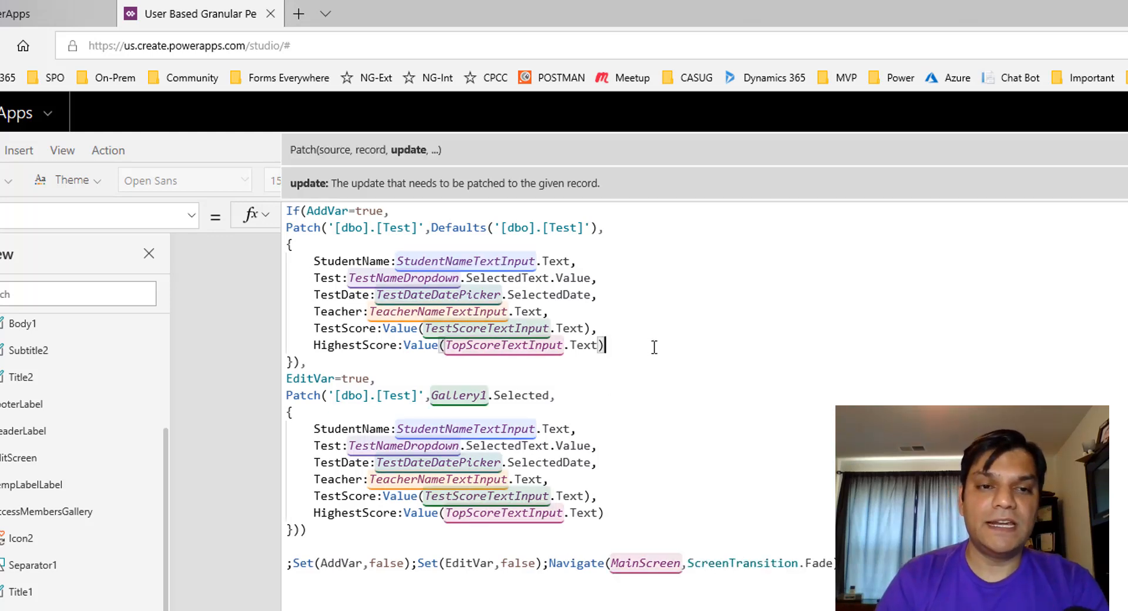
key("Return")
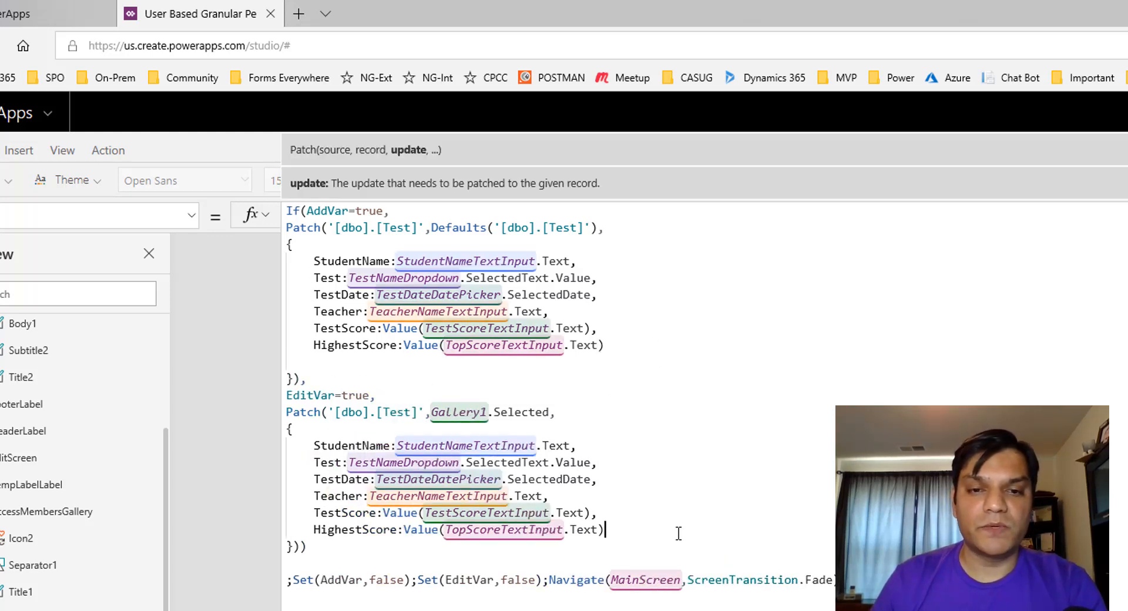
key("Return")
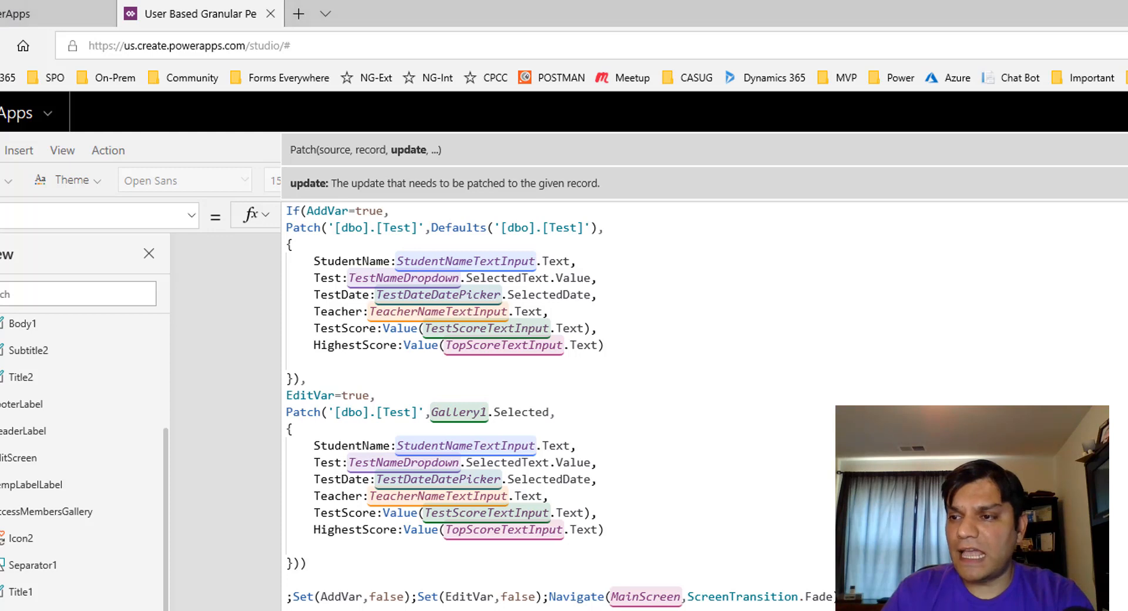
Add Contribute:If(AddVar=true, the quoted account e-mail, EditVar=true,Concat(AccessMembersGallery.AllItems,Result," ")) to the AddVar Patch record, with a comma after HighestScore
key("alt+Tab")
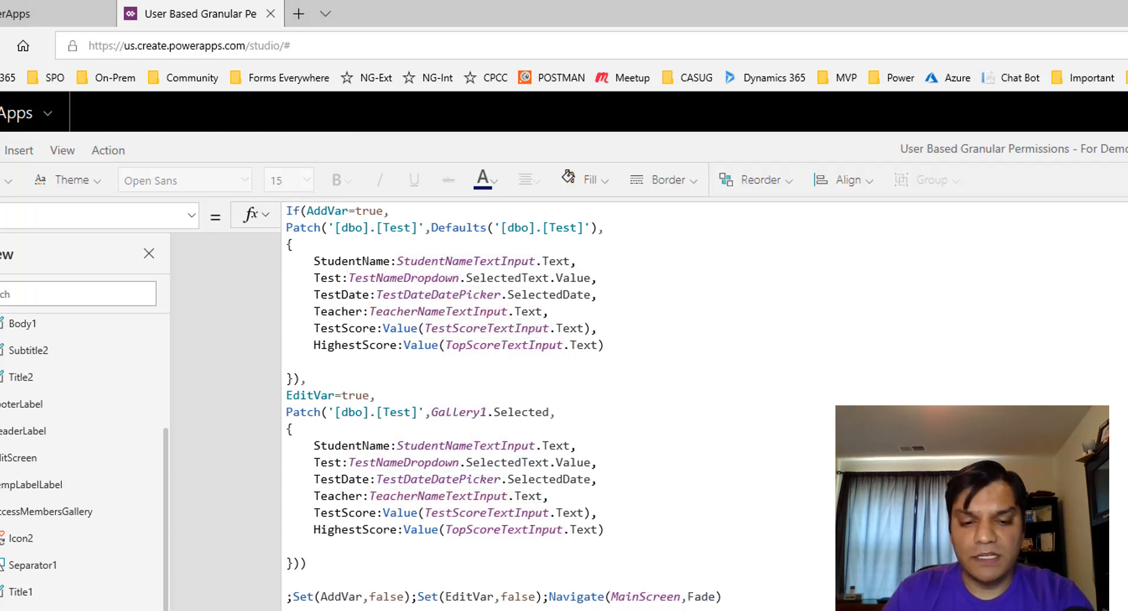
left_click(346, 366)
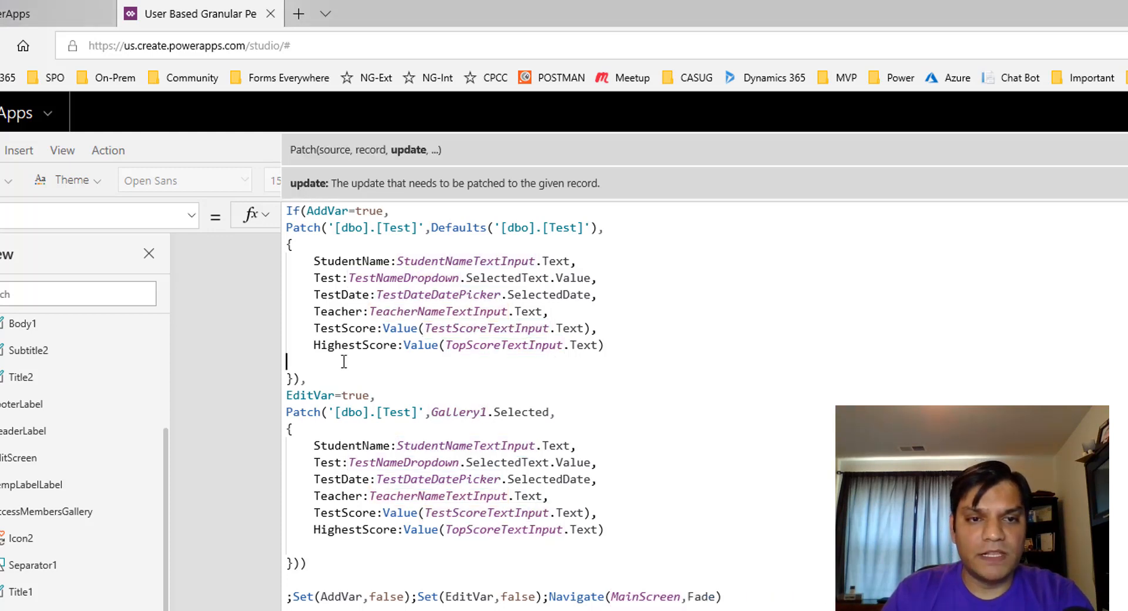
key("ctrl+v")
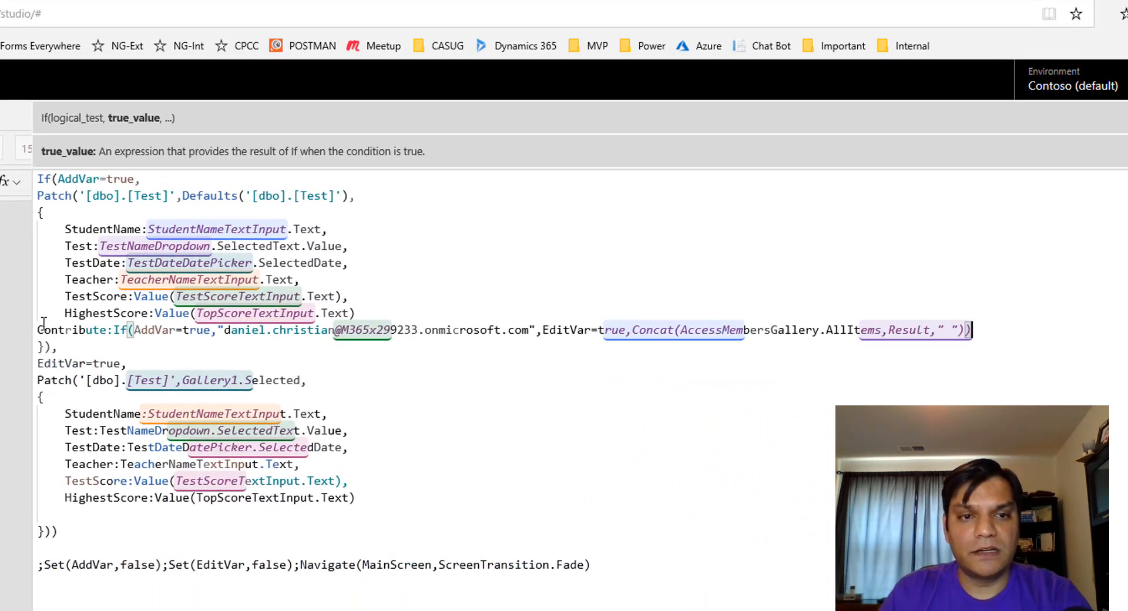
left_click(460, 314)
type(",")
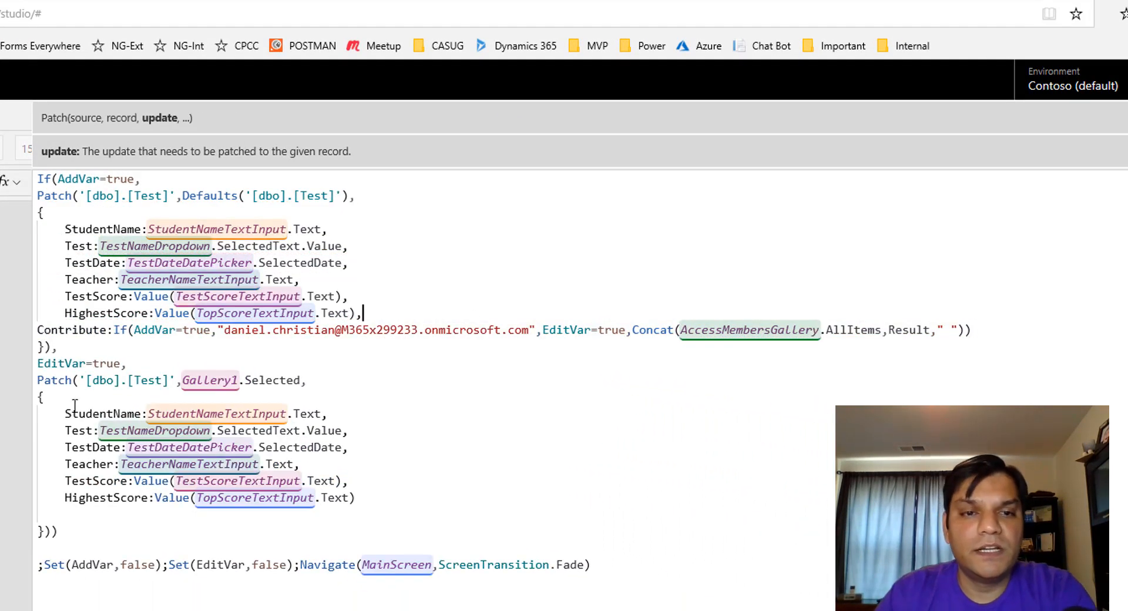
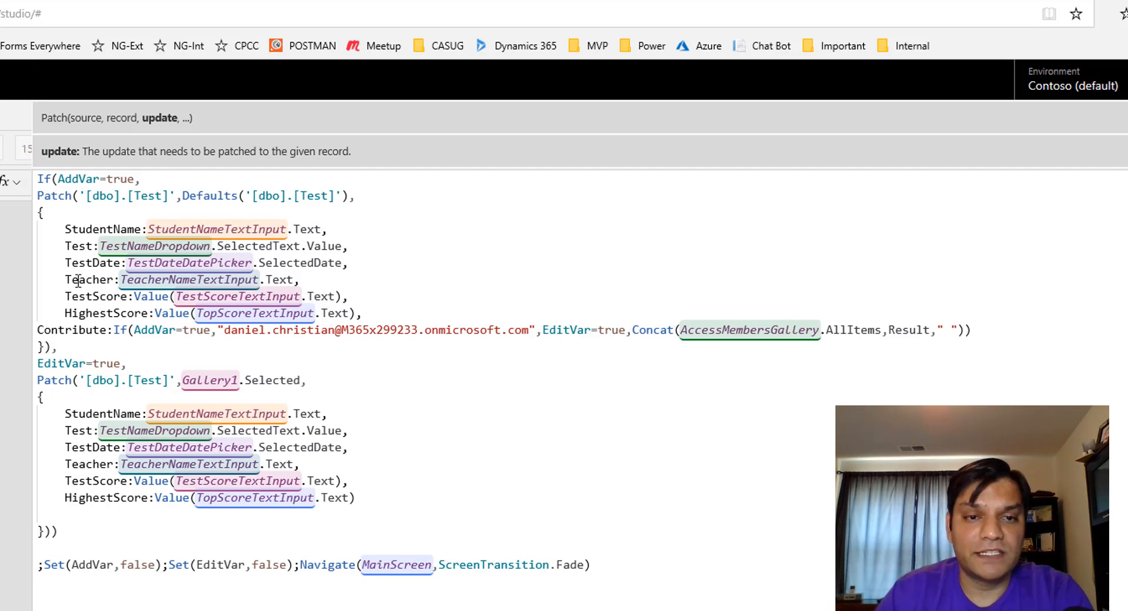
Try a separate Contribute line holding only the quoted account e-mail in the AddVar Patch record, and delete that line
left_click(388, 312)
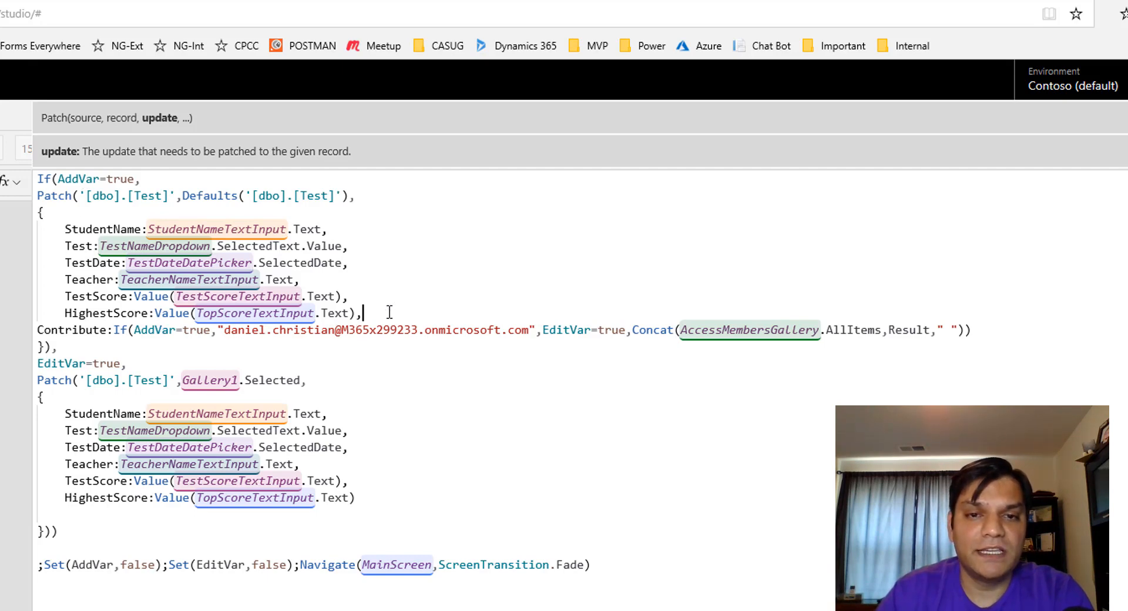
key("Return")
type("Co")
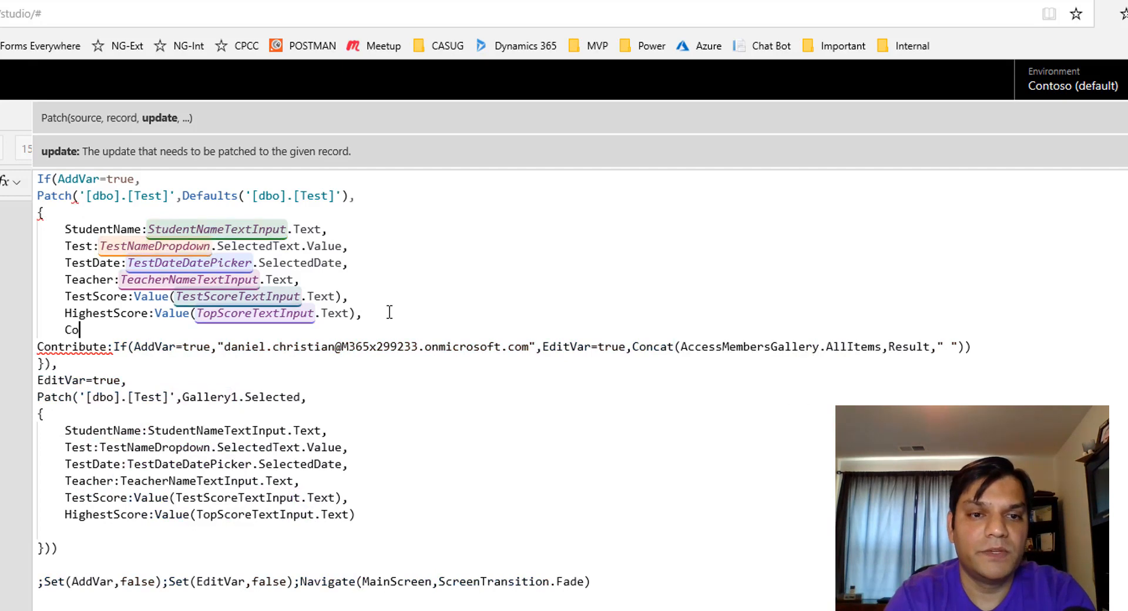
type("ntribute")
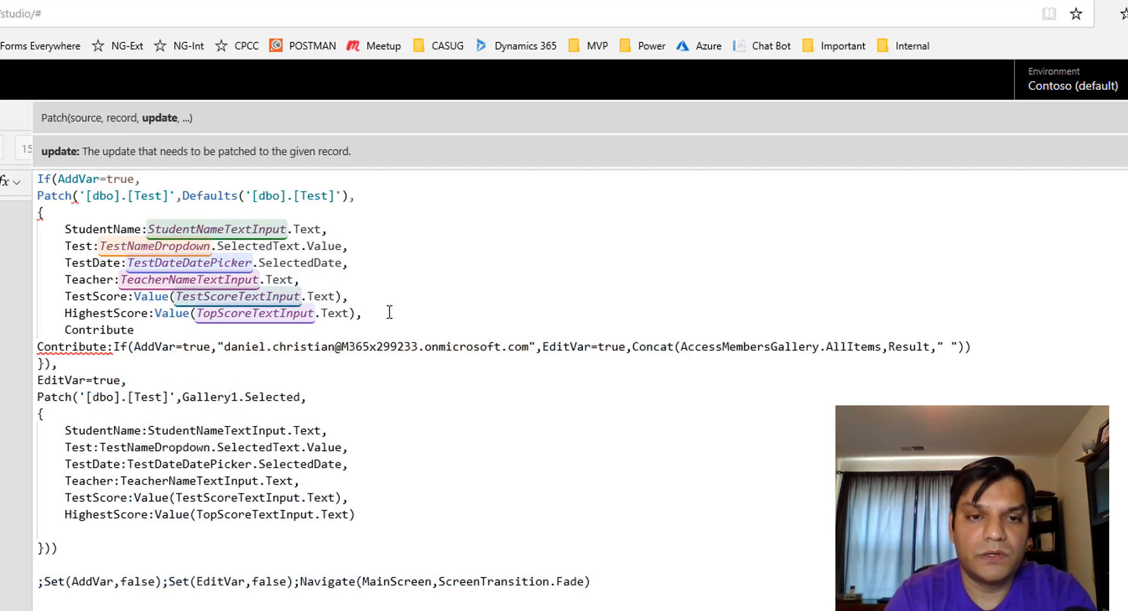
type(":")
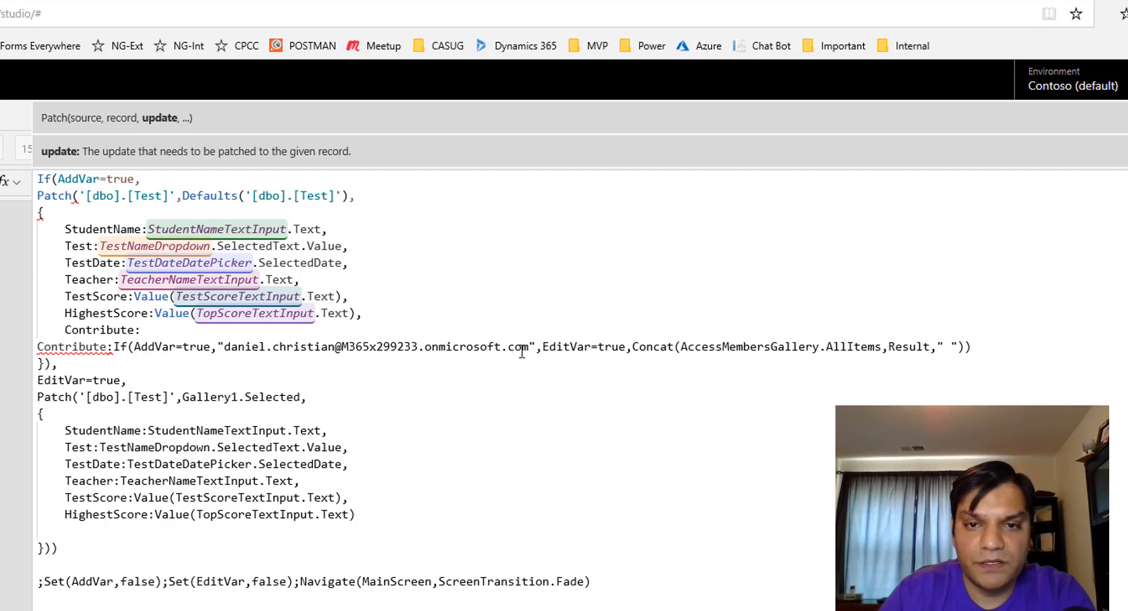
left_click_drag(533, 347, 221, 341)
key("ctrl+c")
left_click(184, 324)
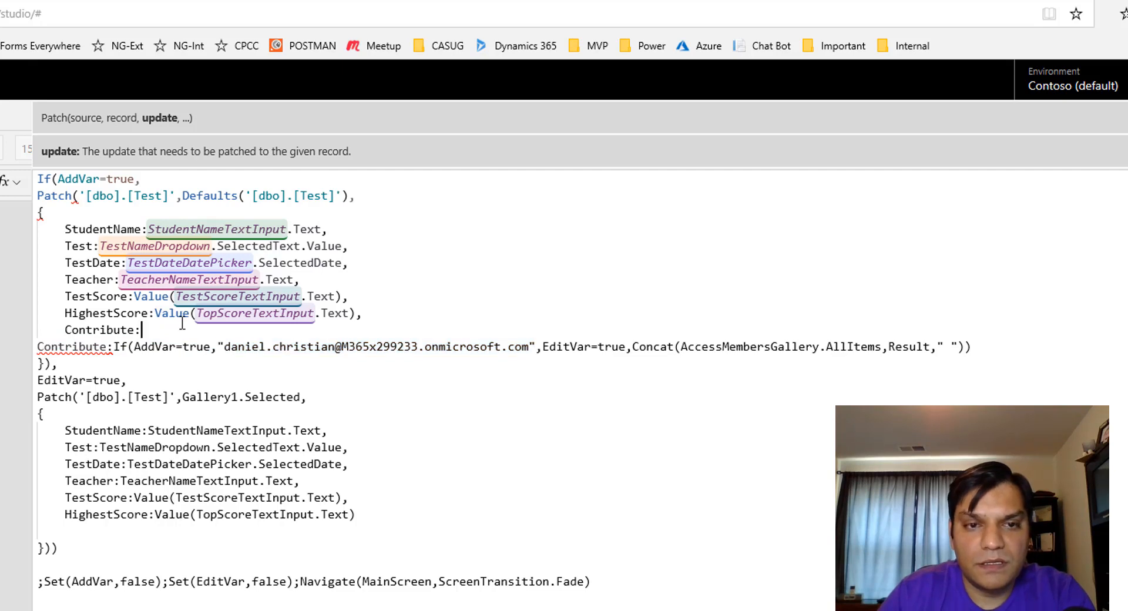
key("ctrl+v")
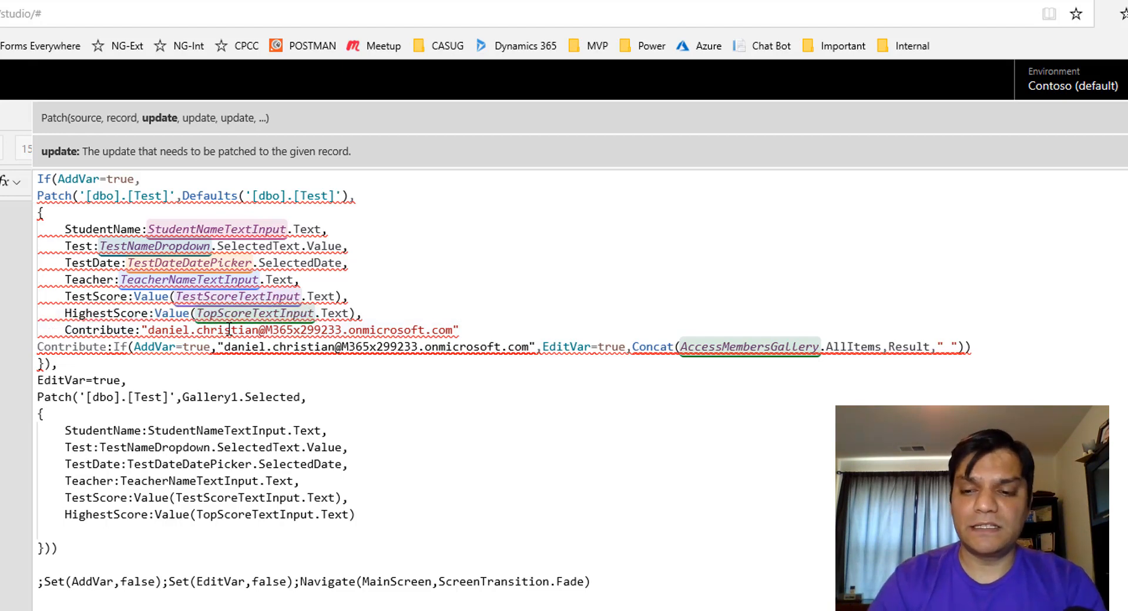
key("shift+Home")
key("BackSpace")
key("BackSpace")
key("BackSpace")
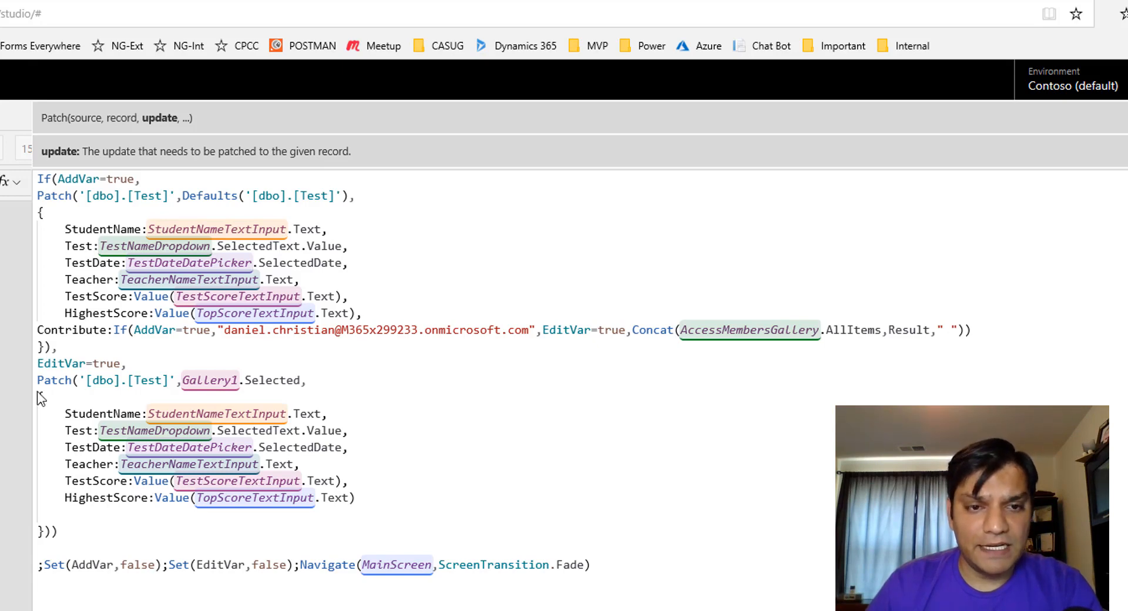
Add Contribute:Concat(AccessMembersGallery.AllItems,Result," ") to the EditVar Patch record, with a comma after its HighestScore line
left_click(78, 517)
key("ctrl+v")
left_click(376, 494)
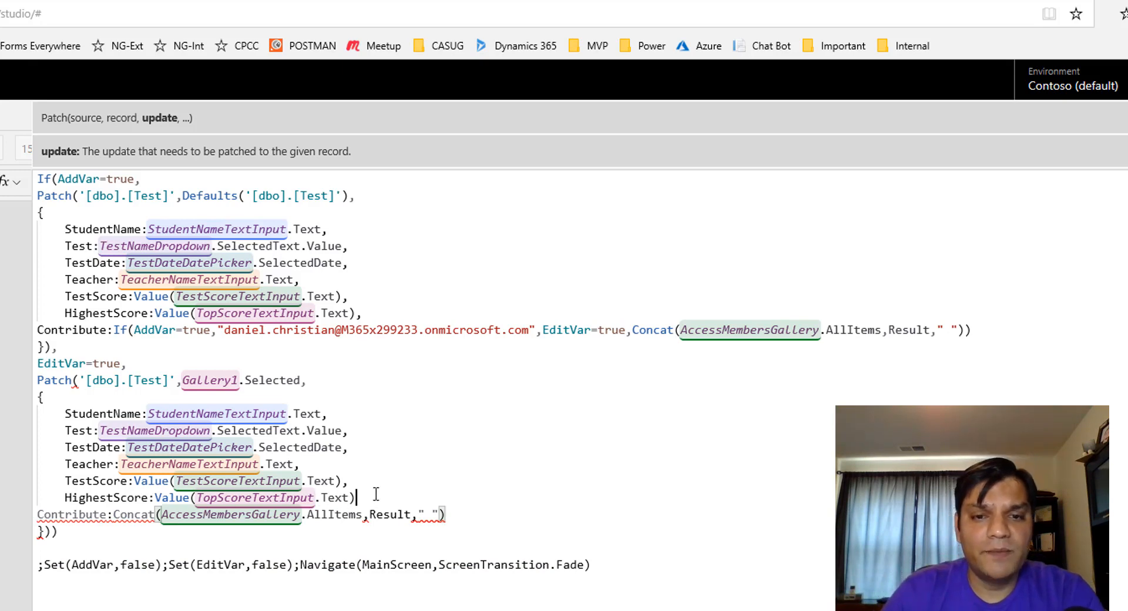
type(",")
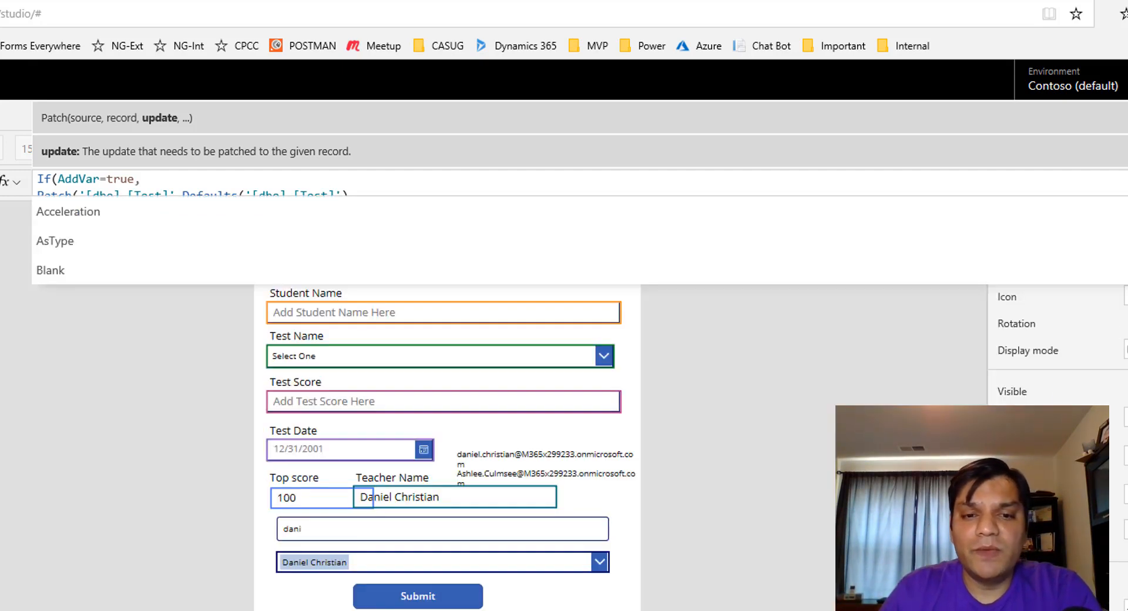
Leave the formula, preview AddEditScreen and replace the text in the admin search box with another user's first name
left_click(450, 573)
left_click(433, 536)
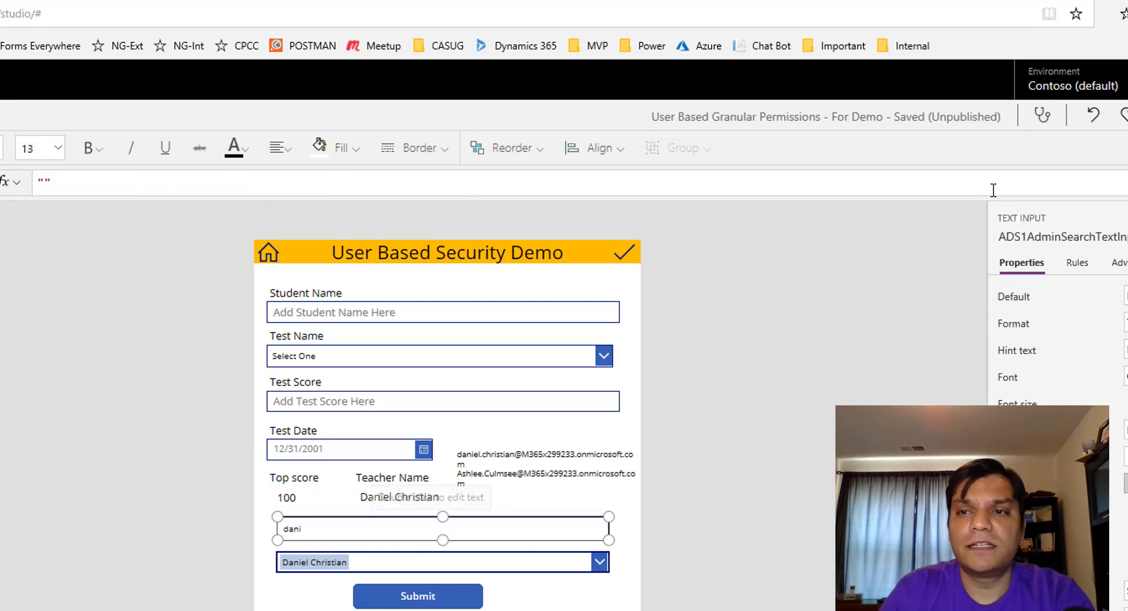
key("F5")
left_click(343, 492)
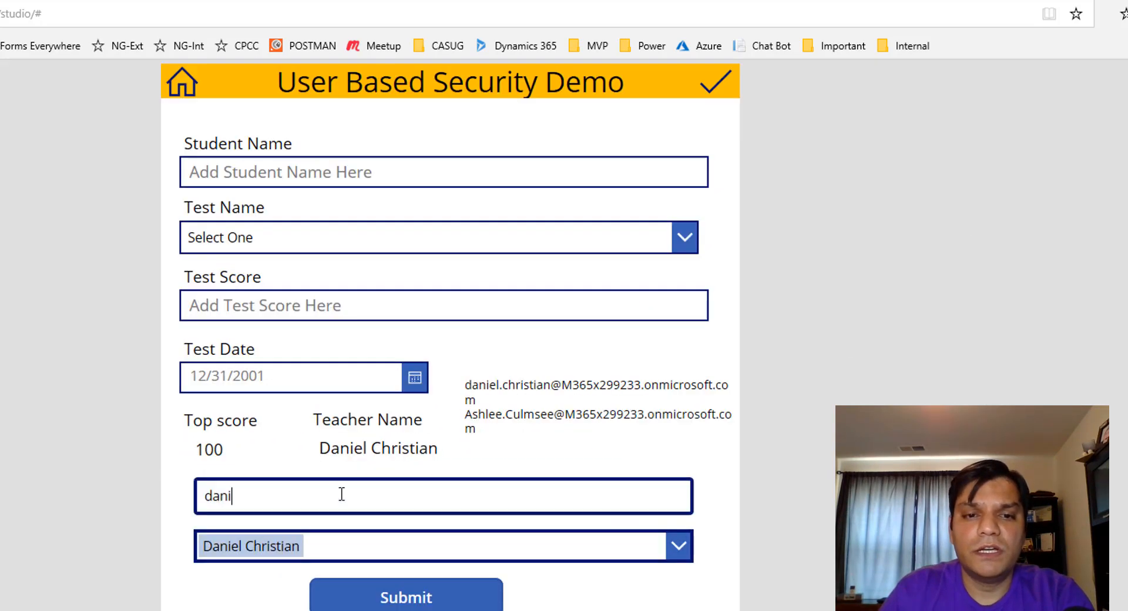
key("BackSpace")
key("BackSpace")
key("BackSpace")
key("BackSpace")
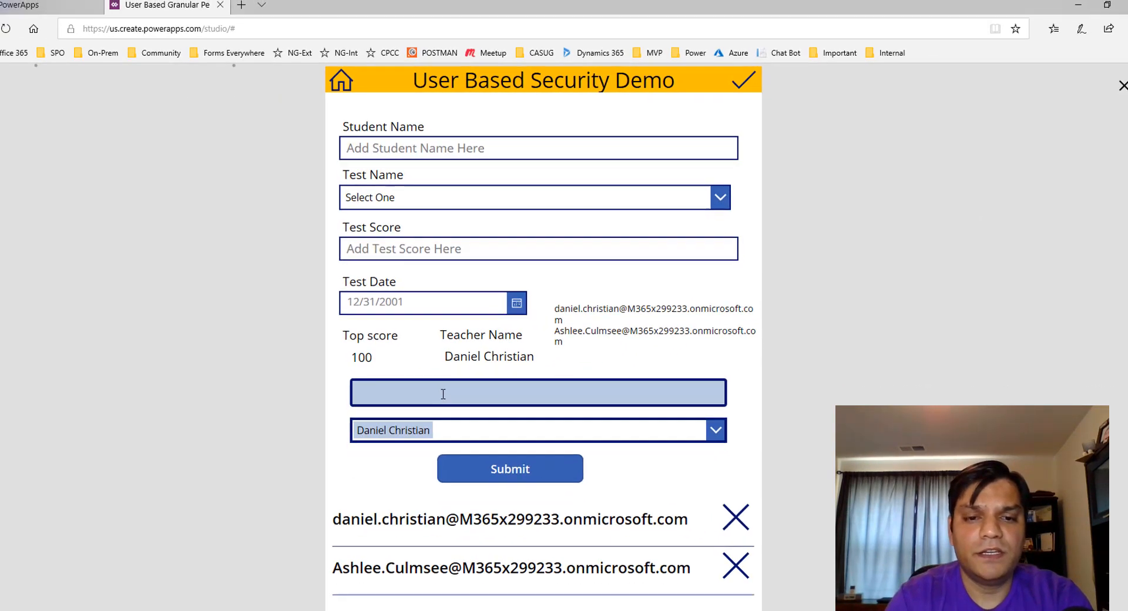
type("shane")
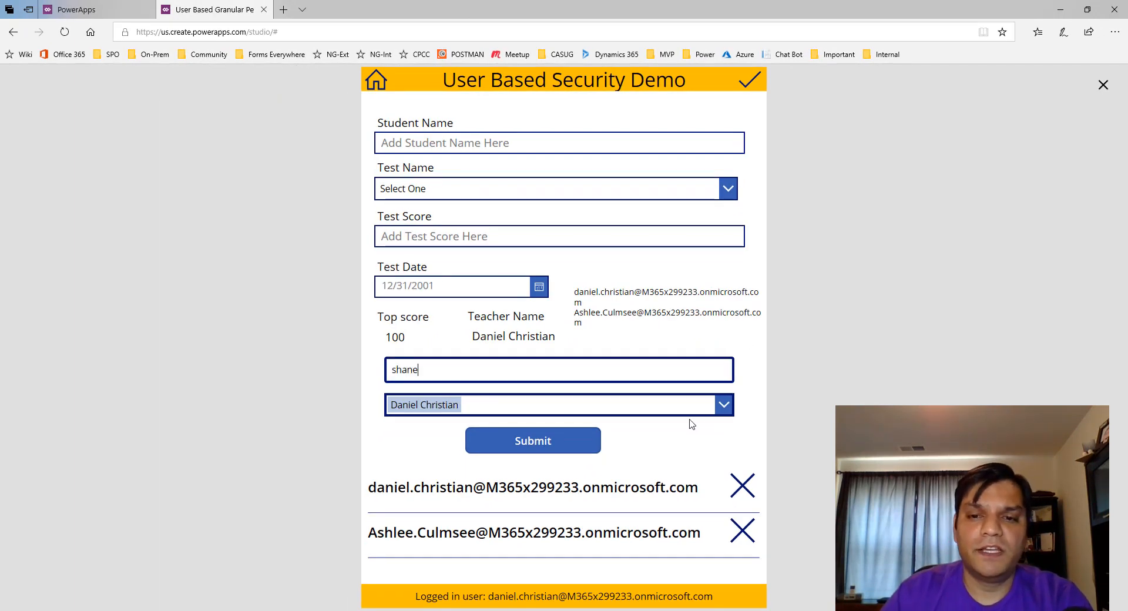
Select the matching user in the admin combo box, remove the earlier selection from it, and exit the preview
left_click(723, 404)
left_click(442, 448)
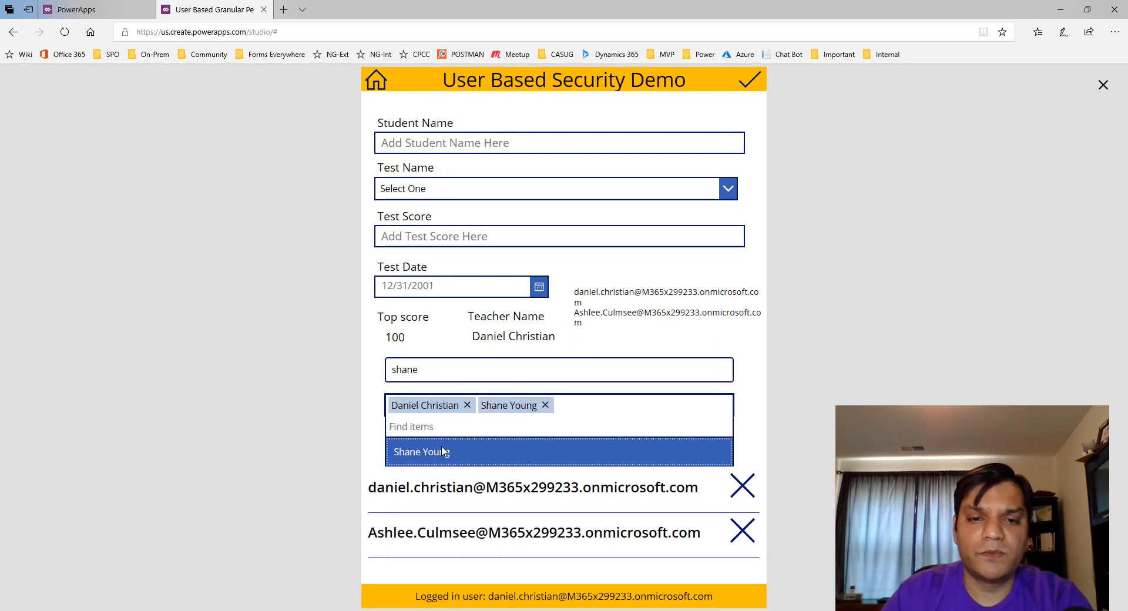
left_click(467, 405)
left_click(375, 451)
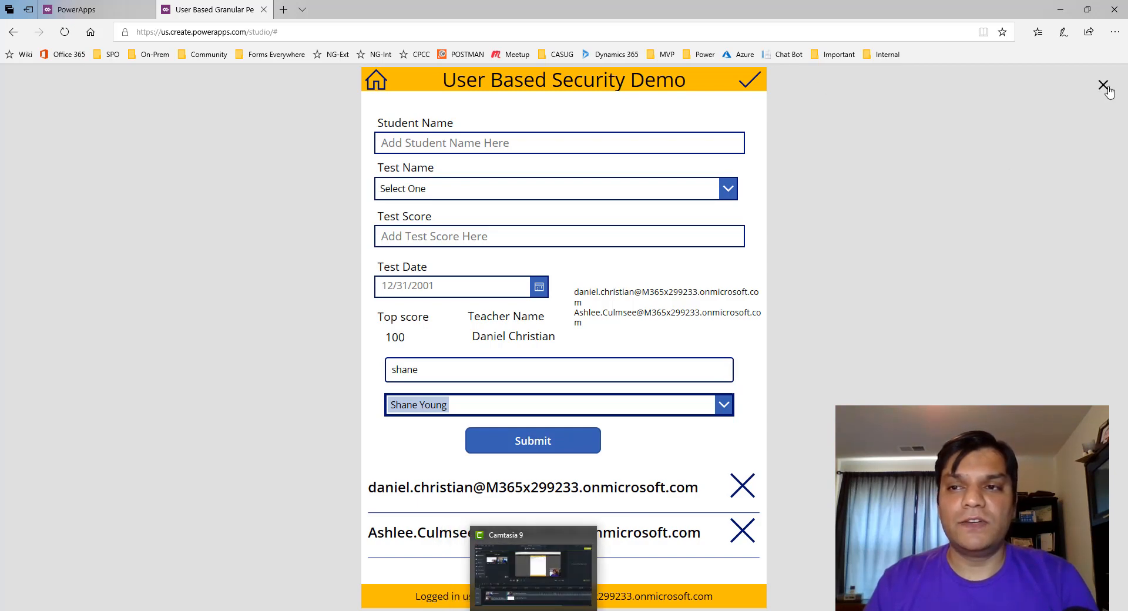
key("Escape")
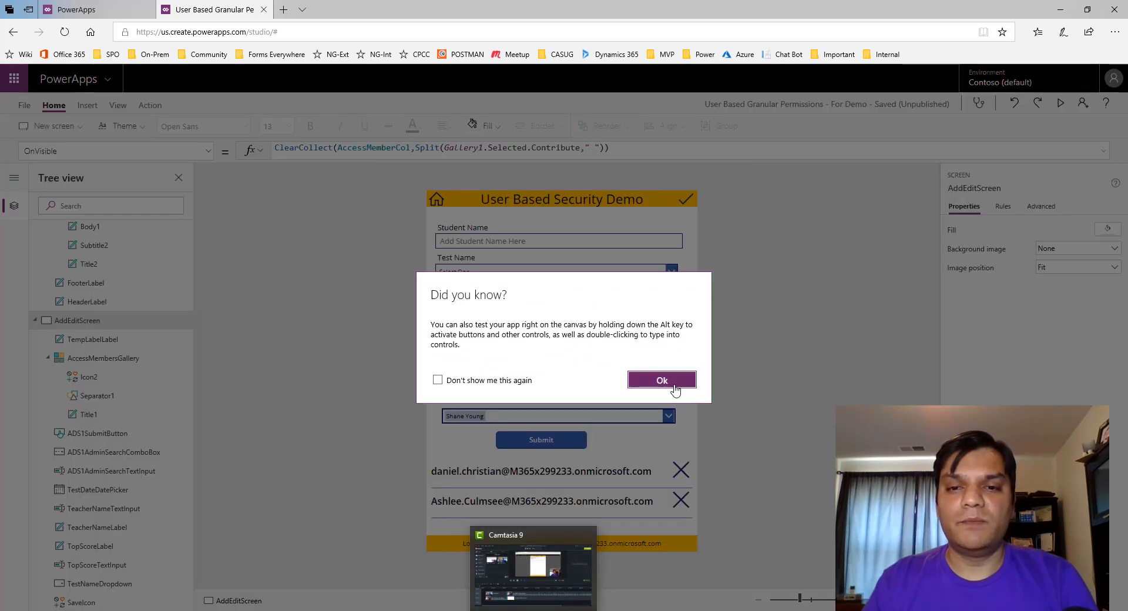
Review the Contribute entries in SaveIcon's OnSelect formula against the [dbo].[Test] results in SQL Server Management Studio, and return to the PowerApps editor
left_click(672, 201)
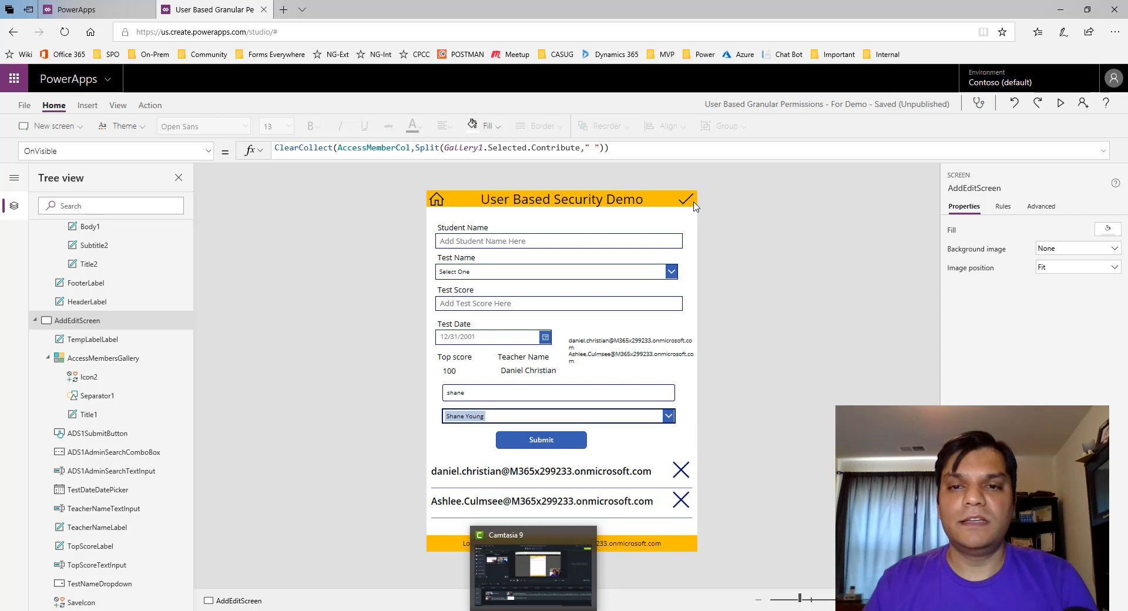
left_click(1080, 157)
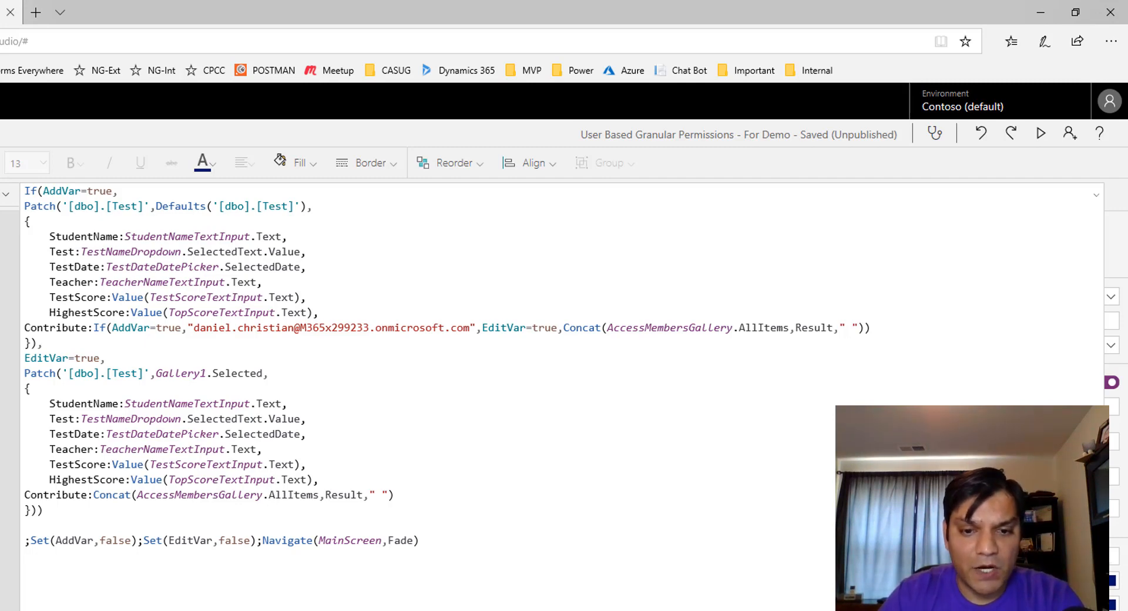
key("alt+Tab")
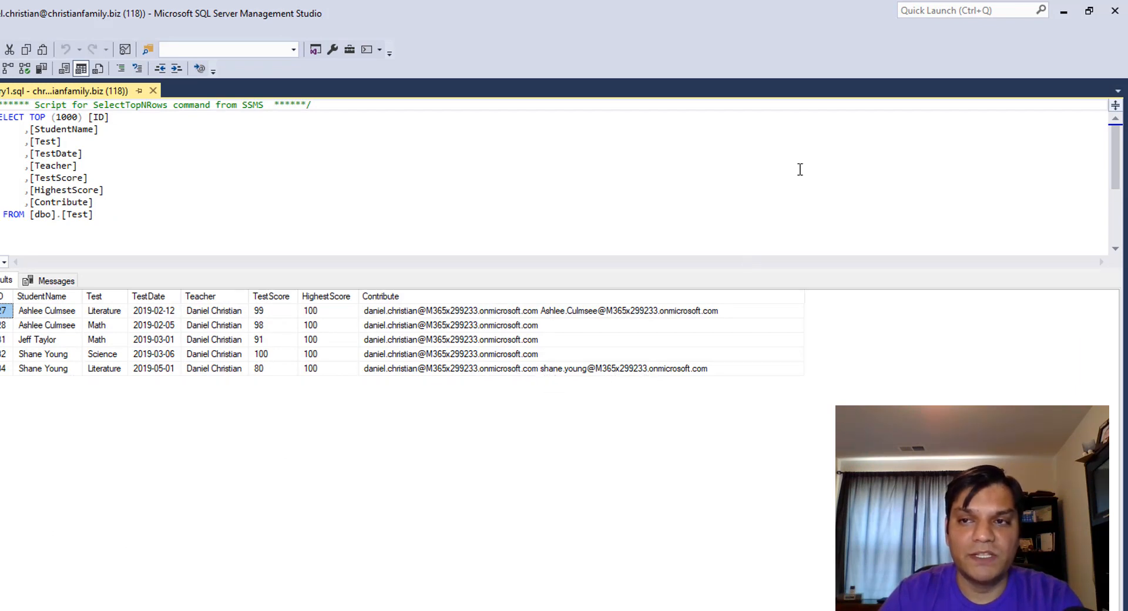
left_click(1063, 12)
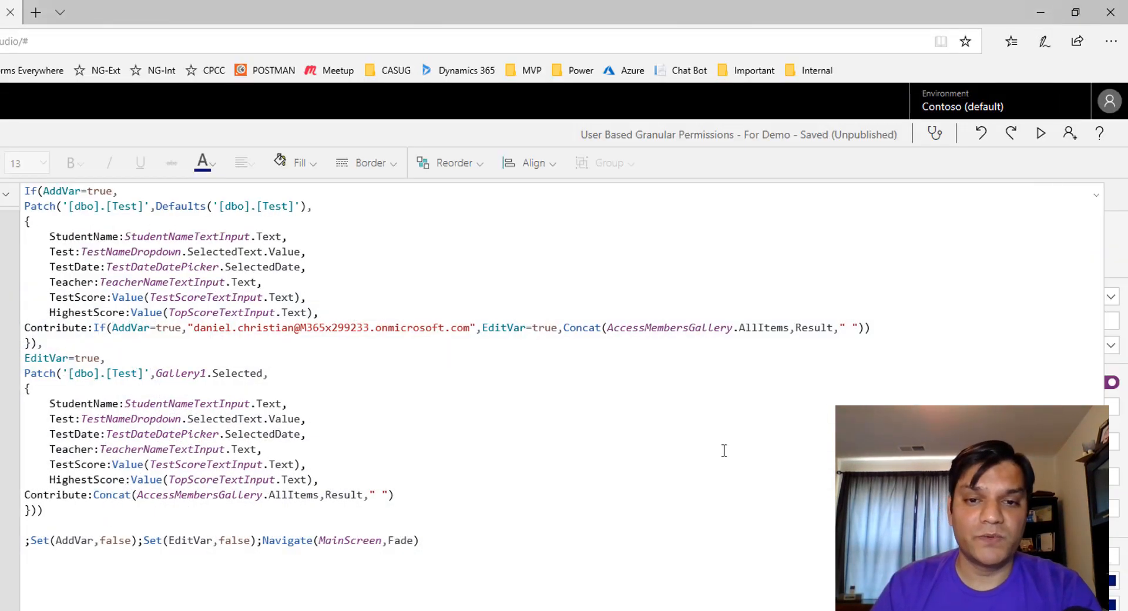
left_click(595, 554)
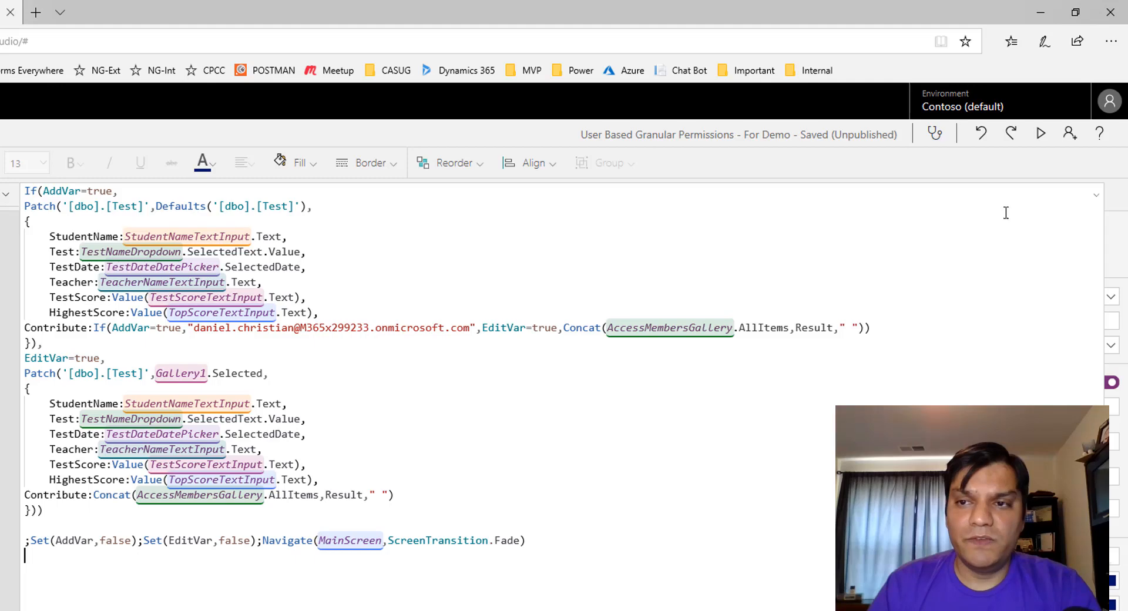
left_click(1096, 198)
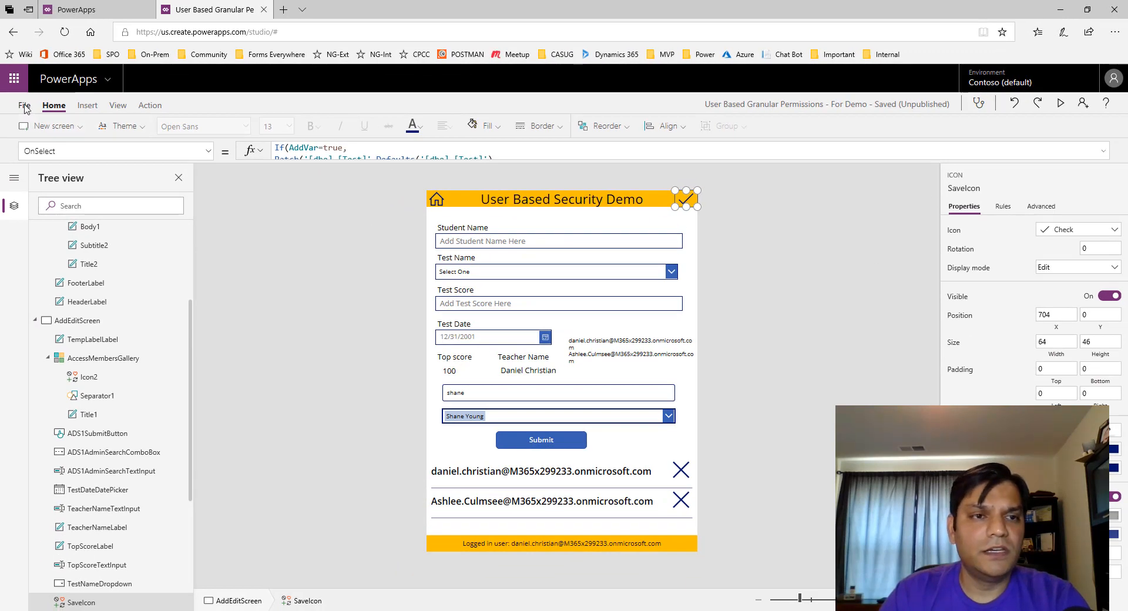
Save User Based Granular Permissions - For Demo and publish this version
left_click(24, 109)
left_click(167, 248)
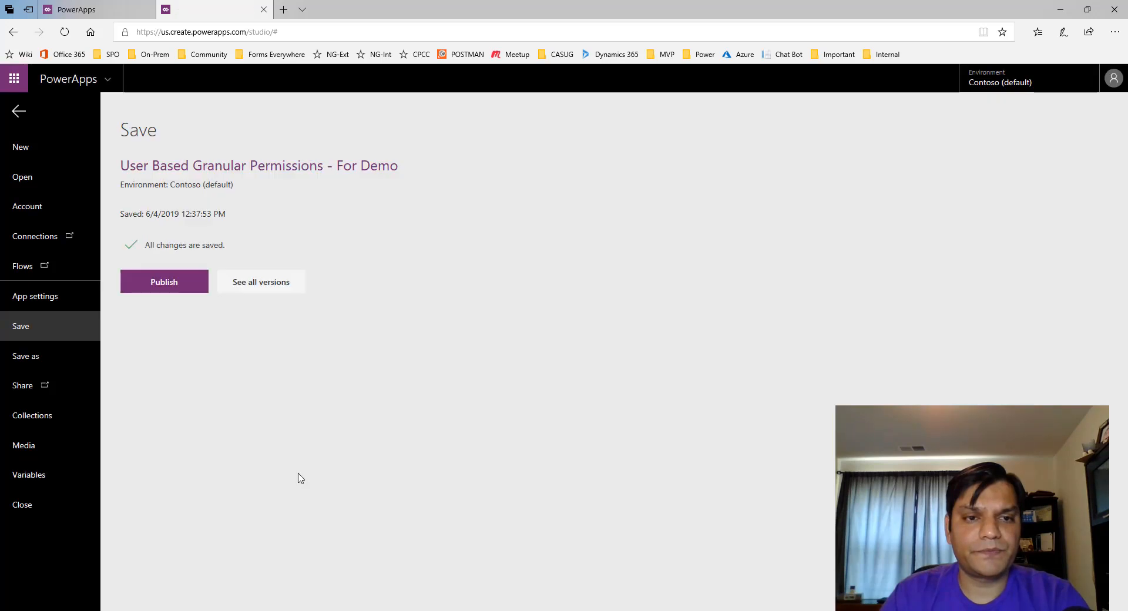
left_click(197, 284)
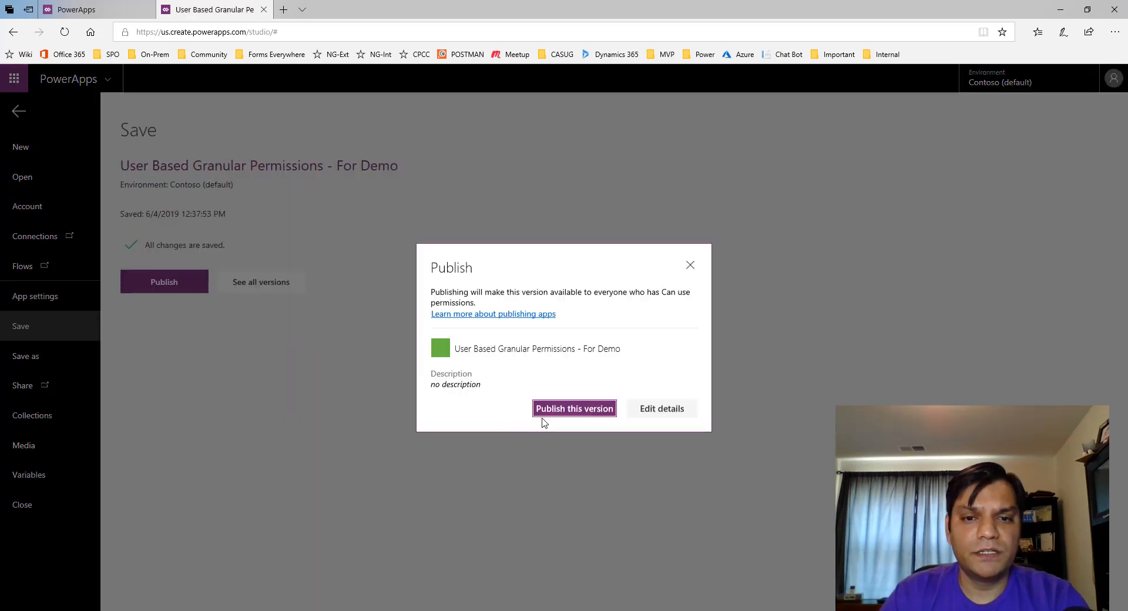
left_click(546, 411)
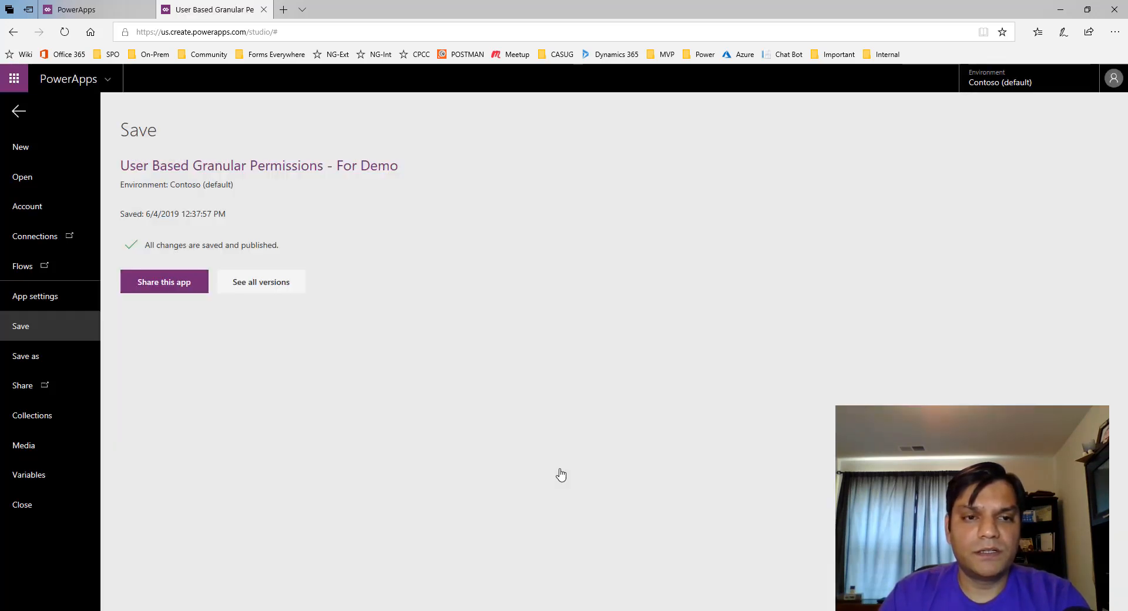
Close the published app in the studio and close its browser tab
left_click(44, 513)
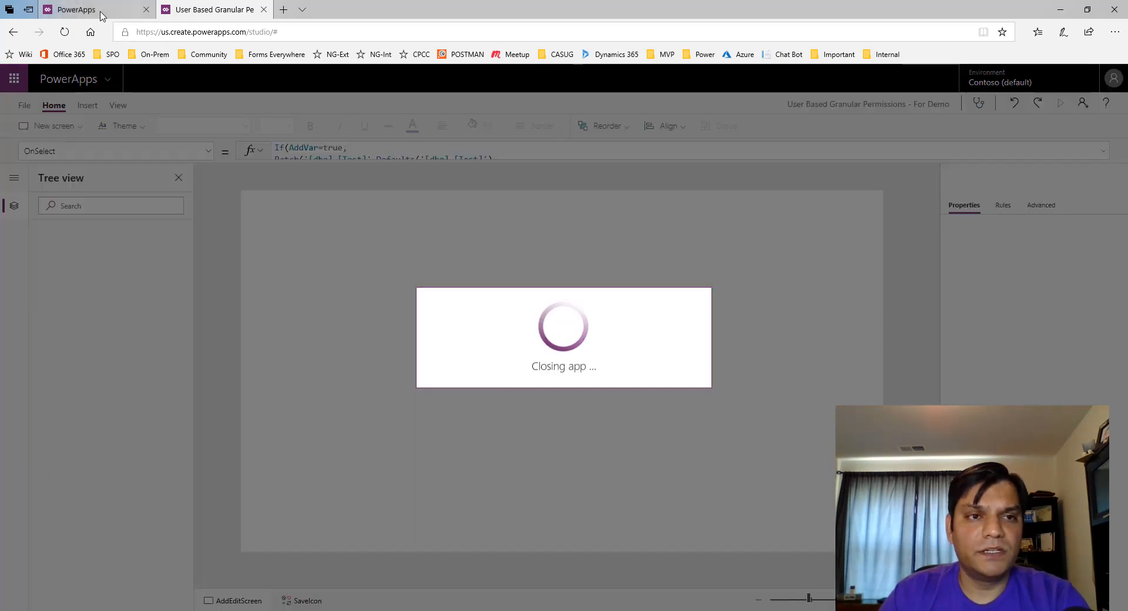
mouse_move(101, 16)
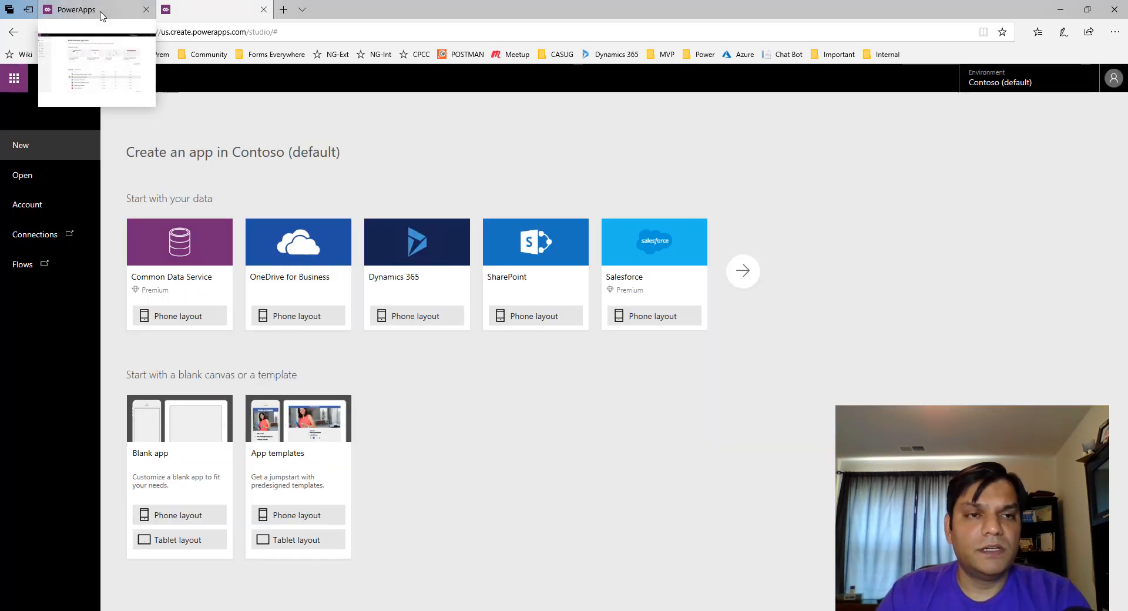
left_click(263, 9)
Review who User Based Granular Permissions - For Demo is shared with, and check which account is signed in to the incognito Chrome window
left_click(466, 365)
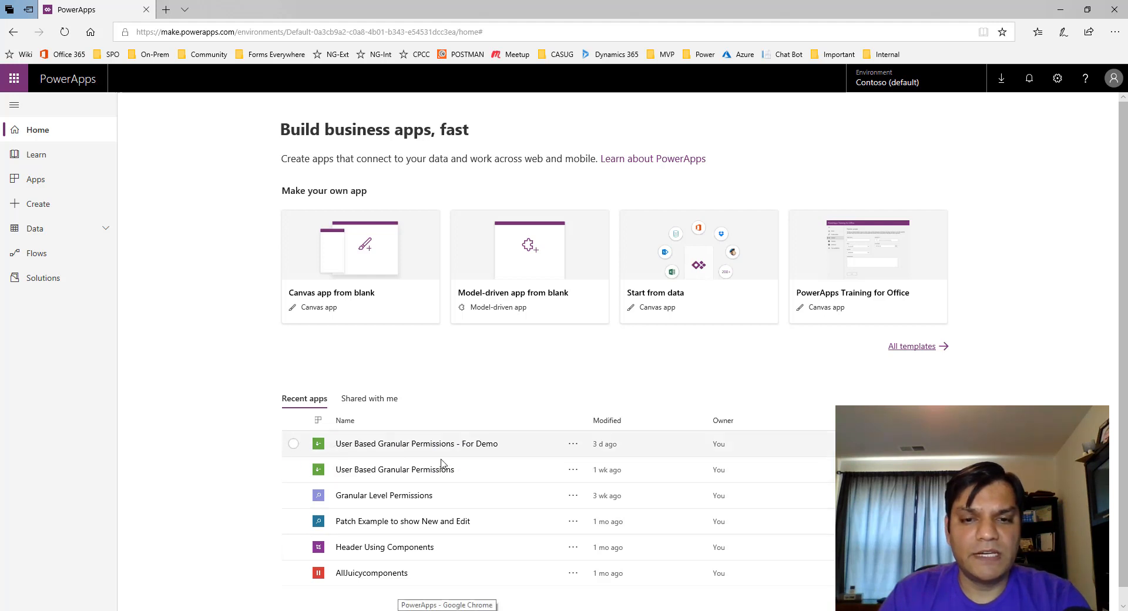
left_click(572, 444)
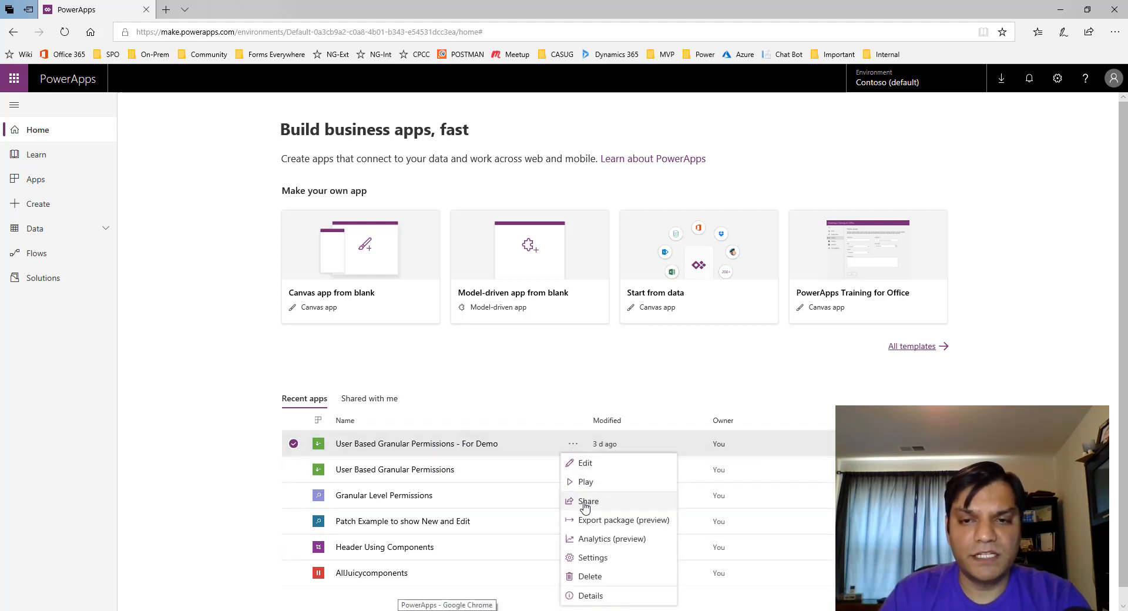
left_click(586, 501)
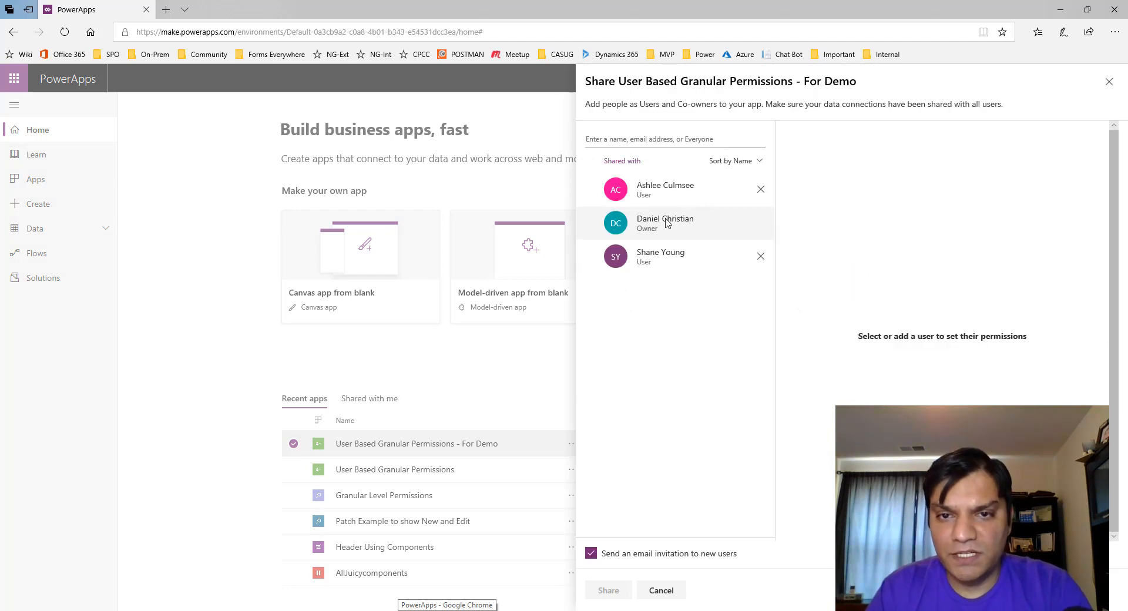
left_click(1108, 82)
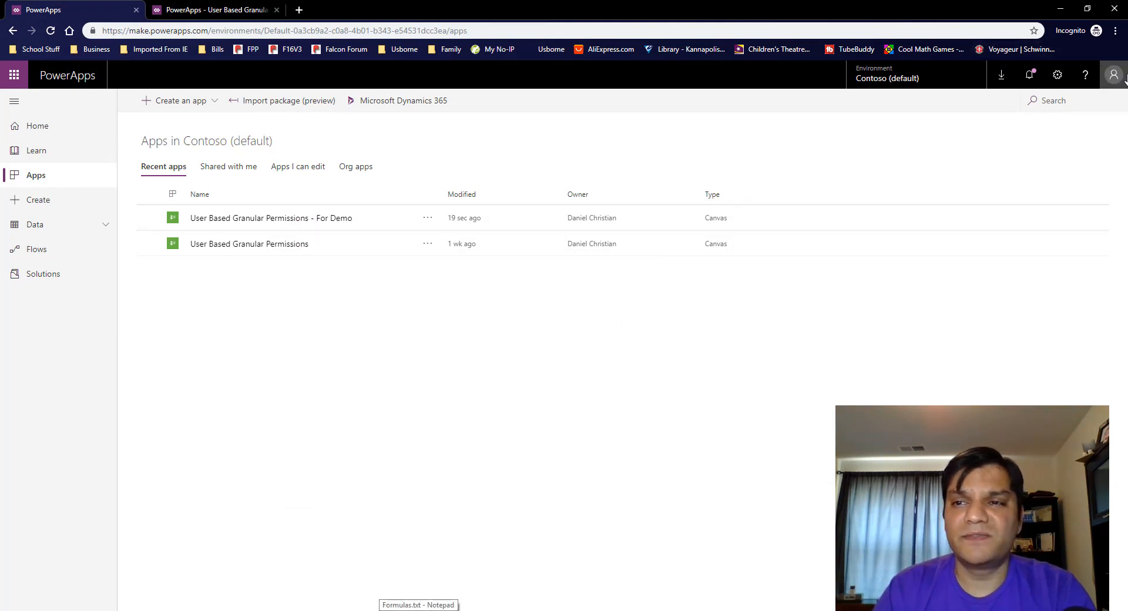
left_click(1114, 80)
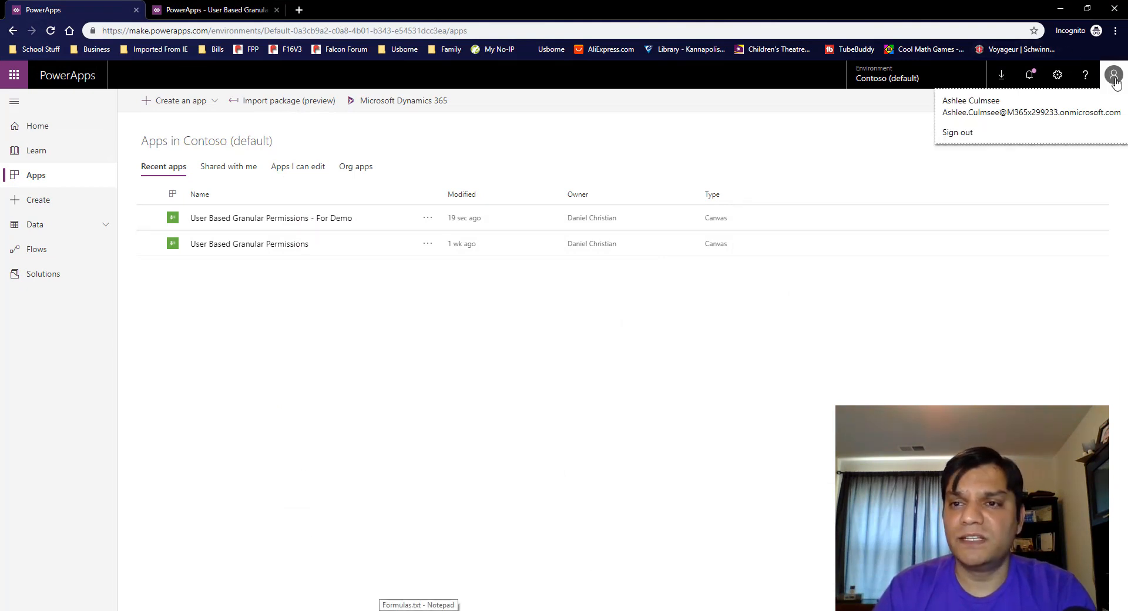
left_click(816, 383)
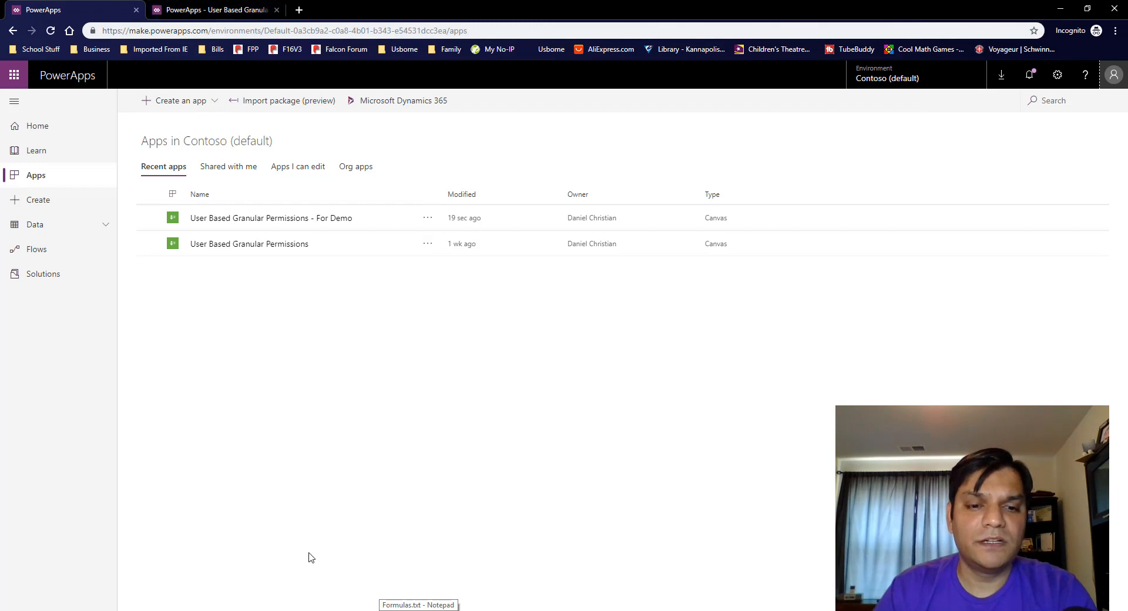
Switch to the InPrivate Edge window and refresh its PowerApps apps list
left_click(332, 610)
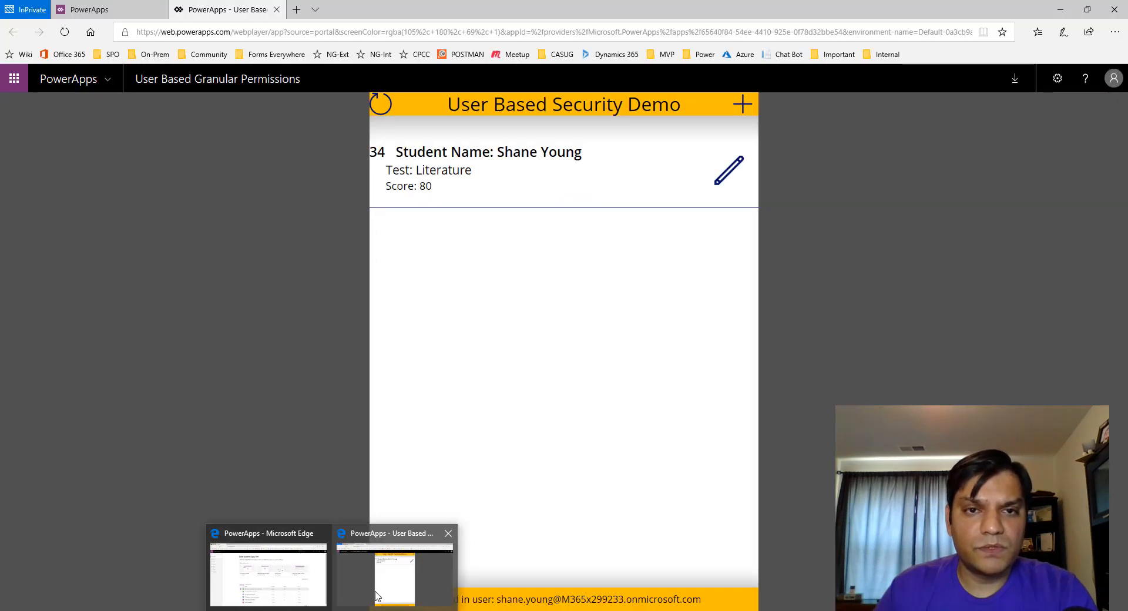
left_click(376, 594)
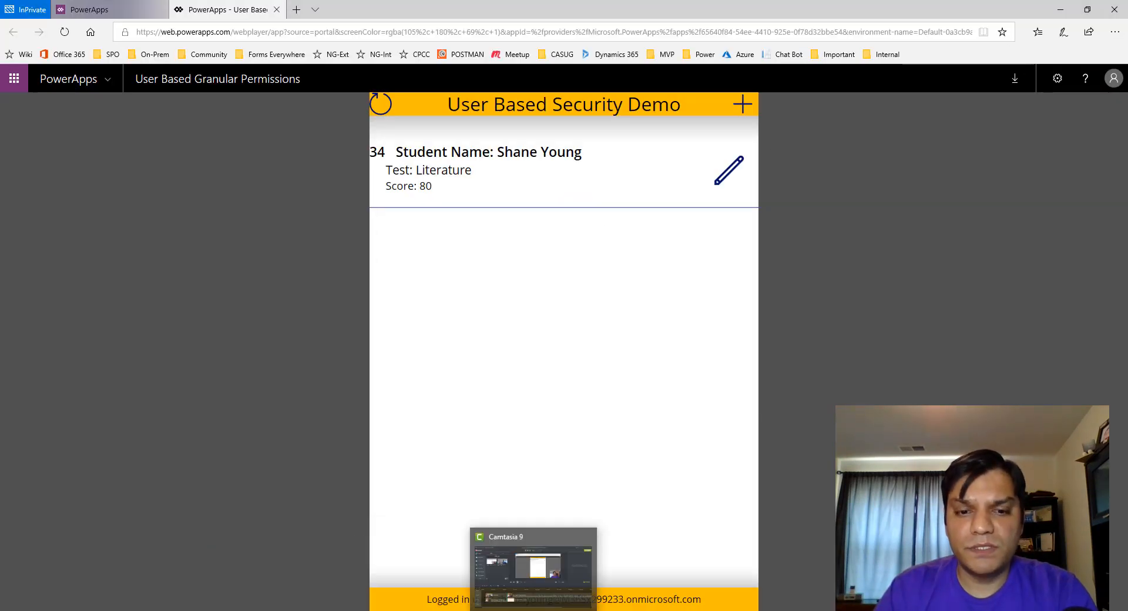
left_click(121, 9)
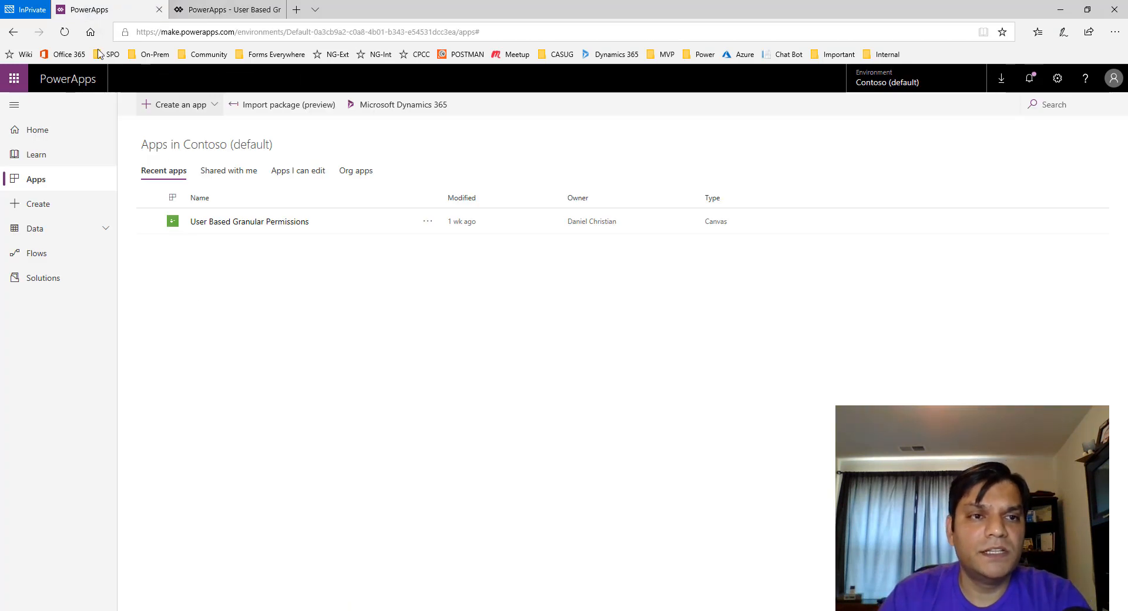
left_click(64, 32)
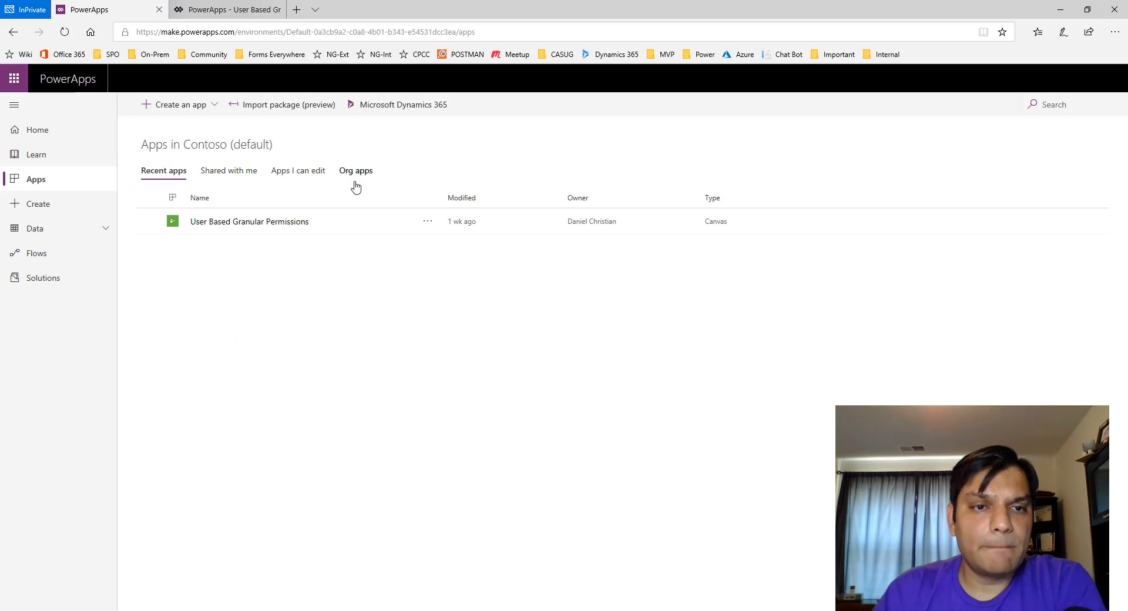
left_click(355, 181)
left_click(65, 31)
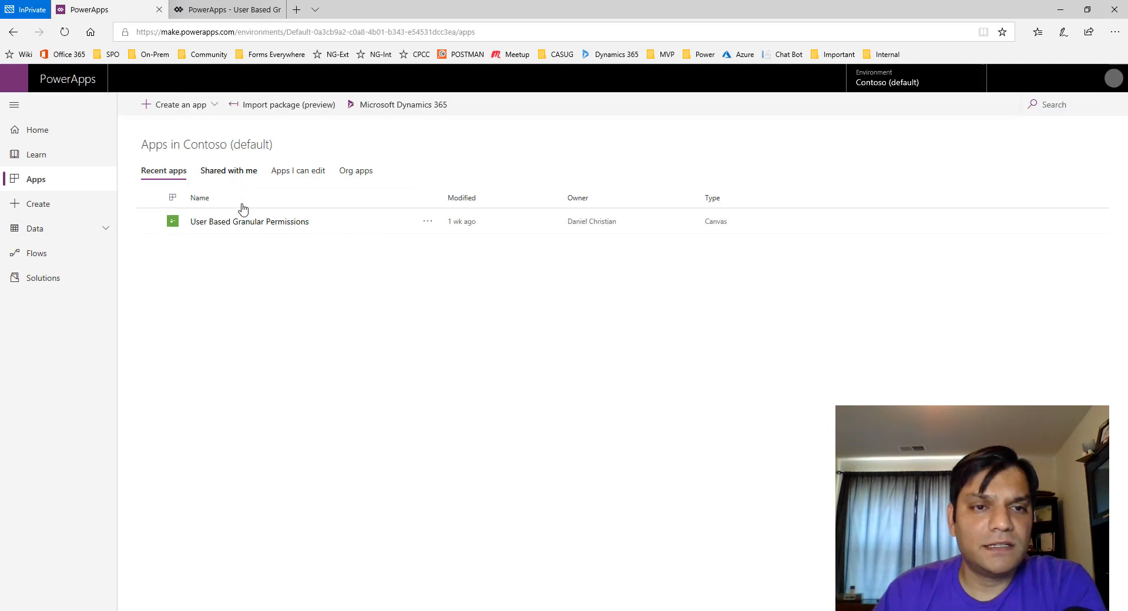
Launch User Based Granular Permissions - For Demo from the apps shared with this user, and allow its requested permissions
left_click(229, 170)
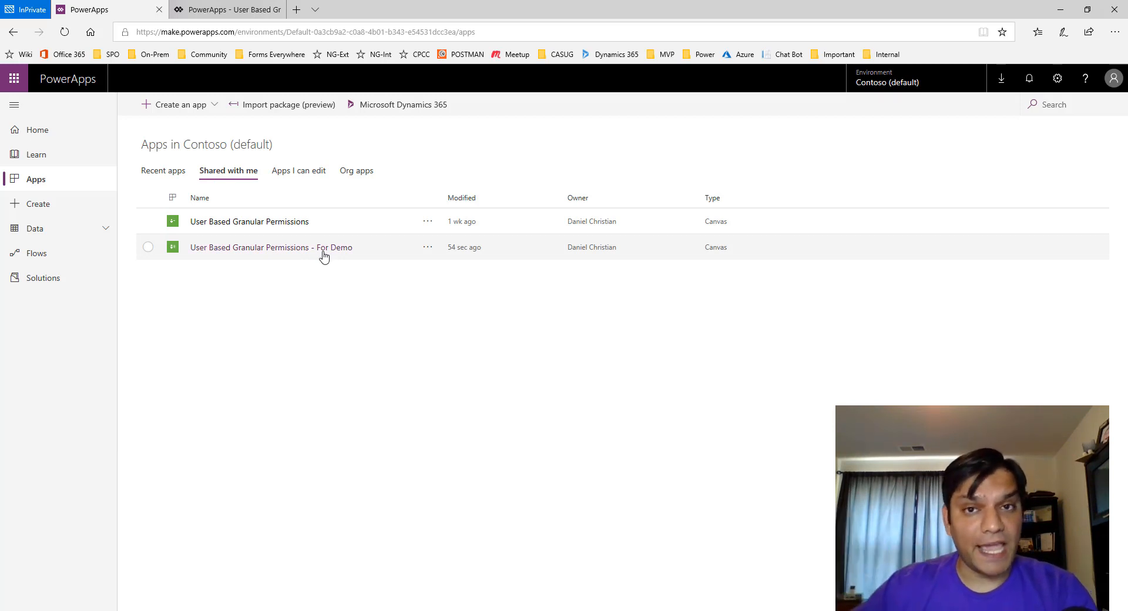
left_click(322, 252)
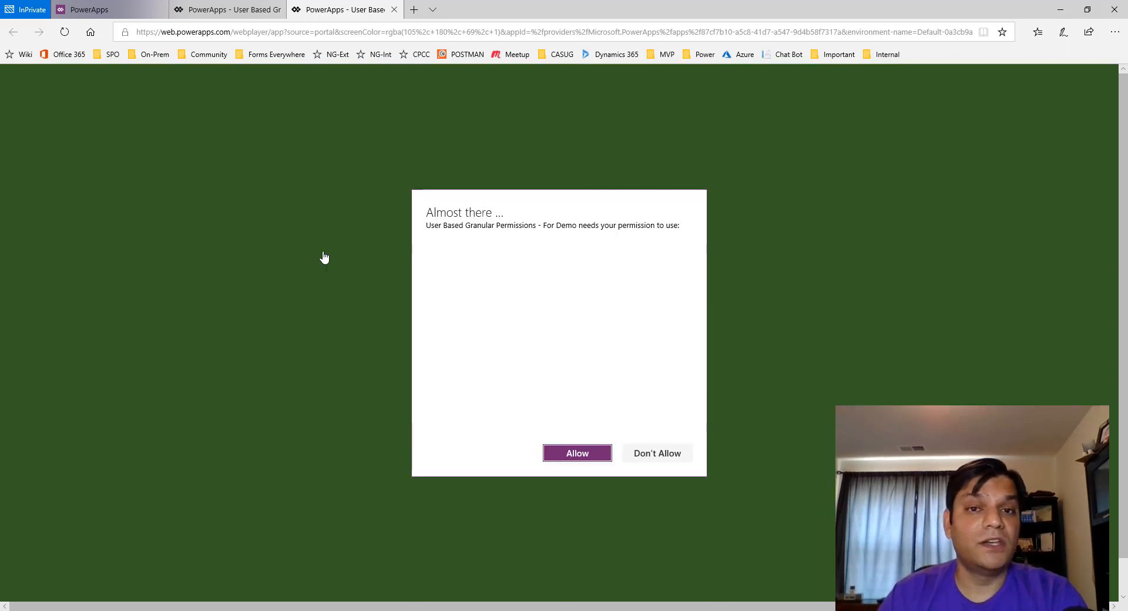
left_click(577, 453)
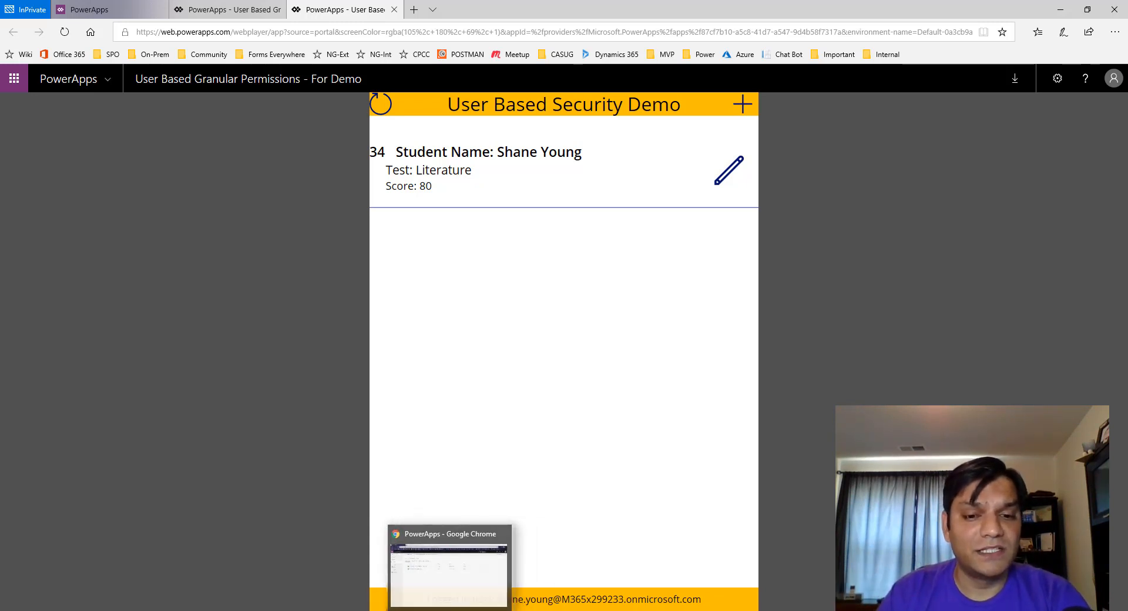
Switch to the incognito Chrome window, check its signed-in account, and launch User Based Granular Permissions - For Demo
left_click(441, 585)
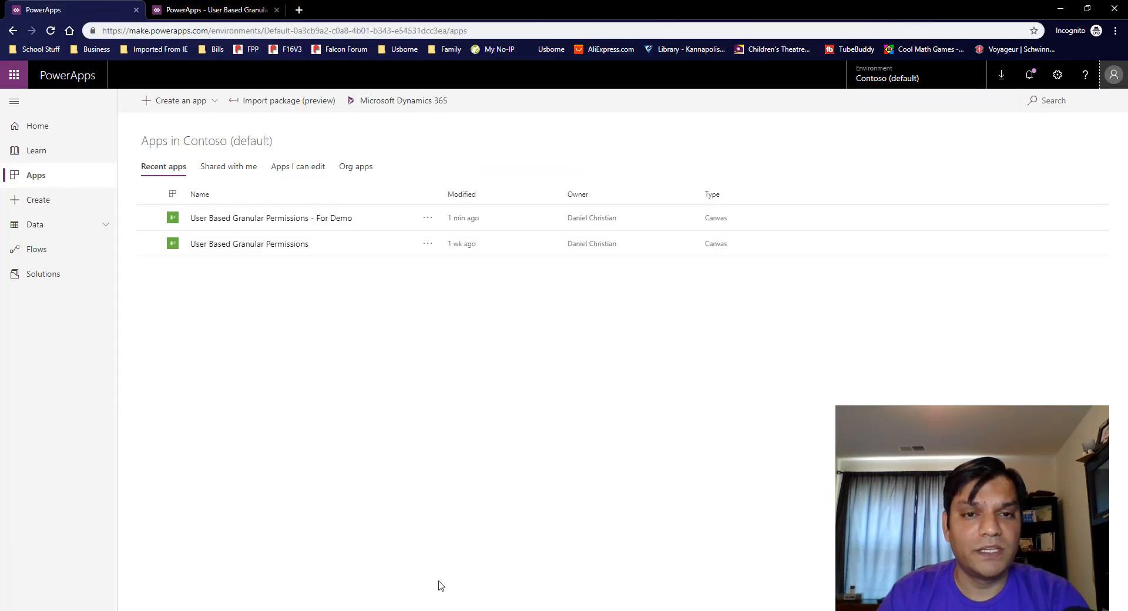
left_click(1111, 79)
left_click(790, 431)
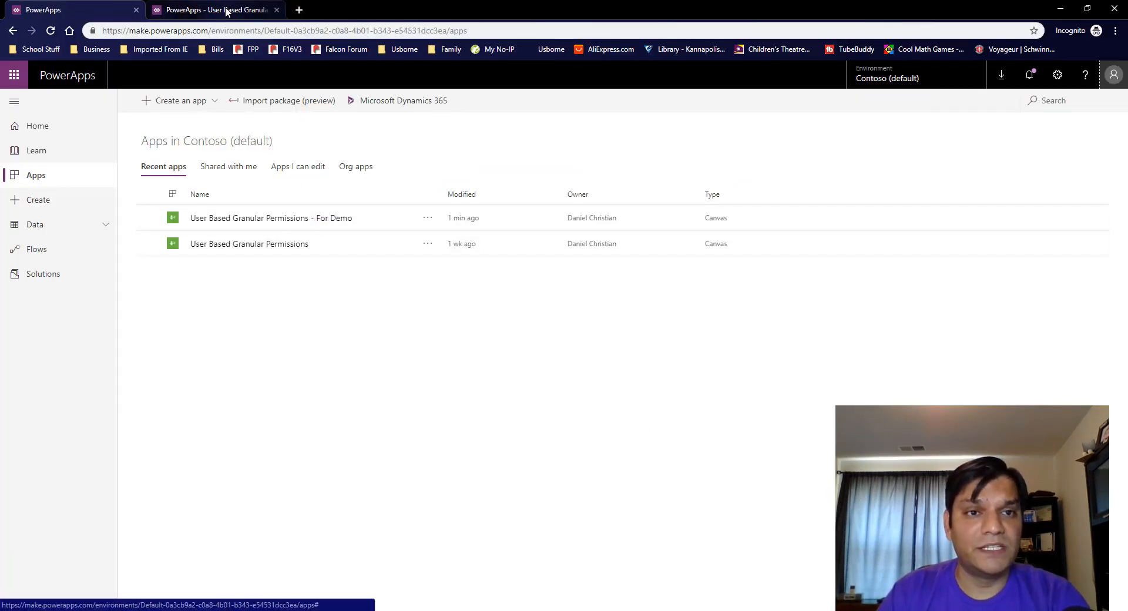
left_click(234, 219)
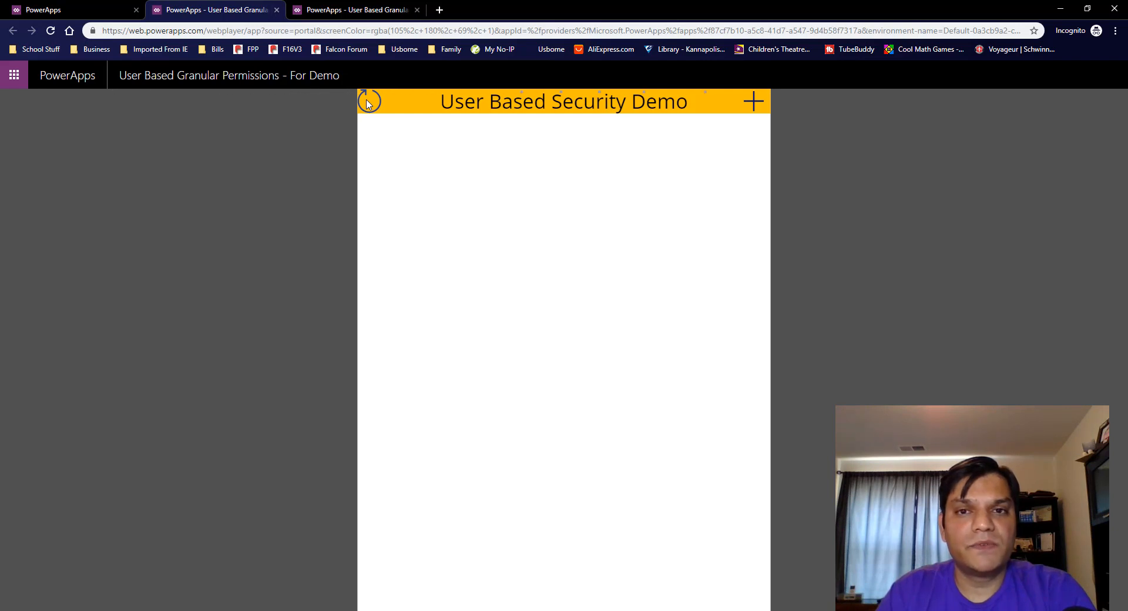
left_click(367, 104)
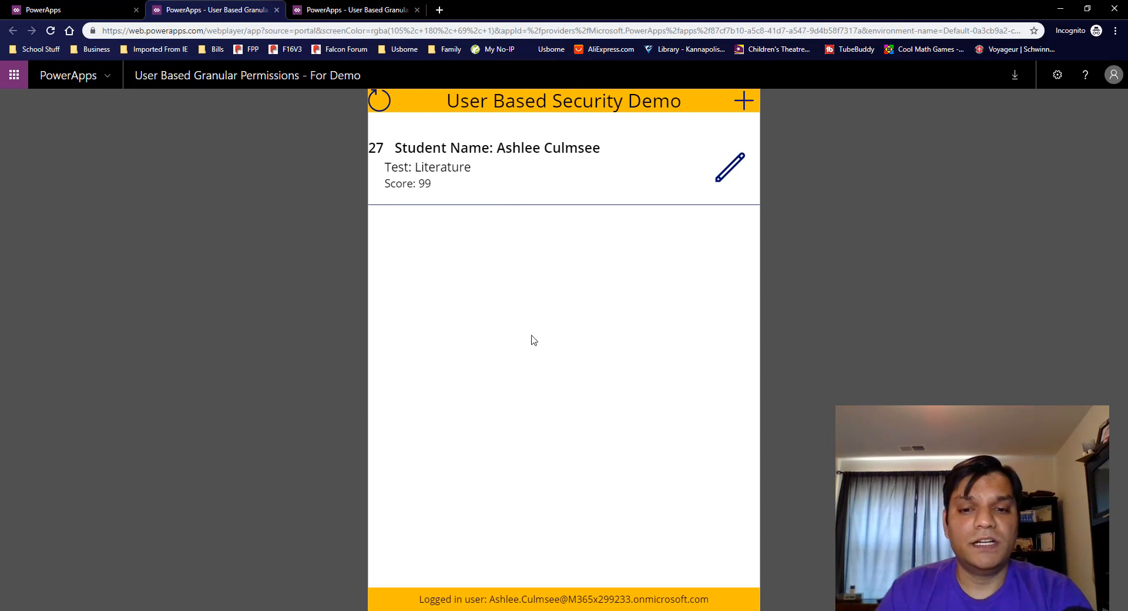
Return to the InPrivate Edge window and examine the test records in the already open User Based Granular Permissions app
left_click(504, 610)
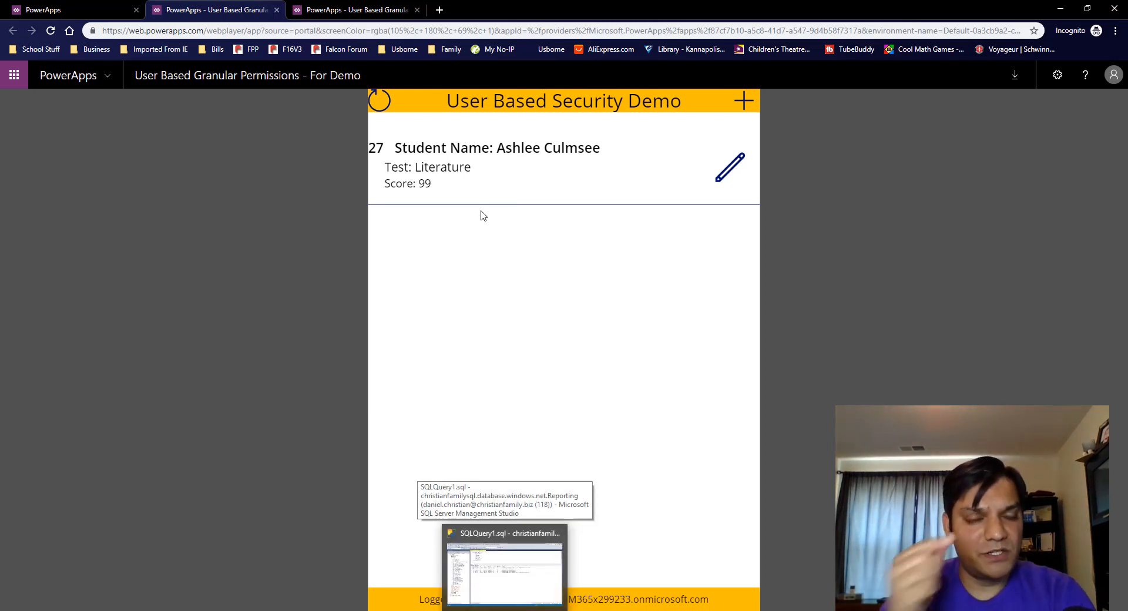
left_click(341, 609)
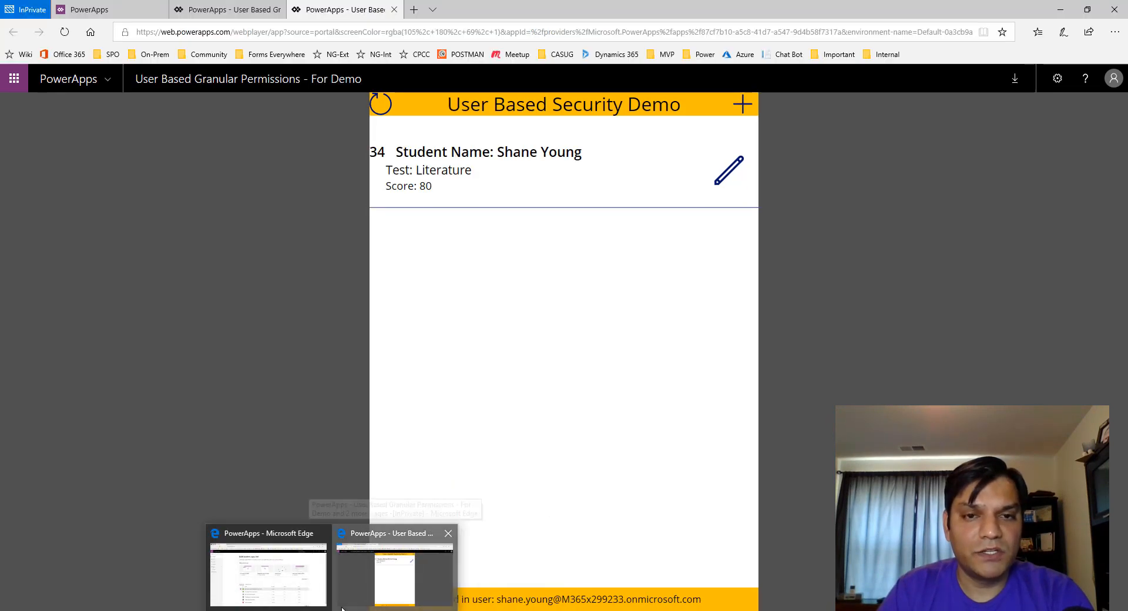
left_click(381, 567)
left_click(215, 20)
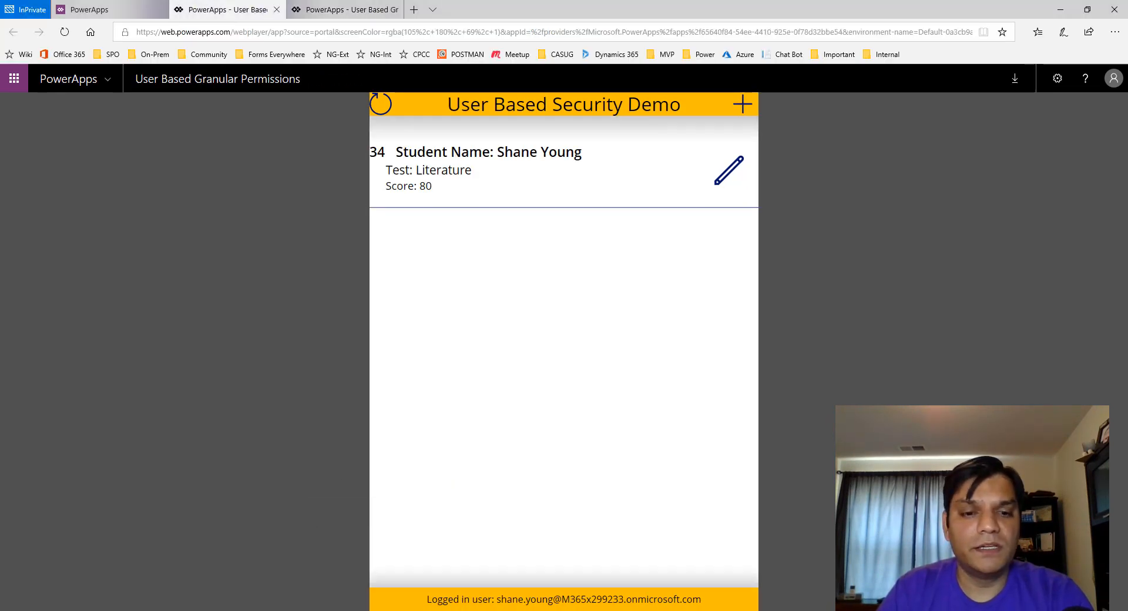
Switch to the app owner's regular Edge window, refresh the PowerApps home page and launch User Based Granular Permissions - For Demo
left_click(314, 597)
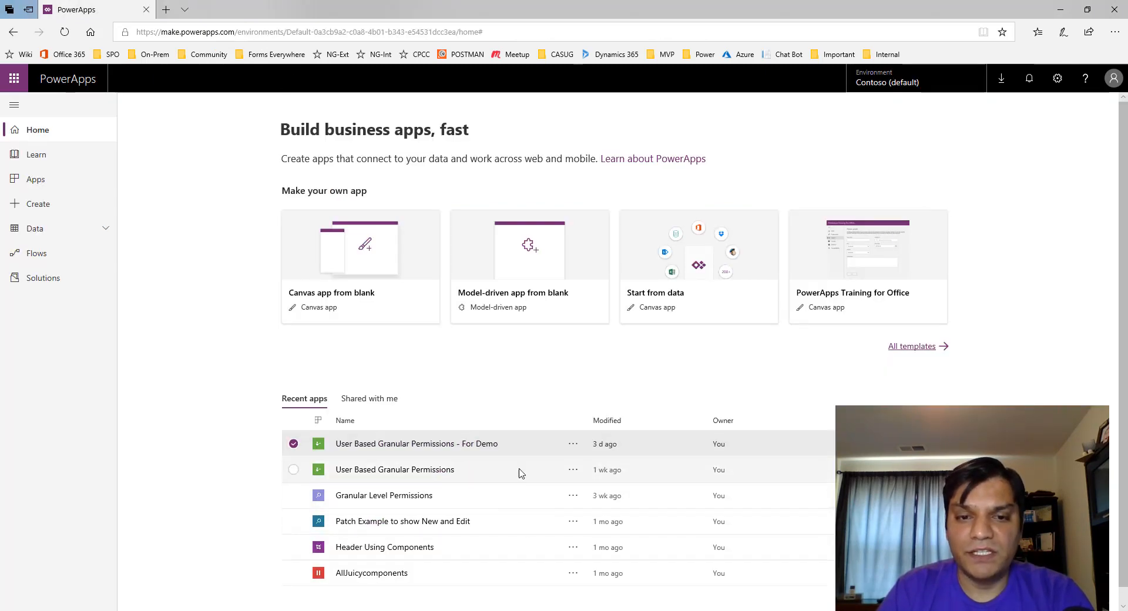
left_click(1101, 82)
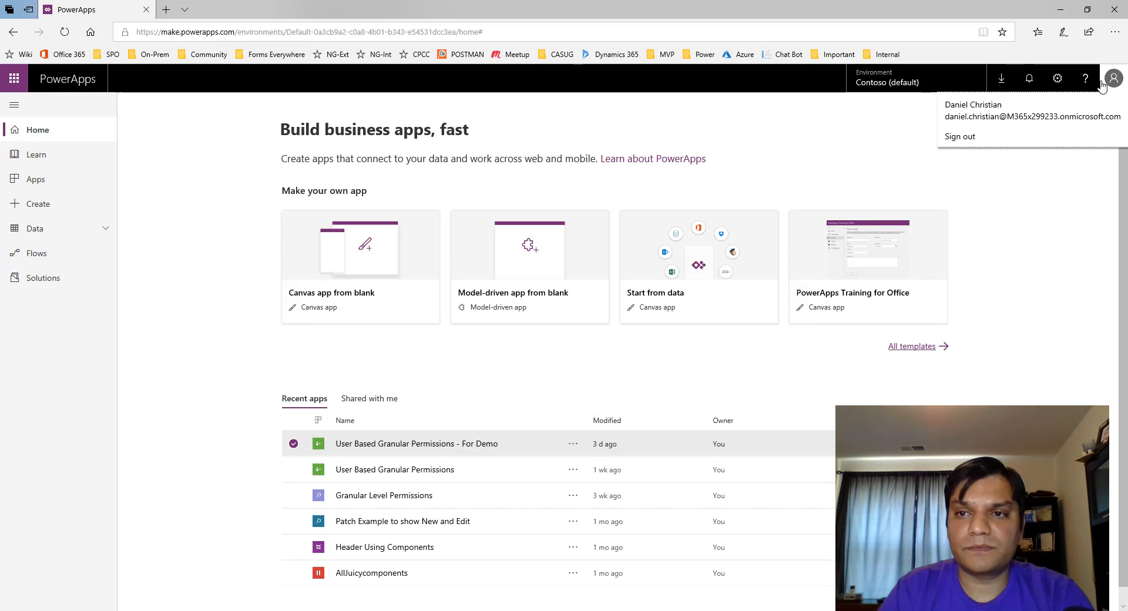
left_click(1100, 83)
left_click(65, 32)
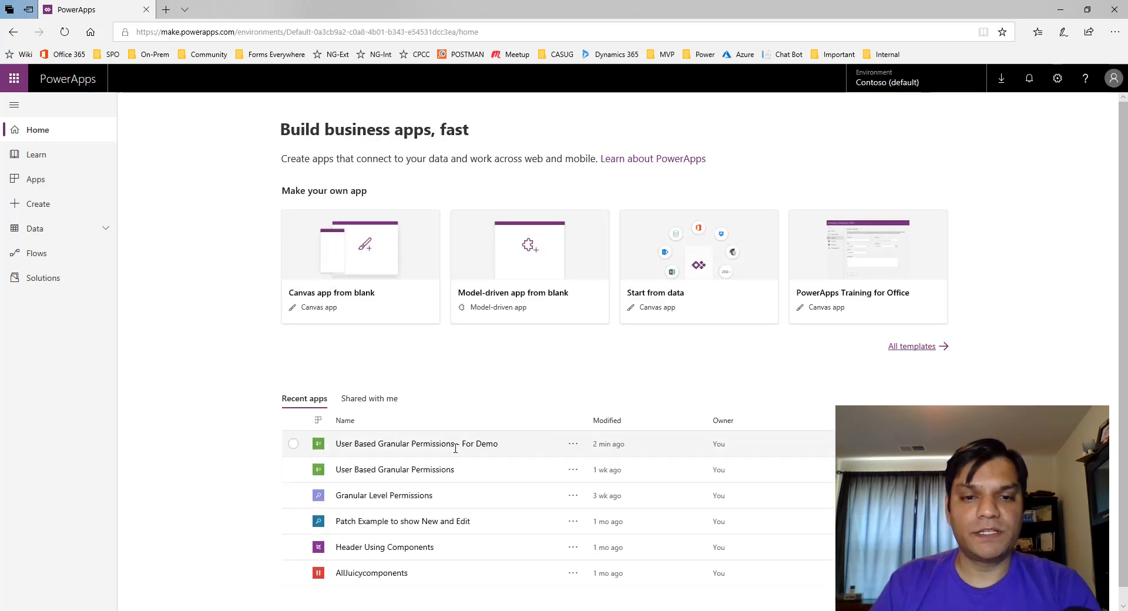
left_click(387, 449)
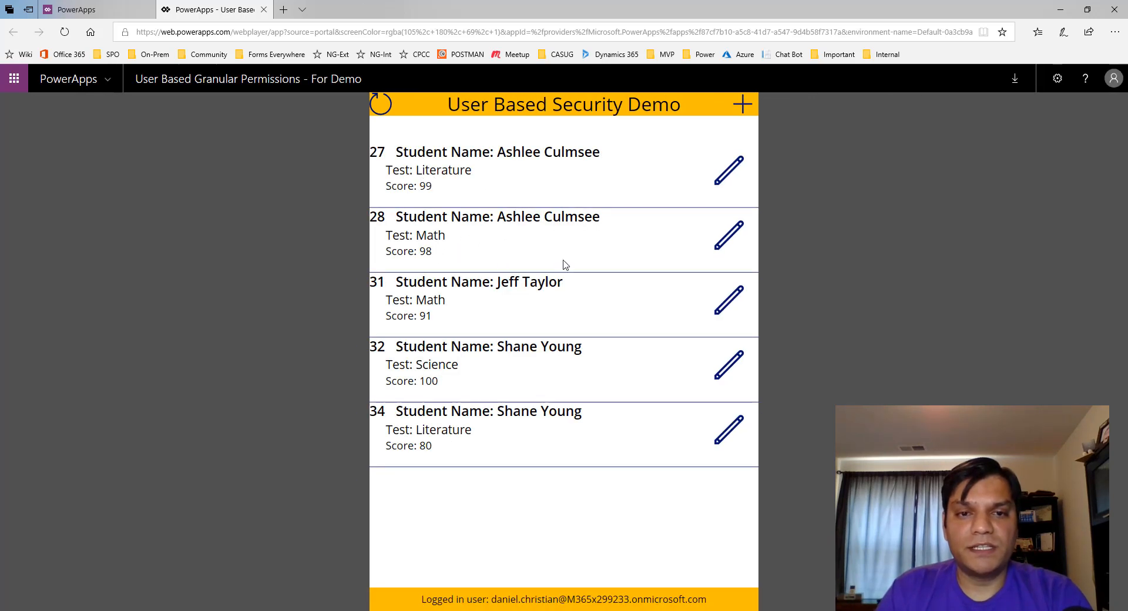
Open record 28 for editing, search the admin box for the student's first name and select the matching user in the combo box
left_click(731, 237)
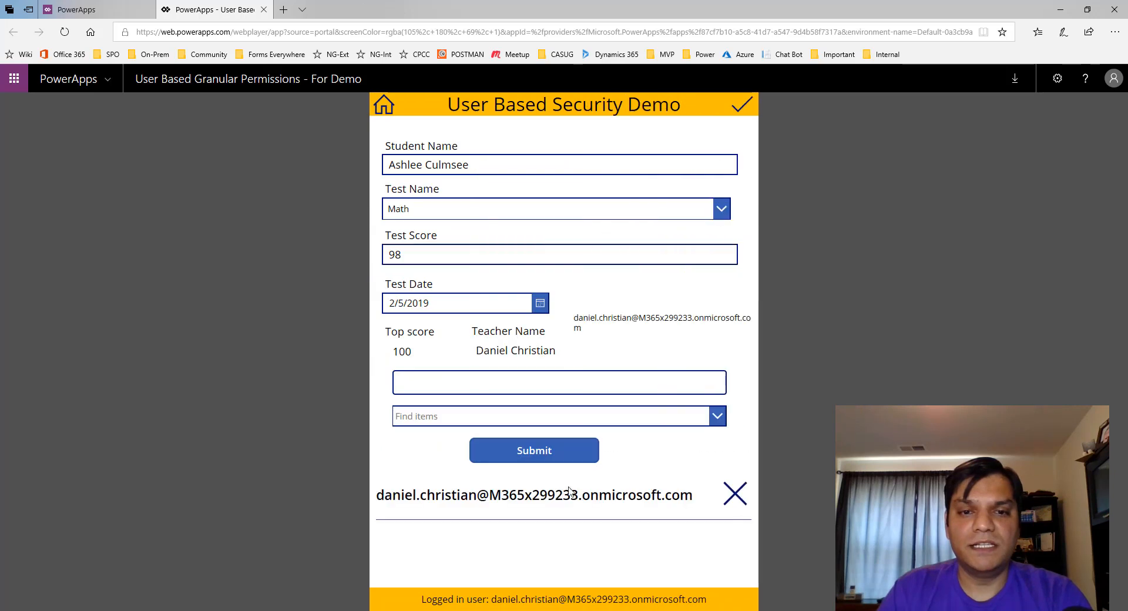
left_click(498, 378)
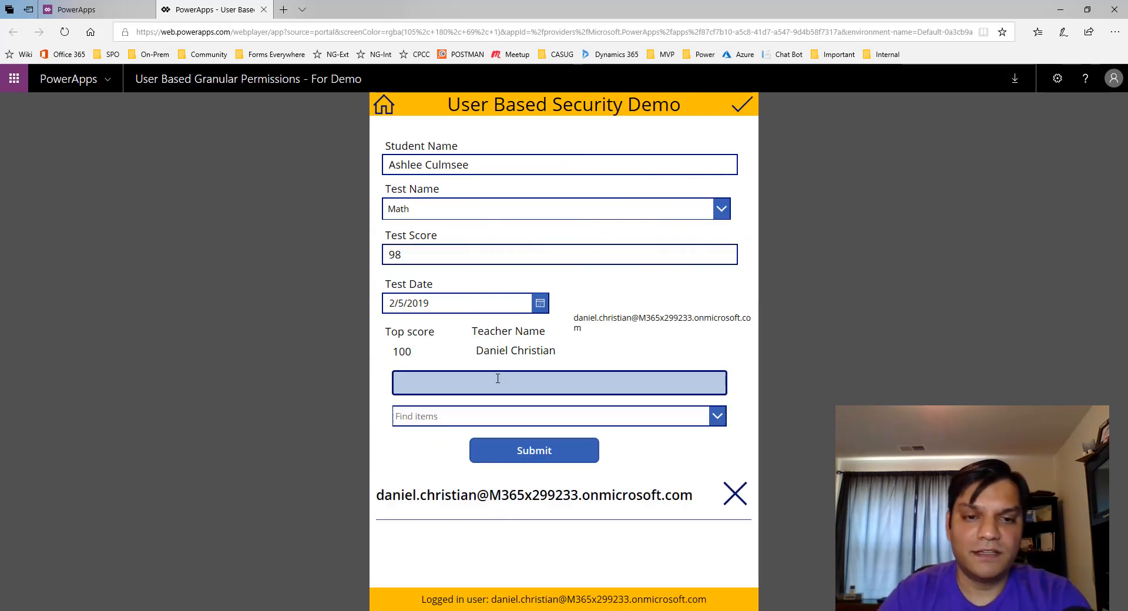
type("ashlee")
left_click(469, 413)
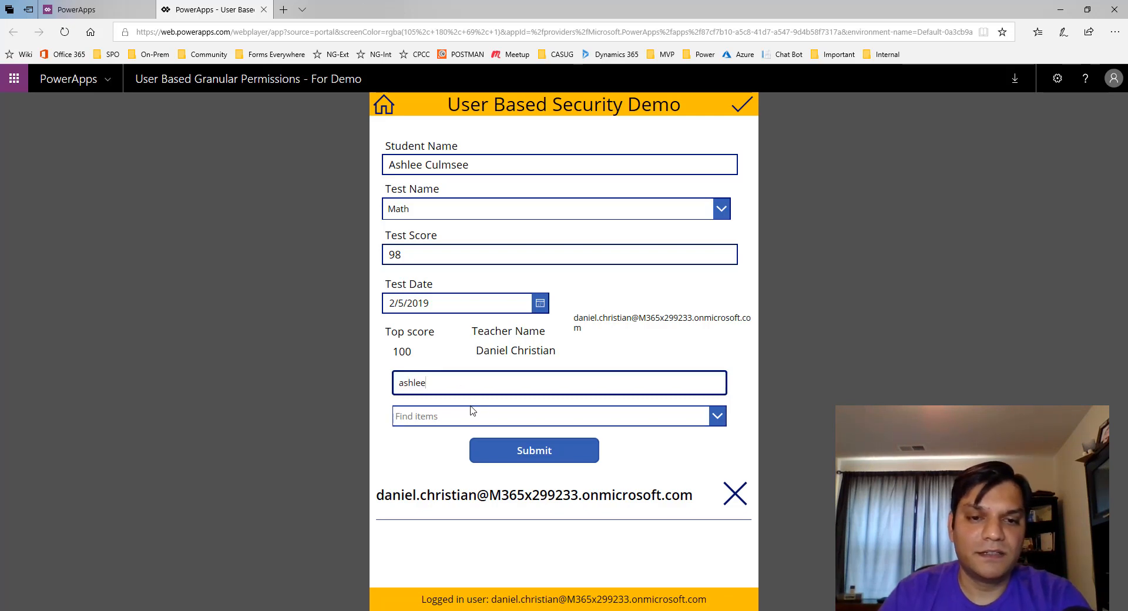
left_click(447, 441)
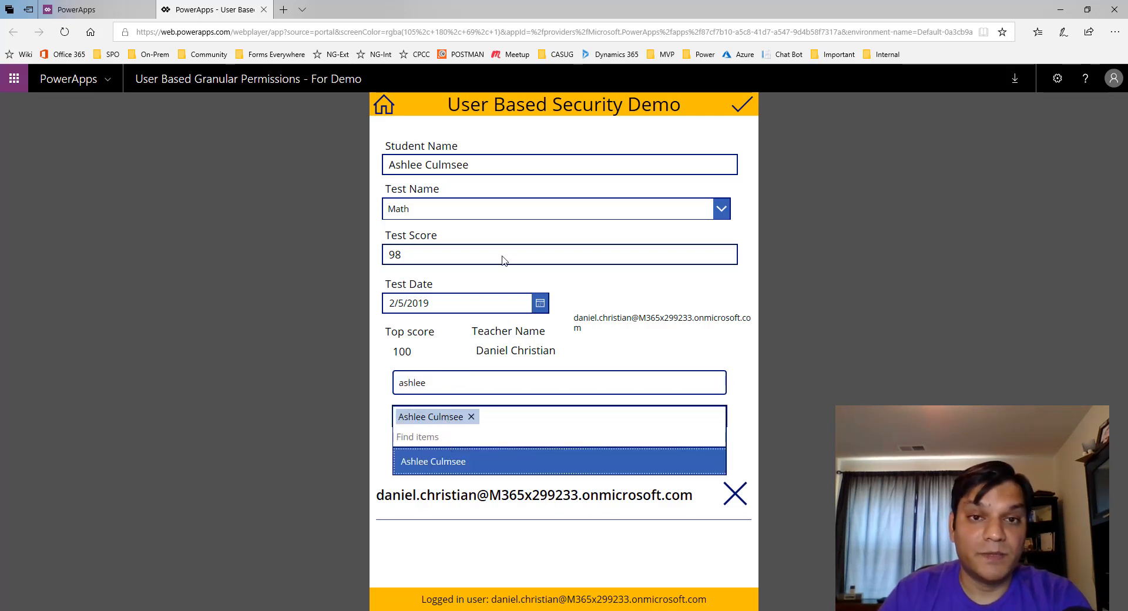
left_click(383, 470)
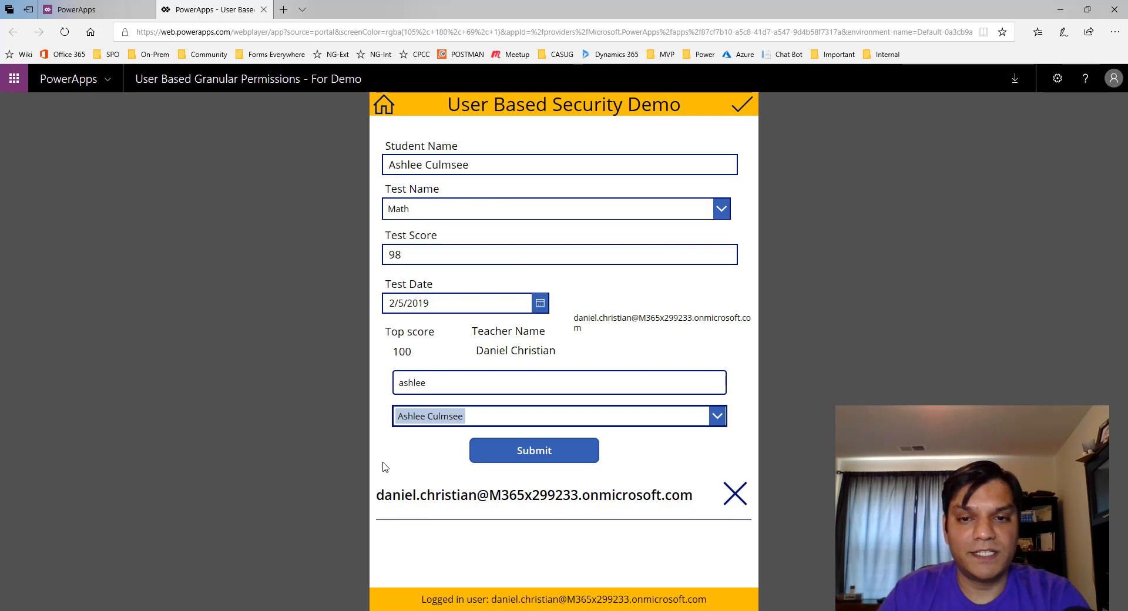
Submit the selected user's access to record 28 and save the record
left_click(532, 459)
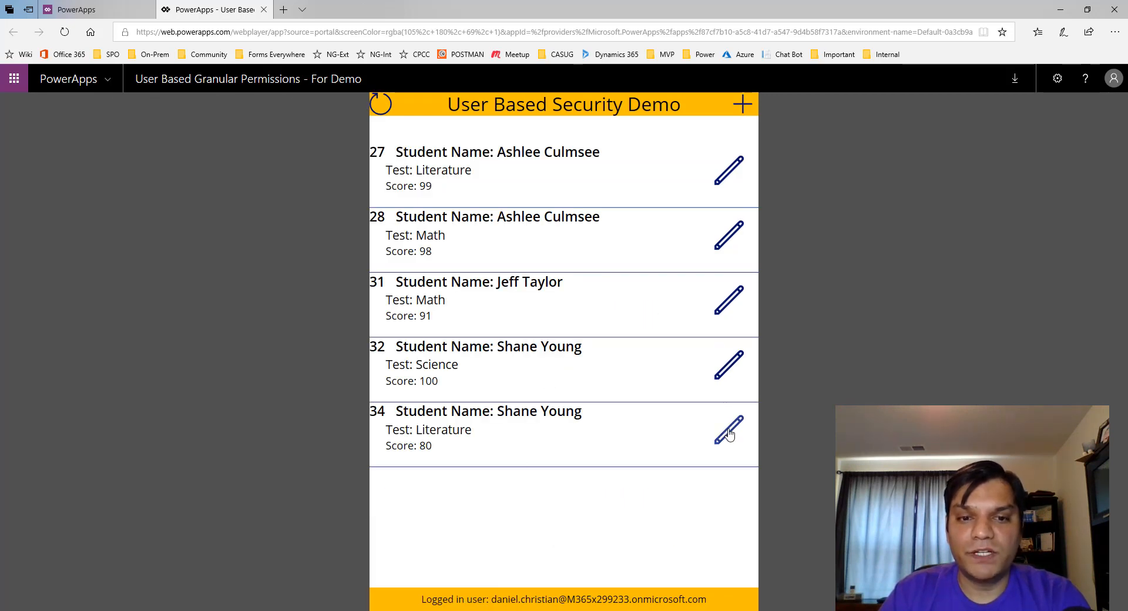
Open record 32 for editing, search the admin box for its student's first name and select the matching user in the combo box
left_click(731, 369)
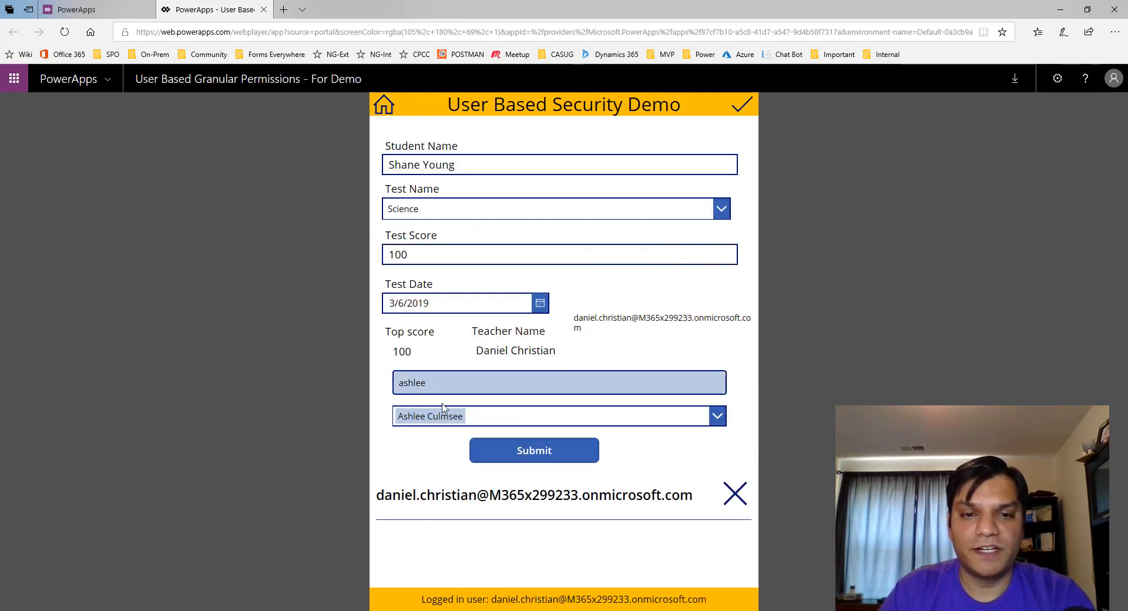
left_click_drag(598, 388, 385, 392)
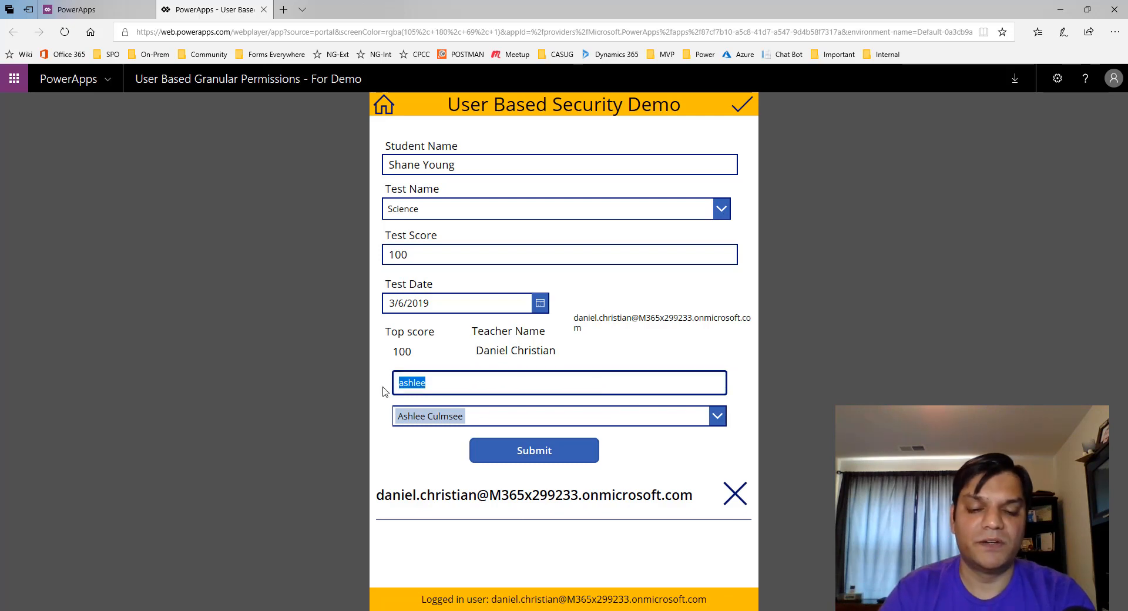
type("shane")
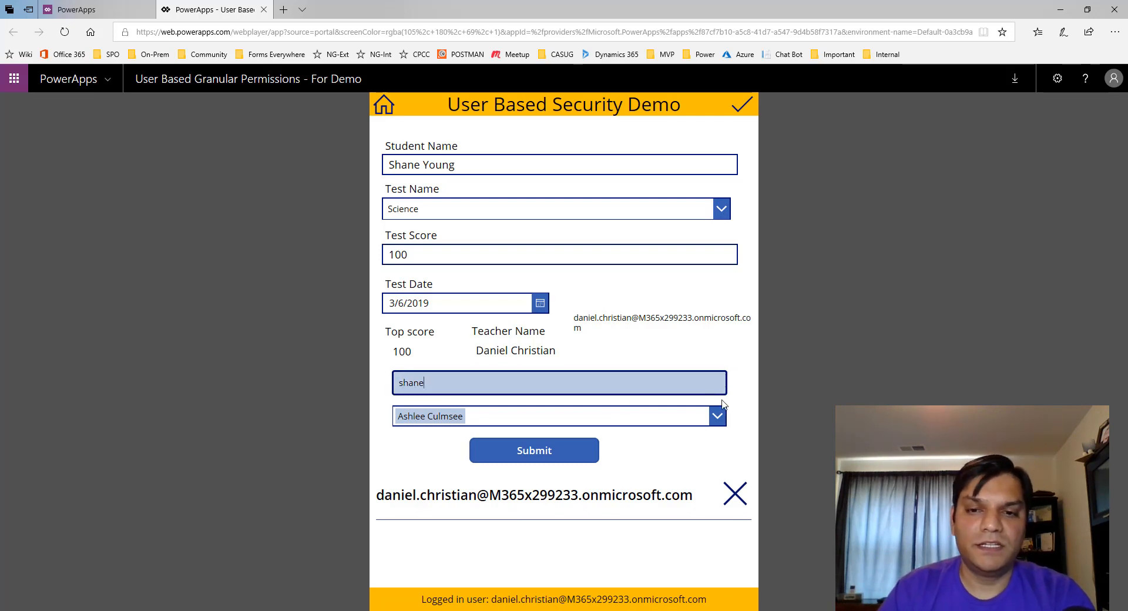
left_click(717, 416)
left_click(480, 461)
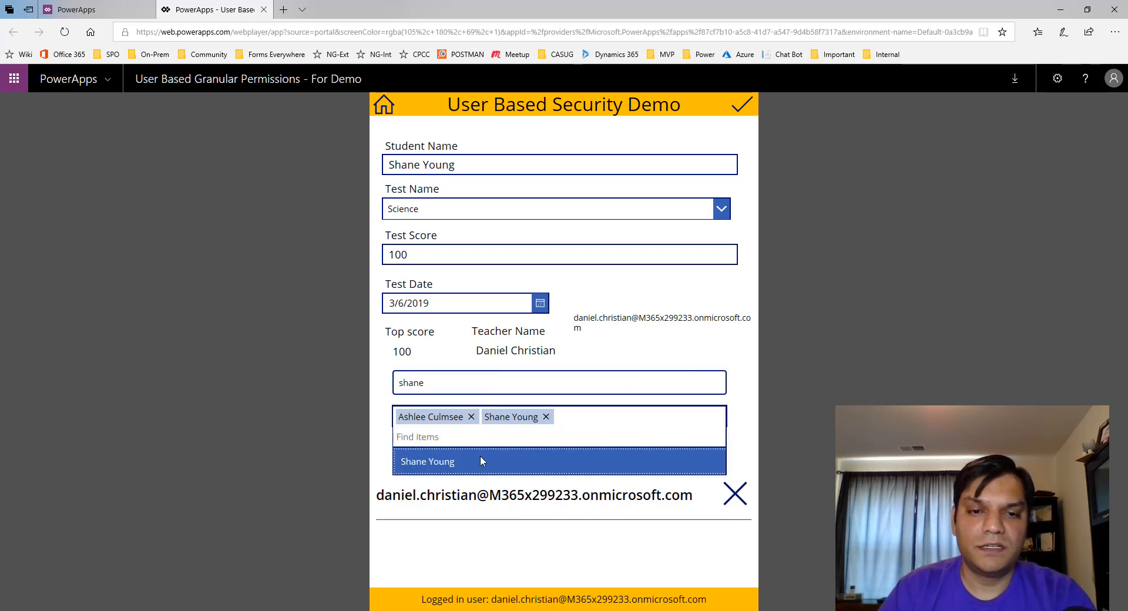
Remove the previously selected user from the combo box, submit the remaining user's access to record 32 and save the record
left_click(471, 417)
left_click(378, 424)
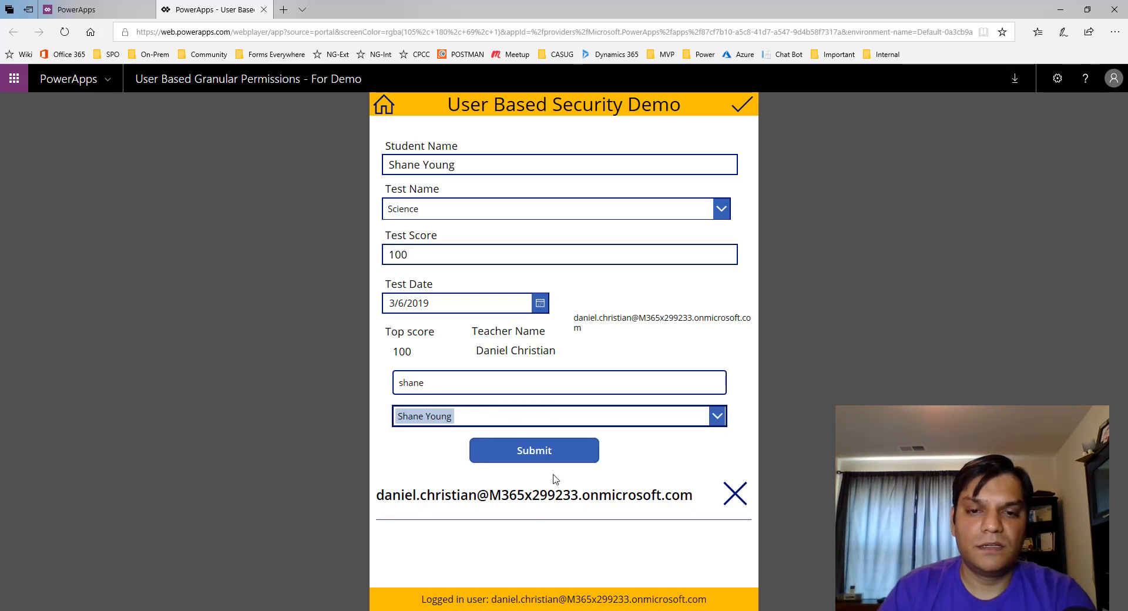
left_click(549, 453)
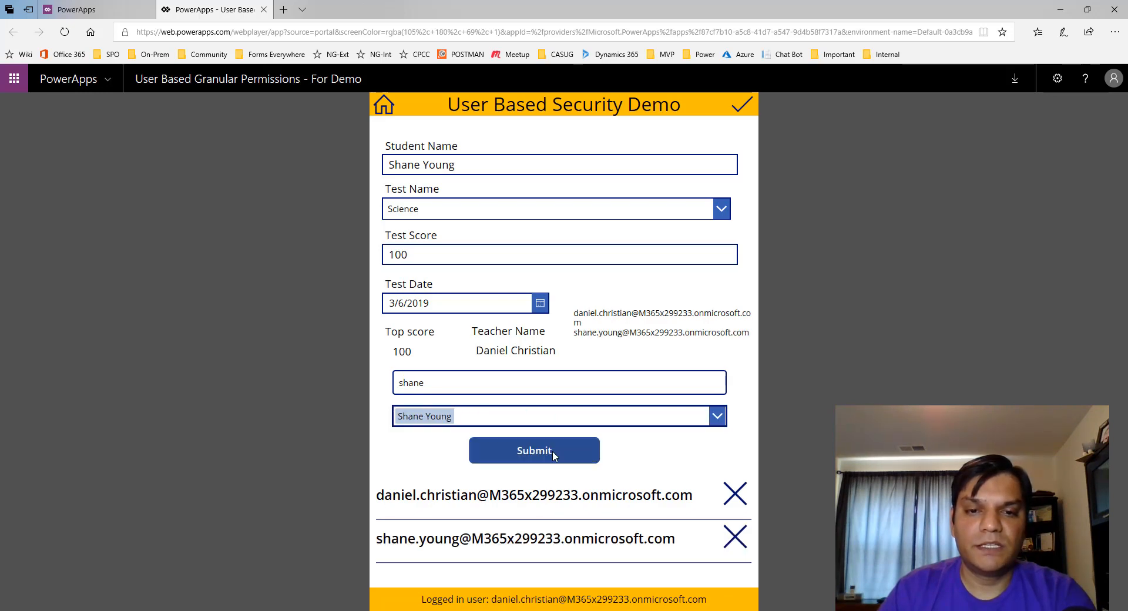
left_click(741, 104)
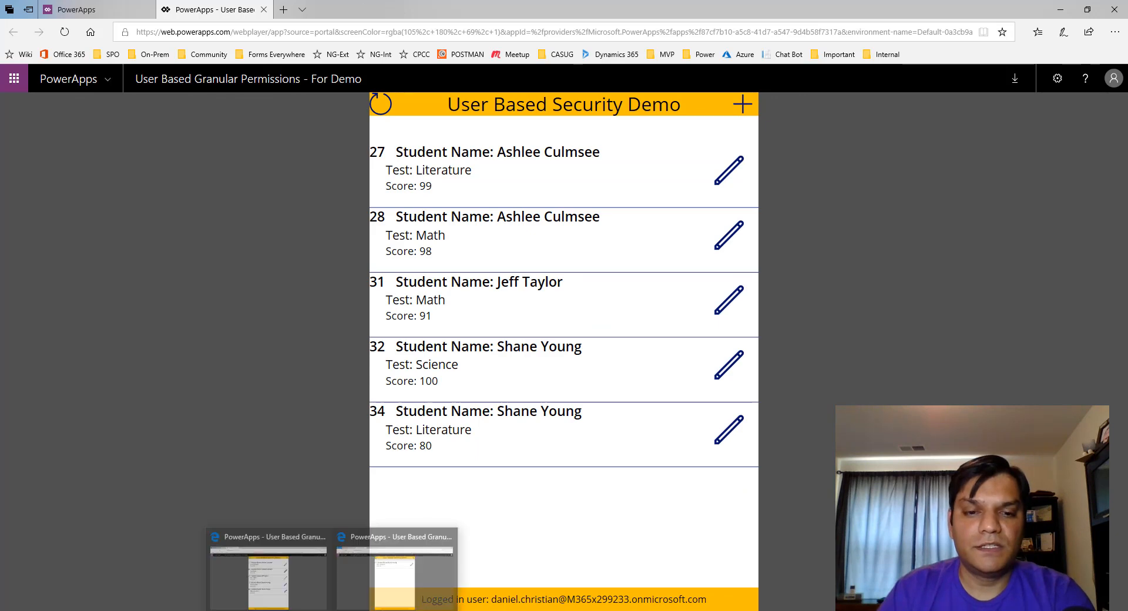
Switch to the incognito Chrome window and reload the demo app to check which test records this account can access
mouse_move(437, 608)
left_click(440, 582)
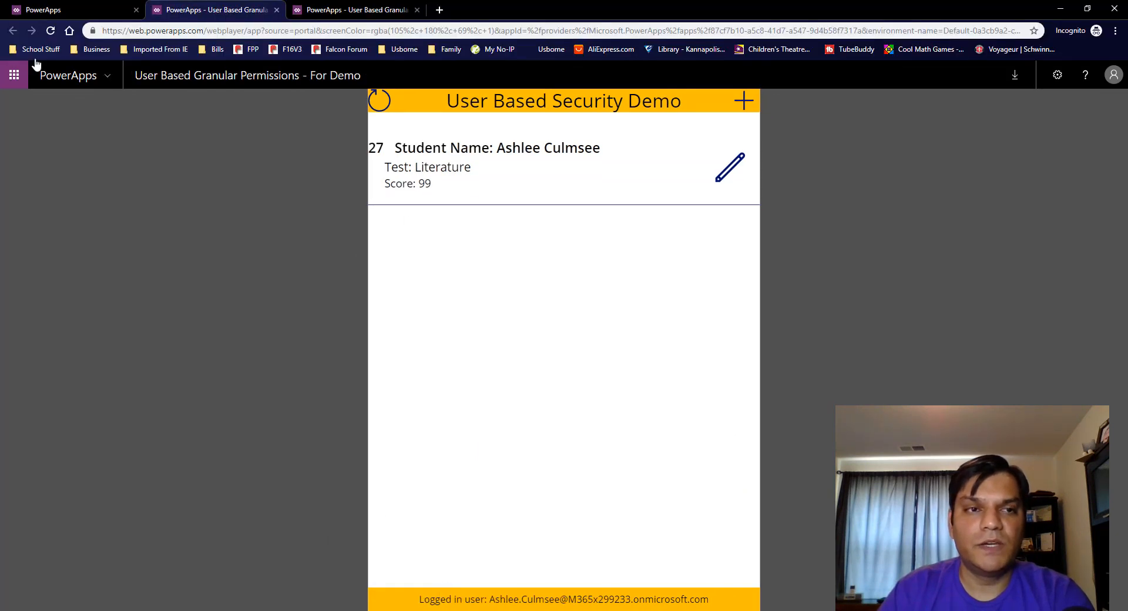
left_click(51, 30)
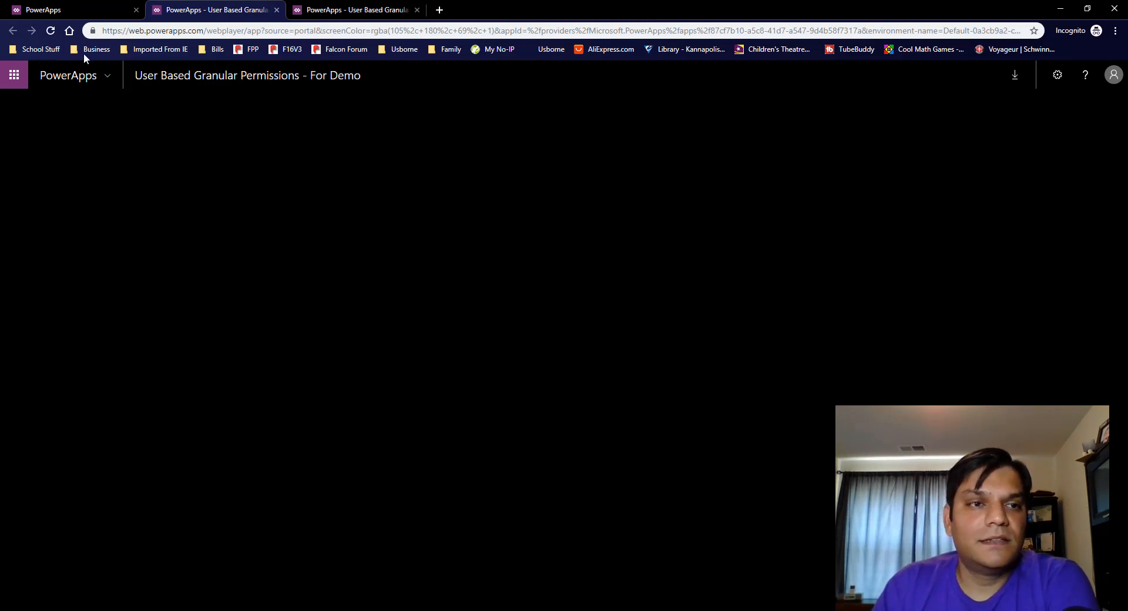
left_click(47, 31)
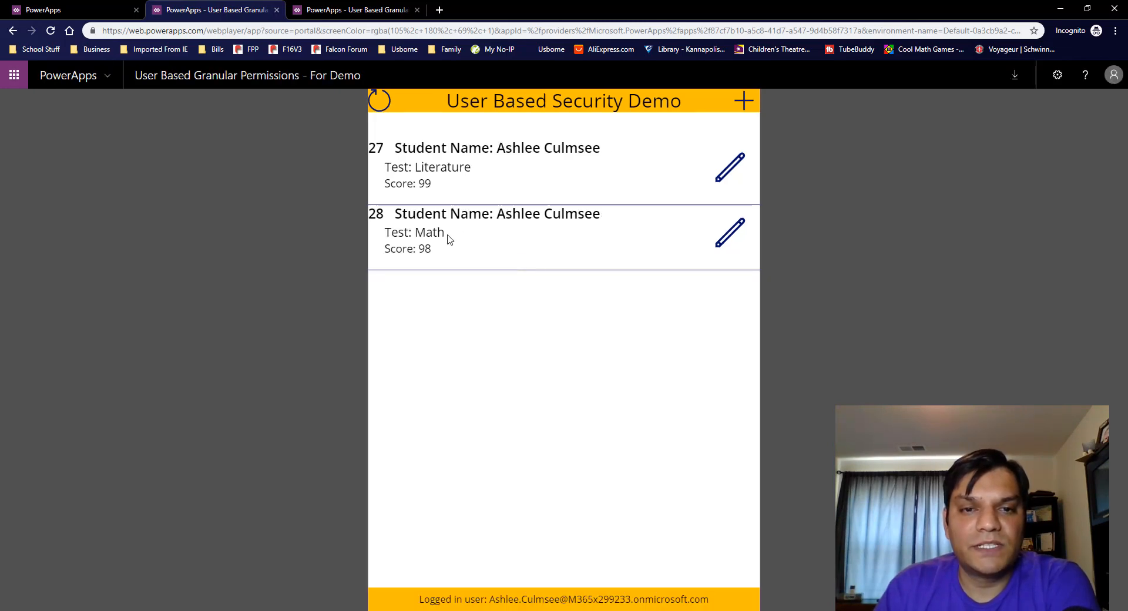
Switch to the InPrivate Edge window and refresh the record list in the User Based Granular Permissions app
mouse_move(360, 610)
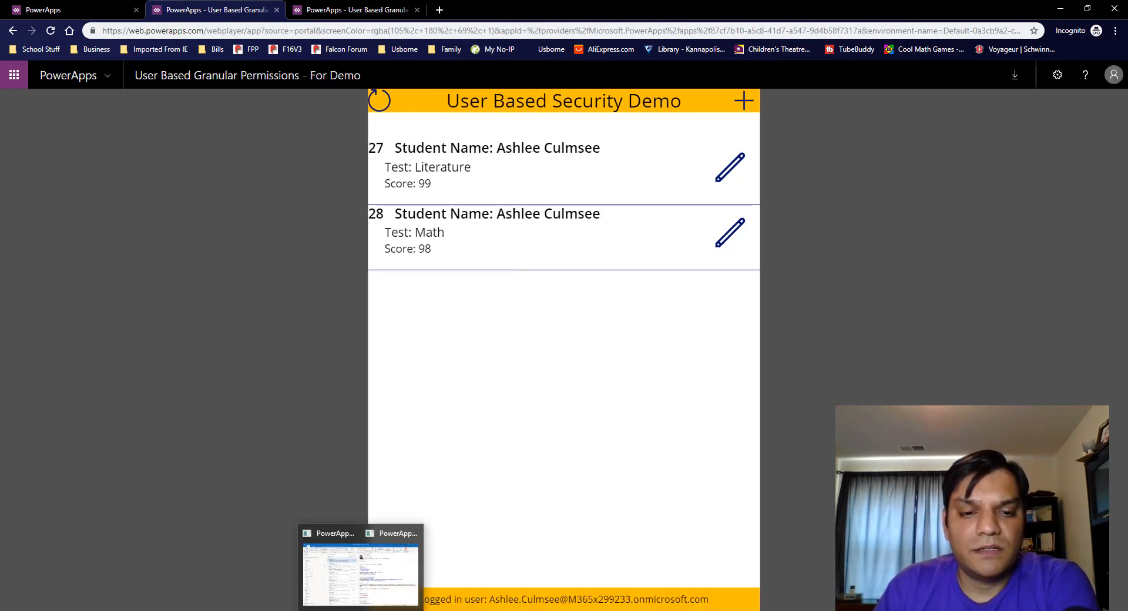
left_click(397, 582)
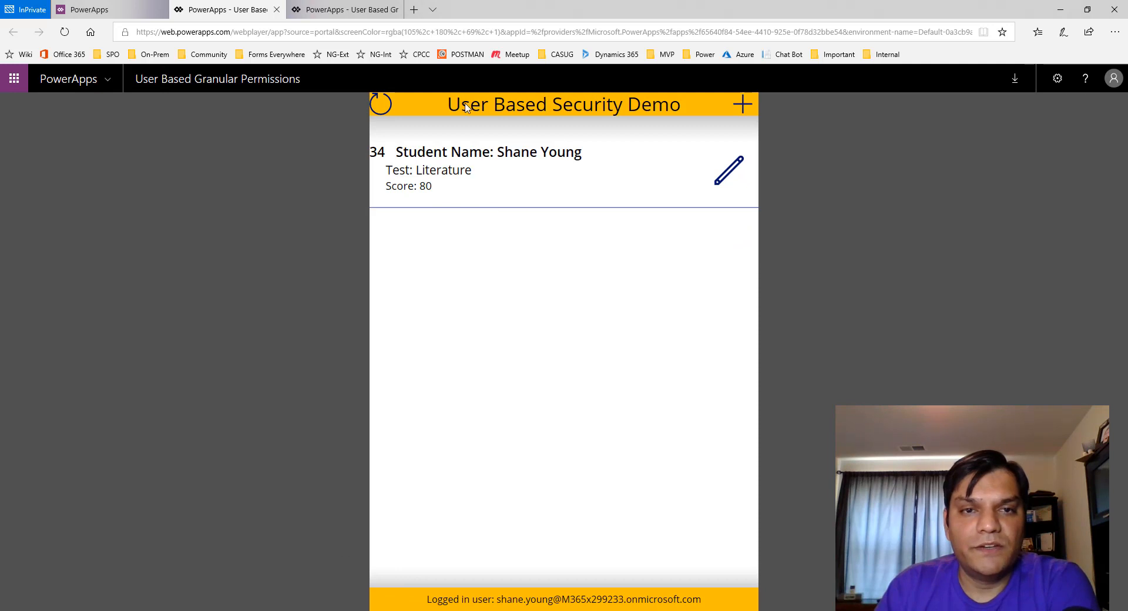
left_click(389, 113)
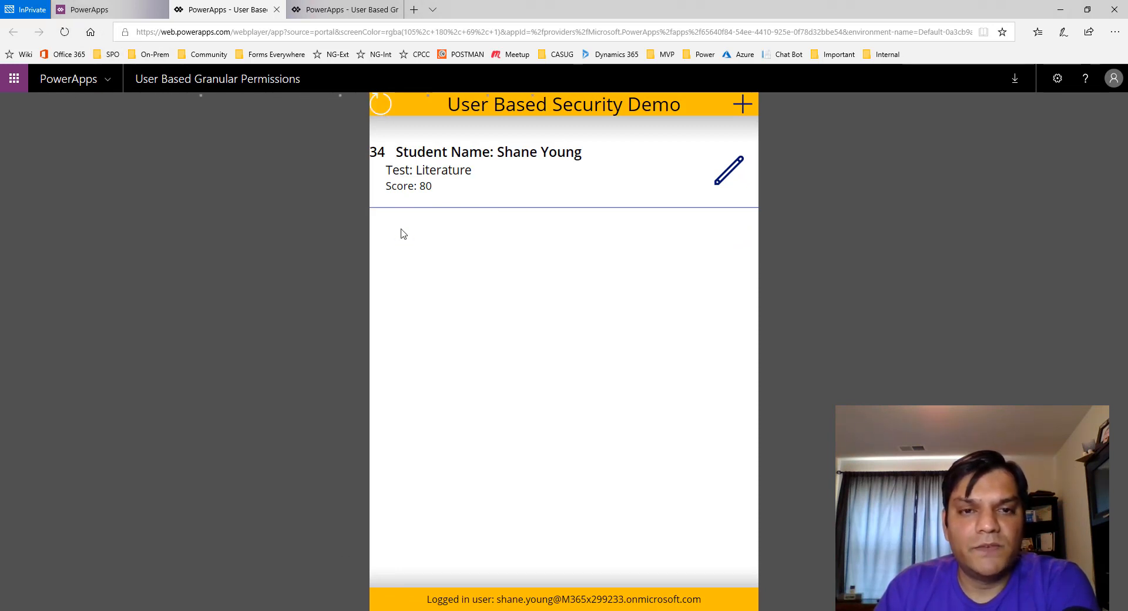